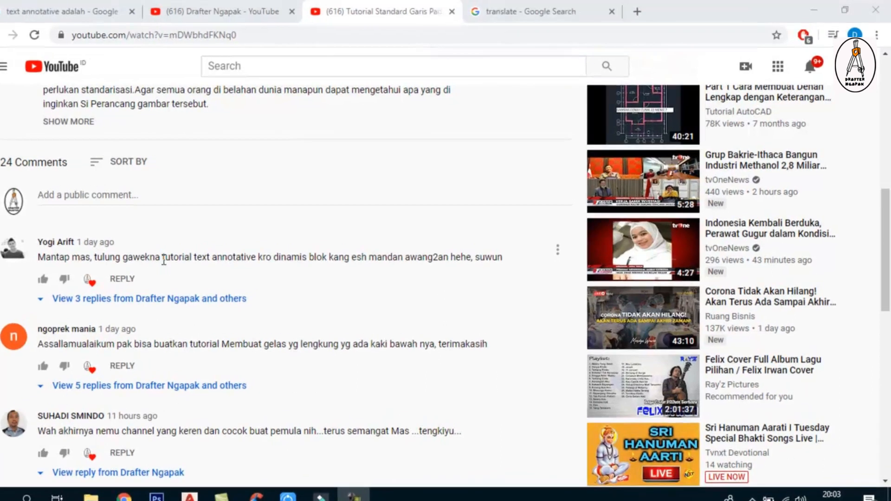
# Highlight the request for a "text annotative" tutorial in the top video comment and check the translation of "annotative".
pyautogui.moveTo(180, 250); pyautogui.dragTo(273, 250)
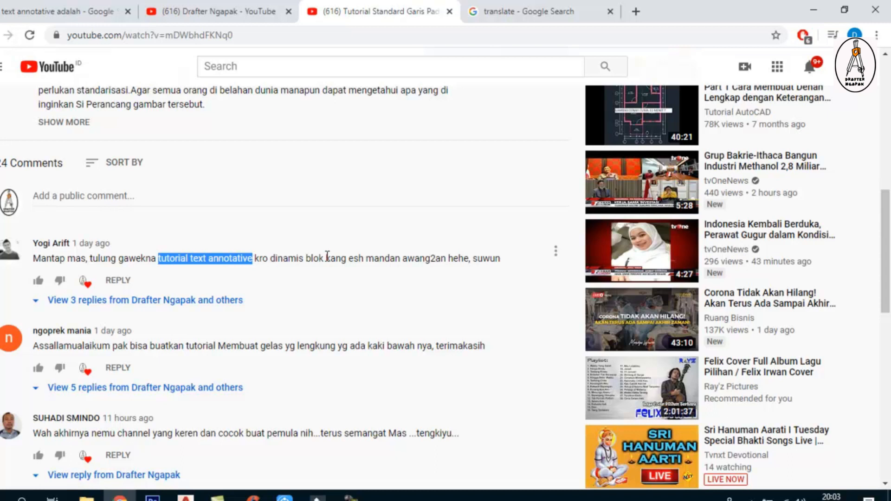
pyautogui.click(518, 17)
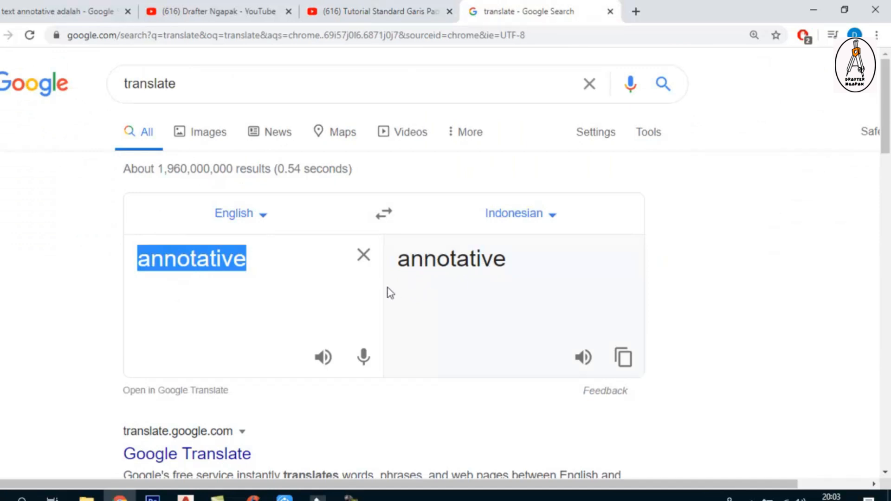
pyautogui.click(362, 16)
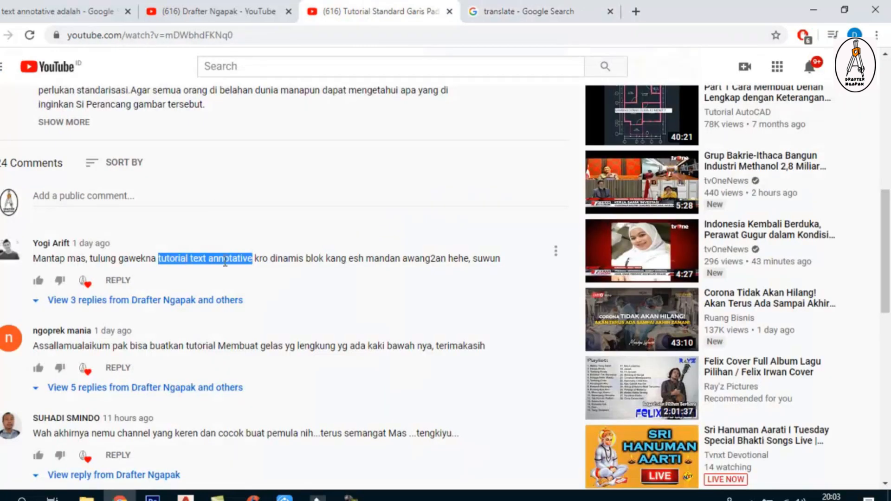
pyautogui.click(222, 261)
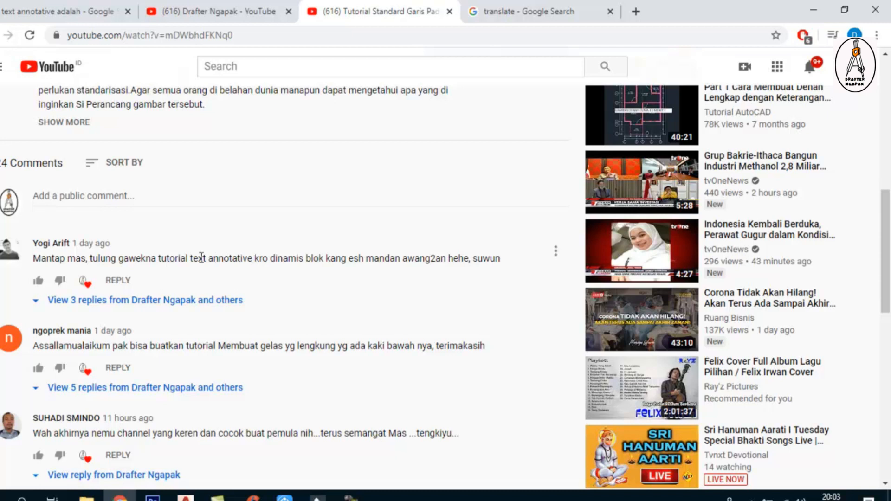
pyautogui.moveTo(189, 258); pyautogui.dragTo(254, 257)
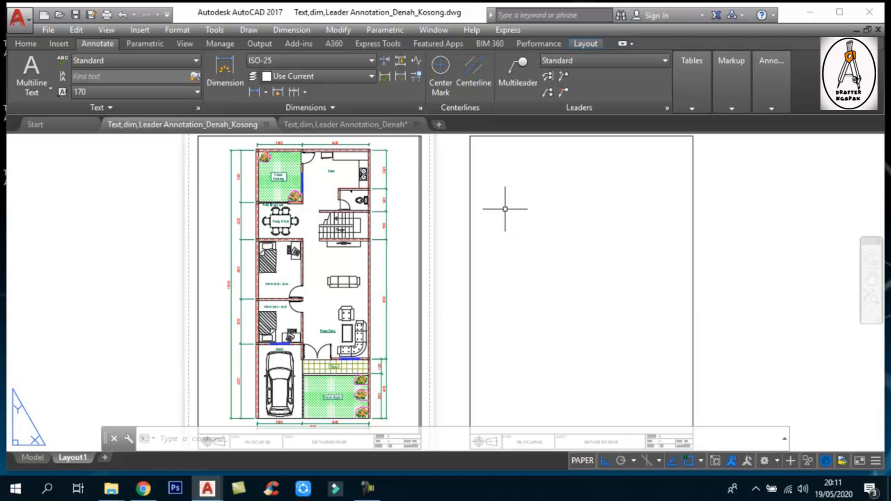
# In AutoCAD, create a rectangular viewport with MVIEW across the upper part of the empty sheet in Layout1.
pyautogui.scroll(-2, 457, 204)
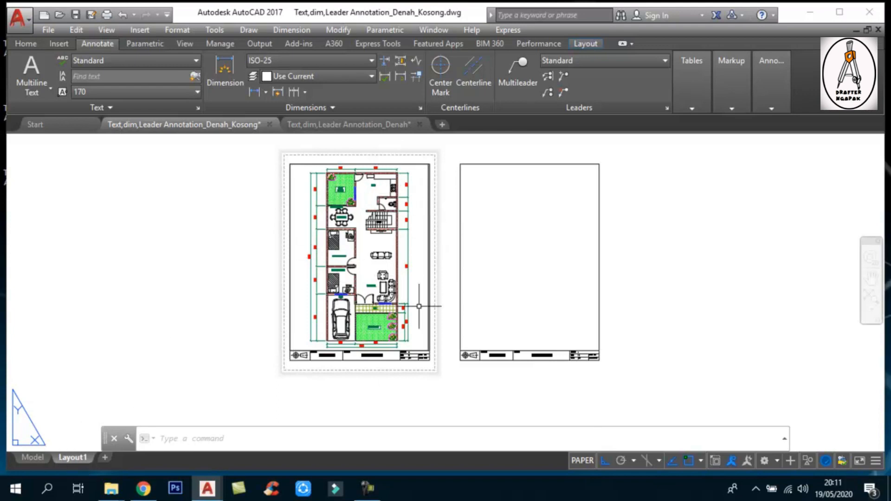
pyautogui.scroll(2, 466, 192)
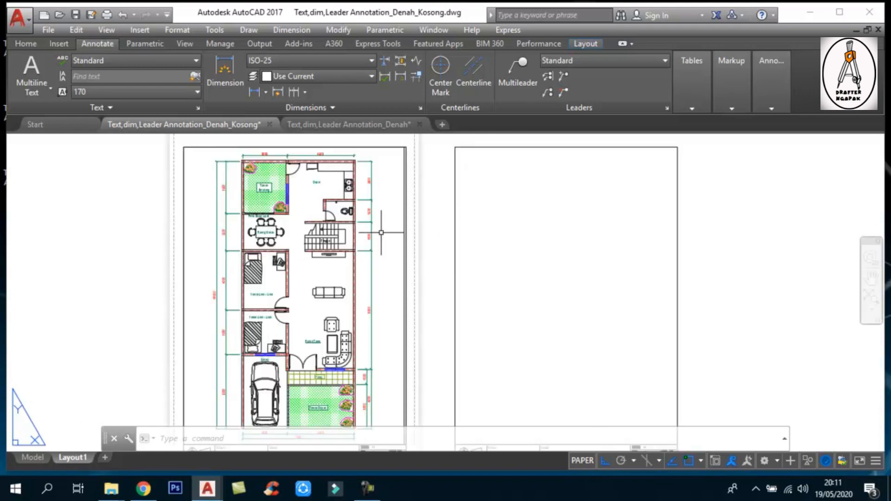
pyautogui.scroll(3, 352, 216)
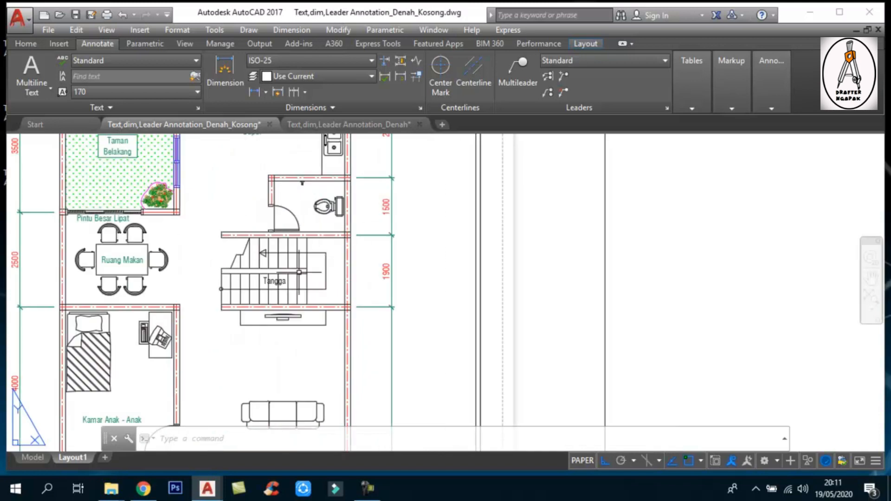
pyautogui.scroll(-5, 254, 260)
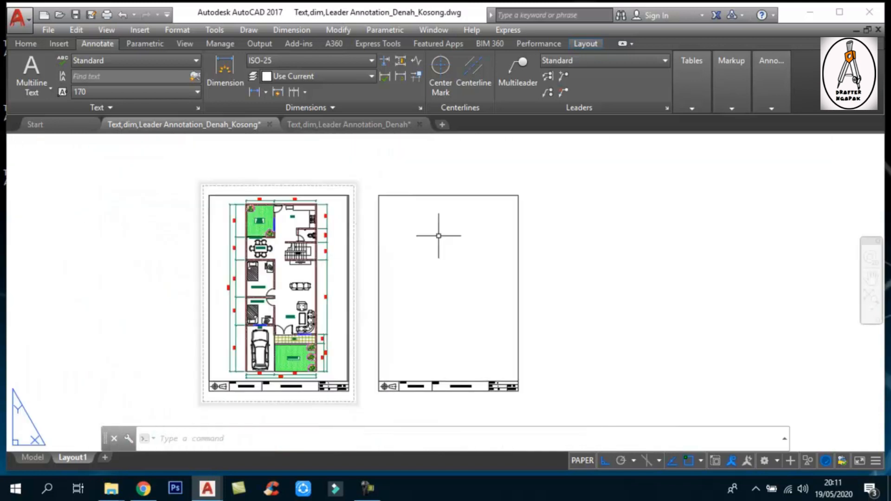
pyautogui.scroll(2, 319, 245)
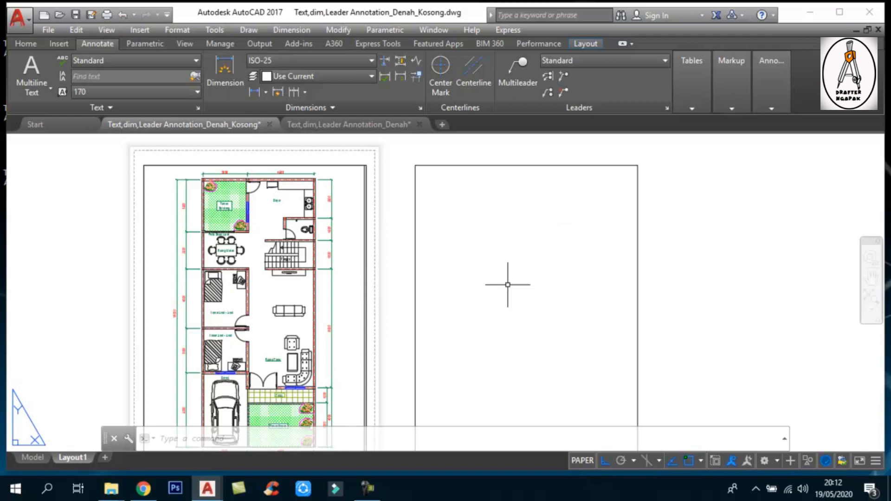
pyautogui.write('MV')
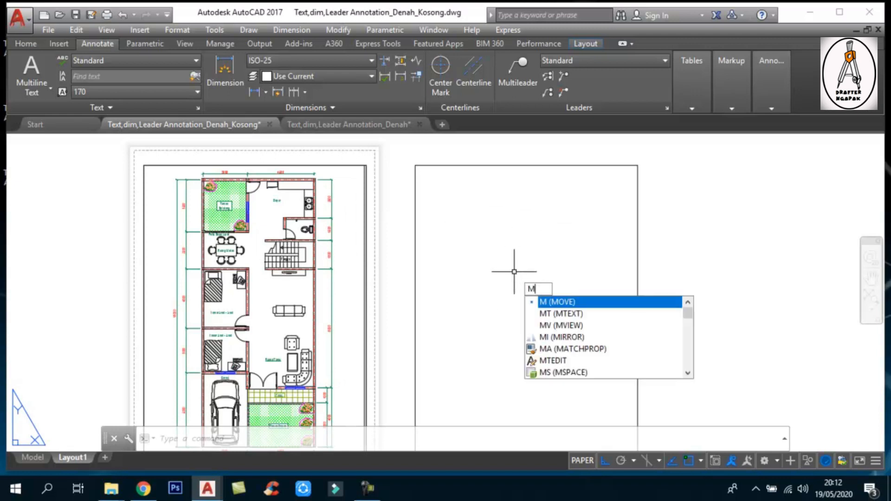
pyautogui.click(575, 309)
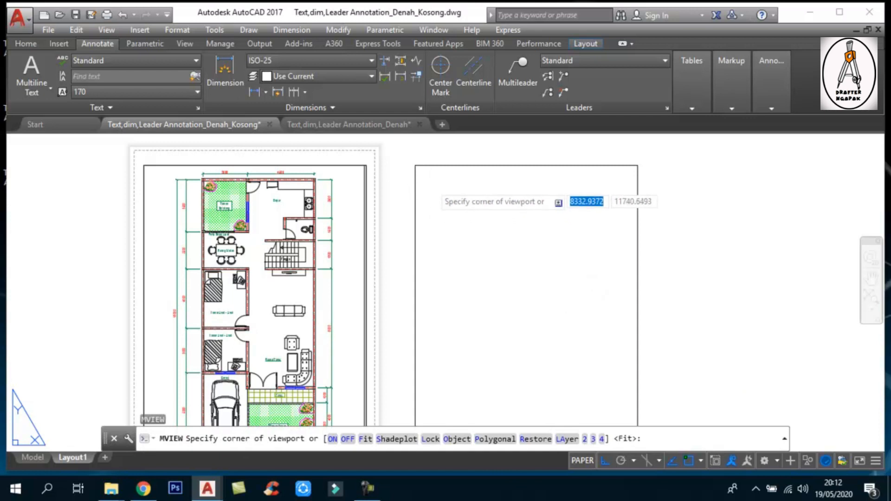
pyautogui.click(431, 184)
pyautogui.click(622, 317)
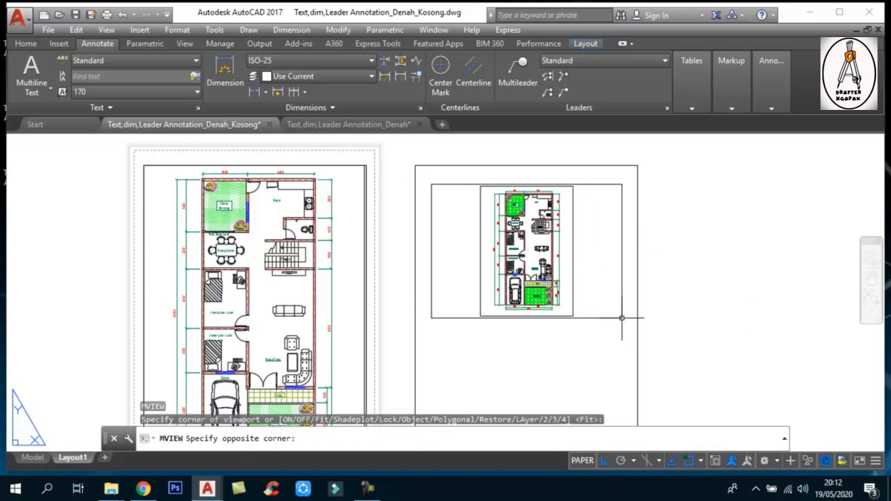
# Frame the staircase labelled "Tangga" enlarged inside the new viewport and return to paper space.
pyautogui.doubleClick(553, 262)
pyautogui.scroll(5, 501, 249)
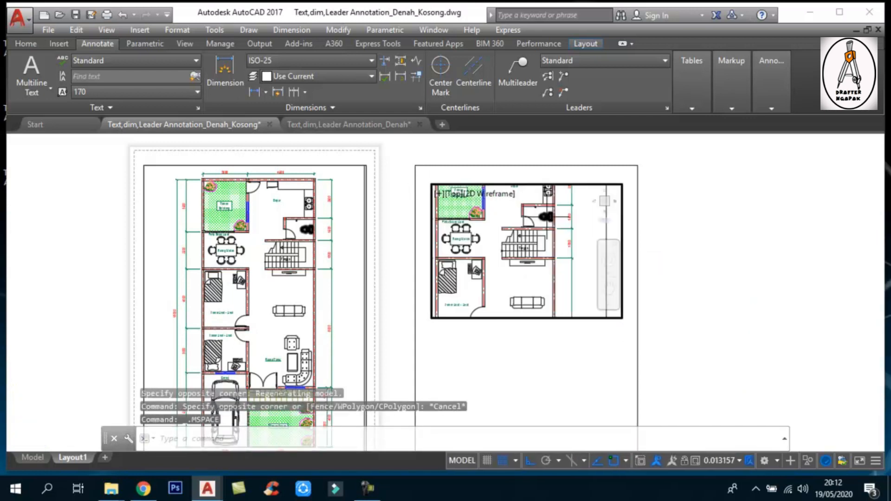
pyautogui.moveTo(501, 249); pyautogui.dragTo(529, 246, button='middle')
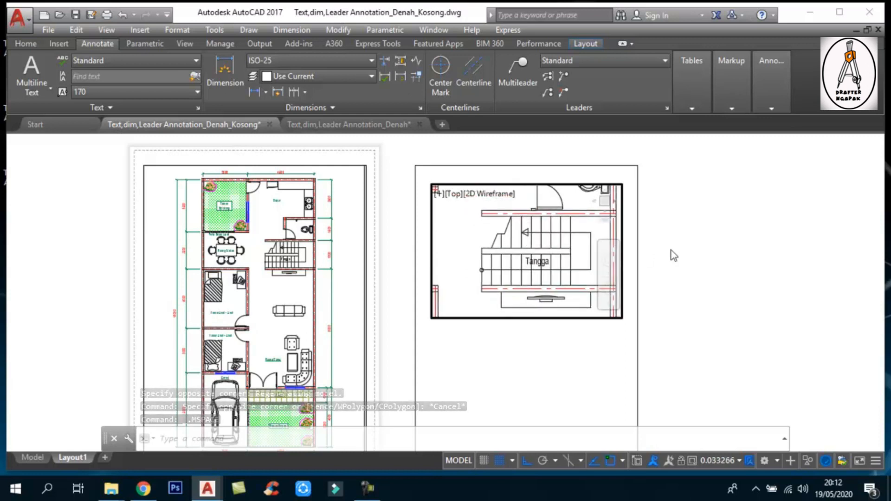
pyautogui.doubleClick(686, 250)
# Add a vertical linear dimension for the lower stair flight's width, working in model space inside the staircase viewport.
pyautogui.scroll(2, 523, 216)
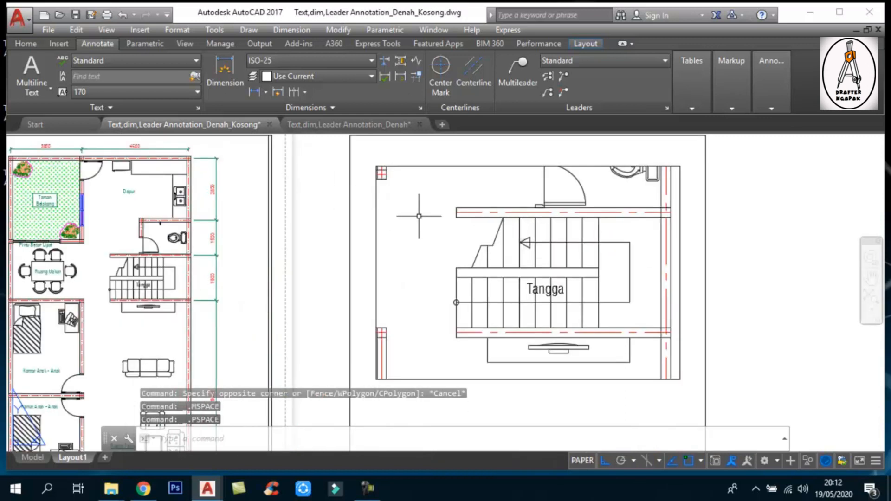
pyautogui.doubleClick(419, 236)
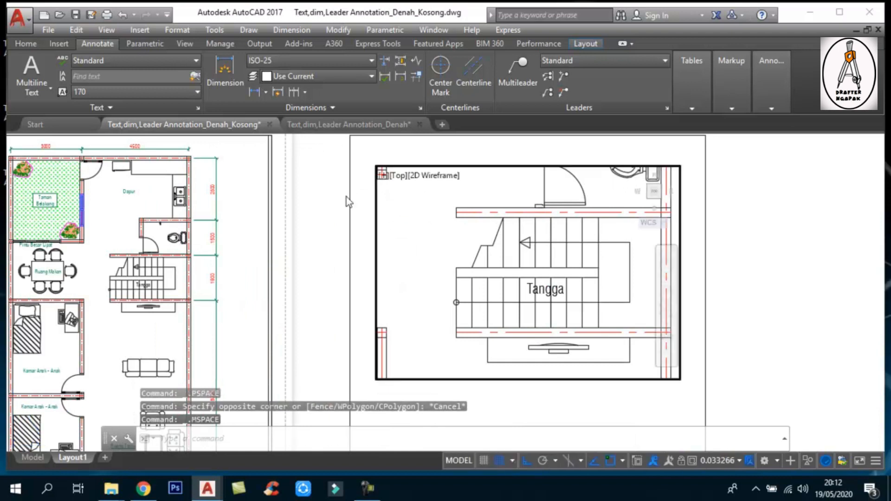
pyautogui.click(254, 92)
pyautogui.click(456, 302)
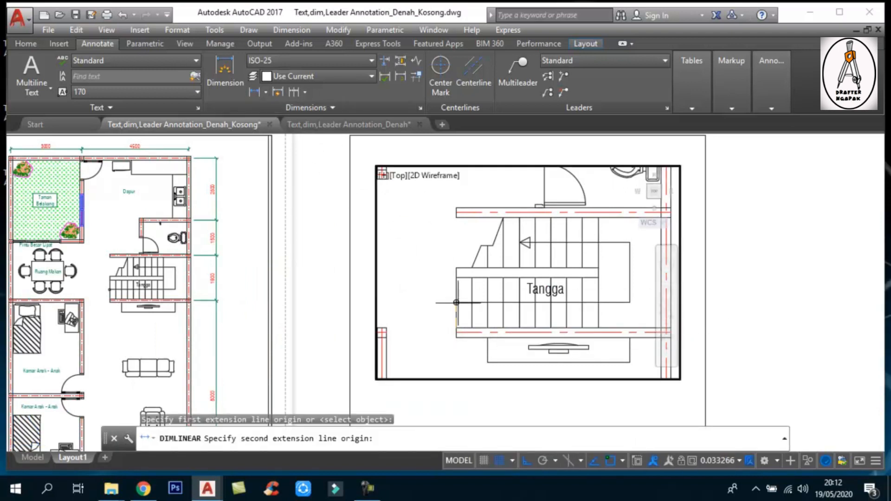
pyautogui.click(456, 278)
pyautogui.click(438, 301)
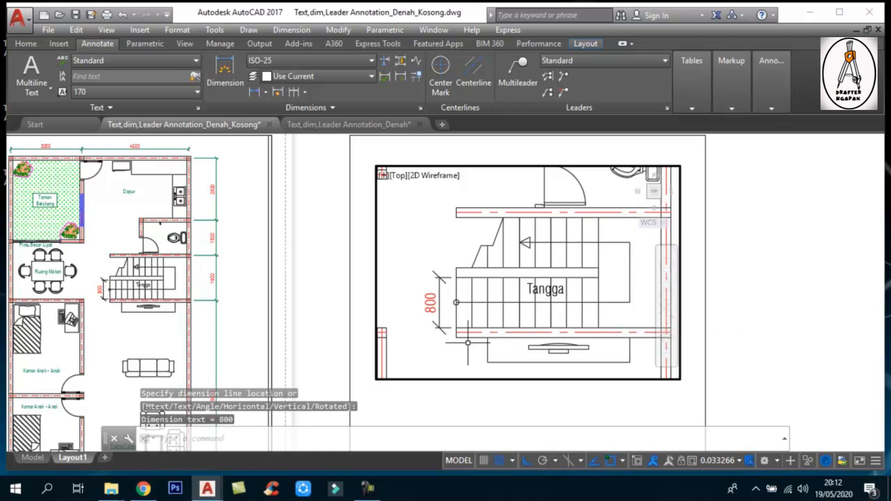
# Add vertical linear dimensions for the thin strip between the stair flights and for the upper flight's width.
pyautogui.press('Return')
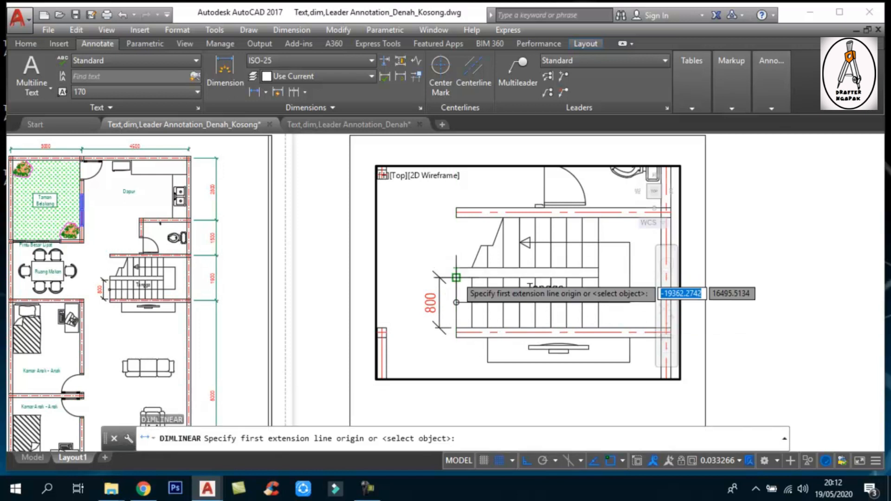
pyautogui.click(456, 267)
pyautogui.click(456, 267)
pyautogui.click(411, 250)
pyautogui.press('Return')
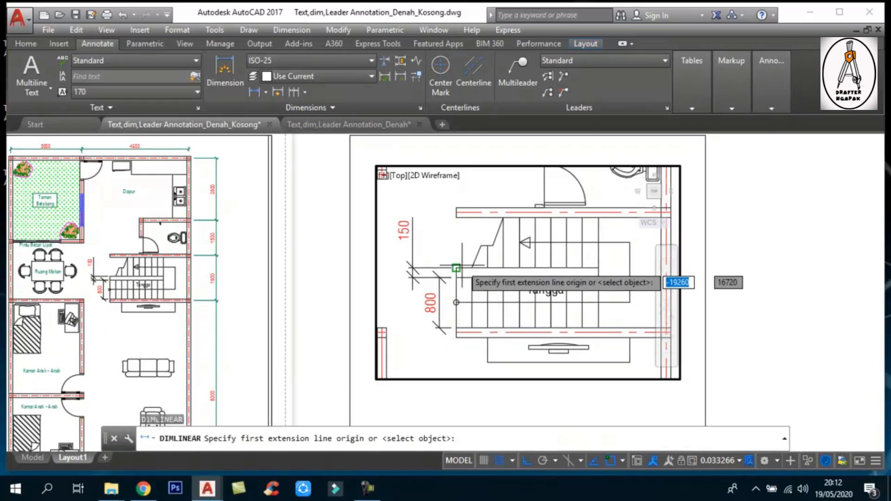
pyautogui.click(456, 214)
pyautogui.click(438, 241)
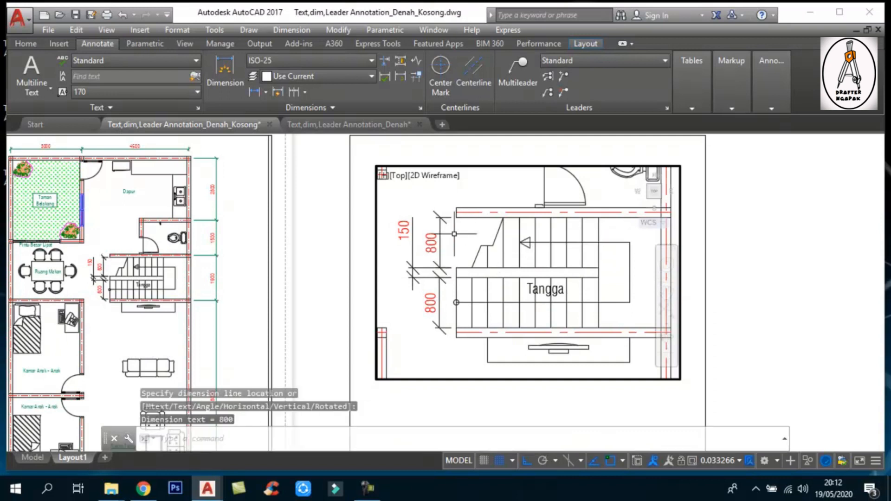
# Add the centred multiline text "Anak Tangga" below the "Tangga" label and return to paper space.
pyautogui.write('mt')
pyautogui.press('Return')
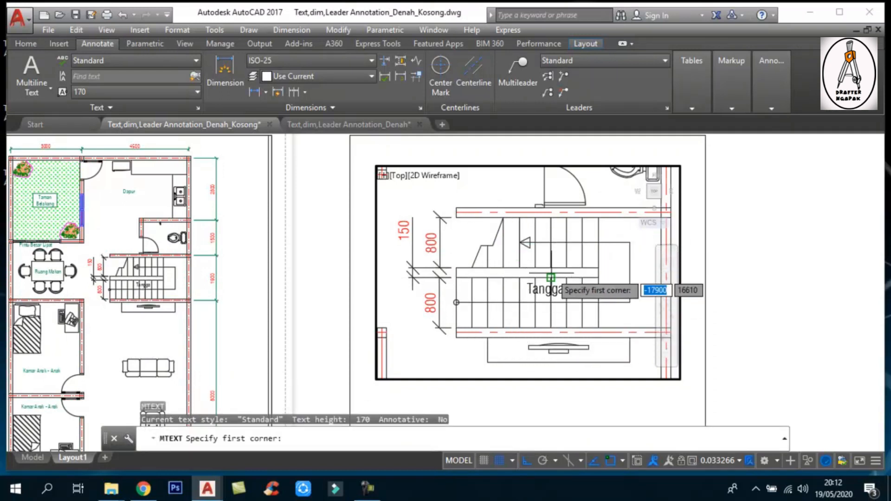
pyautogui.click(486, 310)
pyautogui.click(626, 329)
pyautogui.write('An')
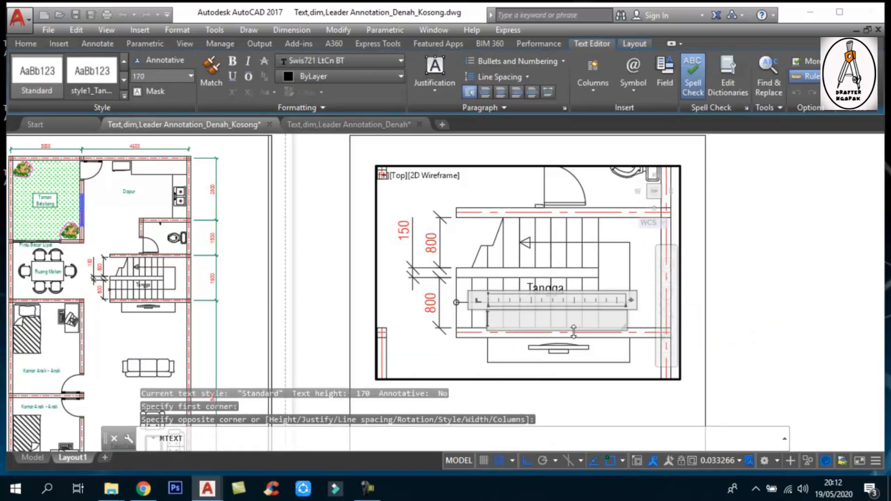
pyautogui.write('ak Tangga')
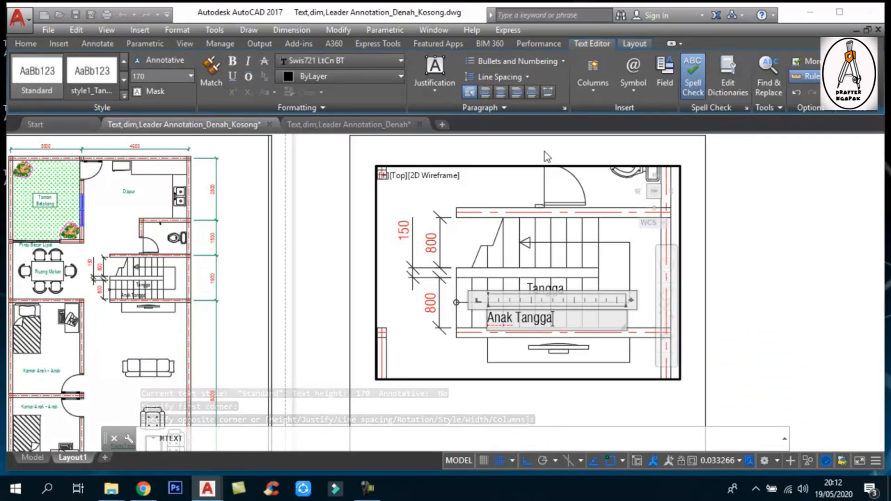
pyautogui.hotkey('ctrl', 'a')
pyautogui.click(507, 92)
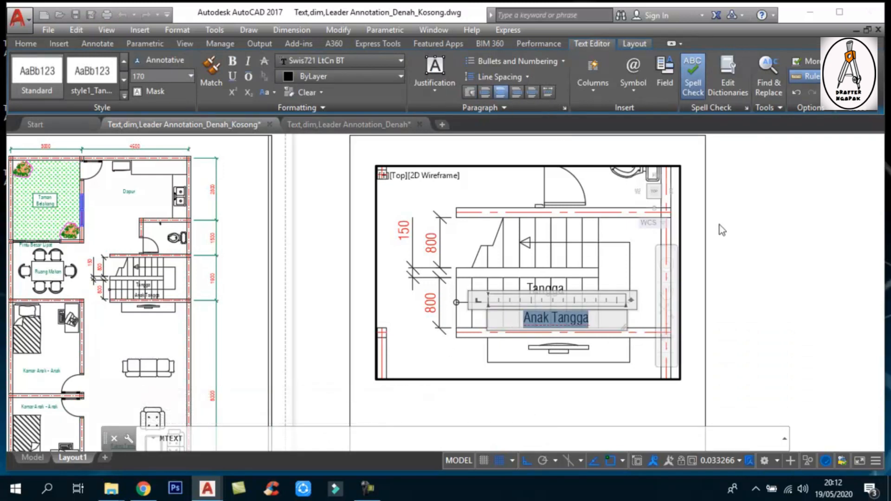
pyautogui.click(689, 213)
pyautogui.doubleClick(732, 257)
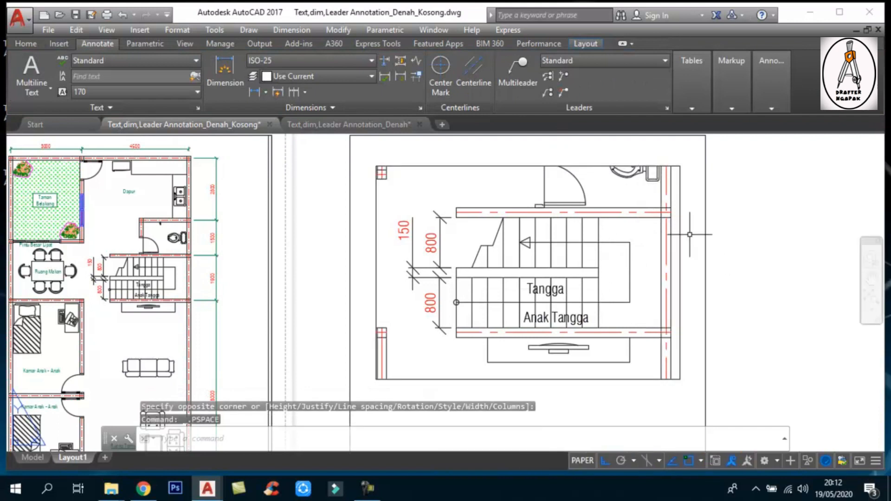
# Compare the text and dimension sizes of the staircase in the full floor plan with those in the enlarged detail viewport.
pyautogui.scroll(-2, 626, 221)
pyautogui.scroll(1, 559, 229)
pyautogui.scroll(-1, 559, 229)
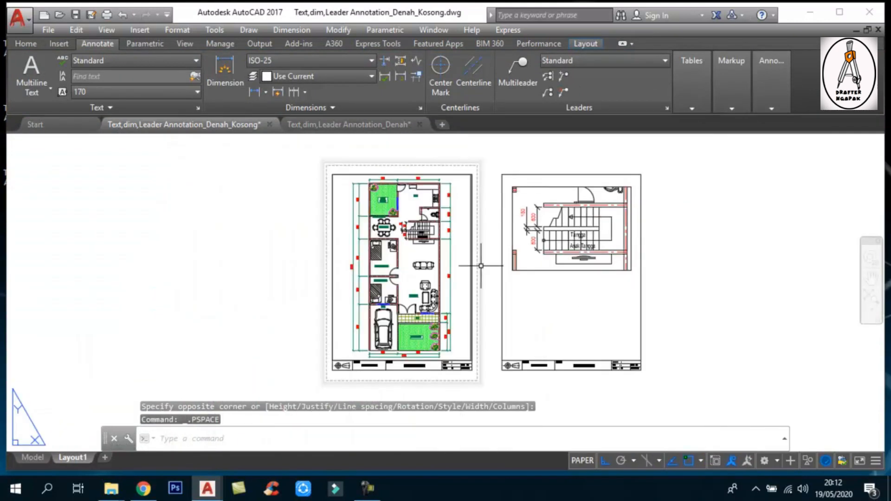
pyautogui.scroll(-1, 466, 222)
pyautogui.scroll(1, 484, 183)
pyautogui.scroll(-1, 473, 195)
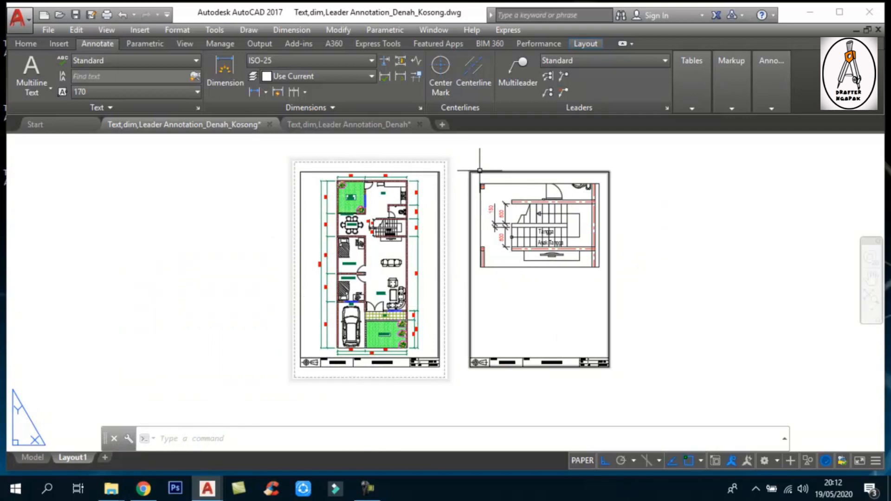
pyautogui.scroll(4, 476, 173)
pyautogui.moveTo(505, 212); pyautogui.dragTo(456, 183, button='middle')
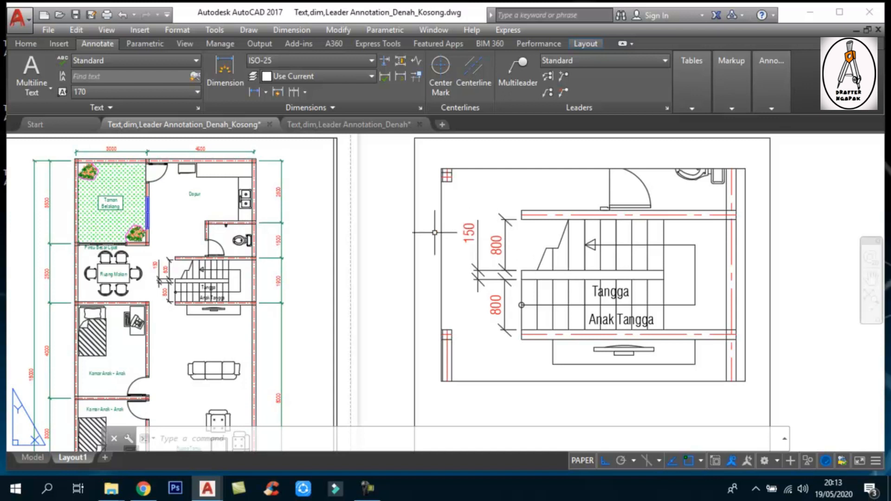
pyautogui.scroll(3, 283, 223)
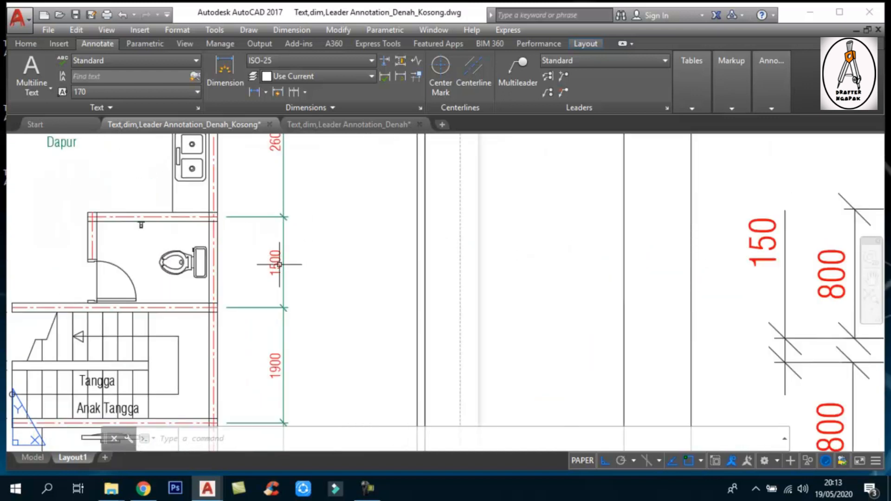
pyautogui.scroll(-5, 553, 236)
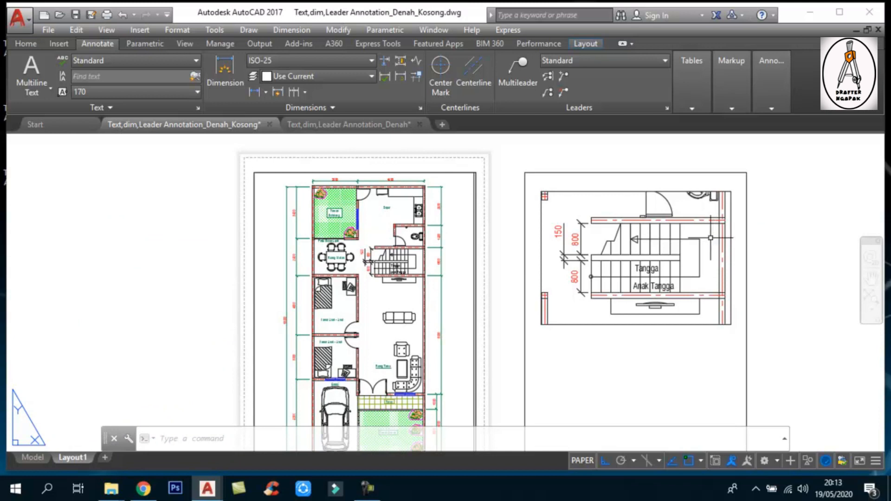
pyautogui.moveTo(677, 240); pyautogui.dragTo(654, 242, button='middle')
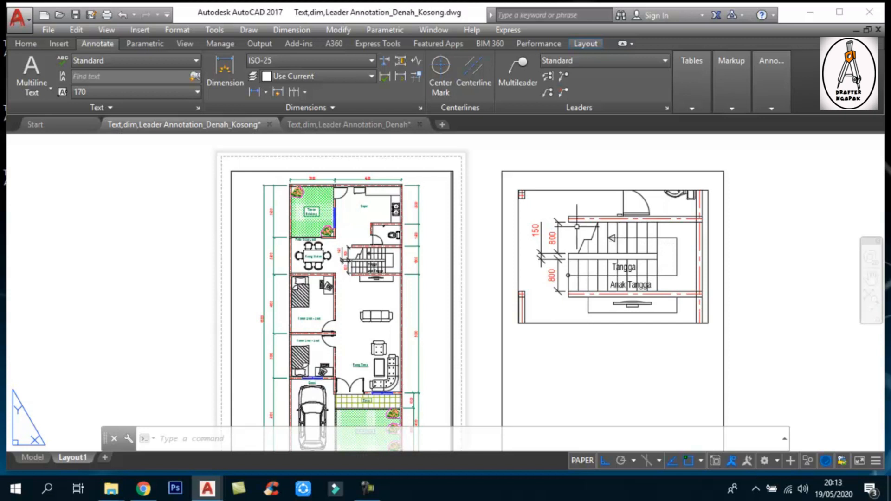
pyautogui.scroll(2, 578, 227)
pyautogui.moveTo(575, 227); pyautogui.dragTo(575, 245, button='middle')
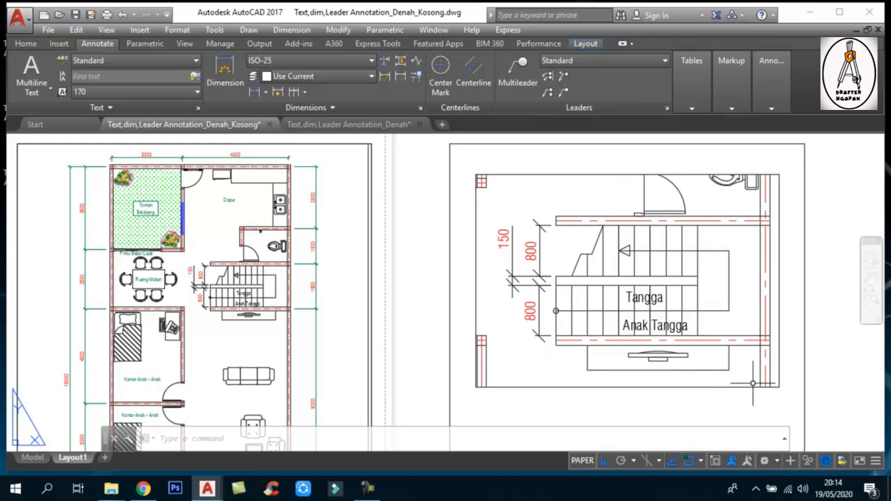
# Check the available scales for the staircase detail viewport and dismiss the list without choosing one.
pyautogui.click(567, 387)
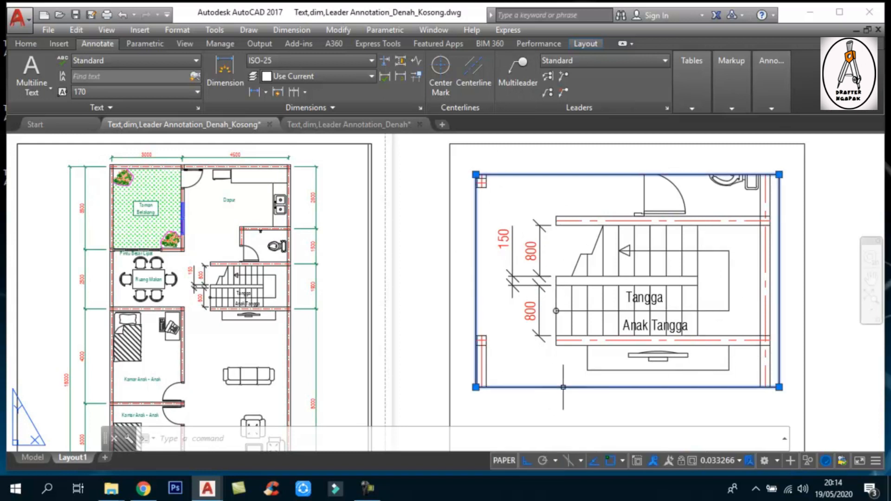
pyautogui.click(733, 460)
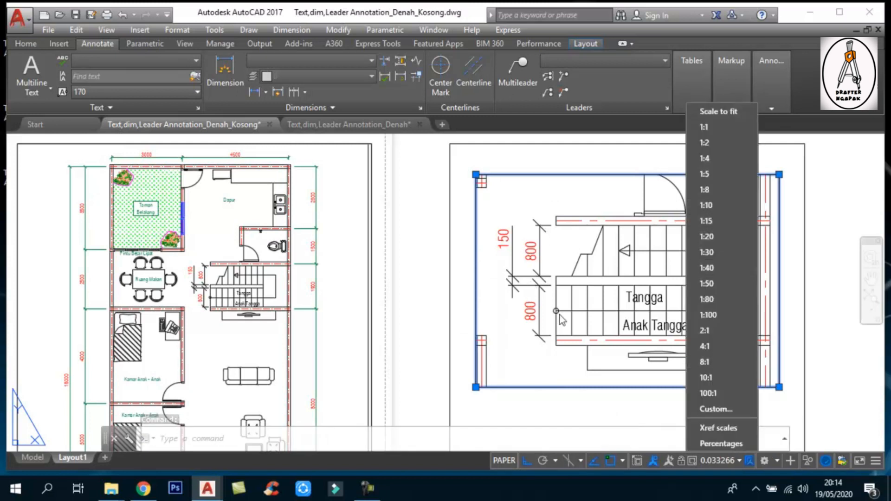
pyautogui.click(533, 405)
pyautogui.press('Escape')
pyautogui.press('Escape')
pyautogui.press('Escape')
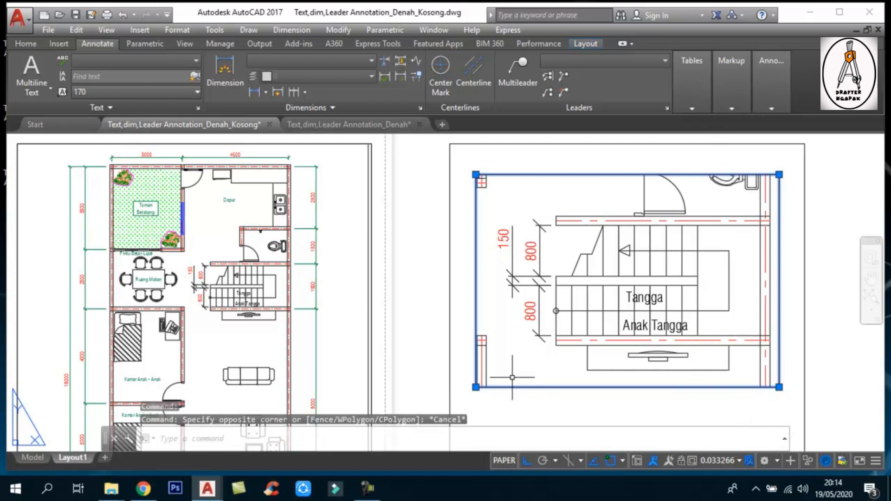
# Switch to the Text,dim,Leader Annotation_Denah drawing and examine its annotation sizes in the floor plan and the 1:30 and 1:20 detail viewports.
pyautogui.click(385, 125)
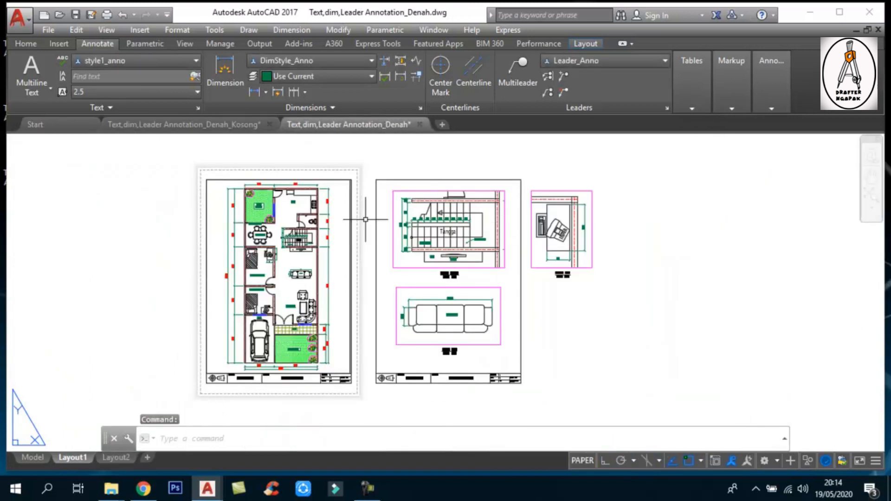
pyautogui.scroll(2, 305, 211)
pyautogui.scroll(-3, 305, 211)
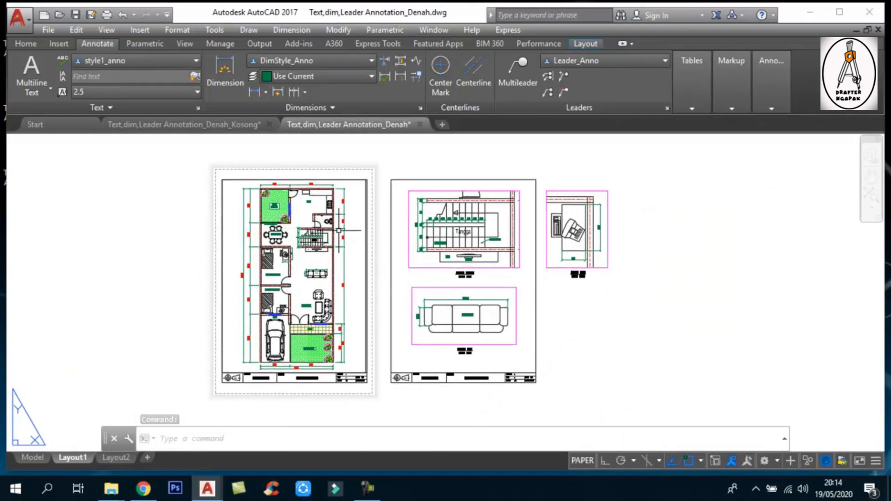
pyautogui.scroll(2, 450, 206)
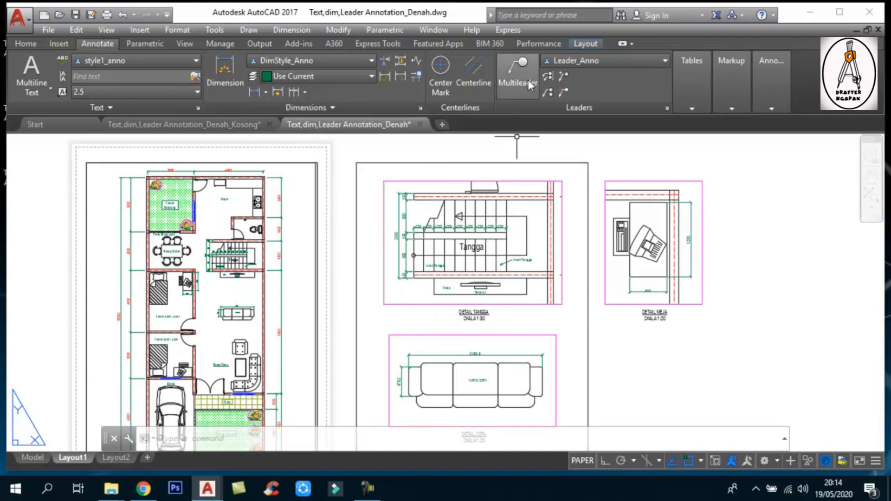
pyautogui.scroll(3, 352, 201)
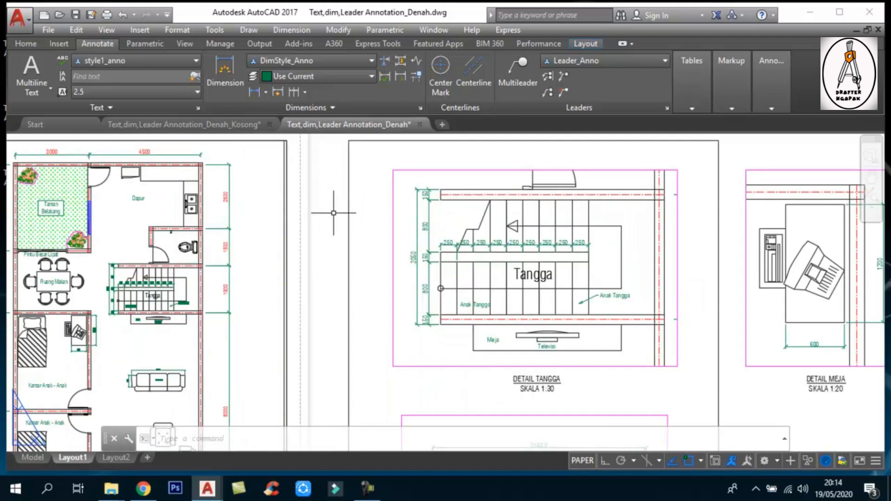
pyautogui.moveTo(345, 218); pyautogui.dragTo(342, 213, button='middle')
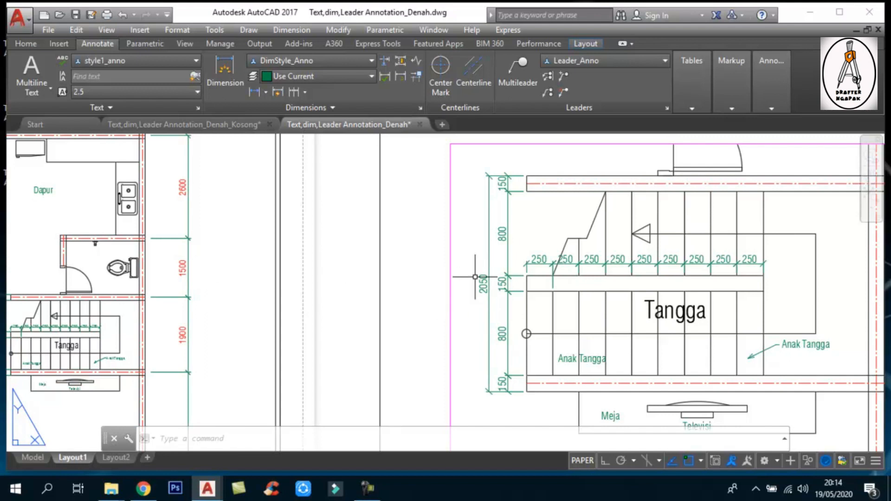
pyautogui.scroll(-1, 417, 241)
pyautogui.moveTo(509, 254); pyautogui.dragTo(479, 252, button='middle')
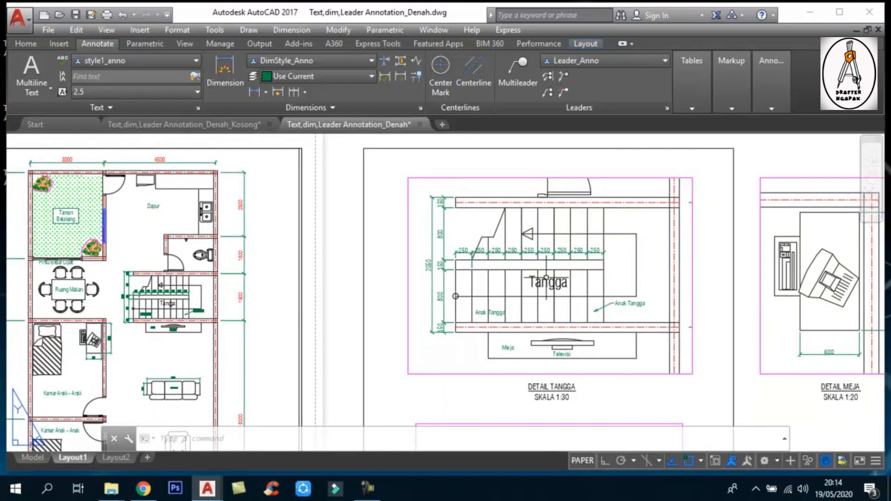
pyautogui.scroll(2, 552, 281)
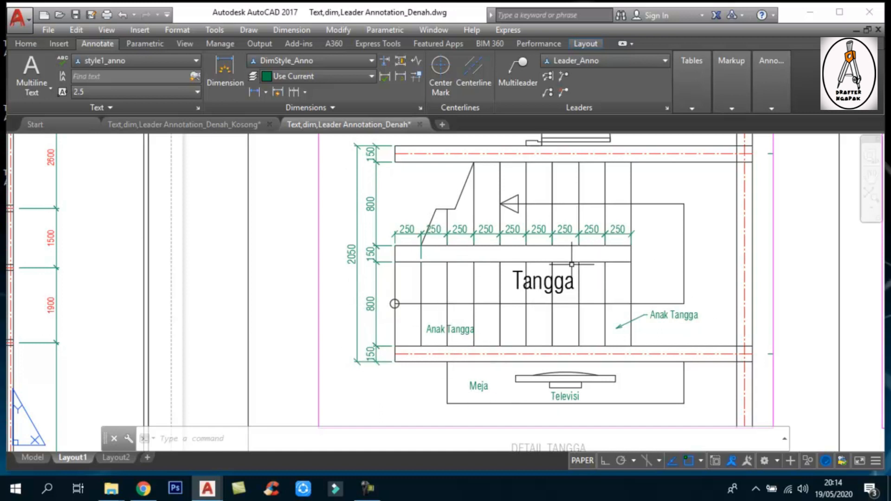
pyautogui.scroll(-4, 582, 266)
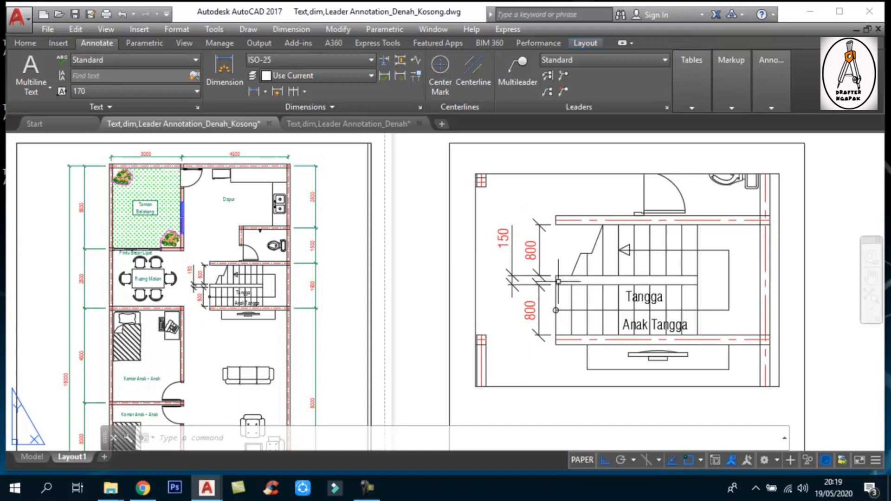
# Enlarge the model view inside the staircase viewport around the upper flight's 150 and 800 dimensions, and return to paper space.
pyautogui.doubleClick(530, 192)
pyautogui.scroll(-6, 554, 260)
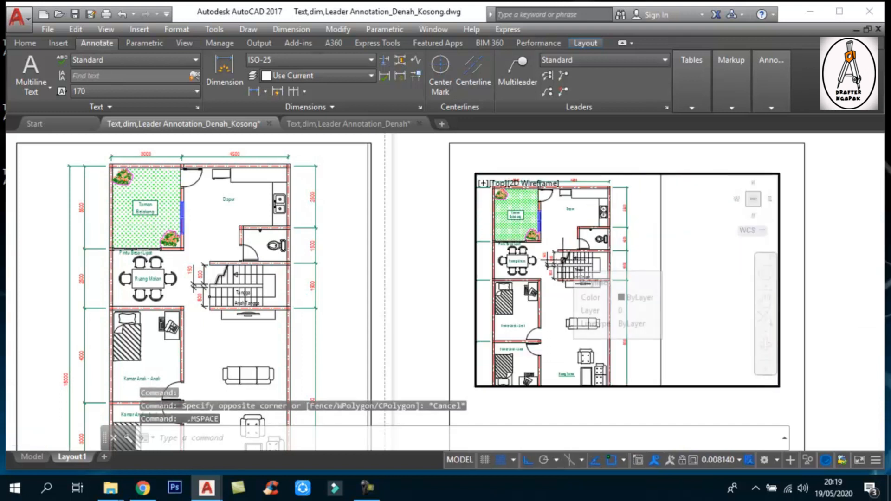
pyautogui.scroll(6, 549, 269)
pyautogui.moveTo(523, 274); pyautogui.dragTo(594, 273, button='middle')
pyautogui.scroll(4, 582, 246)
pyautogui.moveTo(592, 236); pyautogui.dragTo(593, 253, button='middle')
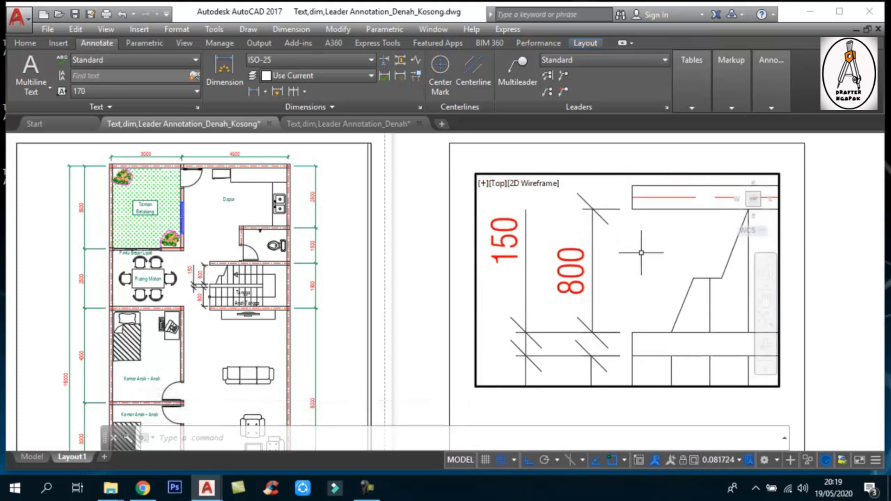
pyautogui.doubleClick(842, 241)
pyautogui.scroll(-6, 631, 228)
pyautogui.scroll(4, 629, 237)
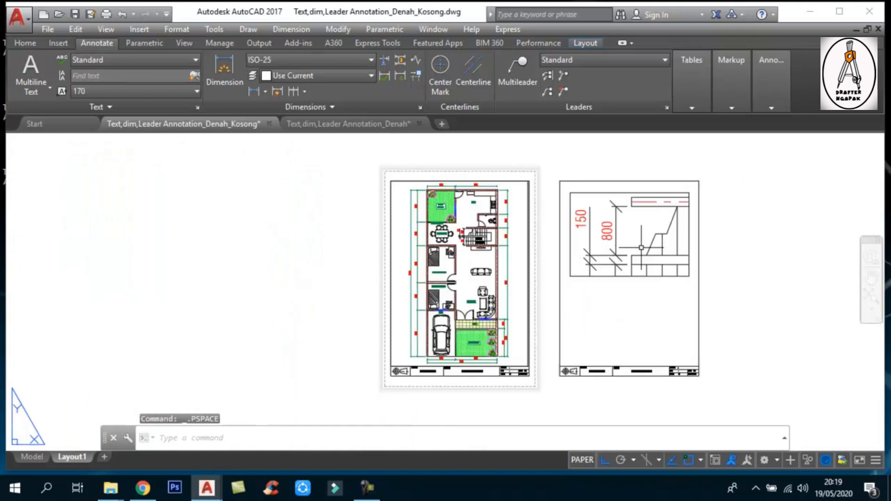
pyautogui.scroll(-2, 594, 237)
pyautogui.scroll(2, 604, 236)
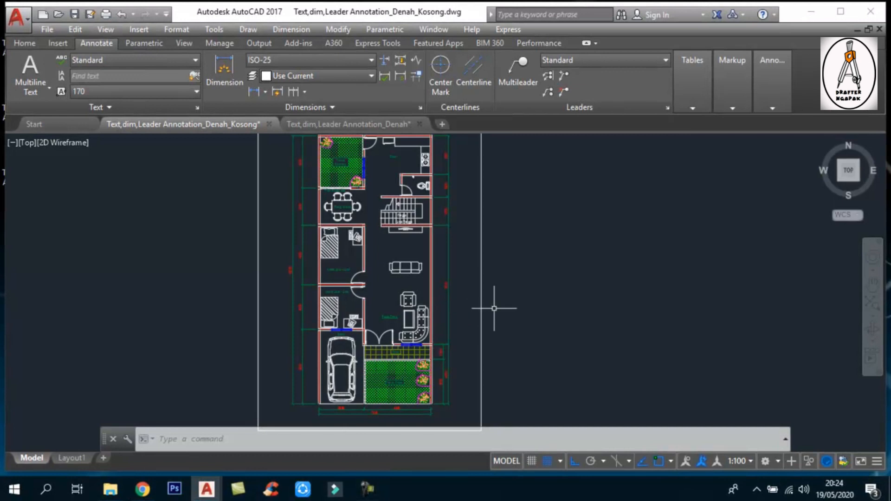
# Copy the rectangular frame around the floor plan in model space to the clipboard.
pyautogui.scroll(-2, 298, 294)
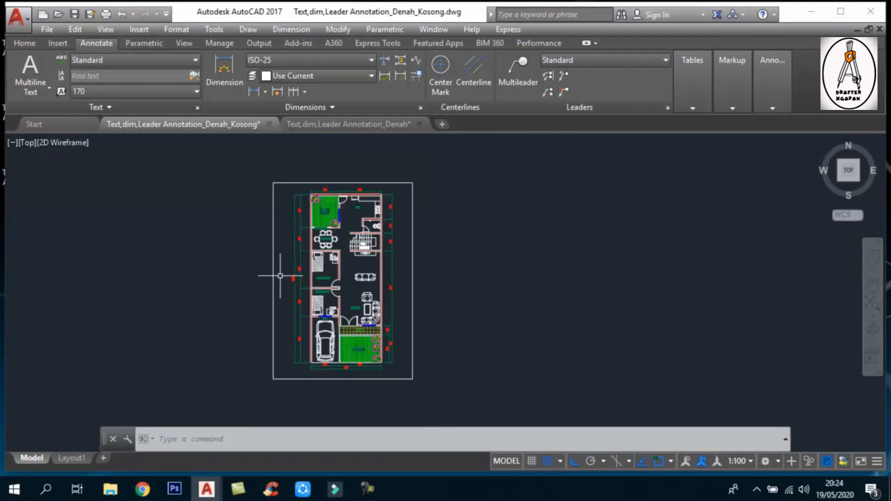
pyautogui.click(274, 268)
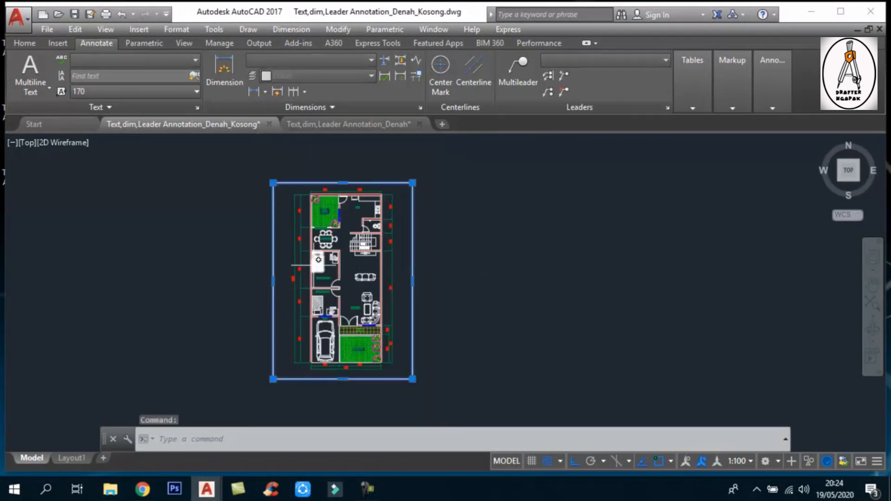
pyautogui.hotkey('ctrl', 'c')
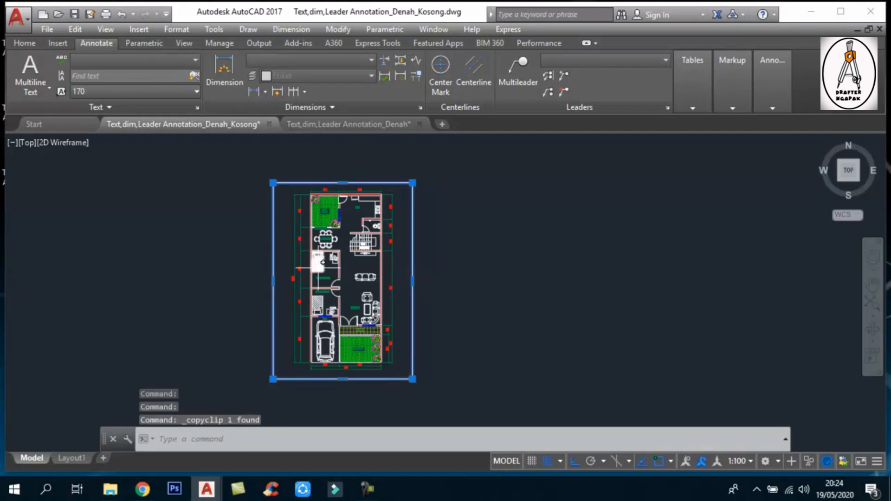
pyautogui.press('Escape')
pyautogui.press('Escape')
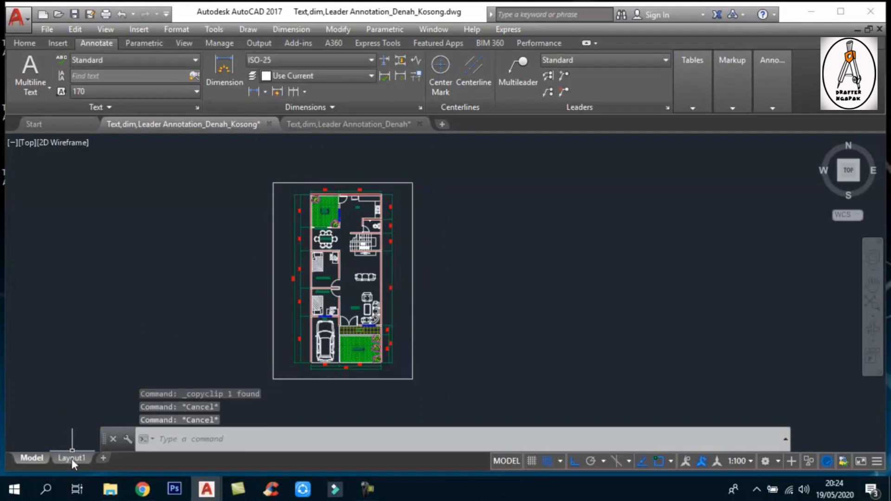
# Create a second layout, Layout2, open it, and erase its default viewport.
pyautogui.click(71, 458)
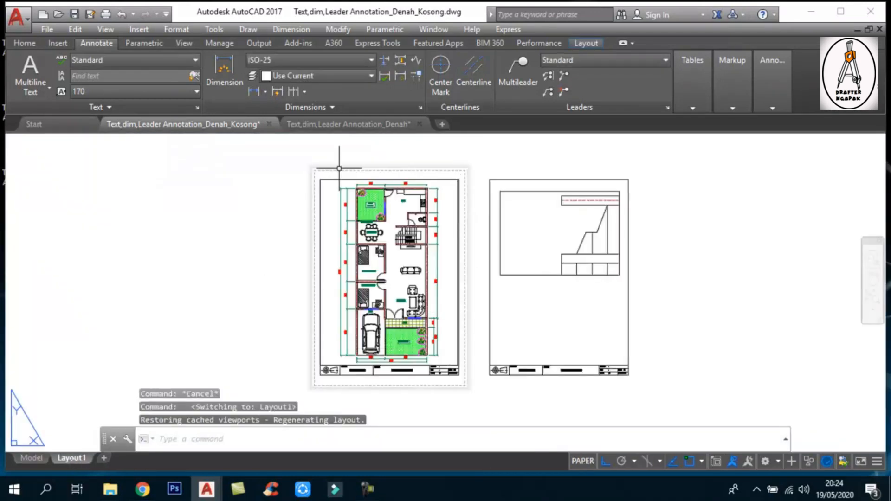
pyautogui.click(104, 457)
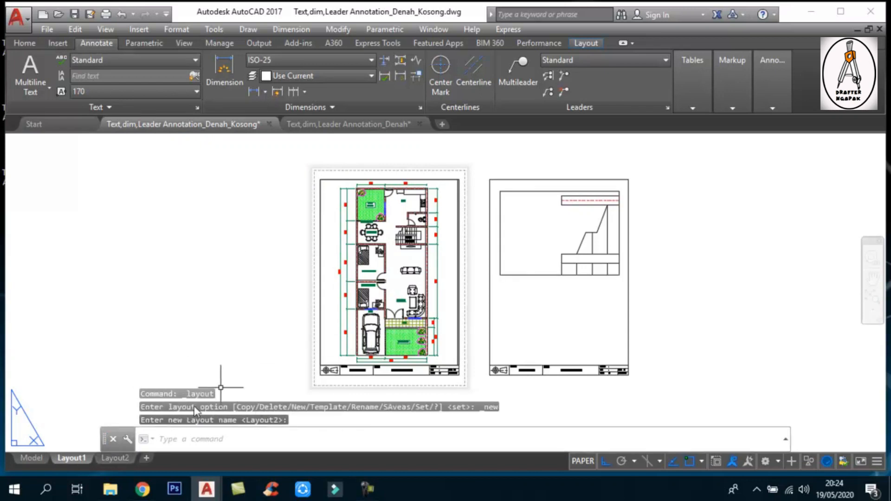
pyautogui.click(115, 456)
pyautogui.scroll(-2, 403, 230)
pyautogui.click(255, 166)
pyautogui.click(556, 371)
pyautogui.press('Delete')
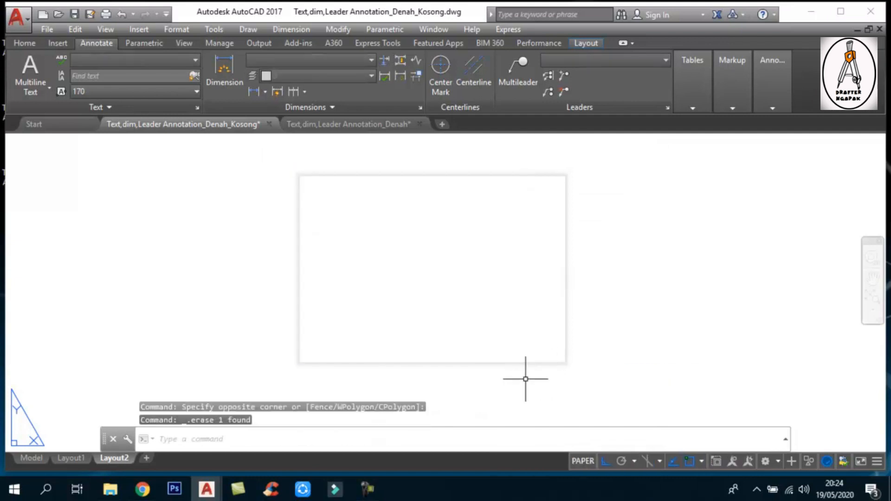
# Modify the page setup of Layout2 to use PDFCreator as the plotter.
pyautogui.click(47, 29)
pyautogui.click(97, 288)
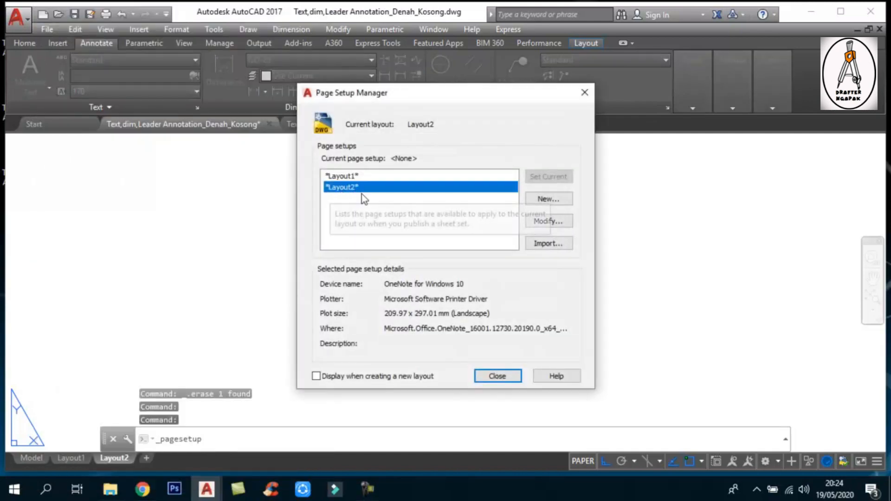
pyautogui.click(547, 222)
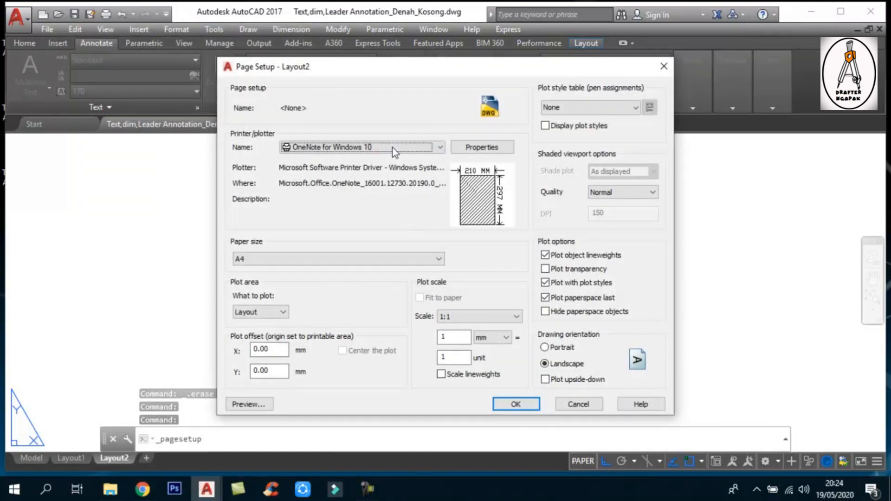
pyautogui.click(394, 149)
pyautogui.click(324, 173)
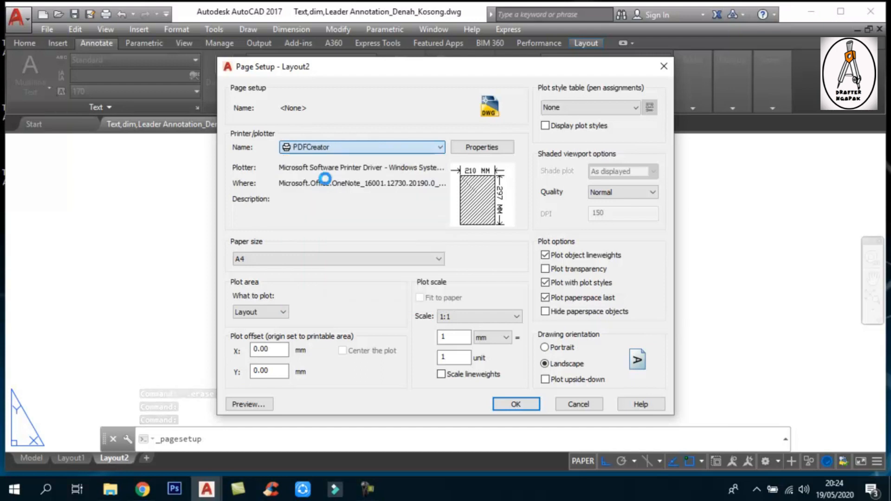
pyautogui.click(371, 151)
pyautogui.click(366, 147)
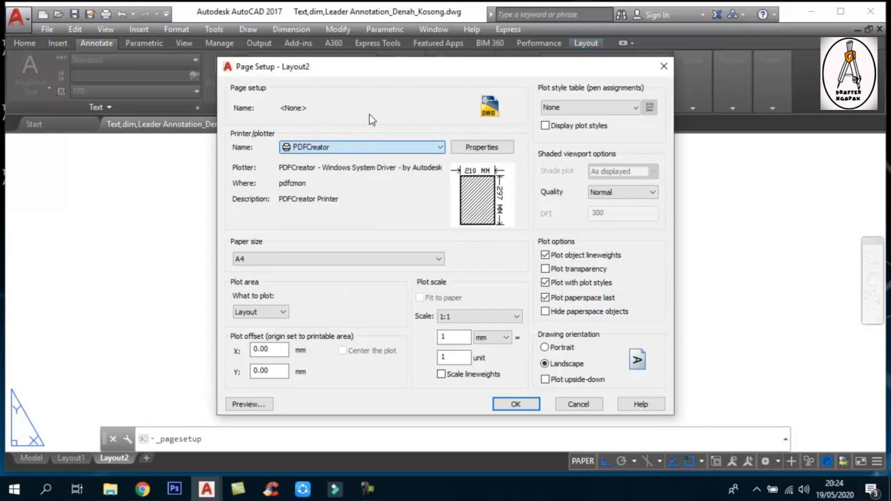
# Set the Layout2 page to A4 paper in portrait orientation and finish the page setup.
pyautogui.click(281, 260)
pyautogui.click(306, 293)
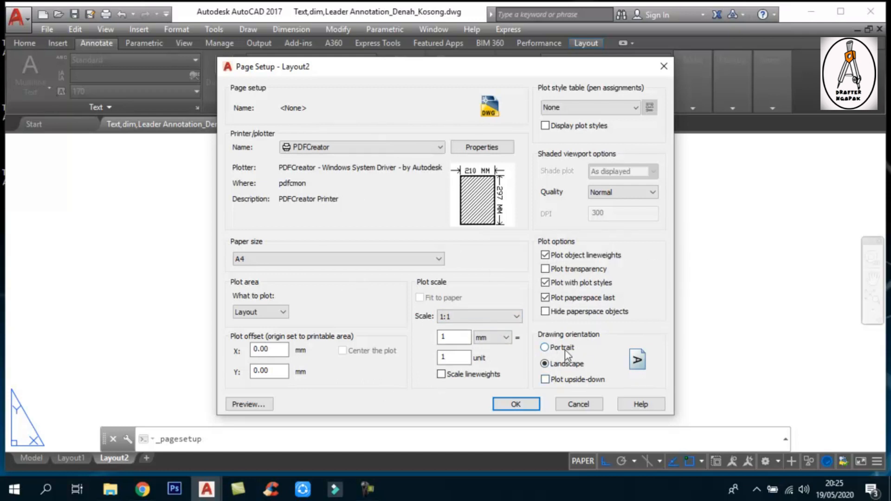
pyautogui.click(548, 348)
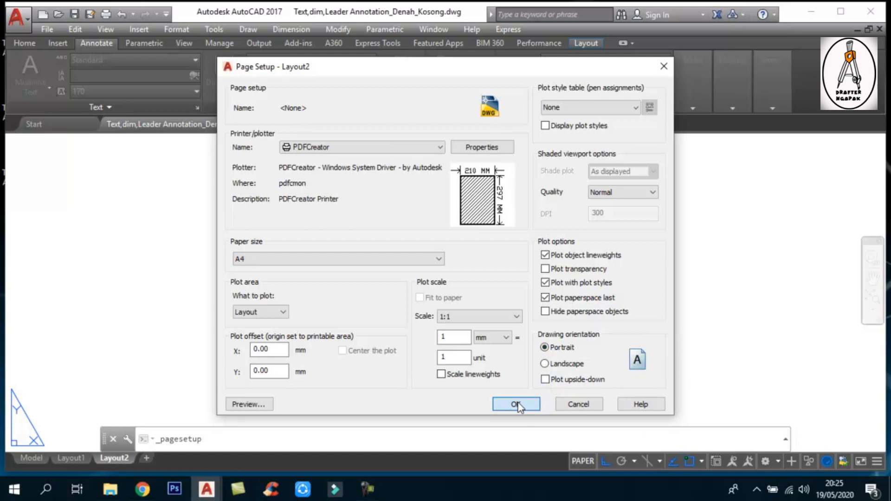
pyautogui.click(516, 404)
pyautogui.click(361, 187)
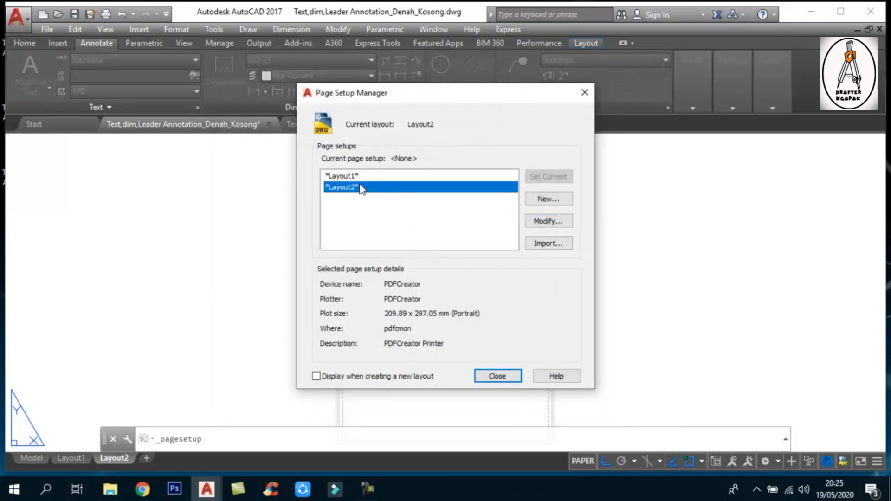
pyautogui.click(497, 372)
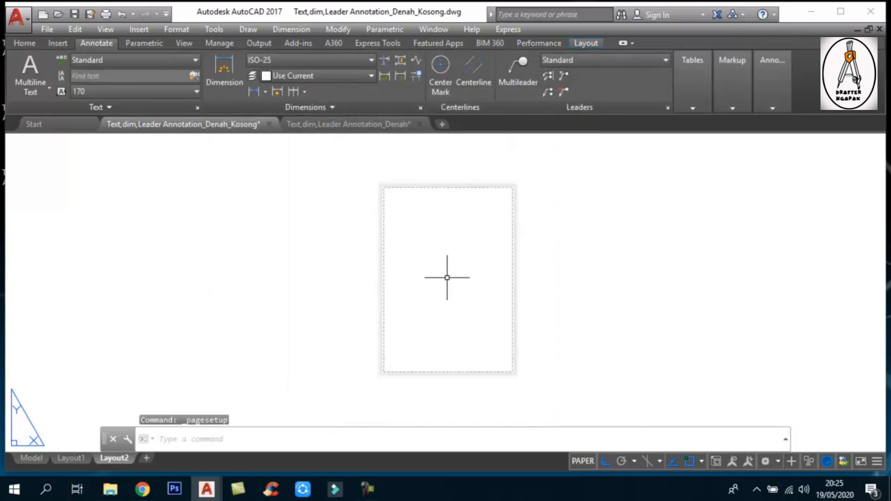
# Paste the copied rectangular frame into Layout2, with its lower-left corner just beside the page's lower-right corner.
pyautogui.scroll(-2, 443, 263)
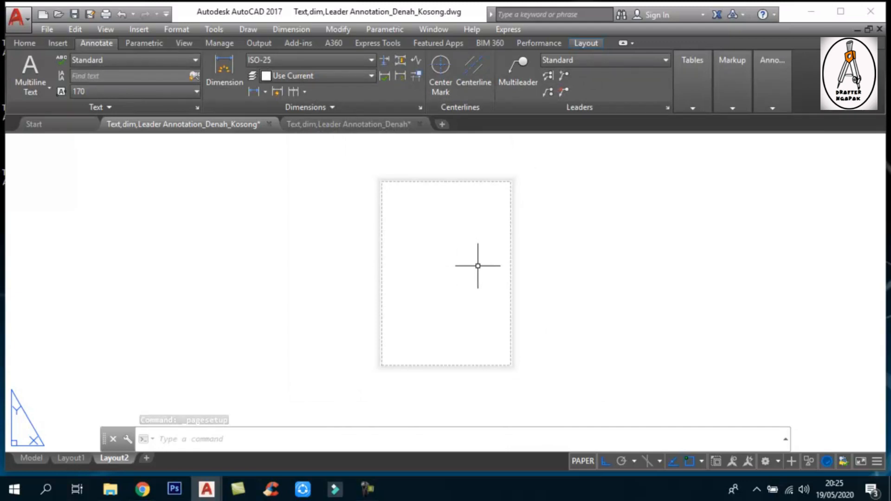
pyautogui.hotkey('ctrl', 'v')
pyautogui.scroll(-2, 424, 320)
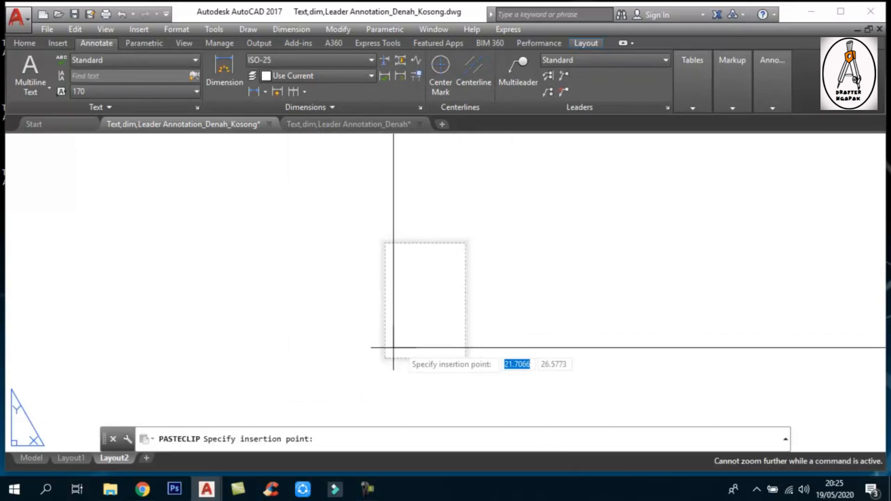
pyautogui.click(487, 356)
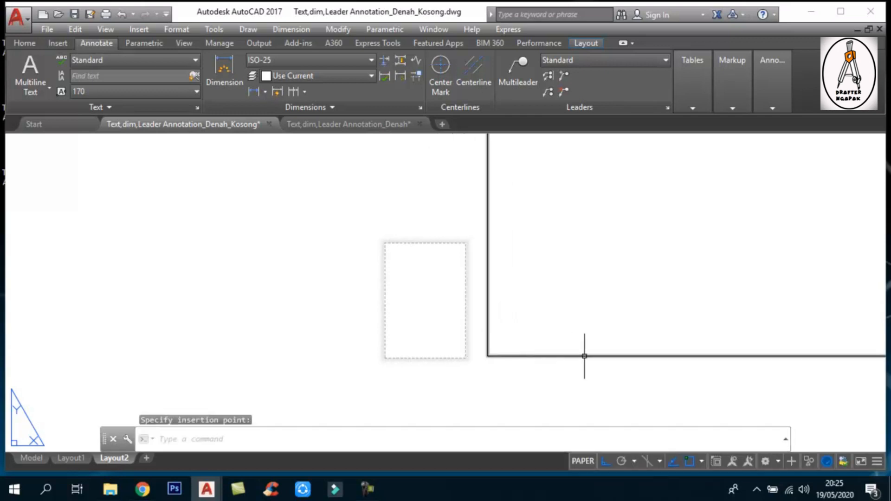
# Scale the pasted frame in Layout2 about its lower-left corner by reference, with reference length 80 and new length 1.
pyautogui.middleClick(553, 348)
pyautogui.middleClick(554, 348)
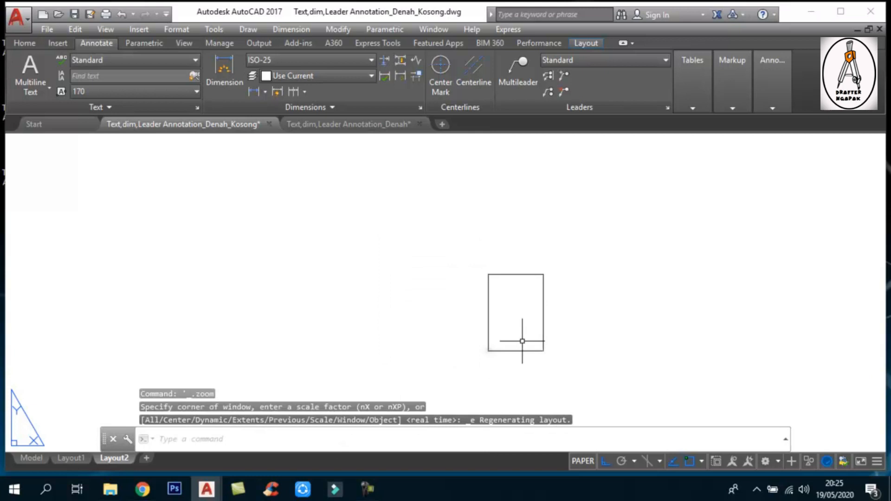
pyautogui.scroll(2, 467, 316)
pyautogui.write('sc')
pyautogui.press('Return')
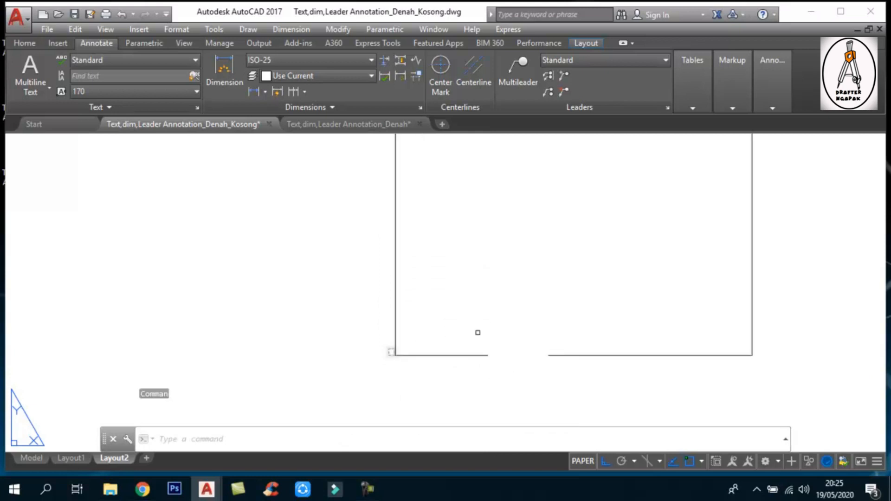
pyautogui.click(450, 336)
pyautogui.click(445, 349)
pyautogui.scroll(4, 445, 349)
pyautogui.press('Return')
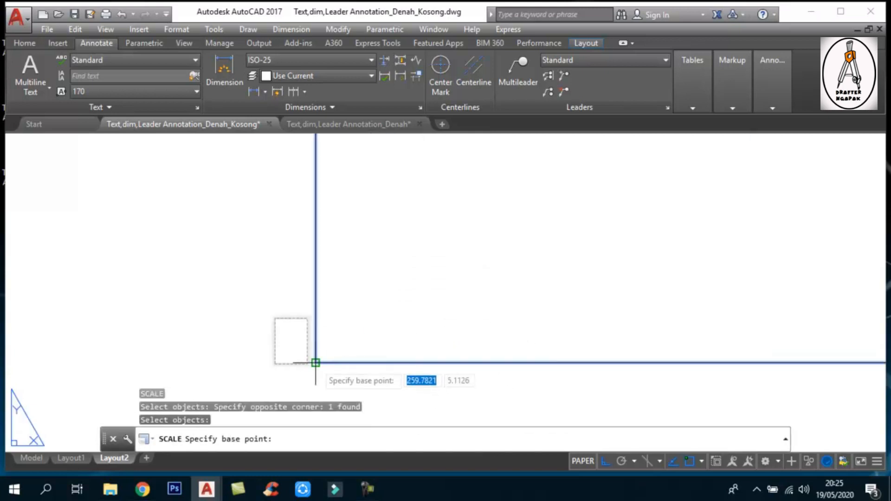
pyautogui.click(395, 355)
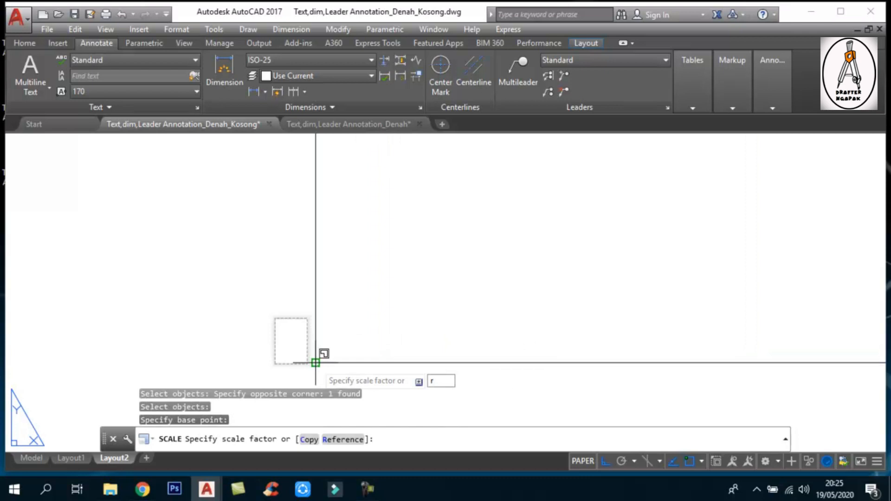
pyautogui.write('r')
pyautogui.press('Return')
pyautogui.write('80')
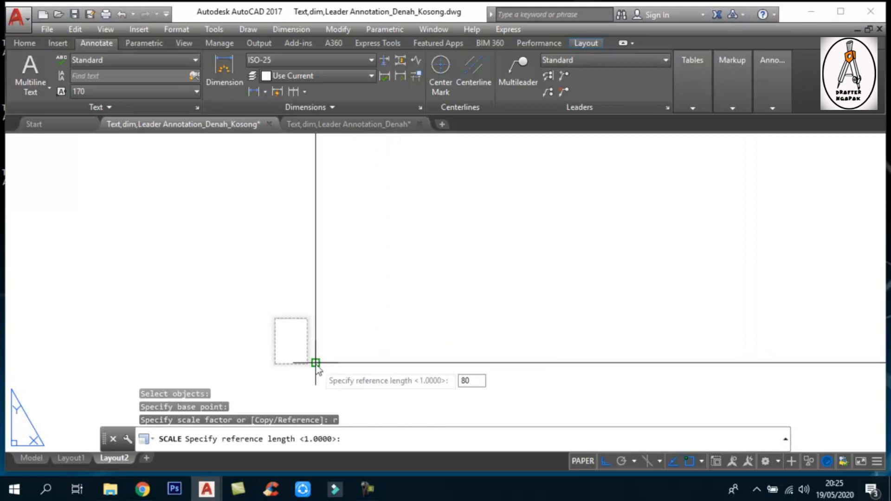
pyautogui.press('Return')
pyautogui.write('1')
pyautogui.press('Return')
# Move the scaled frame onto the Layout2 page with Ortho off, placing it roughly centred within the printable margins.
pyautogui.scroll(5, 252, 354)
pyautogui.moveTo(370, 334); pyautogui.dragTo(427, 316, button='middle')
pyautogui.write('m')
pyautogui.press('Return')
pyautogui.click(590, 261)
pyautogui.click(562, 222)
pyautogui.press('Return')
pyautogui.click(621, 275)
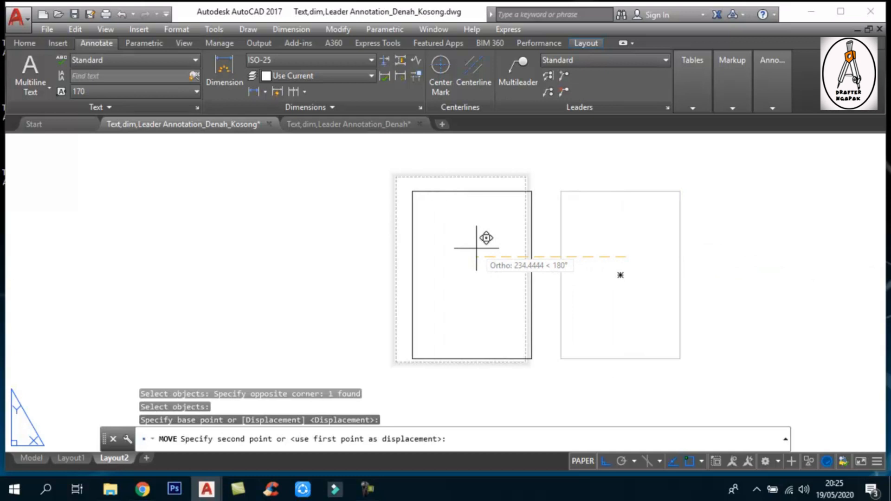
pyautogui.press('F8')
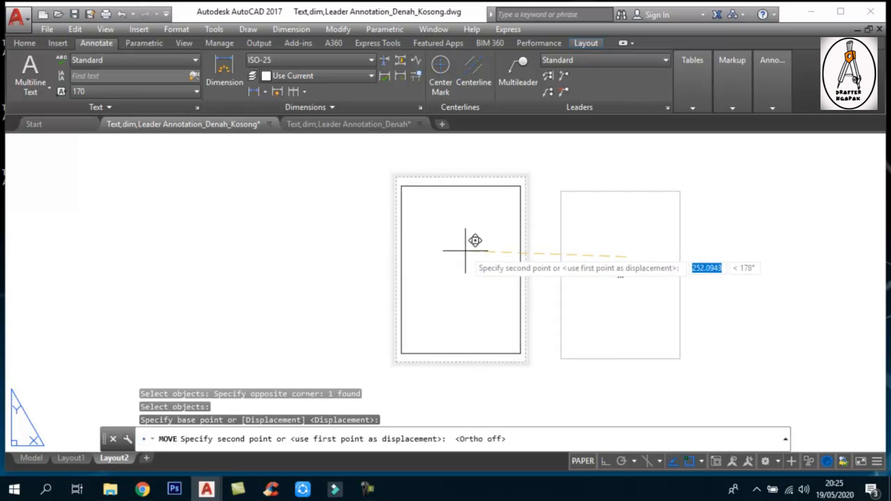
pyautogui.click(468, 250)
pyautogui.moveTo(467, 265); pyautogui.dragTo(458, 266, button='middle')
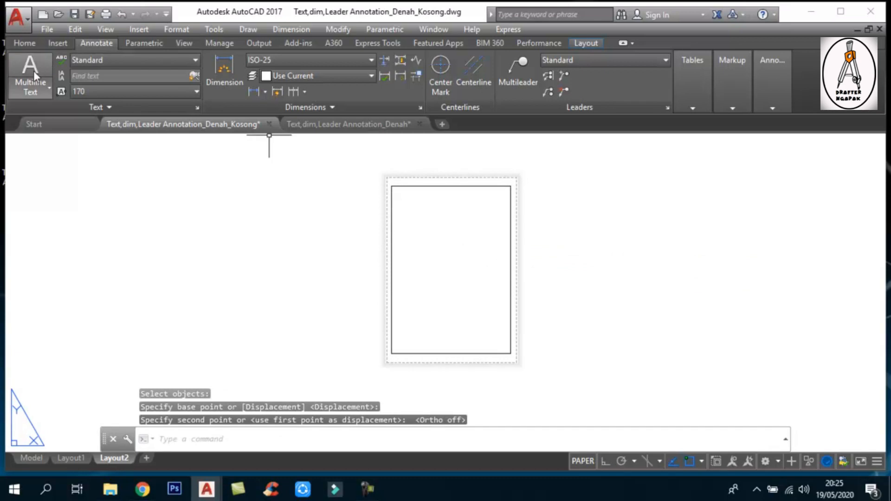
# Modify the Layout2 page setup to plot a window picked at the frame's lower-left and upper-right corners, and centre the plot.
pyautogui.click(46, 29)
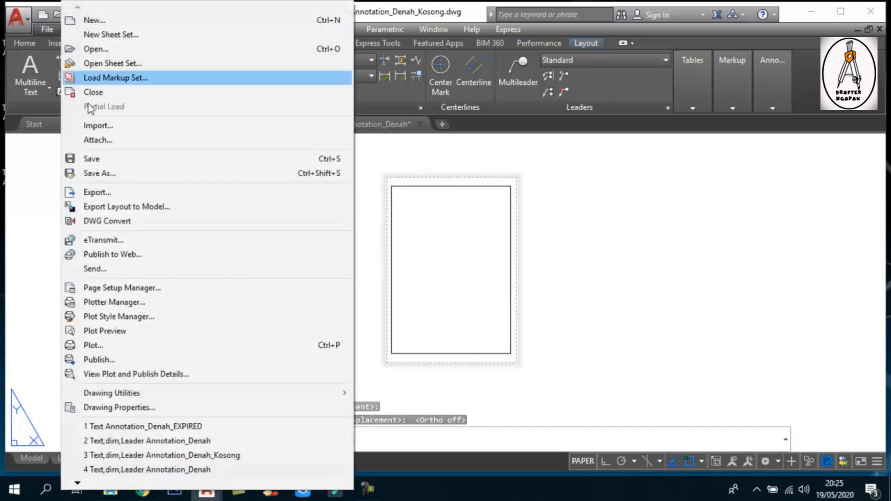
pyautogui.click(121, 288)
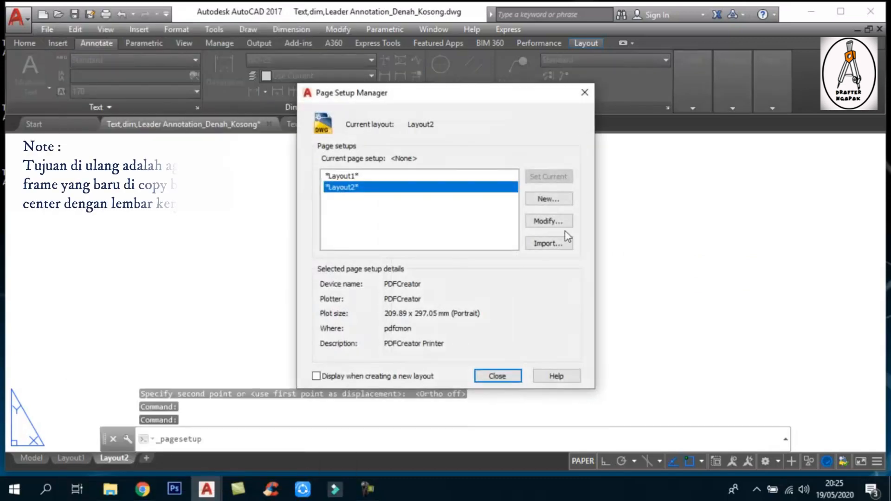
pyautogui.click(548, 221)
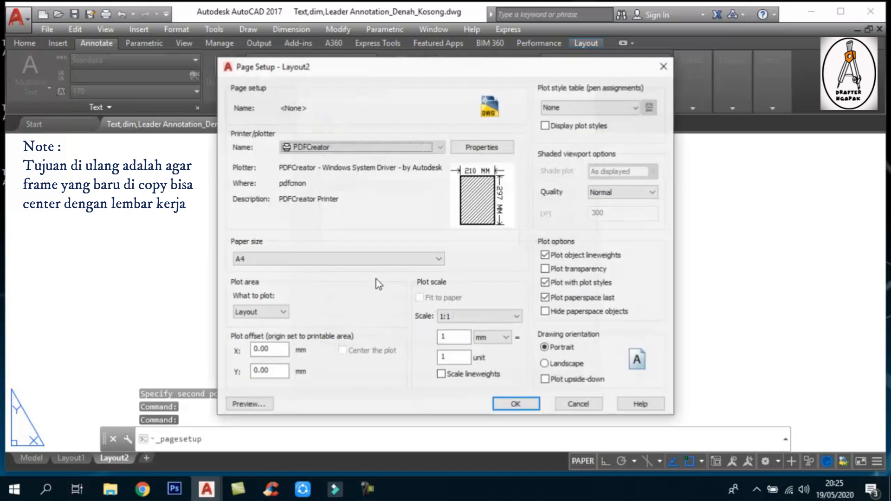
pyautogui.click(278, 312)
pyautogui.click(257, 349)
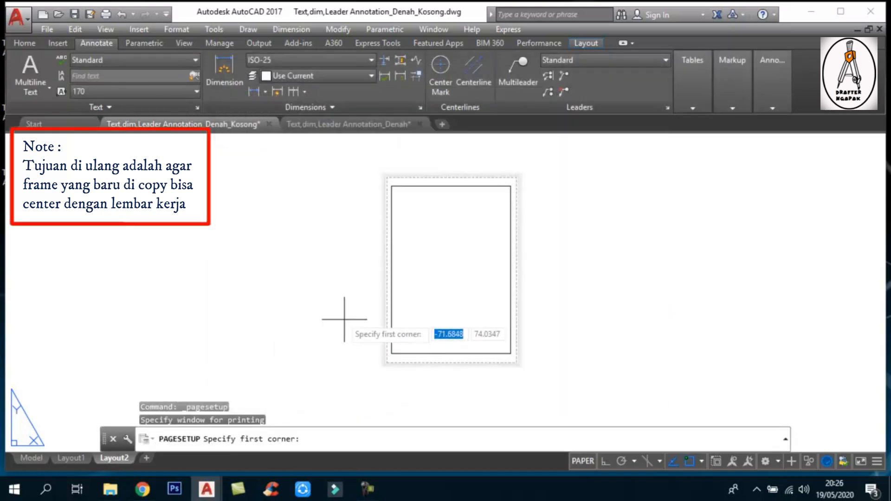
pyautogui.click(391, 353)
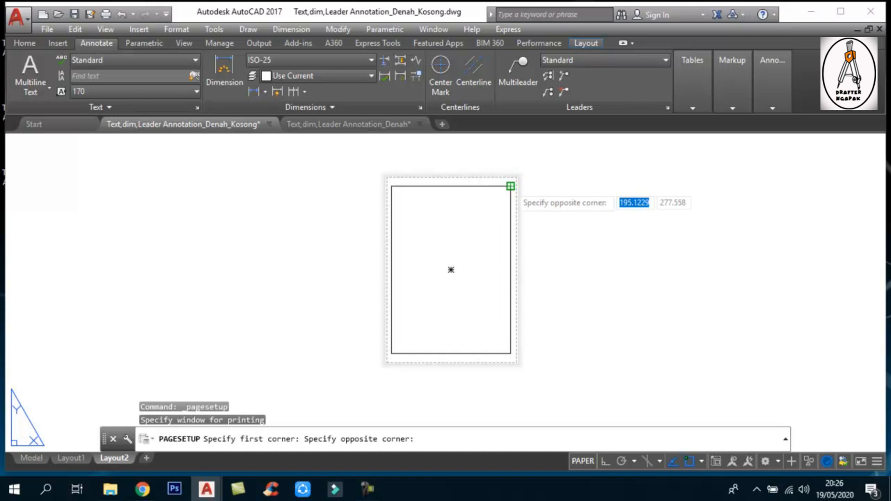
pyautogui.click(512, 184)
pyautogui.click(343, 351)
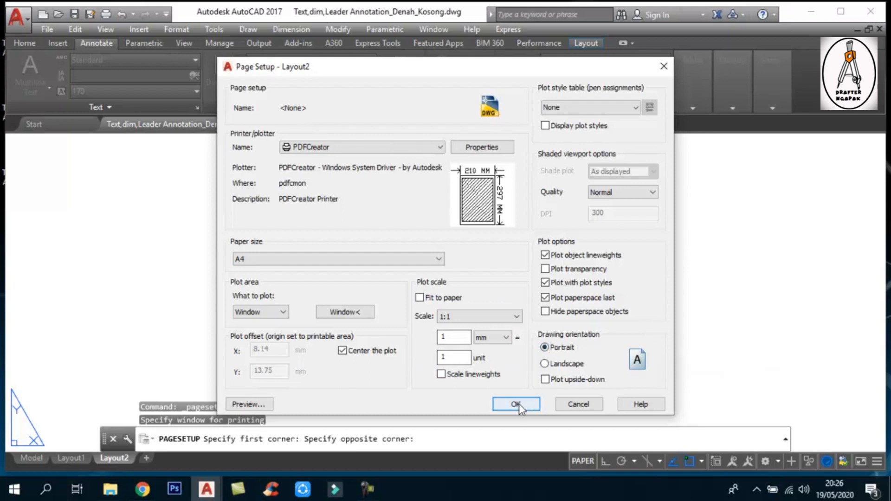
# Preview the Layout2 plot to check how the frame sits on the sheet, and exit the preview.
pyautogui.click(248, 404)
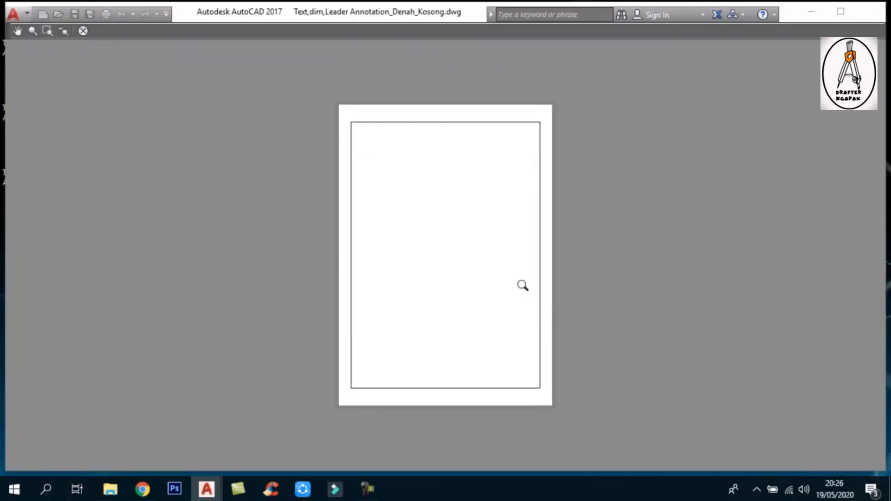
pyautogui.moveTo(472, 223); pyautogui.dragTo(489, 170)
pyautogui.rightClick(412, 253)
pyautogui.click(419, 260)
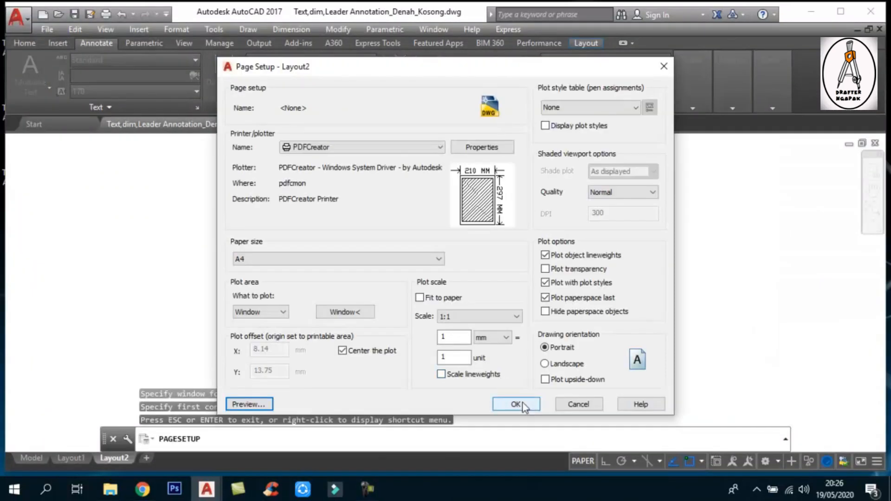
# Accept the modified Layout2 page setup and save the drawing.
pyautogui.click(522, 405)
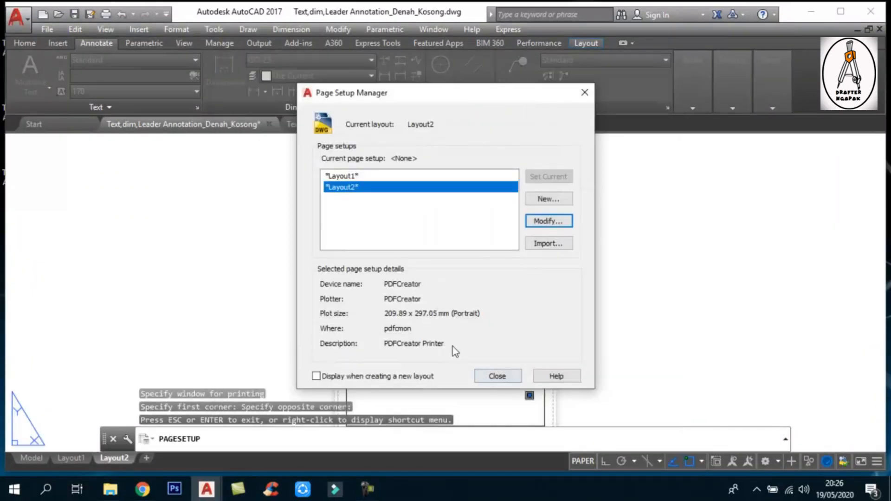
pyautogui.click(496, 377)
pyautogui.scroll(-2, 418, 267)
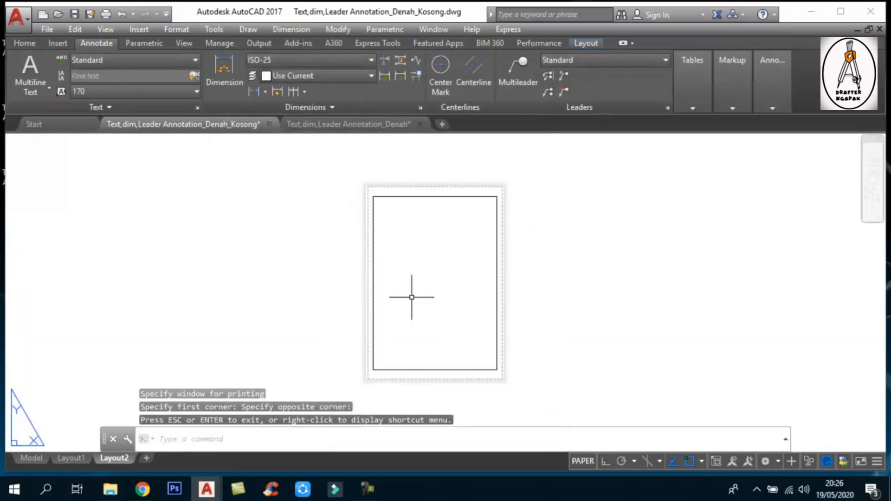
pyautogui.hotkey('ctrl', 's')
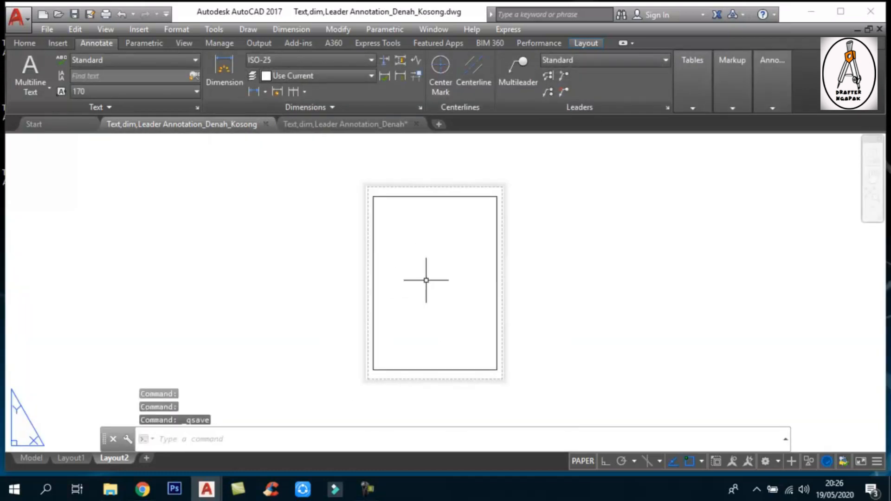
# Copy the title block together with its surrounding frame from Layout1 of the Text,dim,Leader Annotation_Denah drawing.
pyautogui.moveTo(333, 355); pyautogui.dragTo(315, 346, button='middle')
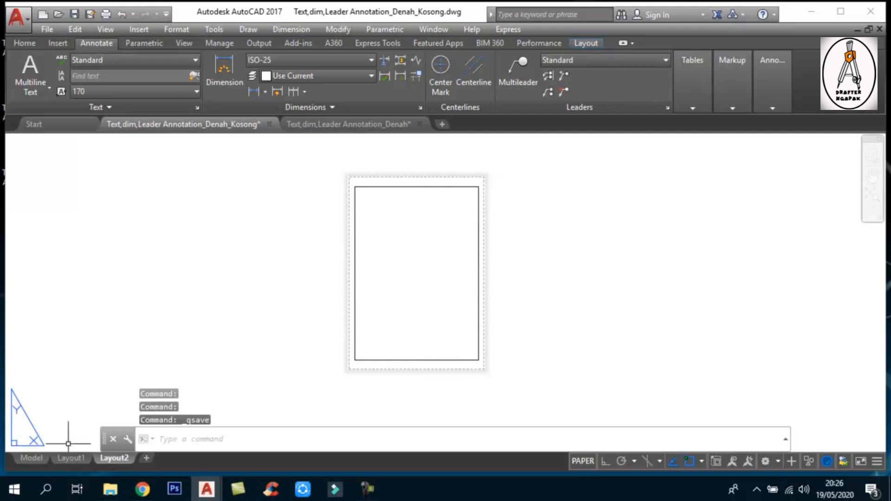
pyautogui.click(318, 124)
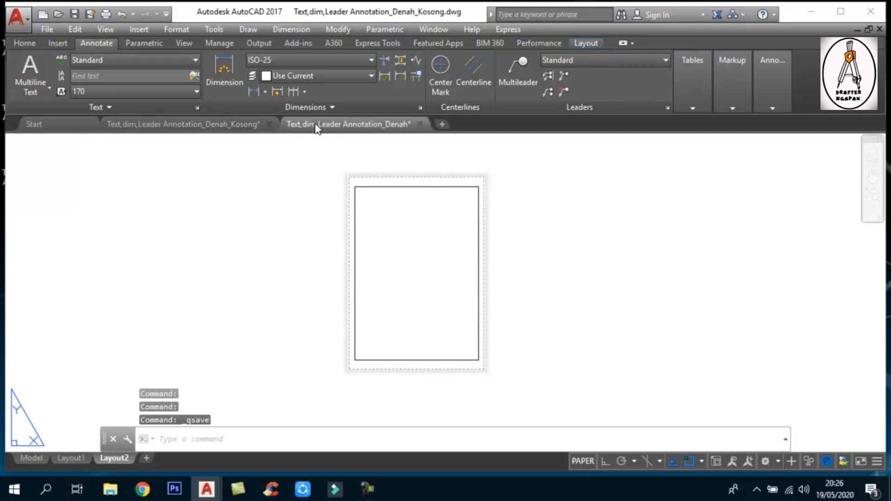
pyautogui.scroll(8, 337, 294)
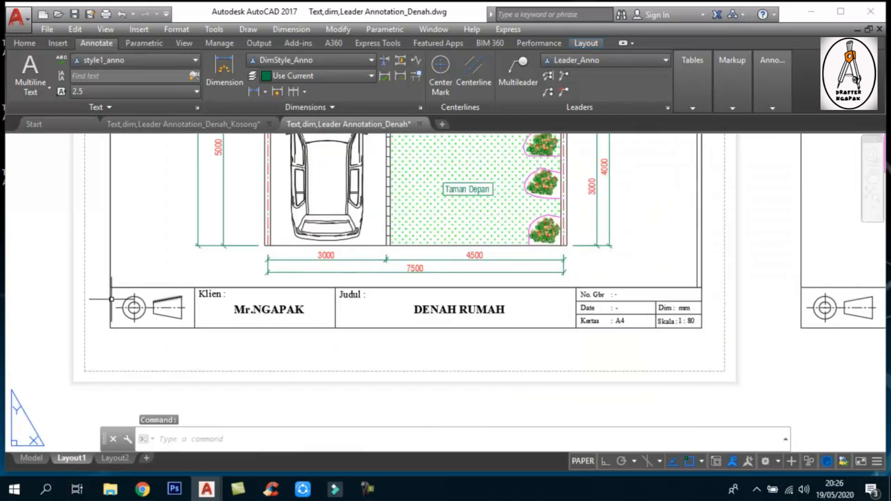
pyautogui.click(87, 280)
pyautogui.click(733, 345)
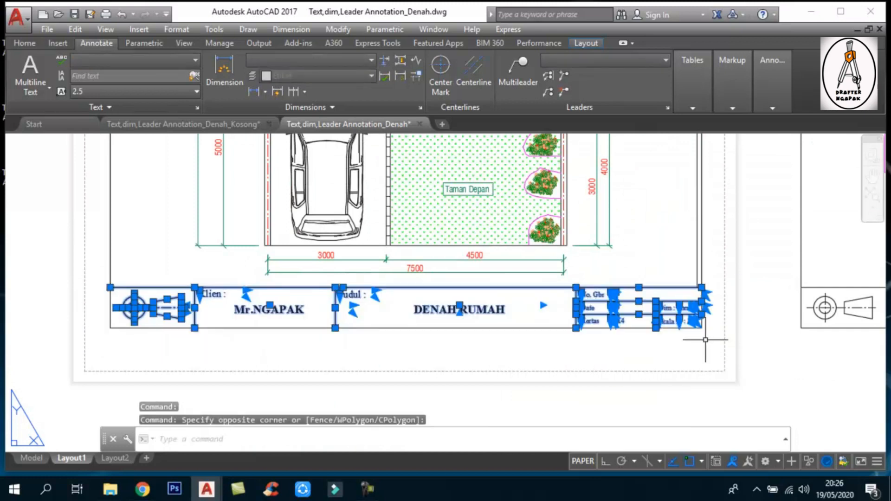
pyautogui.click(519, 333)
pyautogui.click(481, 322)
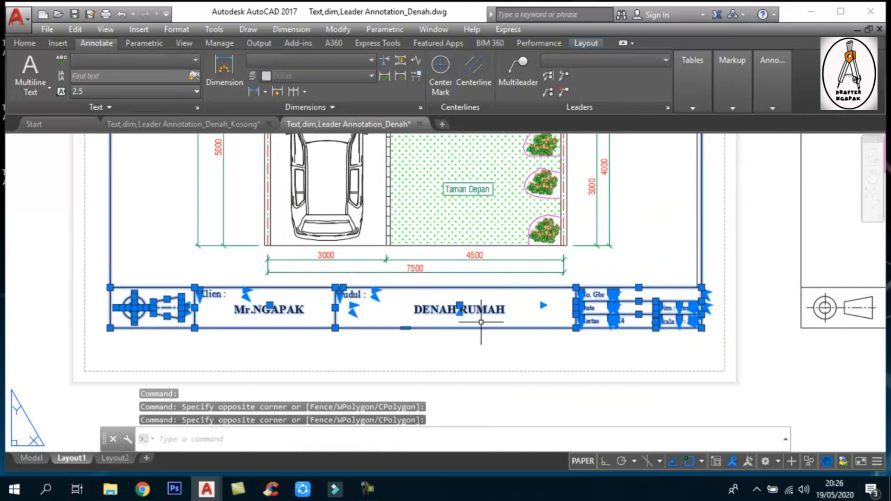
pyautogui.hotkey('ctrl', 'c')
pyautogui.press('Escape')
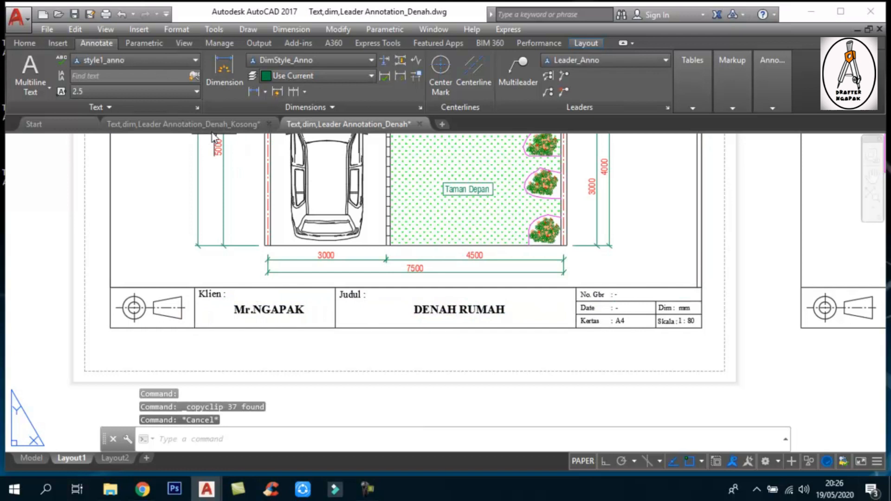
# Paste the copied title block and frame into Layout2 of the Text,dim,Leader Annotation_Denah_Kosong drawing, beside the page.
pyautogui.click(195, 124)
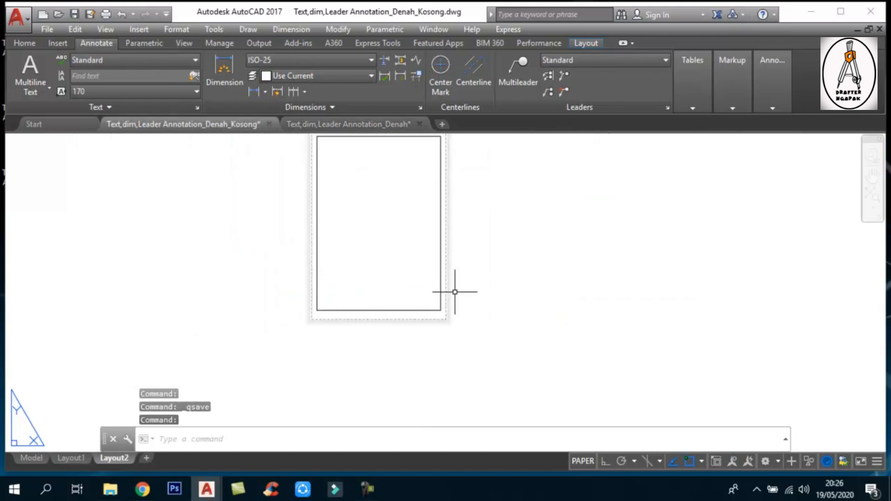
pyautogui.hotkey('ctrl', 'v')
pyautogui.scroll(2, 487, 299)
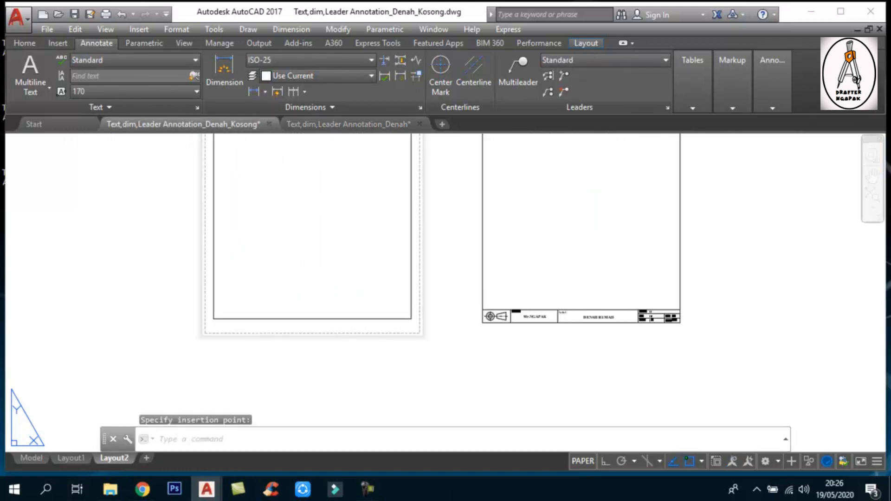
# Move the title block contents from the pasted frame's lower-left corner to the lower-left corner of the frame on the page.
pyautogui.write('m')
pyautogui.press('Return')
pyautogui.click(458, 268)
pyautogui.click(687, 342)
pyautogui.press('Return')
pyautogui.scroll(4, 487, 336)
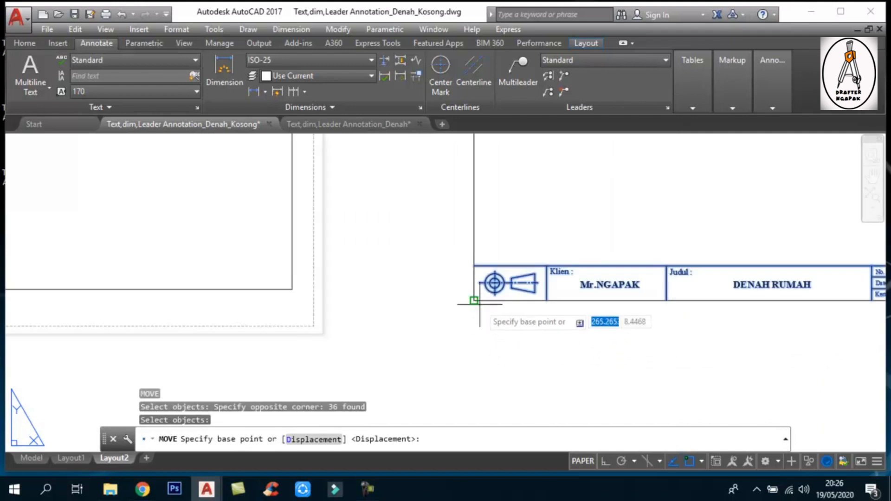
pyautogui.click(479, 304)
pyautogui.scroll(-3, 464, 307)
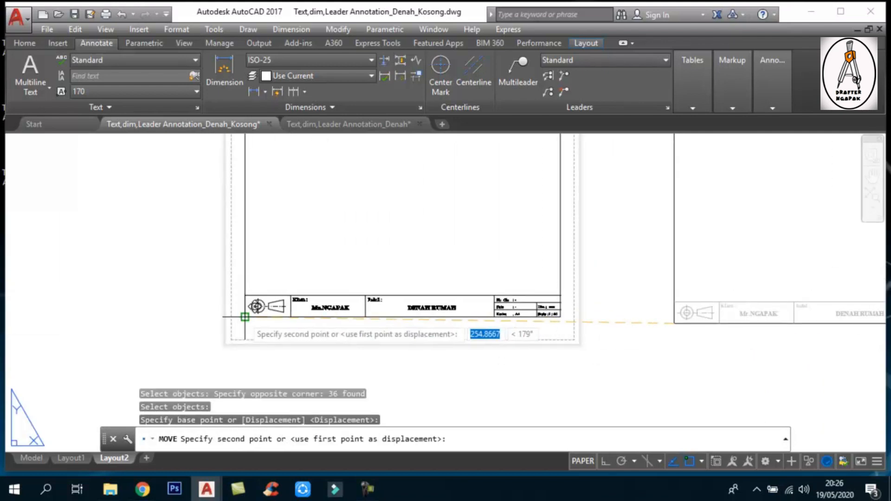
pyautogui.click(245, 317)
# Erase the leftover pasted frame beside the Layout2 page.
pyautogui.scroll(-2, 439, 346)
pyautogui.press('Escape')
pyautogui.click(589, 356)
pyautogui.click(574, 311)
pyautogui.scroll(-1, 473, 322)
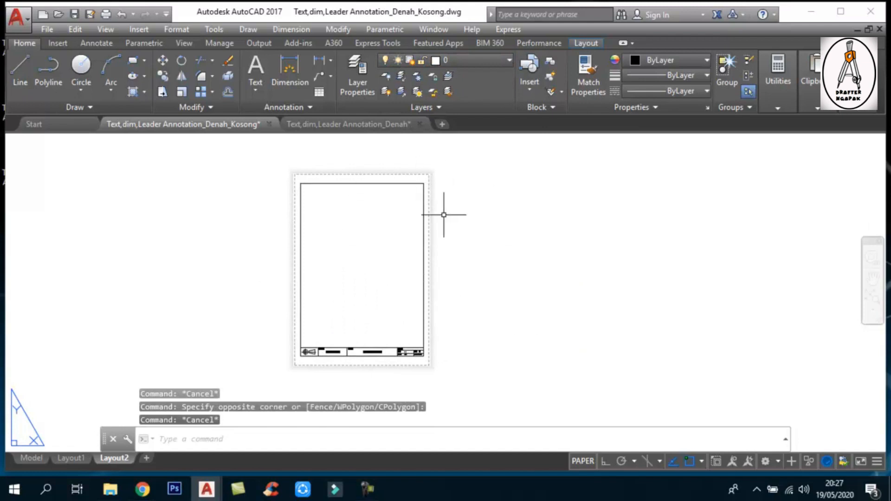
# Create a rectangular viewport with MVIEW from the frame's upper-left corner to the title block's upper-right corner on Layout2.
pyautogui.moveTo(409, 235); pyautogui.dragTo(405, 229, button='middle')
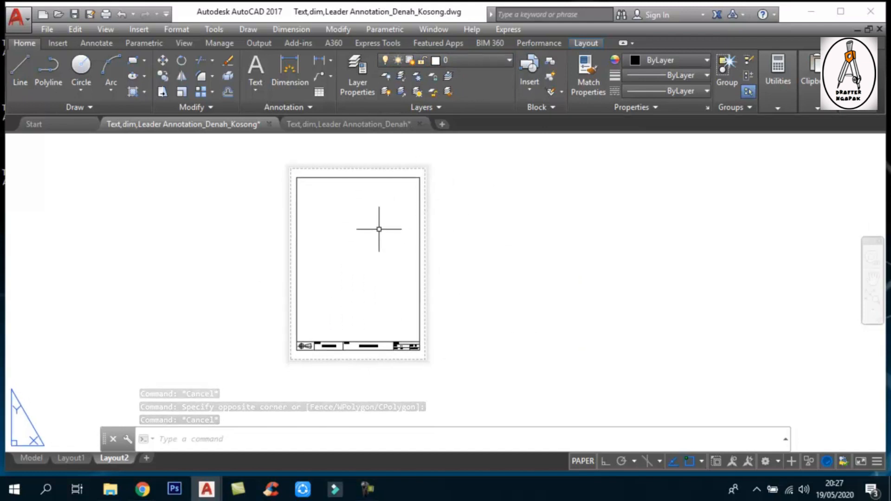
pyautogui.scroll(2, 306, 226)
pyautogui.moveTo(294, 224); pyautogui.dragTo(413, 221, button='middle')
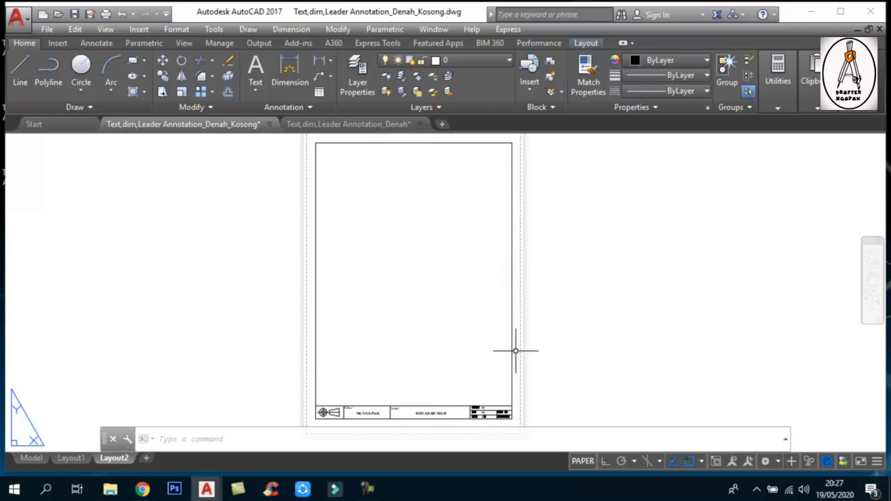
pyautogui.write('MV')
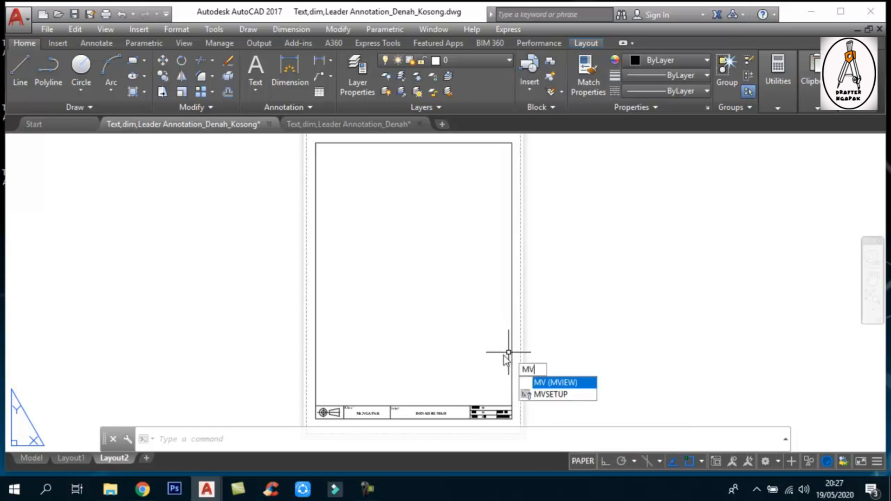
pyautogui.click(544, 382)
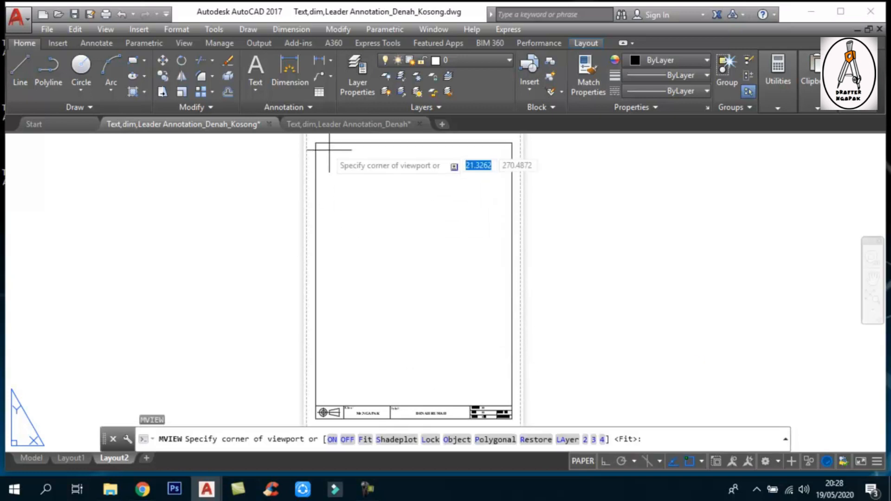
pyautogui.click(315, 143)
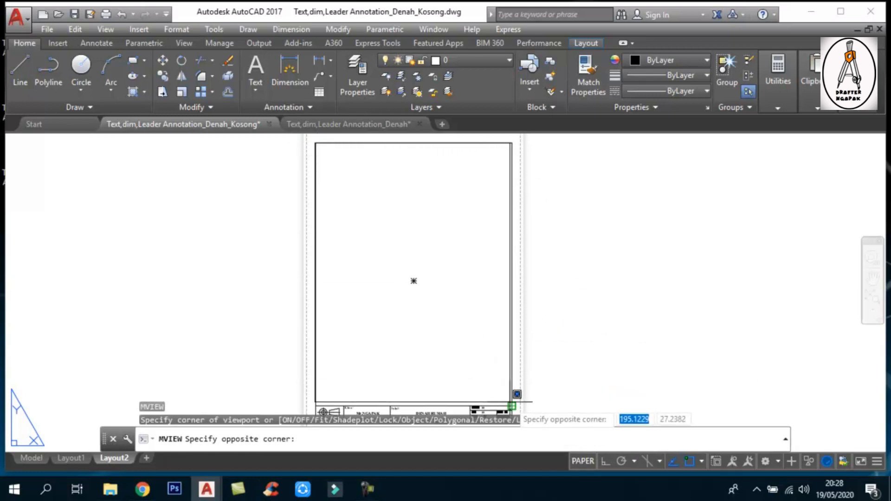
pyautogui.scroll(5, 517, 394)
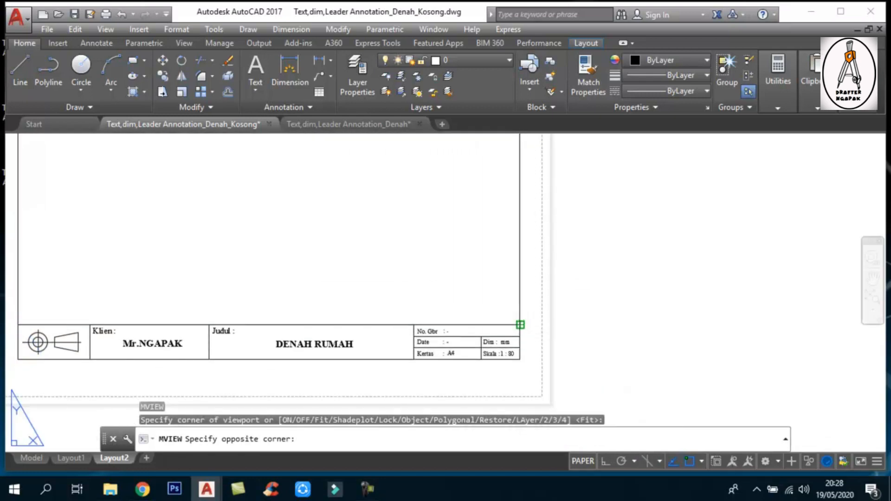
pyautogui.click(519, 324)
pyautogui.scroll(-5, 539, 346)
pyautogui.scroll(2, 564, 370)
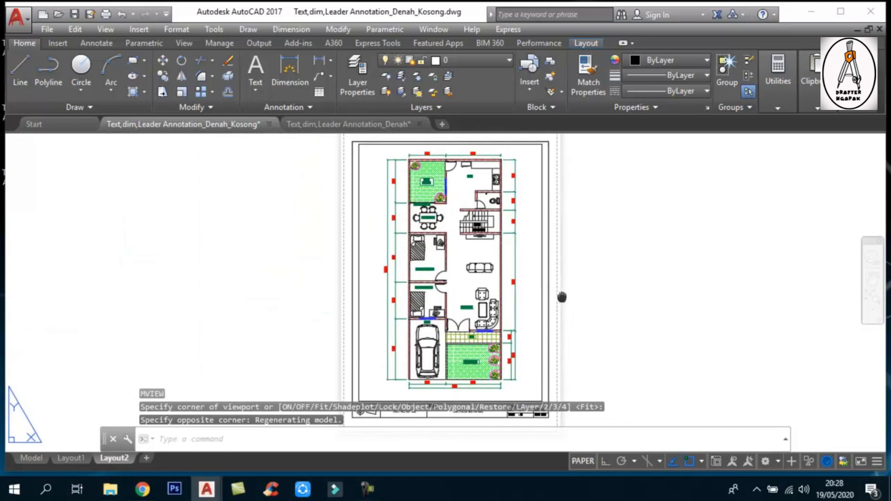
pyautogui.moveTo(533, 323); pyautogui.dragTo(512, 296, button='middle')
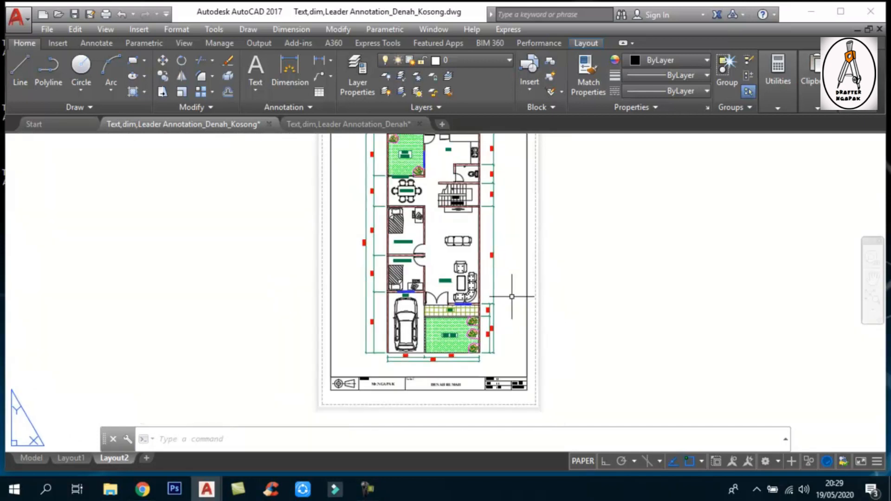
# Set the floor plan viewport's scale to 1:80 and deselect it.
pyautogui.click(525, 278)
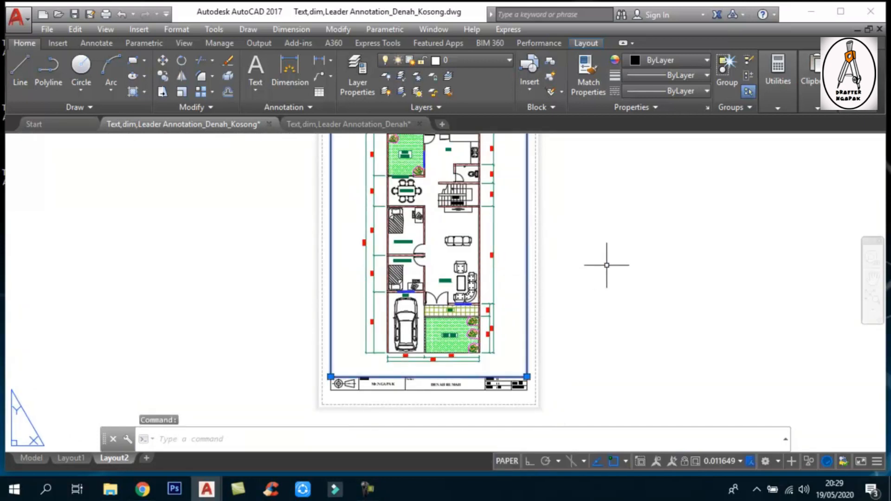
pyautogui.click(727, 459)
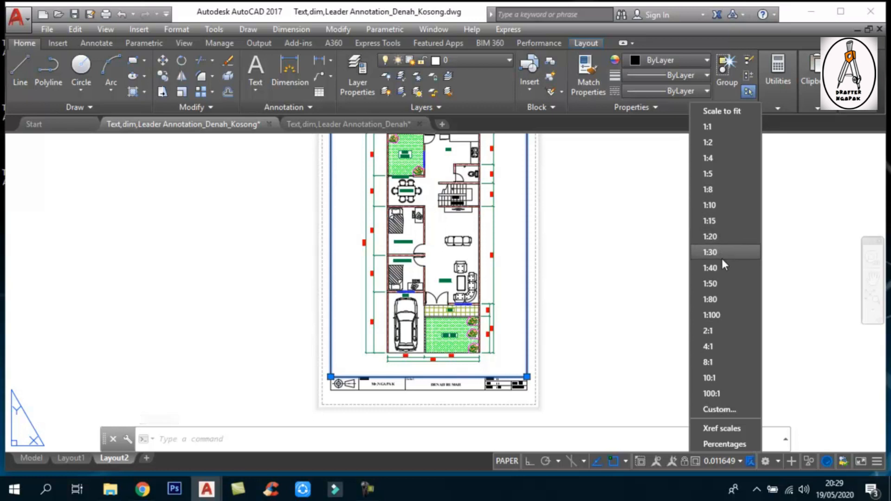
pyautogui.click(711, 296)
pyautogui.click(623, 255)
pyautogui.press('Escape')
pyautogui.press('Escape')
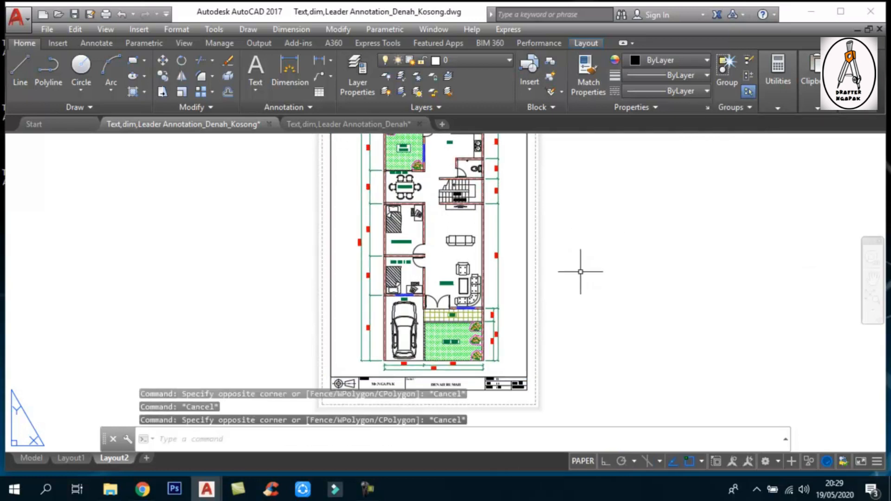
pyautogui.scroll(-2, 532, 284)
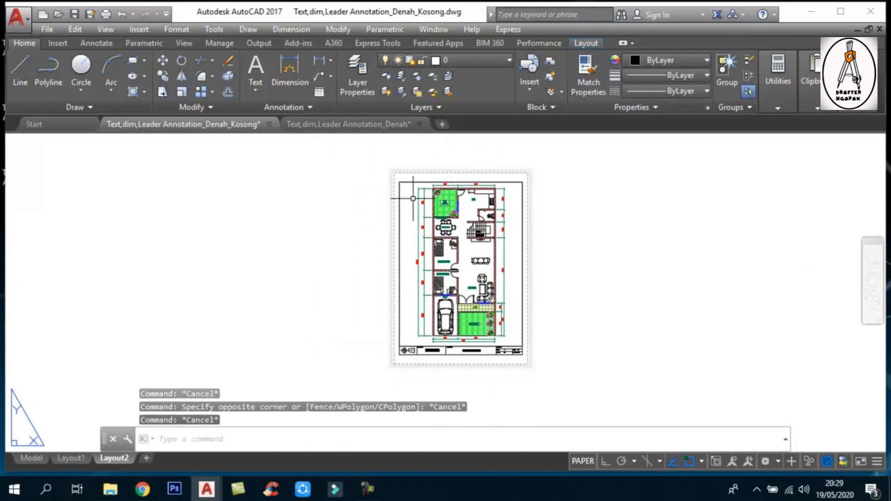
pyautogui.scroll(1, 518, 328)
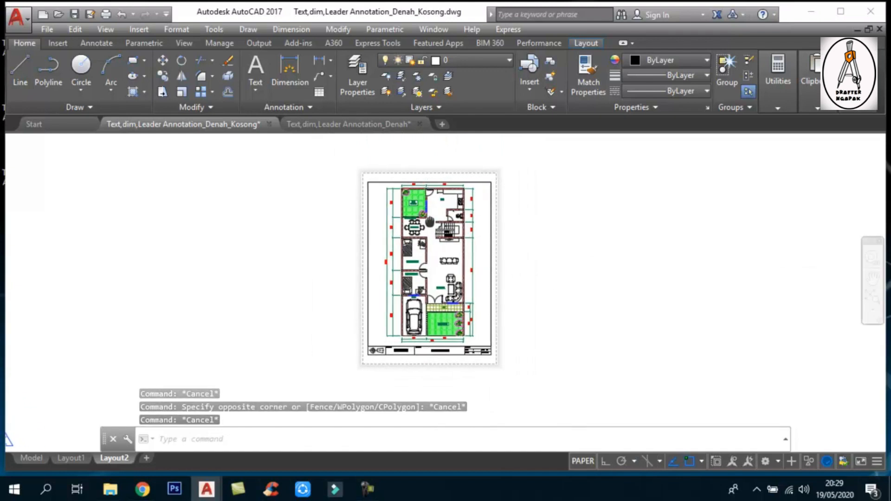
pyautogui.scroll(2, 518, 327)
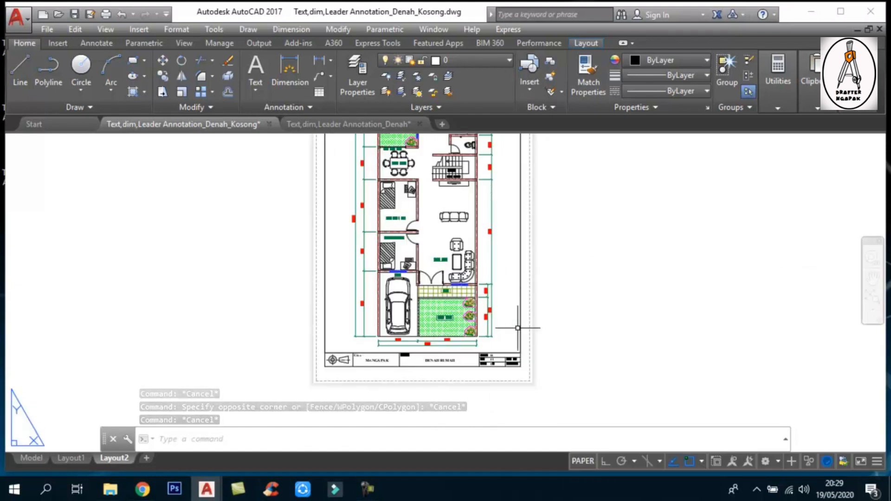
# Check which scale the floor plan viewport uses and review the list of available viewport scales.
pyautogui.click(521, 285)
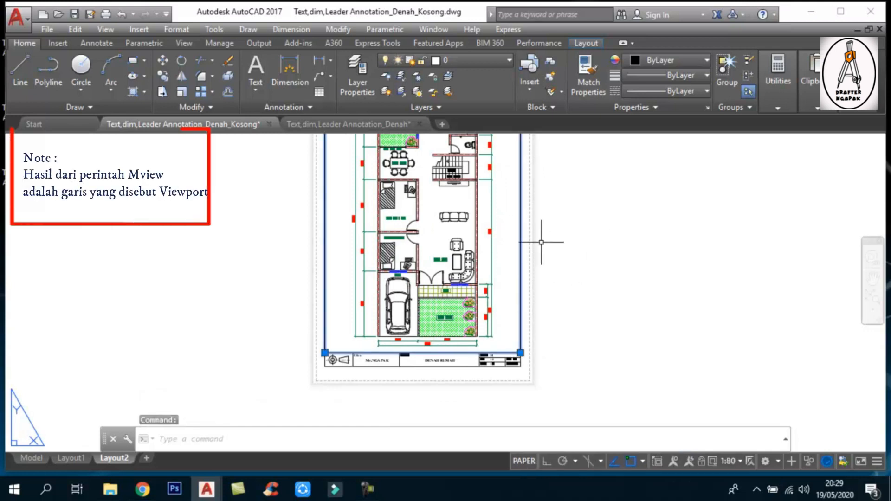
pyautogui.press('Escape')
pyautogui.press('Escape')
pyautogui.click(521, 235)
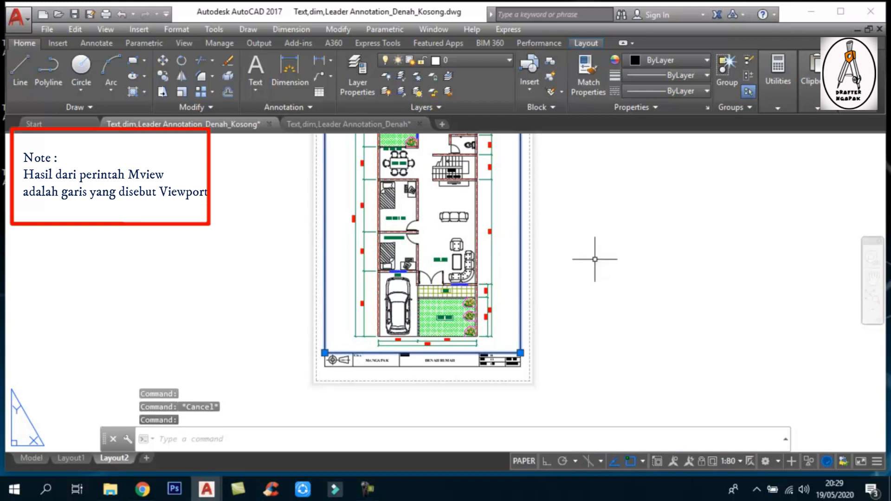
pyautogui.click(735, 461)
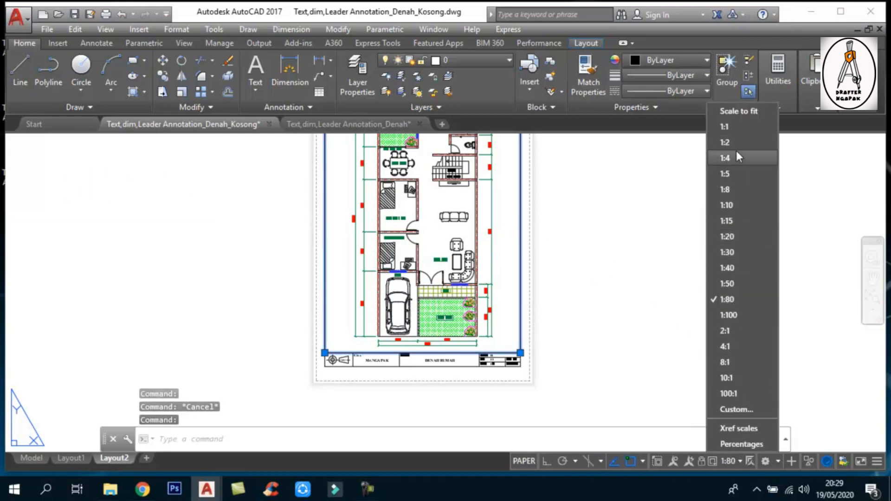
pyautogui.press('Escape')
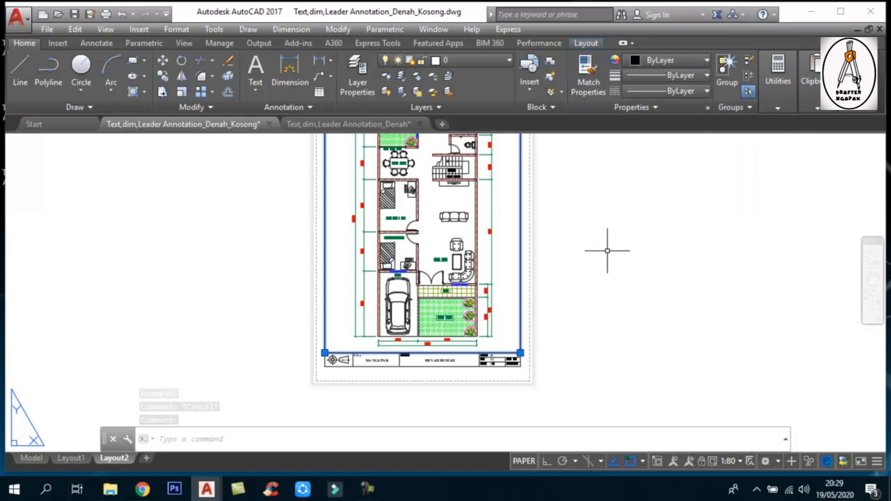
pyautogui.press('Escape')
pyautogui.scroll(-1, 600, 222)
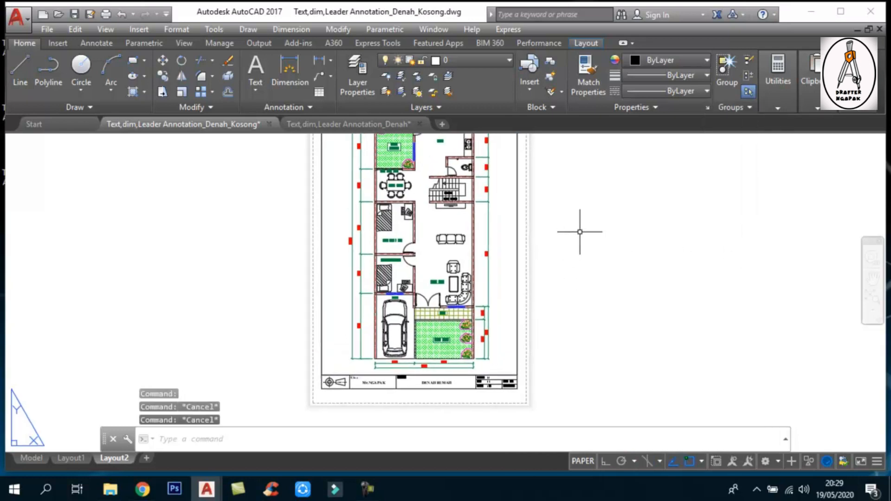
pyautogui.scroll(-3, 569, 246)
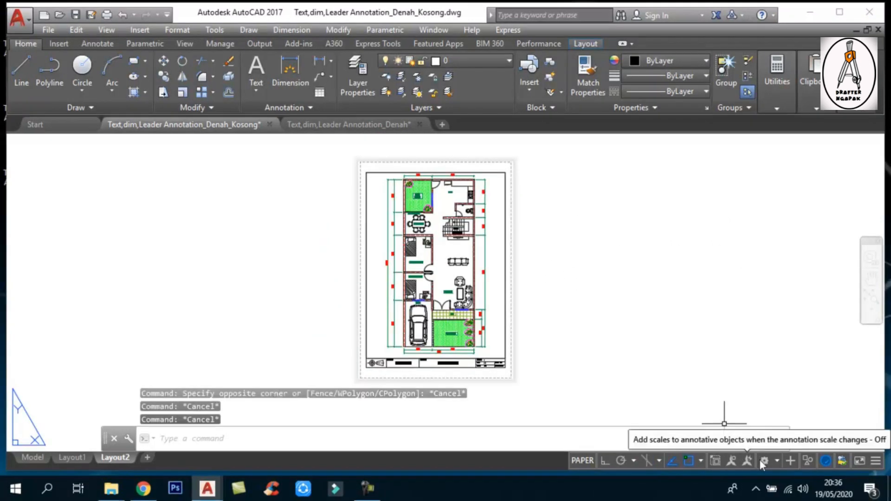
# Add a custom drawing scale named 1:60, with 1 paper unit equal to 60 drawing units.
pyautogui.click(507, 315)
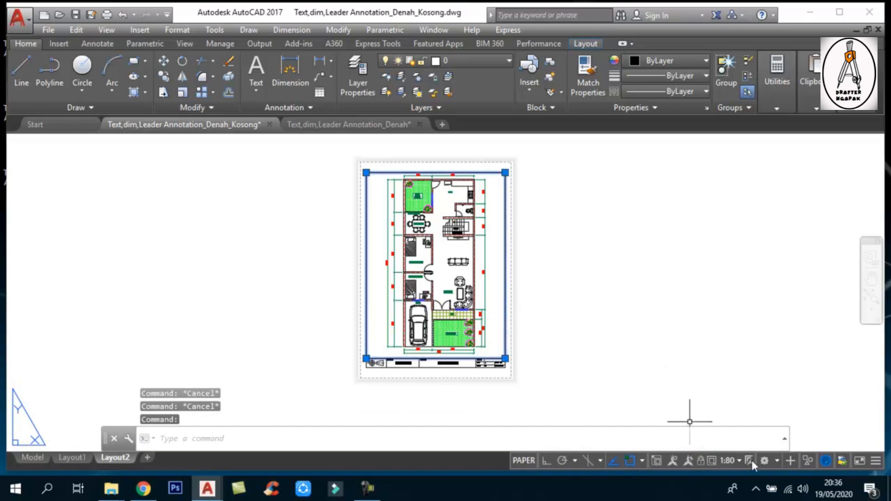
pyautogui.click(737, 459)
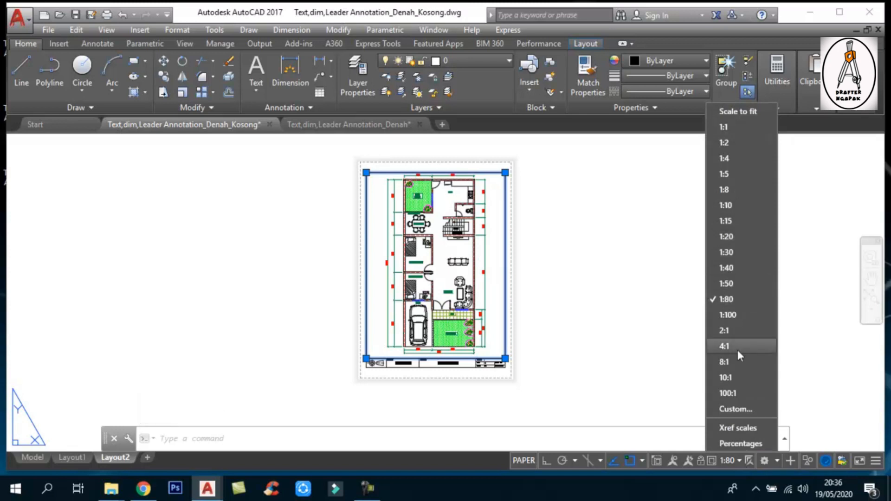
pyautogui.click(745, 410)
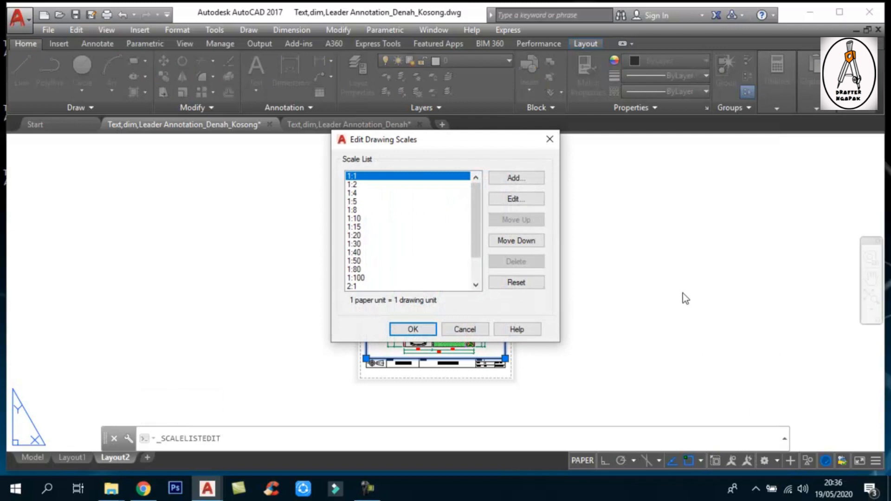
pyautogui.click(521, 177)
pyautogui.write('1:60')
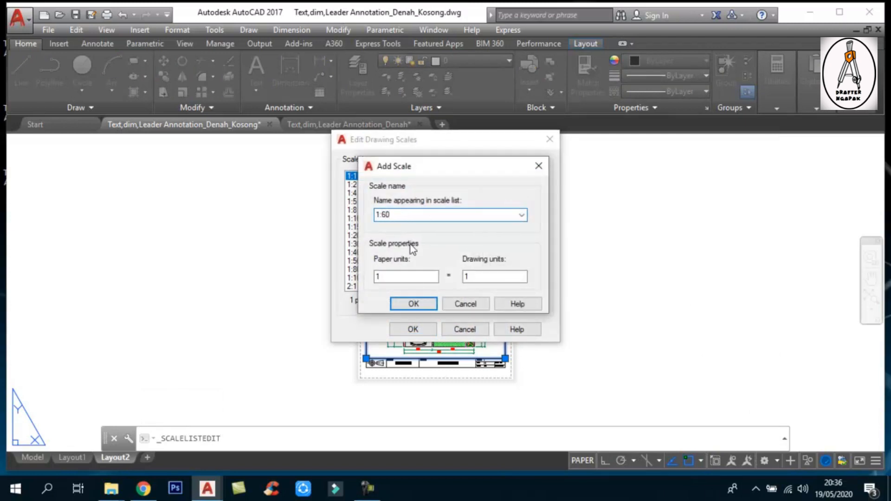
pyautogui.click(399, 277)
pyautogui.press('Tab')
pyautogui.write('60')
pyautogui.click(413, 303)
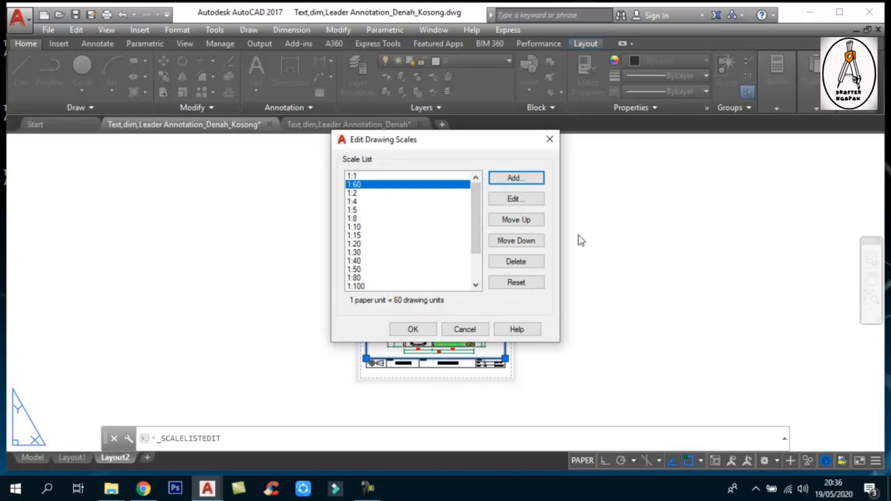
# Reorder the scale list so 1:60 sits between 1:50 and 1:80, and accept the edited list.
pyautogui.click(522, 244)
pyautogui.click(522, 243)
pyautogui.click(522, 243)
pyautogui.click(522, 244)
pyautogui.click(522, 243)
pyautogui.click(523, 243)
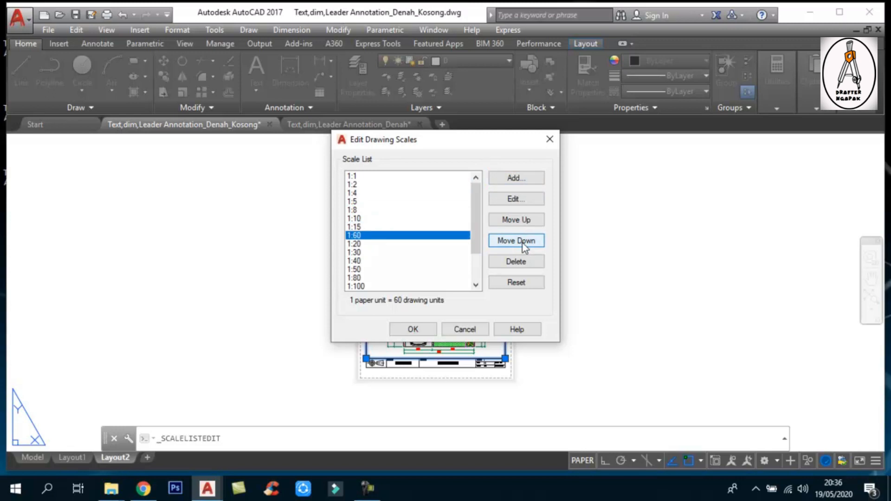
pyautogui.click(523, 243)
pyautogui.click(522, 243)
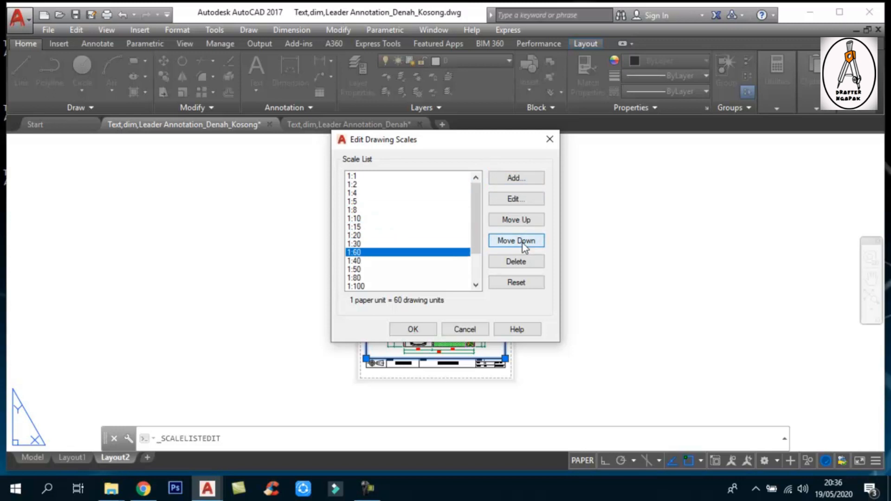
pyautogui.click(523, 243)
pyautogui.click(523, 243)
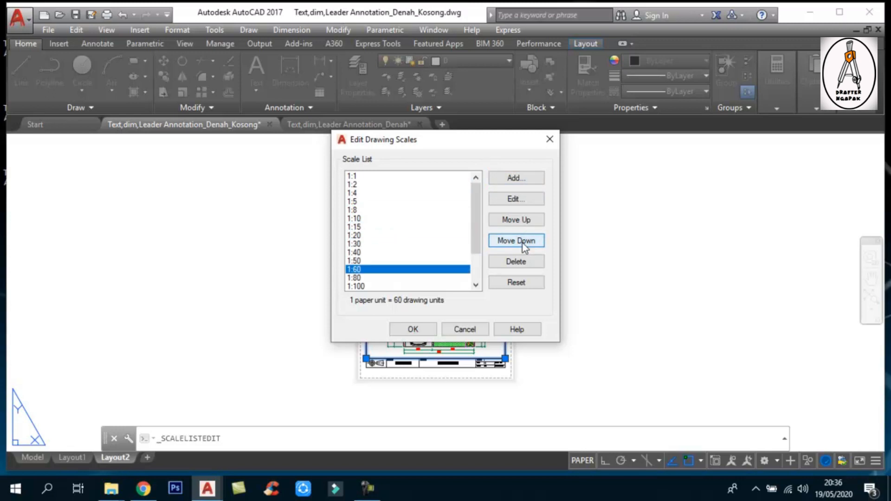
pyautogui.click(413, 329)
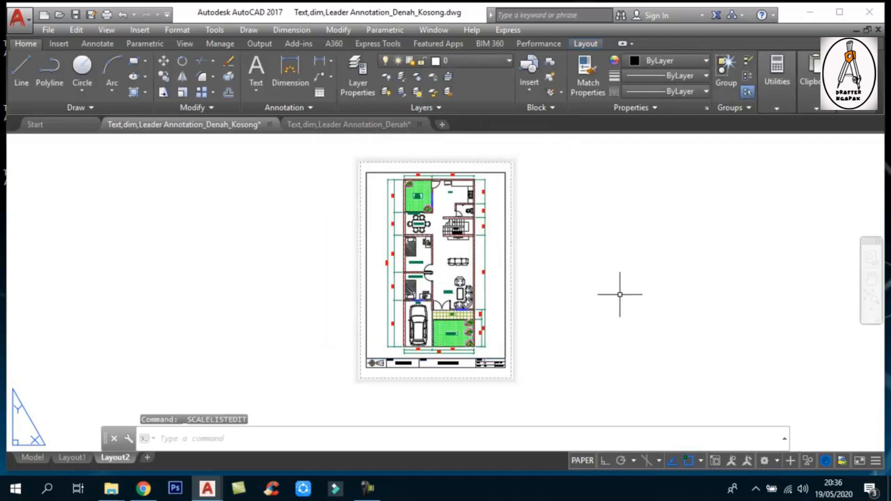
# Check the floor plan viewport's assigned scale, deselect it and save the drawing.
pyautogui.click(506, 236)
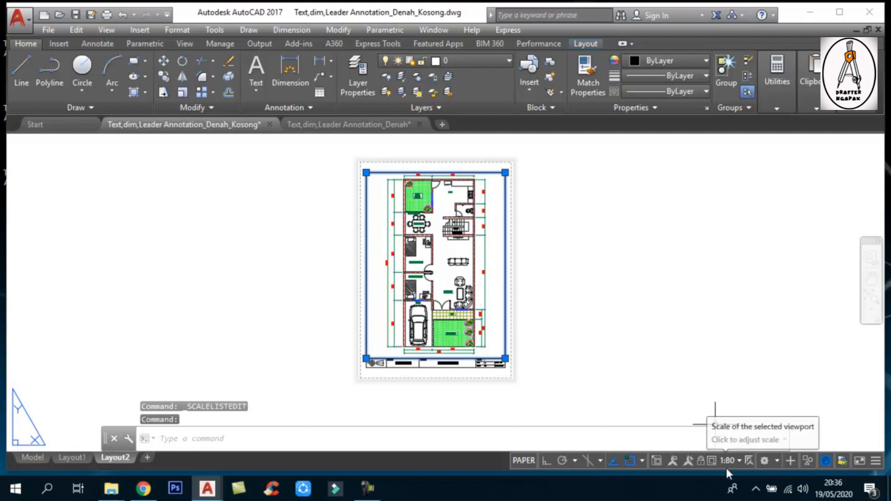
pyautogui.press('Escape')
pyautogui.press('Escape')
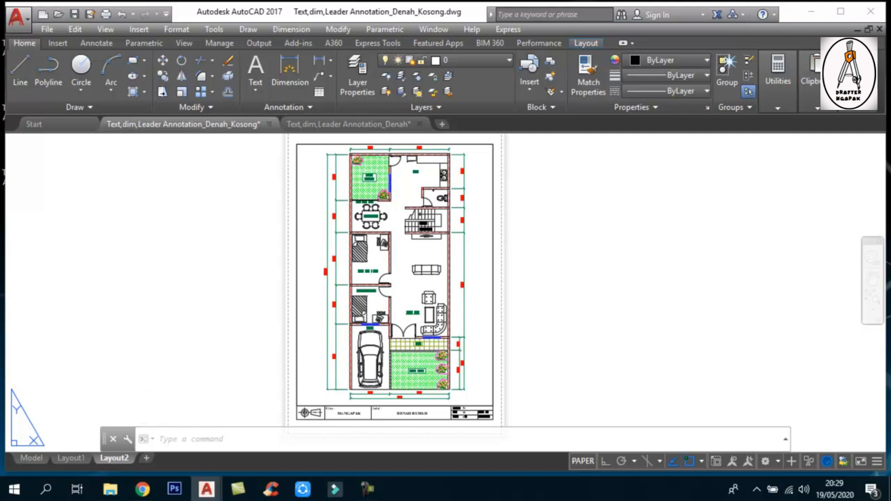
pyautogui.hotkey('ctrl', 's')
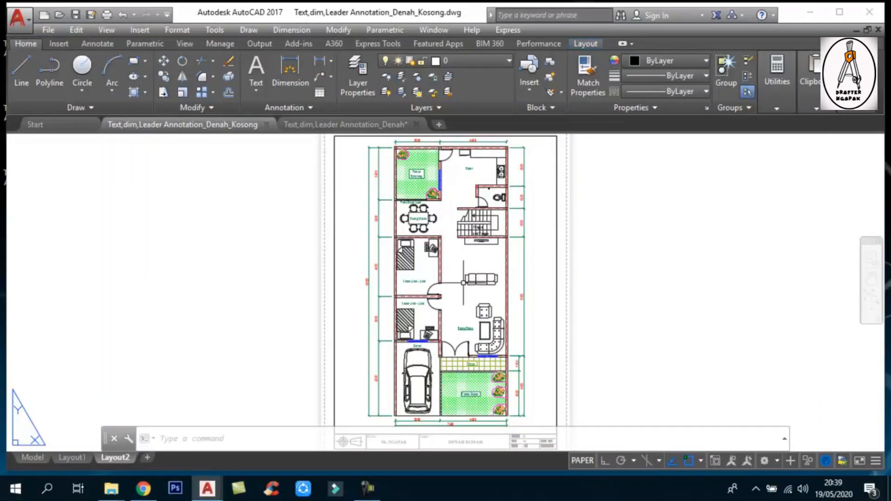
# Examine the font, annotative and height settings of the existing Standard text style, and close the text style settings.
pyautogui.write('ST')
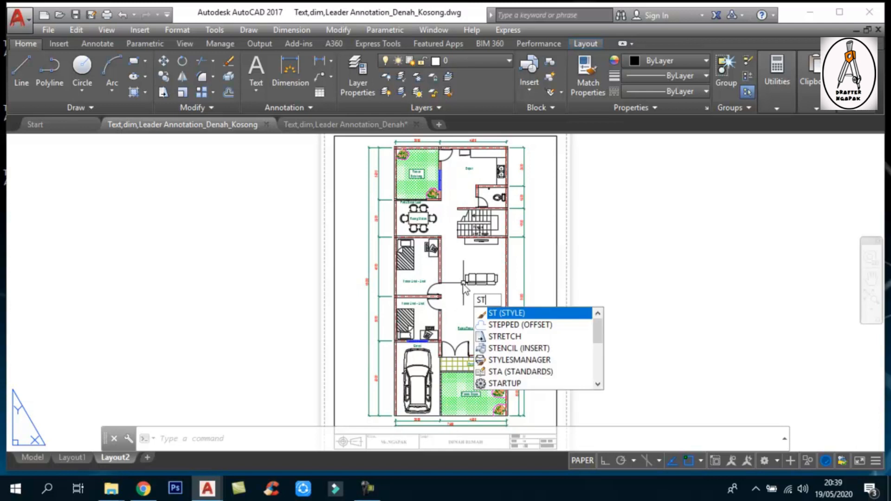
pyautogui.press('Return')
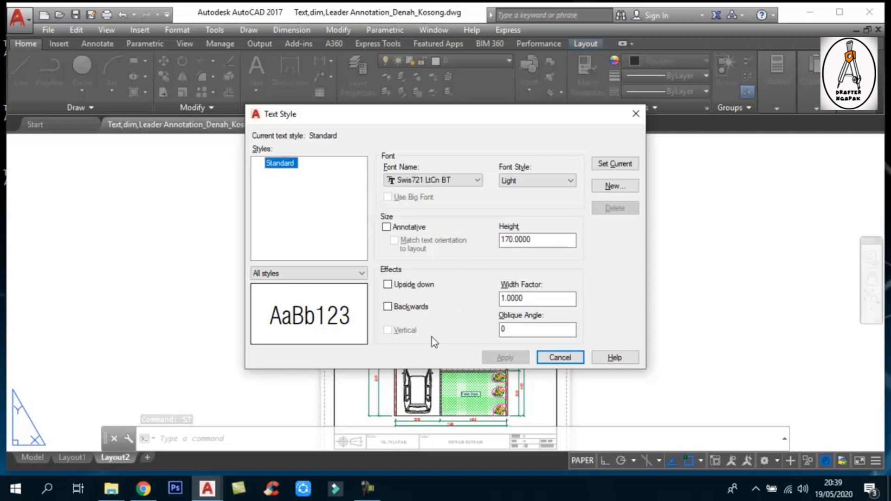
pyautogui.moveTo(511, 115); pyautogui.dragTo(791, 169)
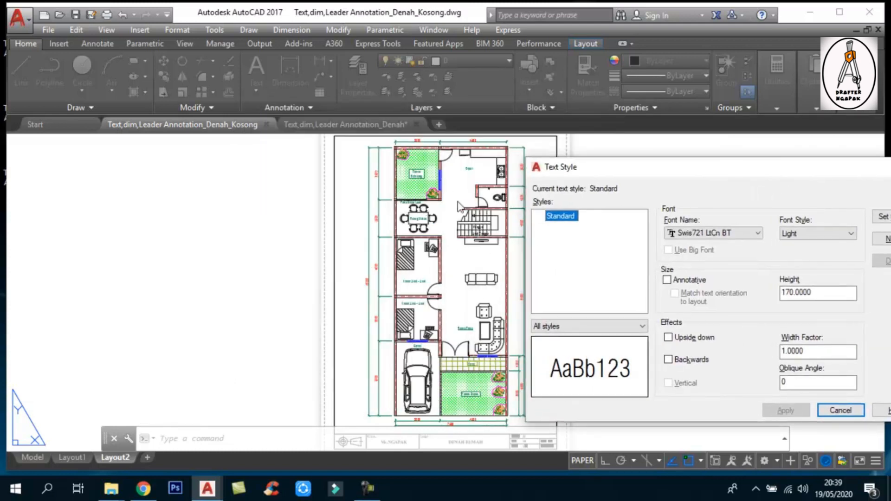
pyautogui.moveTo(696, 168); pyautogui.dragTo(379, 162)
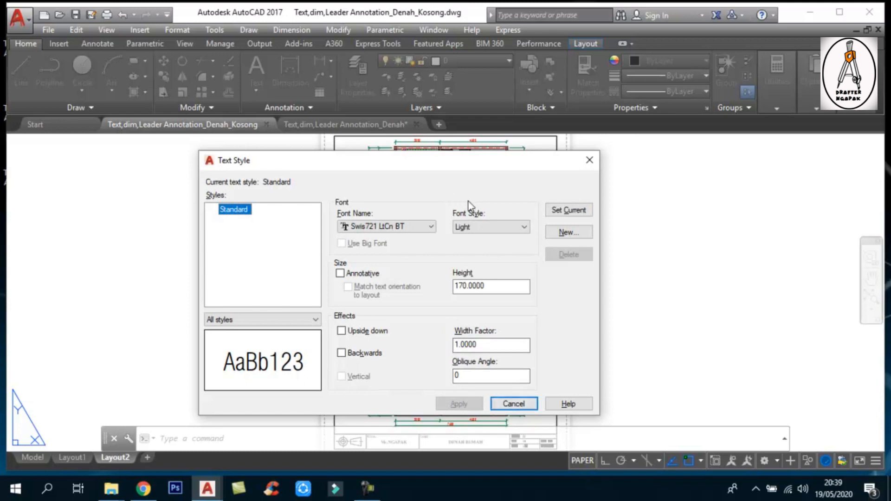
pyautogui.click(589, 160)
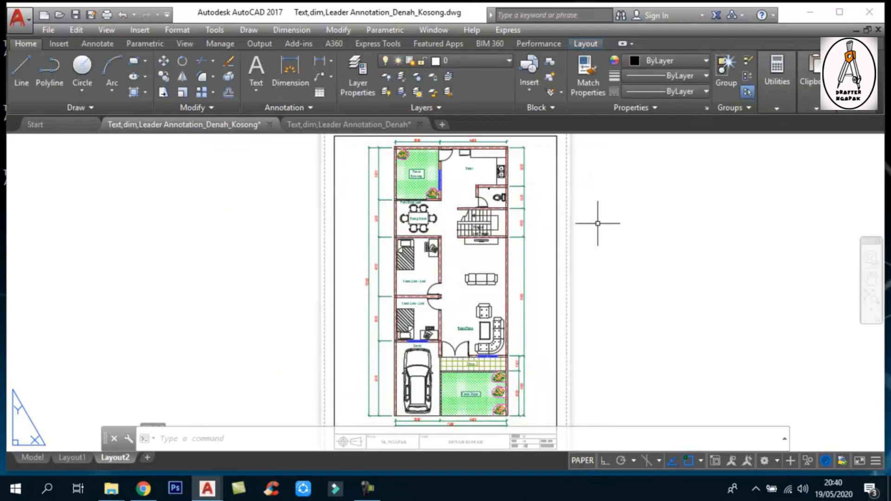
# Create a new text style named style1_Anno.
pyautogui.write('st')
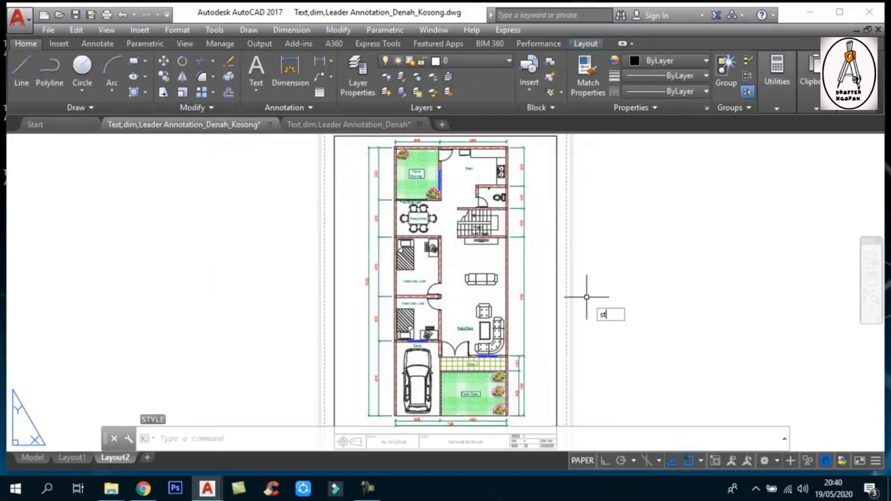
pyautogui.click(635, 328)
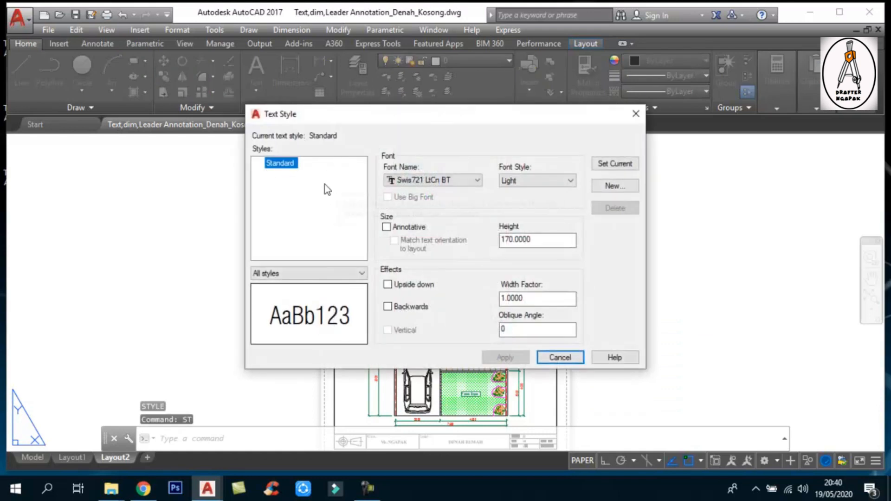
pyautogui.click(612, 186)
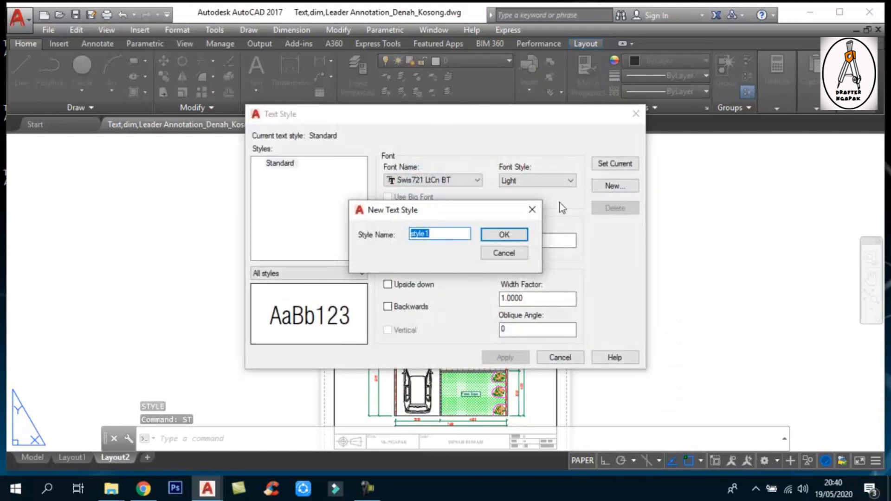
pyautogui.click(433, 233)
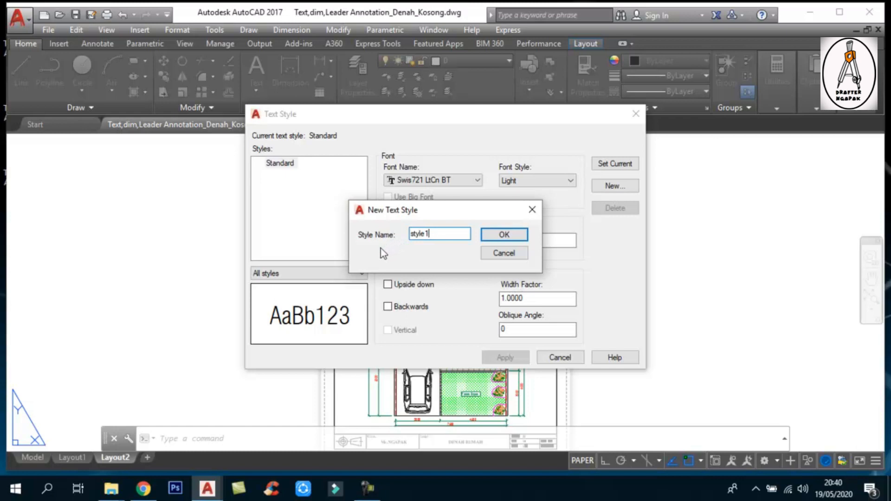
pyautogui.write('_Anno')
pyautogui.click(501, 235)
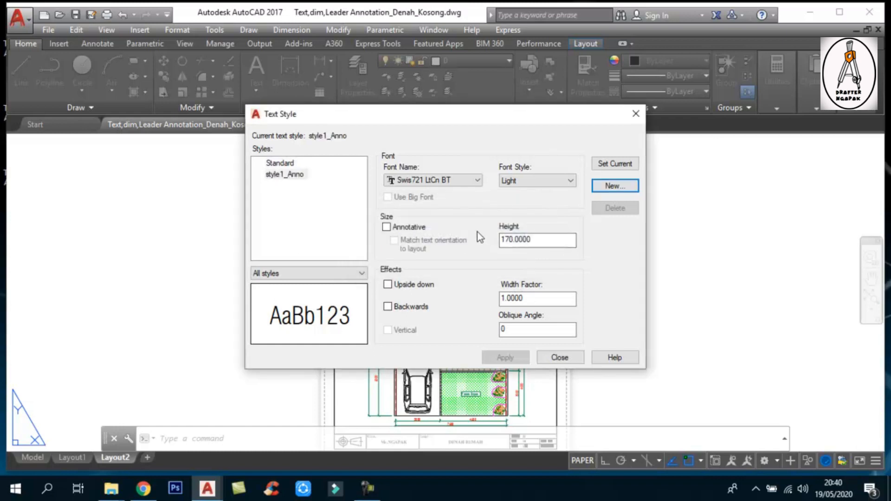
# Make style1_Anno annotative with a paper text height of 2.5, save the changes and set it as the current text style.
pyautogui.click(386, 226)
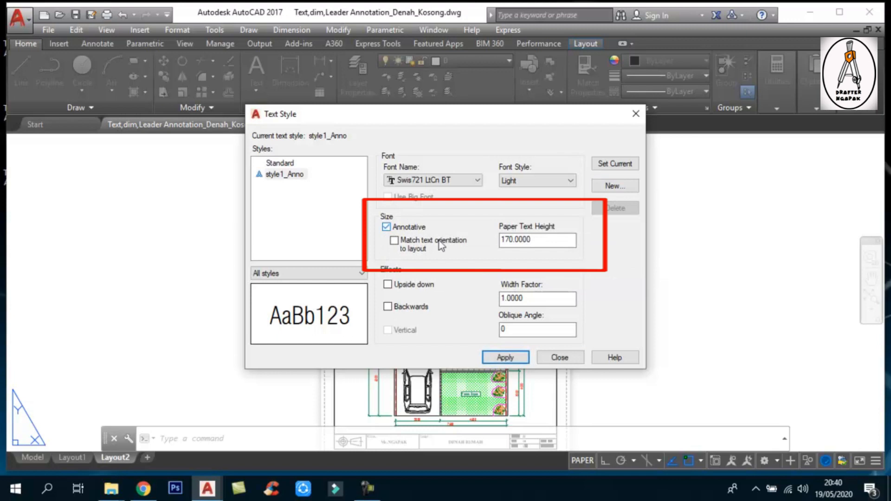
pyautogui.moveTo(528, 240); pyautogui.dragTo(490, 244)
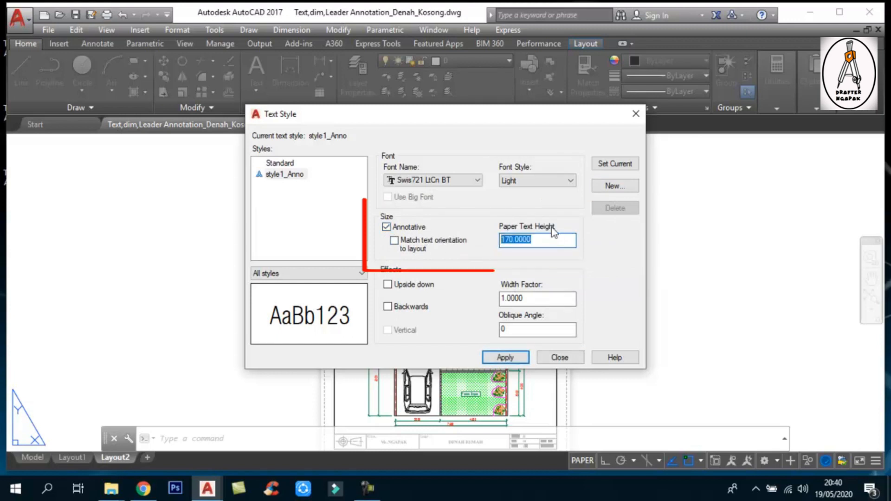
pyautogui.write('2')
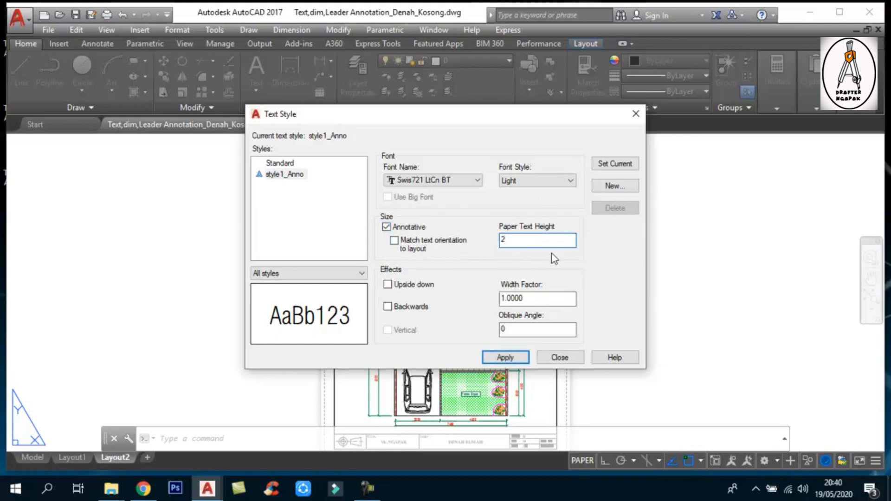
pyautogui.write('.')
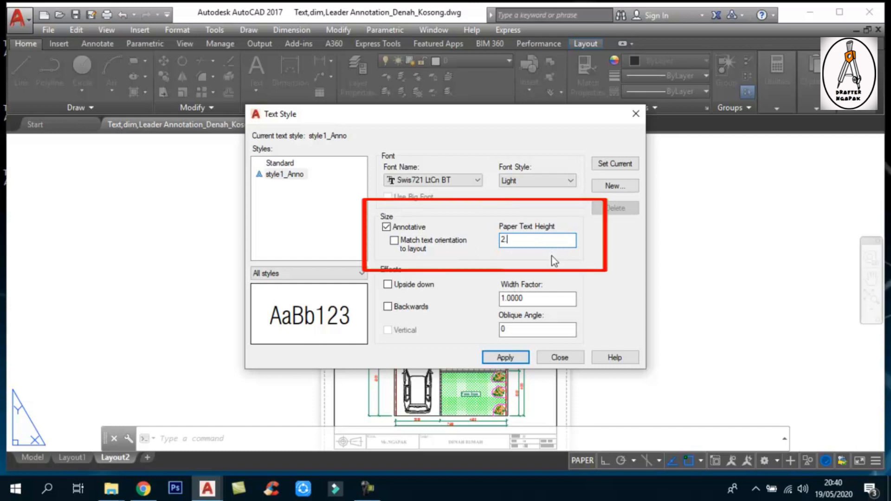
pyautogui.write('5')
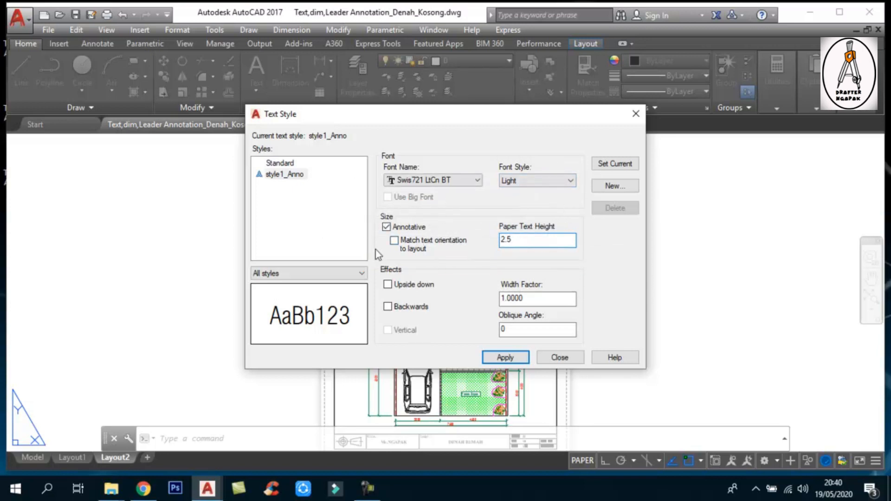
pyautogui.click(609, 167)
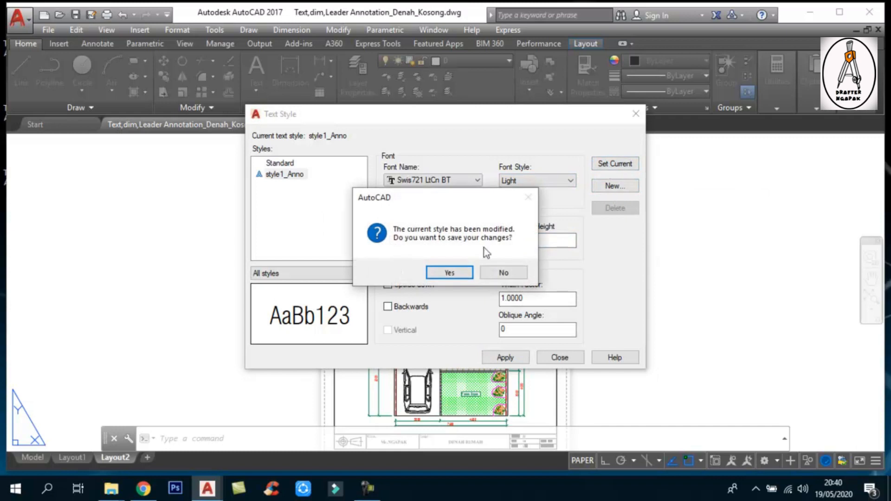
pyautogui.click(450, 272)
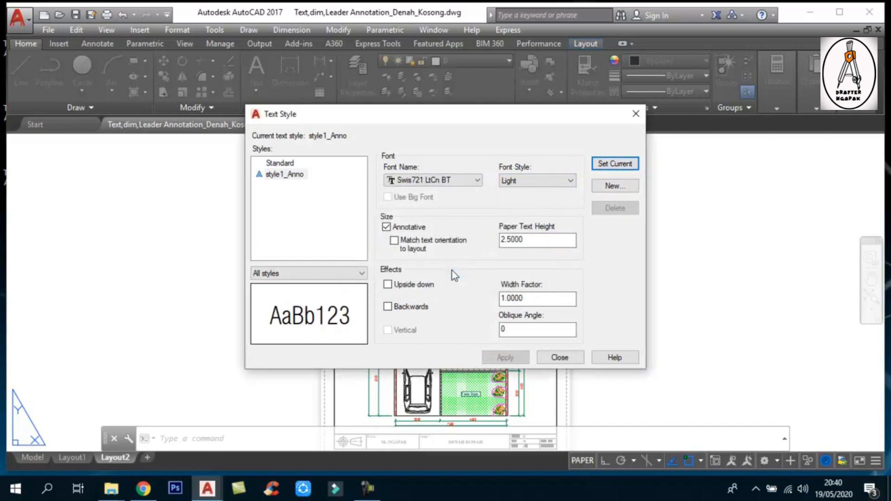
pyautogui.click(559, 358)
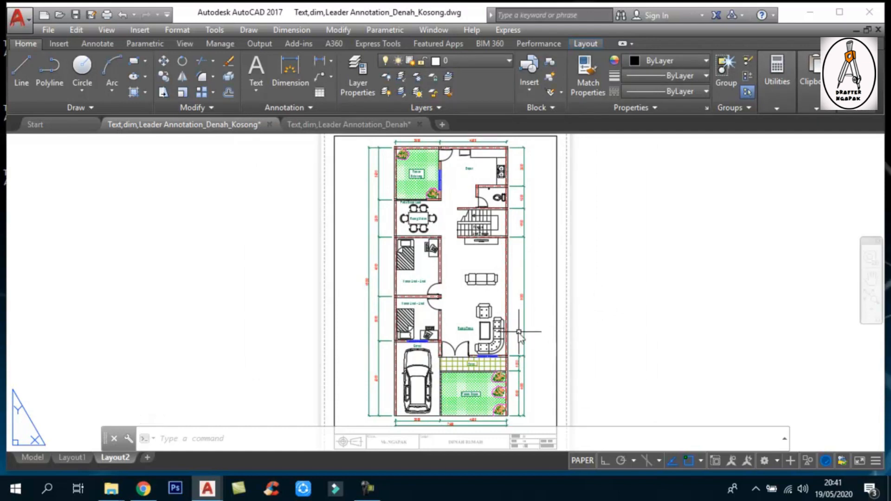
# Compare the Standard and style1_Anno text style settings against the floor plan, and leave the text style settings.
pyautogui.write('st')
pyautogui.press('Return')
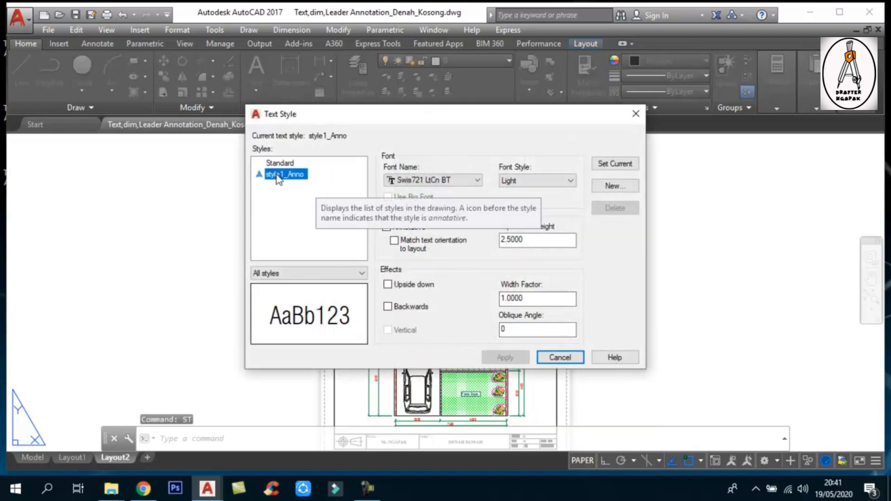
pyautogui.click(281, 163)
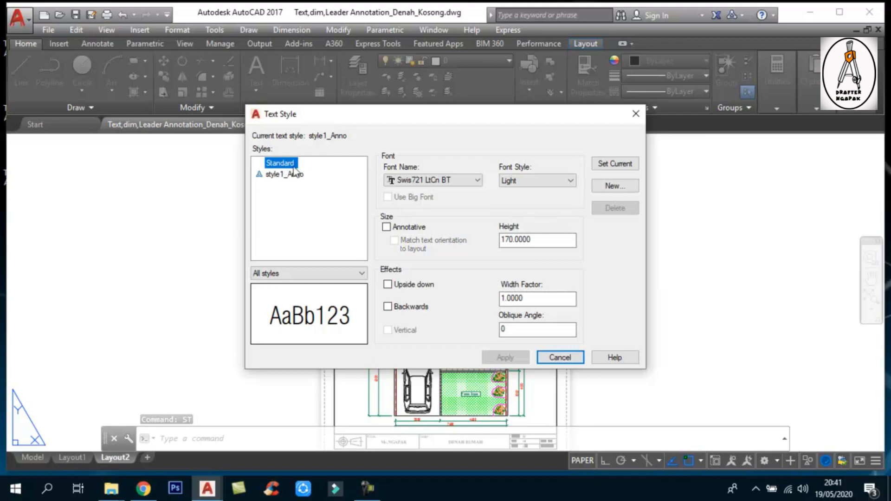
pyautogui.moveTo(353, 115); pyautogui.dragTo(654, 133)
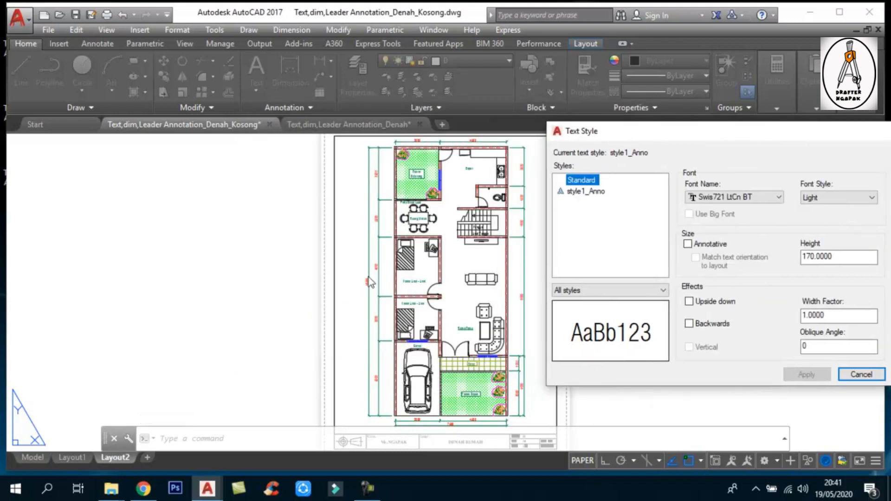
pyautogui.click(573, 192)
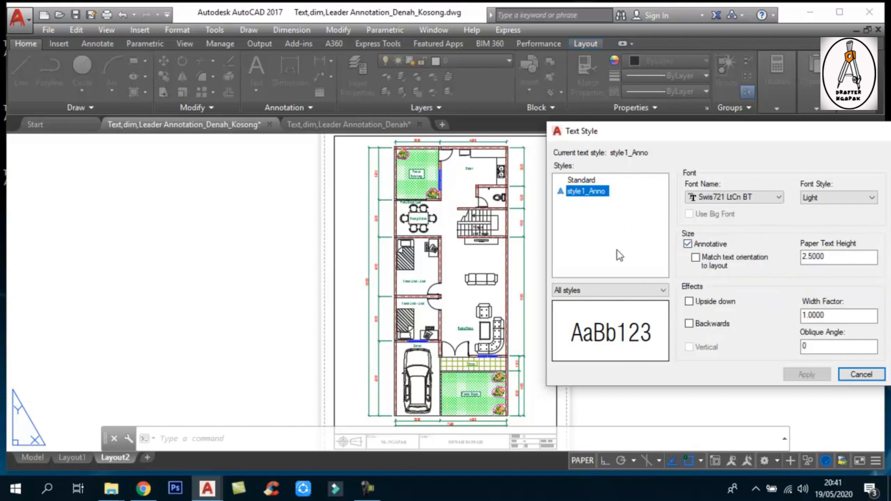
pyautogui.moveTo(660, 138); pyautogui.dragTo(280, 212)
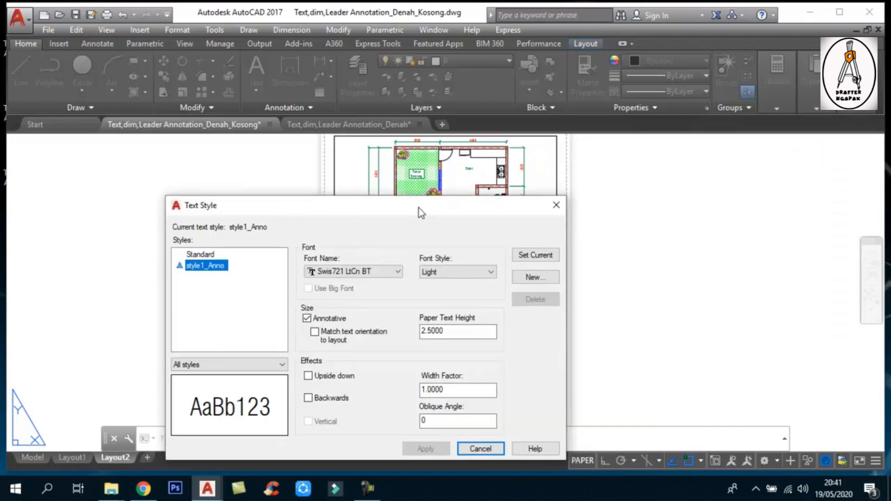
pyautogui.moveTo(419, 208); pyautogui.dragTo(410, 169)
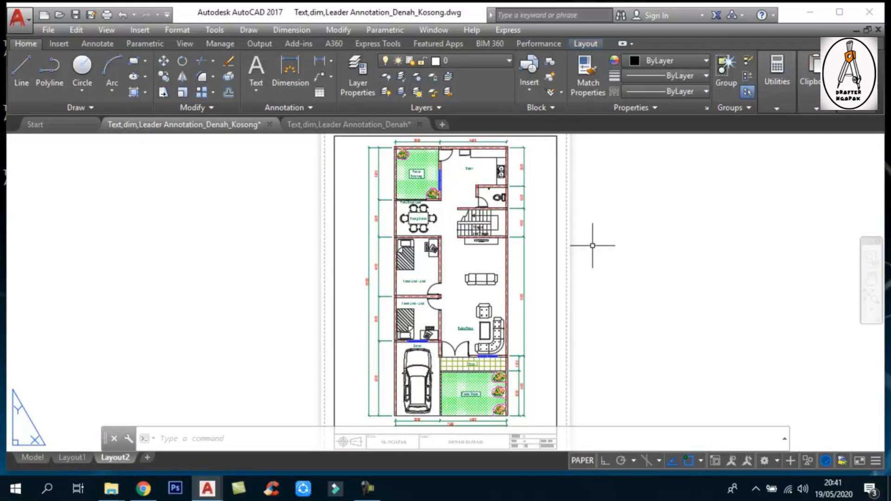
# Open the Dimension Style Manager and examine the existing ISO-25 style alongside the plan's dimensions.
pyautogui.write('D')
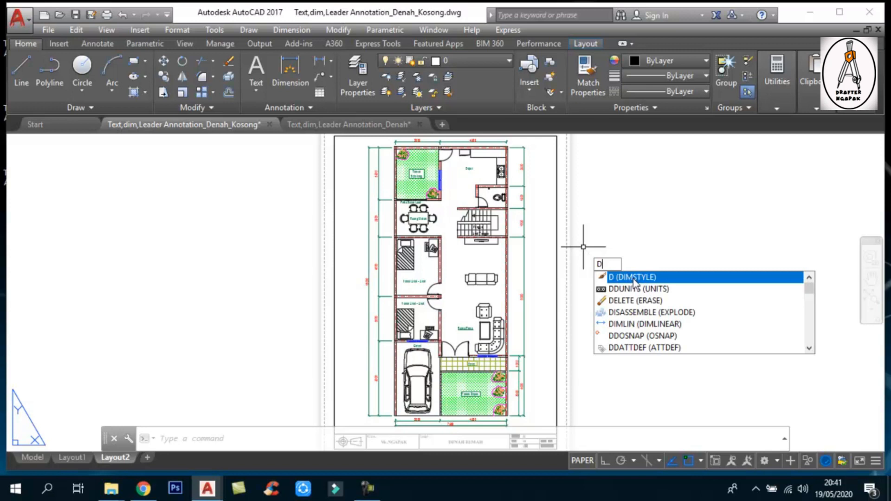
pyautogui.press('Return')
pyautogui.moveTo(402, 135); pyautogui.dragTo(662, 162)
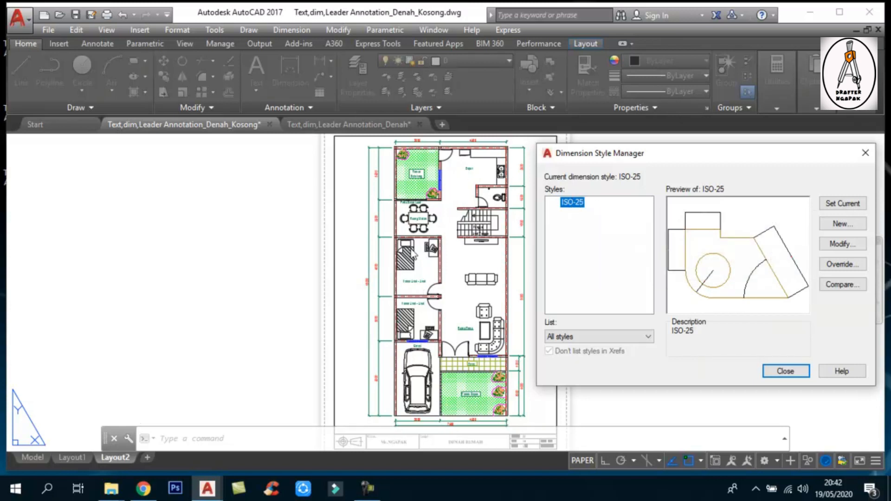
pyautogui.moveTo(627, 161); pyautogui.dragTo(628, 171)
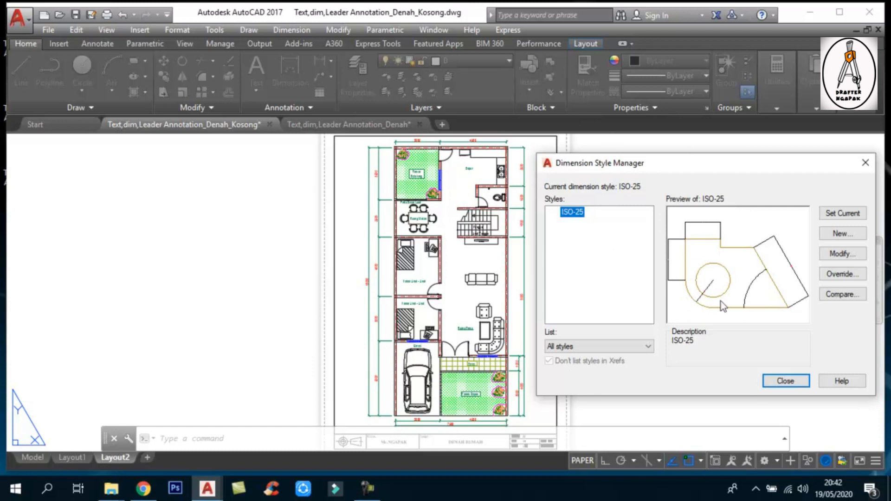
pyautogui.moveTo(703, 165)
pyautogui.mouseDown()
pyautogui.moveTo(727, 158)
pyautogui.moveTo(717, 158)
pyautogui.mouseUp()
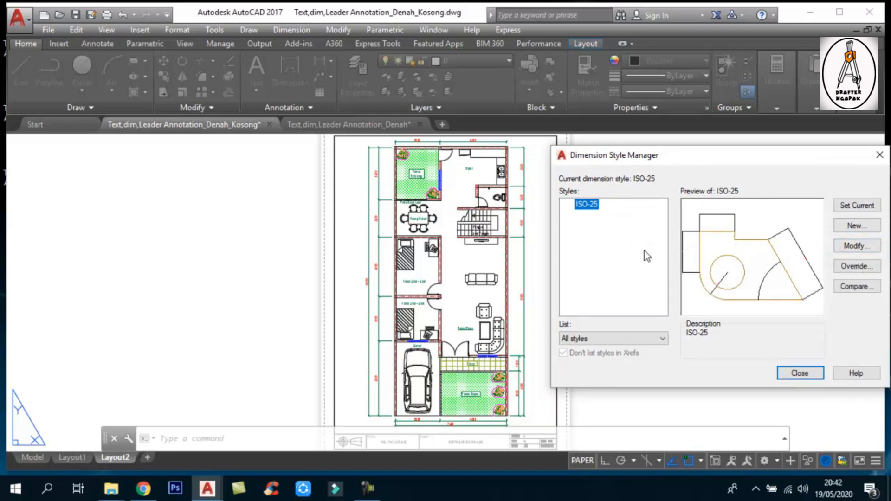
pyautogui.moveTo(665, 156); pyautogui.dragTo(649, 156)
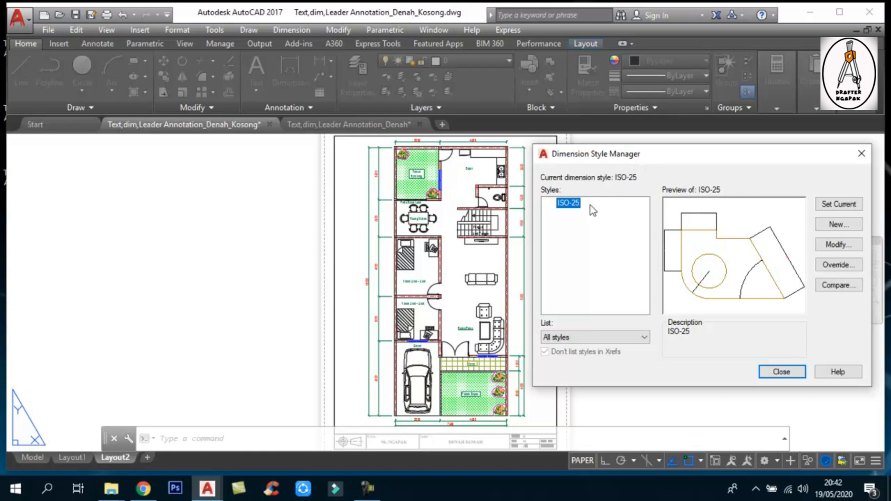
# Start a new annotative dimension style named DimStyle_Anno based on ISO-25 for all dimensions, and continue to its detailed settings.
pyautogui.click(838, 225)
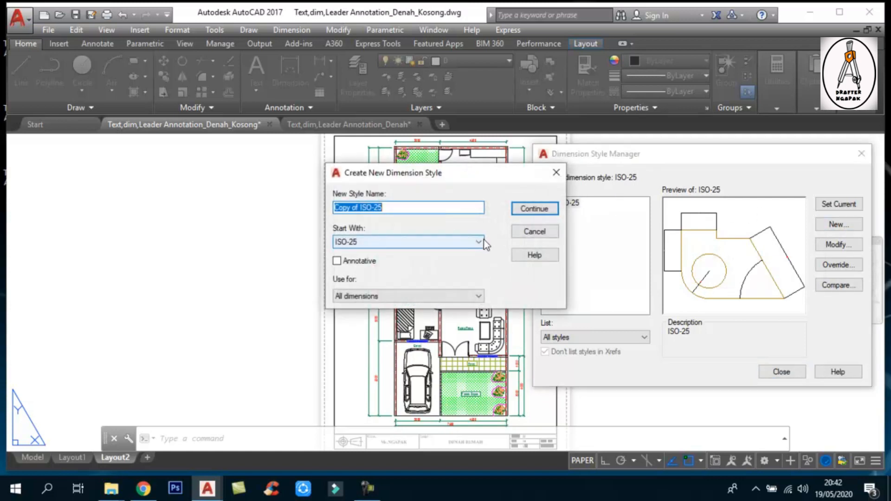
pyautogui.write('DIM')
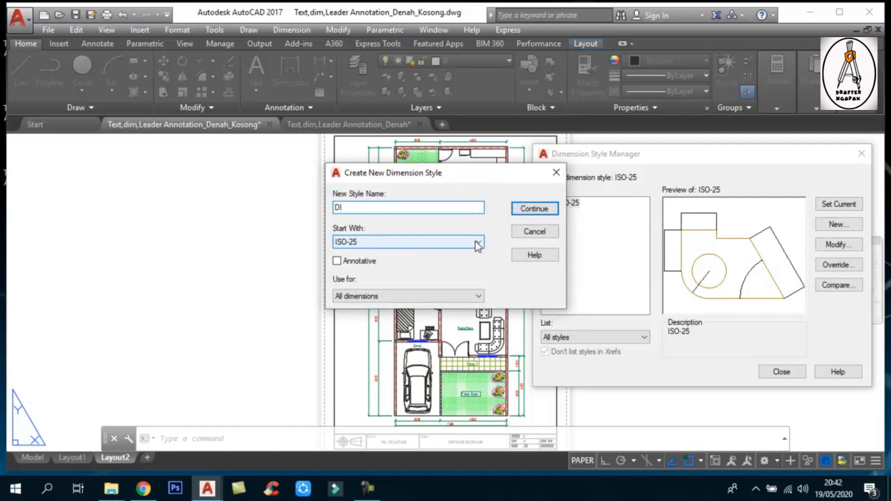
pyautogui.press('BackSpace')
pyautogui.press('BackSpace')
pyautogui.write('imStyle')
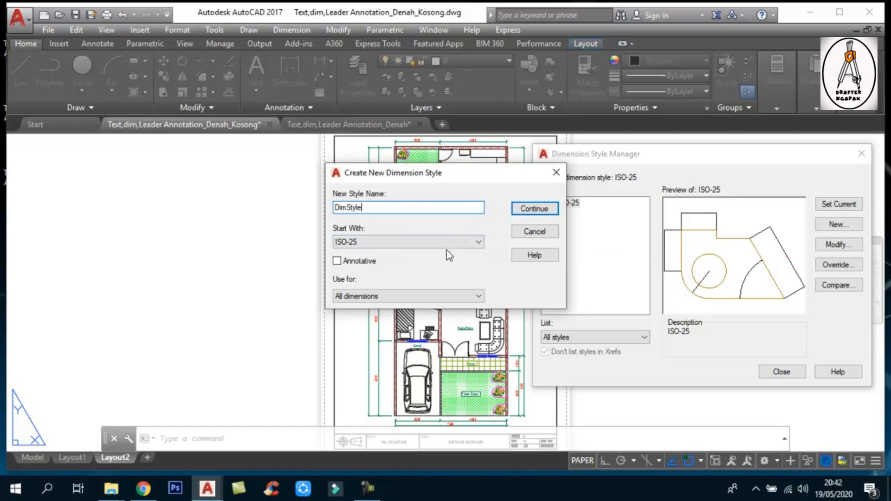
pyautogui.write('_Anno')
pyautogui.click(355, 263)
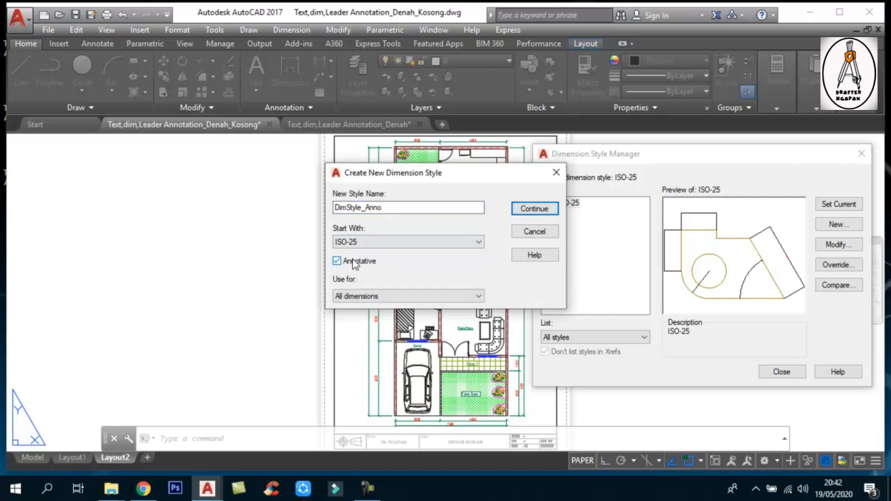
pyautogui.click(533, 208)
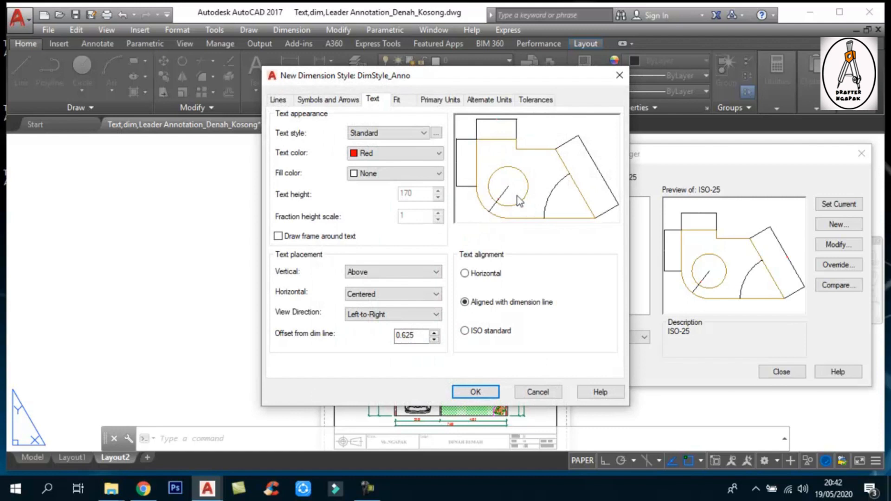
pyautogui.moveTo(454, 78); pyautogui.dragTo(486, 98)
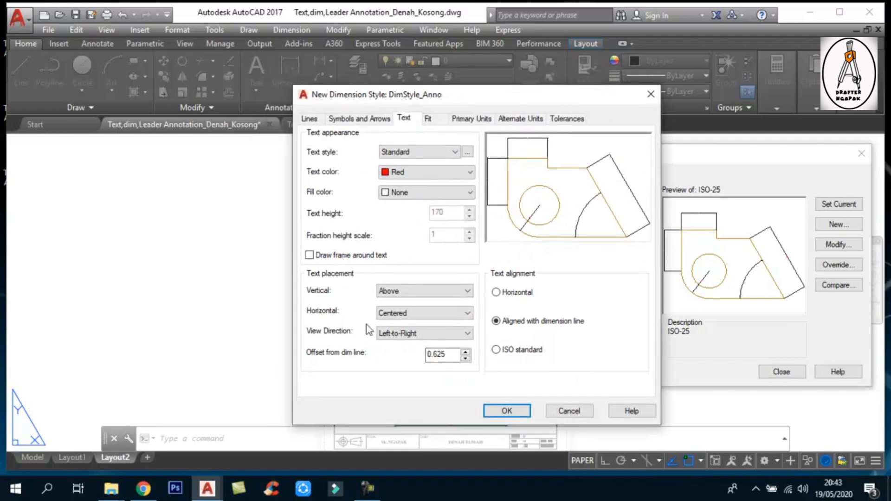
# Set the arrow size of DimStyle_Anno to 2 and its text style to style1_Anno.
pyautogui.click(311, 118)
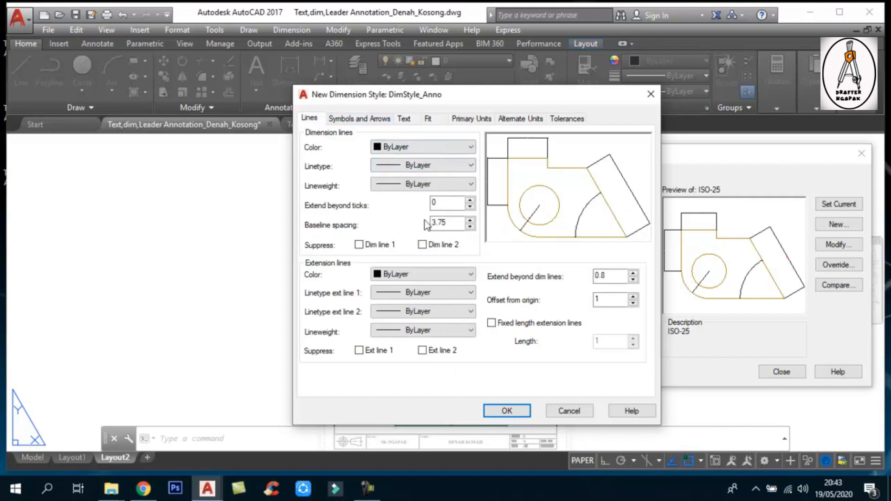
pyautogui.click(356, 119)
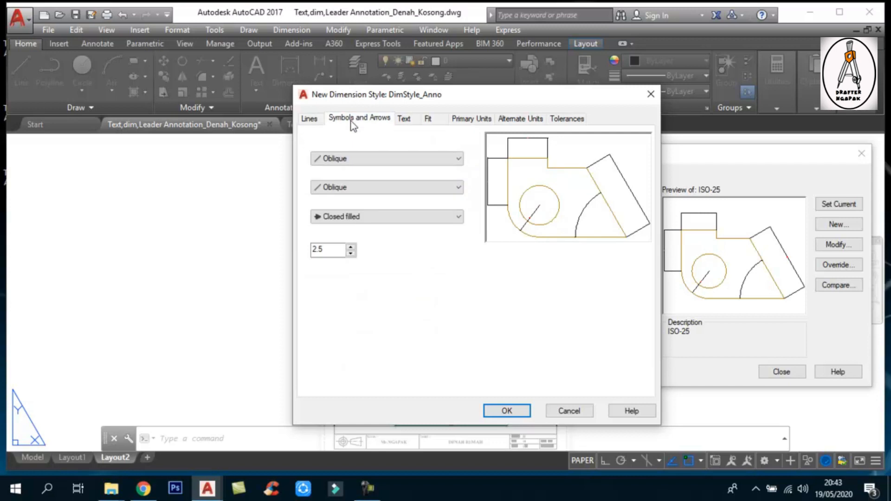
pyautogui.doubleClick(325, 249)
pyautogui.write('2')
pyautogui.click(404, 120)
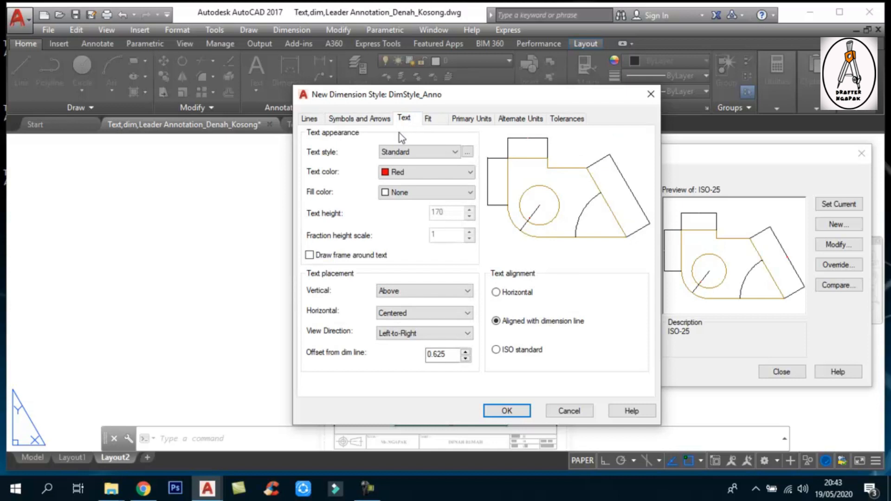
pyautogui.click(428, 152)
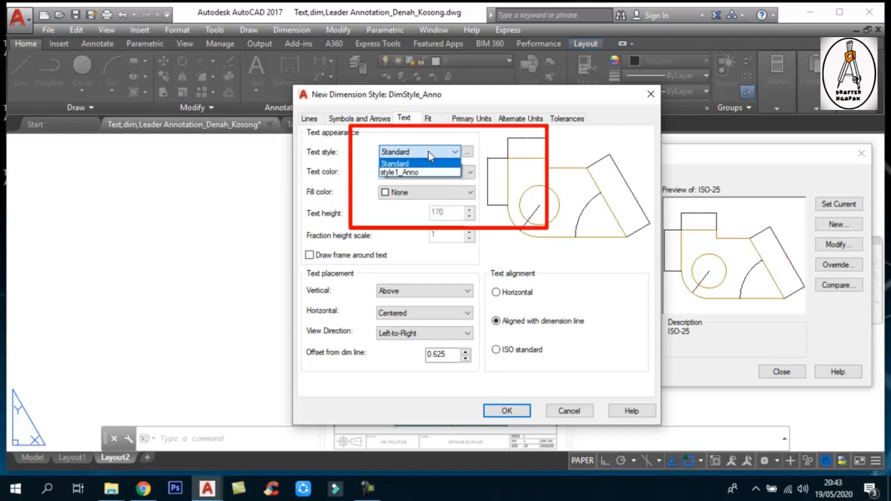
pyautogui.click(407, 172)
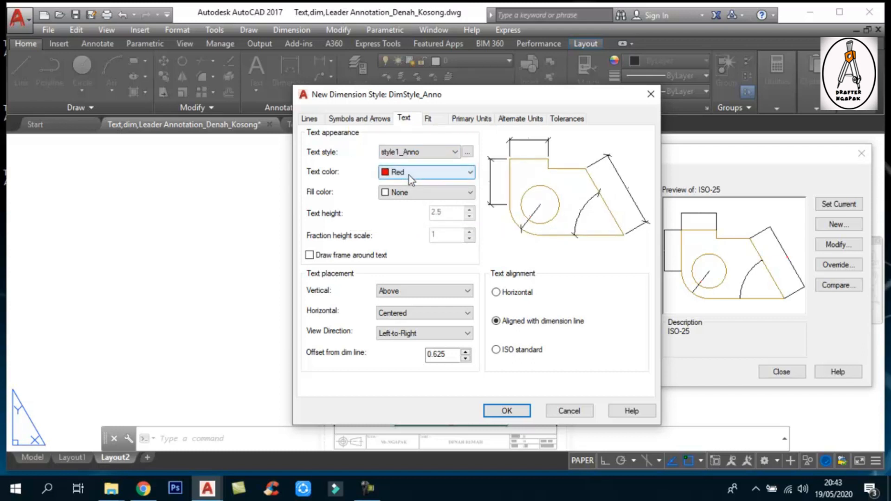
# Review the fit, primary units, alternate units, tolerances and text settings of DimStyle_Anno.
pyautogui.click(436, 119)
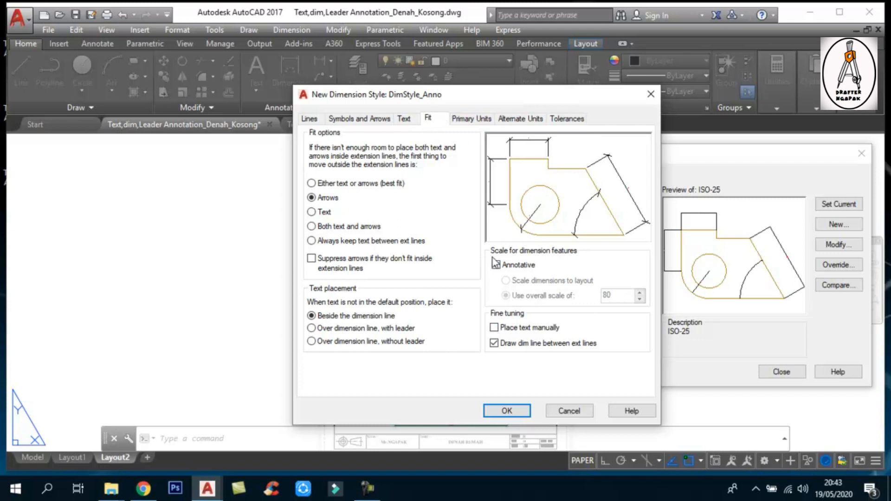
pyautogui.click(471, 118)
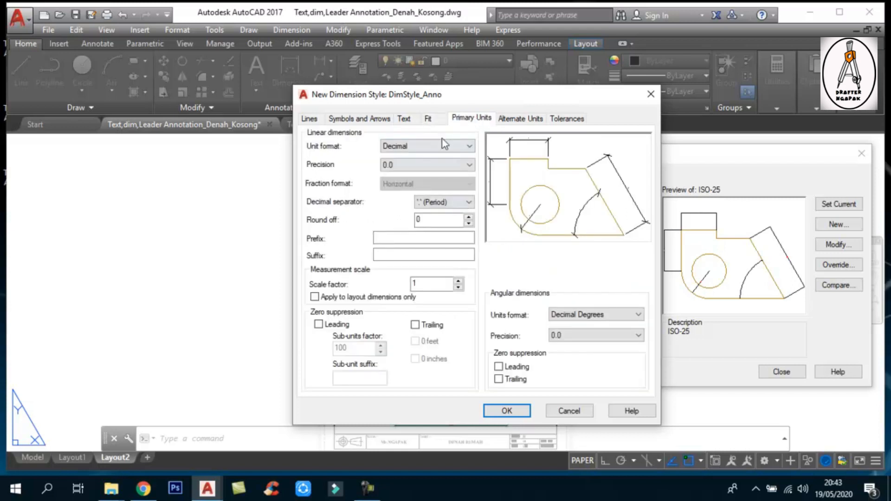
pyautogui.click(522, 119)
pyautogui.click(565, 119)
pyautogui.click(427, 119)
pyautogui.click(404, 117)
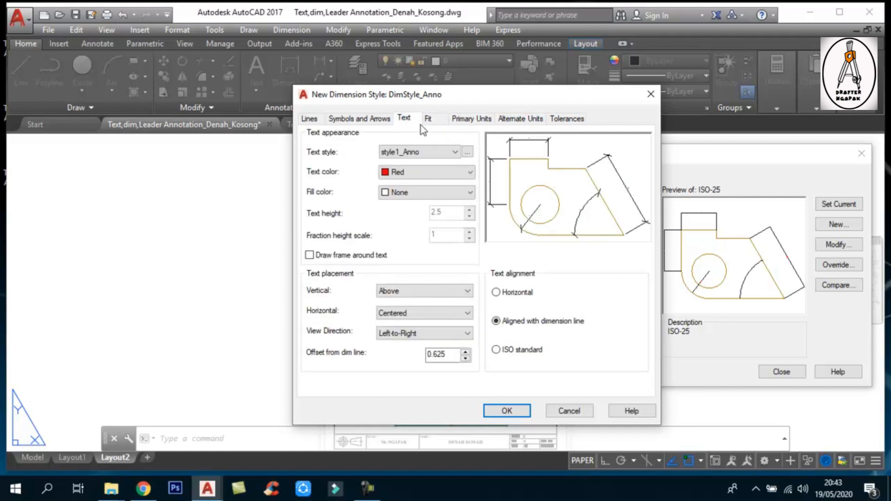
pyautogui.click(456, 152)
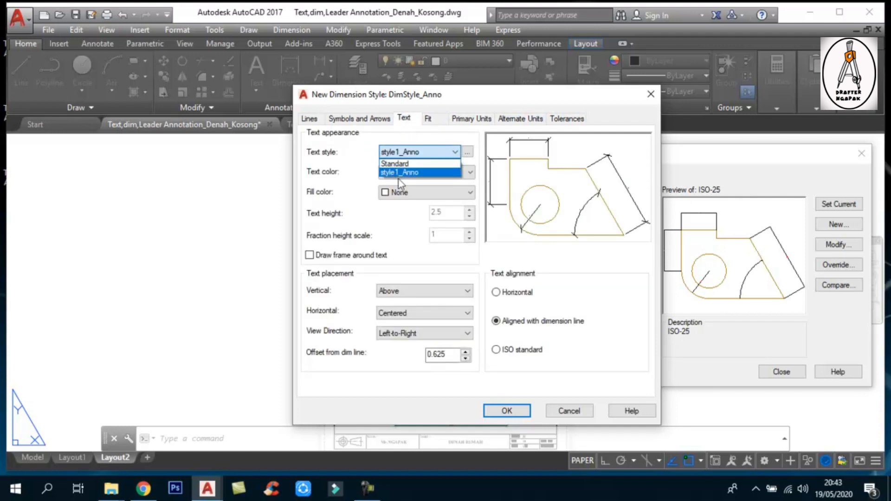
pyautogui.click(446, 105)
pyautogui.click(427, 119)
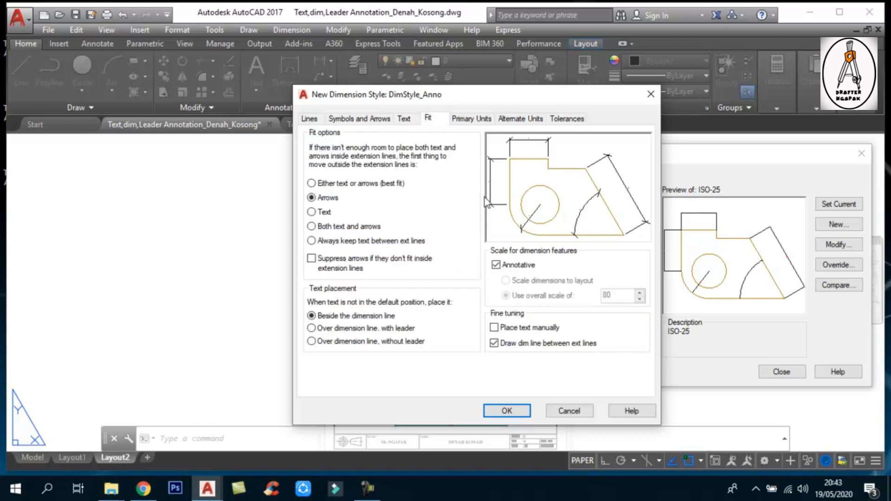
pyautogui.click(402, 119)
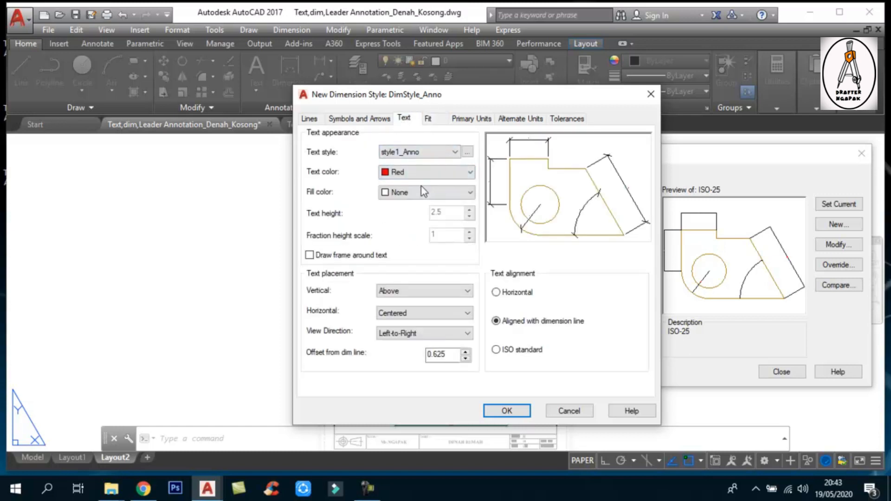
# Save DimStyle_Anno, set it as the current dimension style and leave the Dimension Style Manager.
pyautogui.click(507, 411)
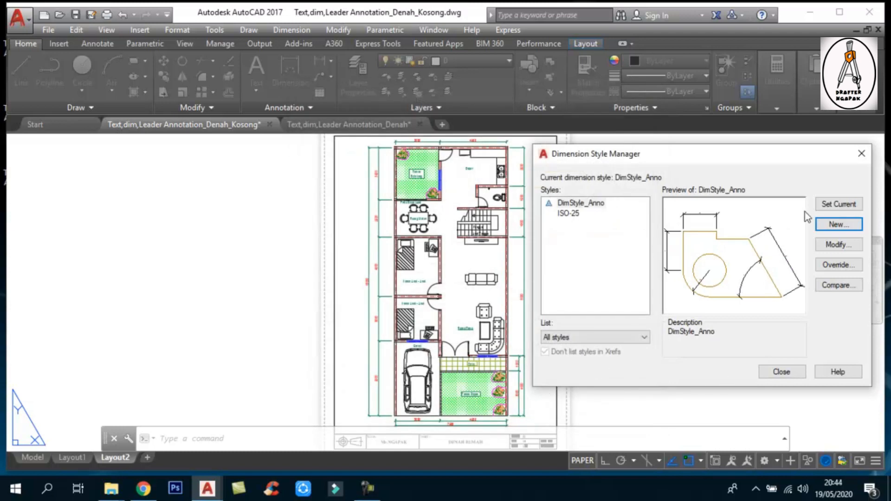
pyautogui.click(589, 206)
pyautogui.click(834, 208)
pyautogui.click(781, 372)
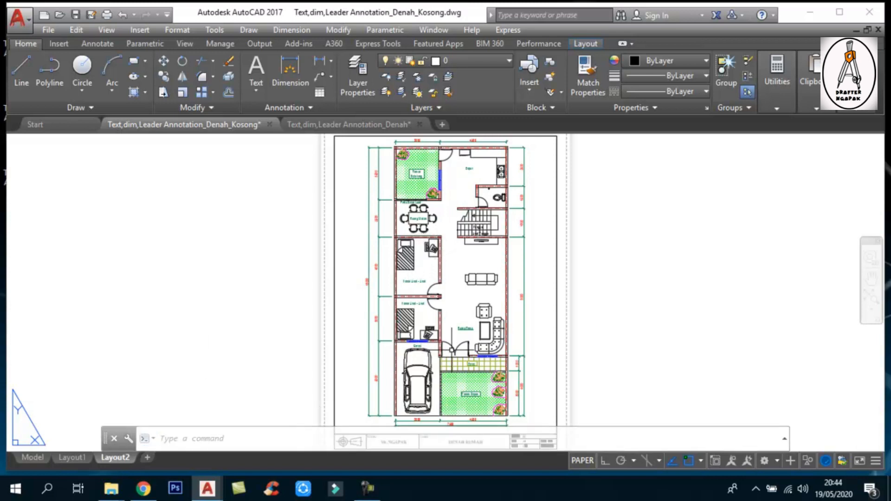
# Switch to the browser and look through the uploaded videos on the Drafter Ngapak YouTube channel.
pyautogui.hotkey('alt', 'Tab')
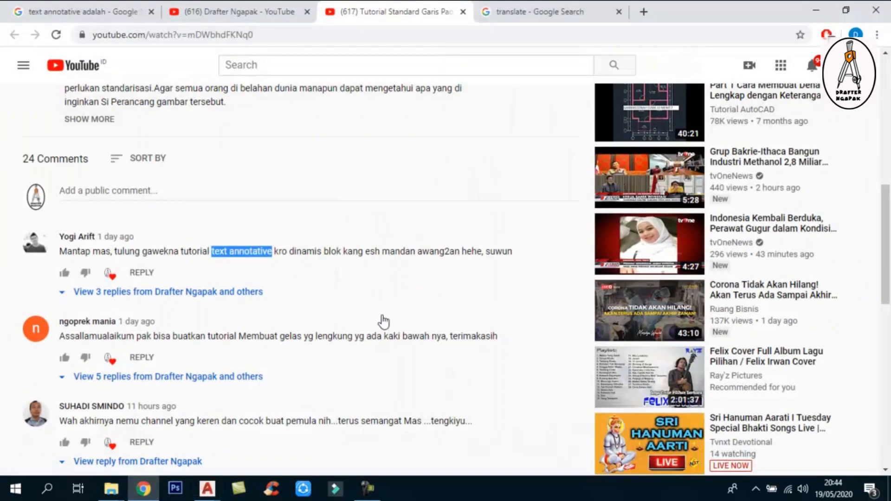
pyautogui.click(252, 13)
pyautogui.scroll(-3, 415, 318)
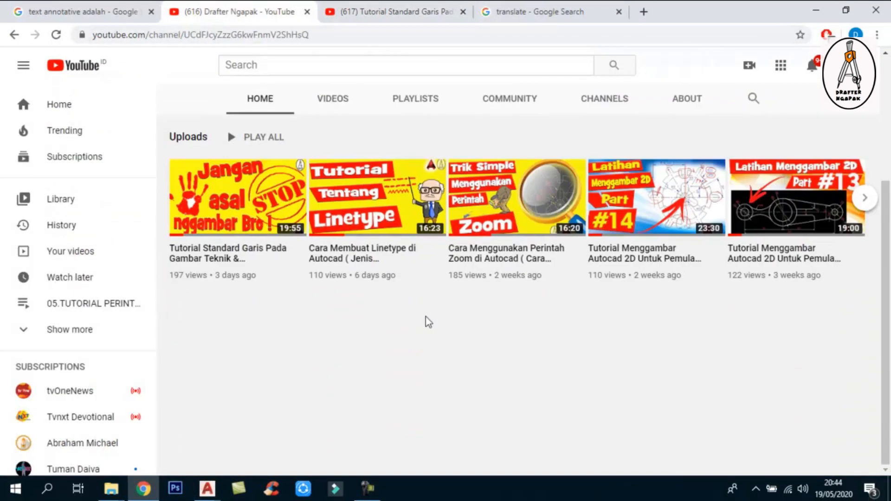
pyautogui.scroll(3, 435, 303)
pyautogui.click(335, 229)
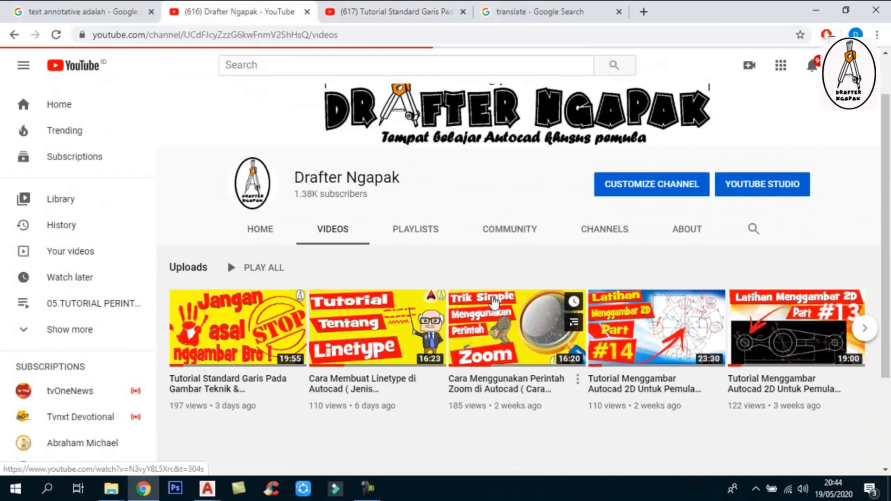
pyautogui.scroll(-3, 518, 302)
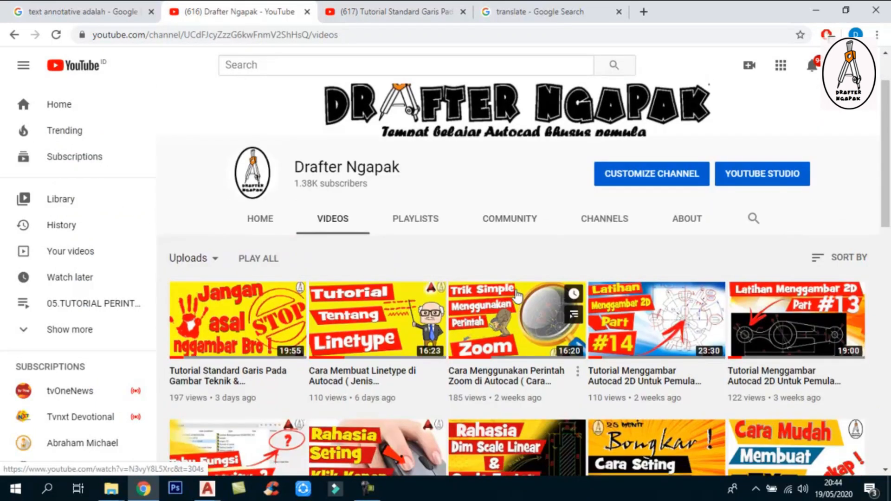
pyautogui.scroll(-3, 516, 303)
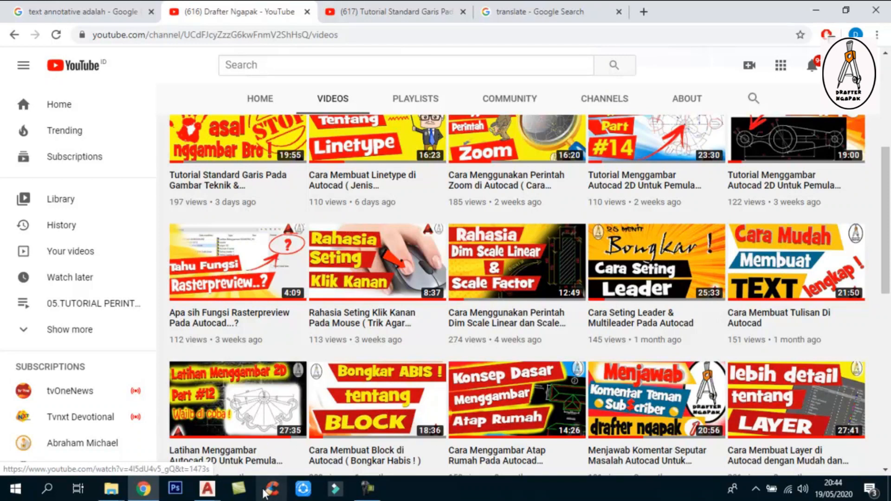
# Return to AutoCAD and open the Multileader Style Manager with MLEADERSTYLE, placing it clear of the upper floor plan.
pyautogui.click(214, 490)
pyautogui.click(279, 429)
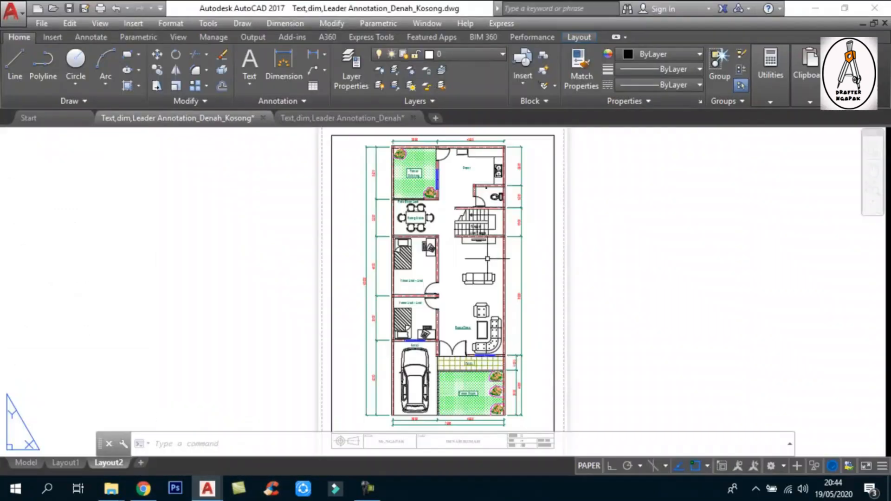
pyautogui.write('ML')
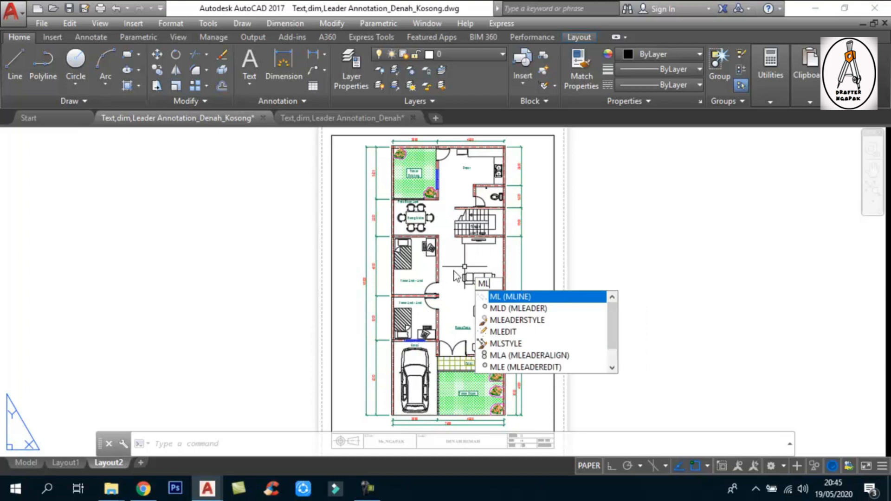
pyautogui.click(538, 320)
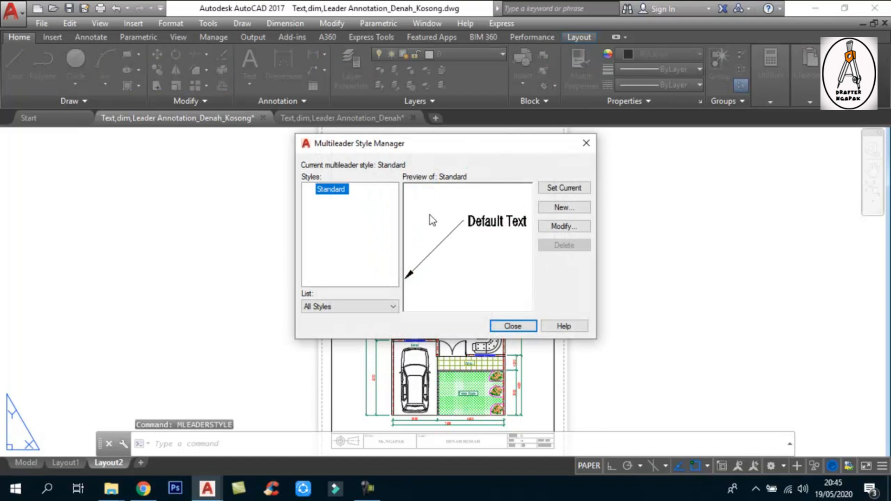
pyautogui.moveTo(457, 151); pyautogui.dragTo(601, 162)
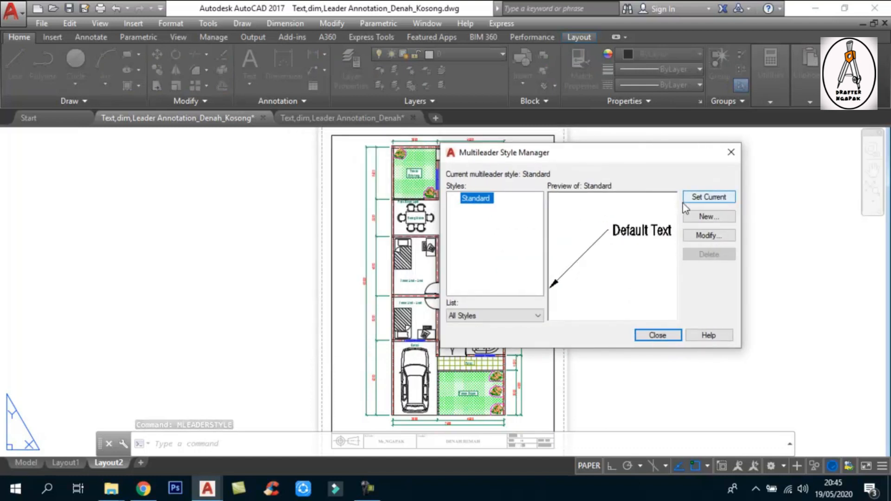
# Start a new annotative multileader style named LeadStyle_Anno based on Standard, and continue to its detailed settings.
pyautogui.click(708, 218)
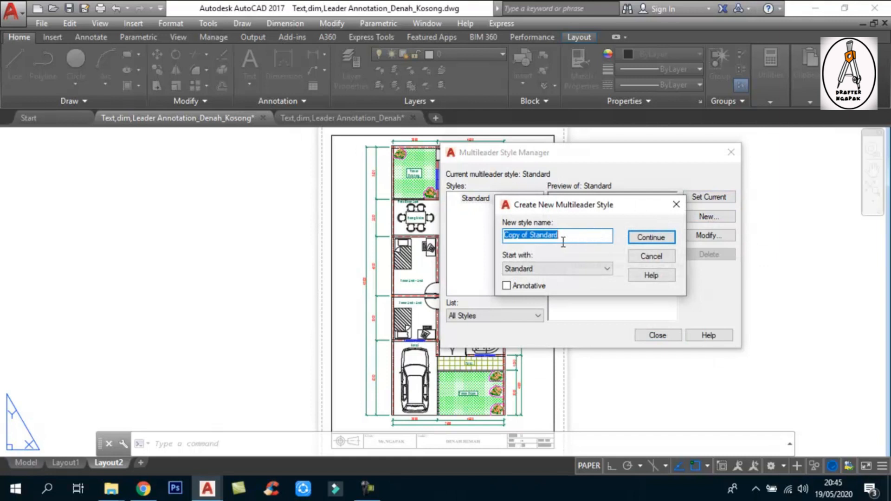
pyautogui.write('LeadStyle')
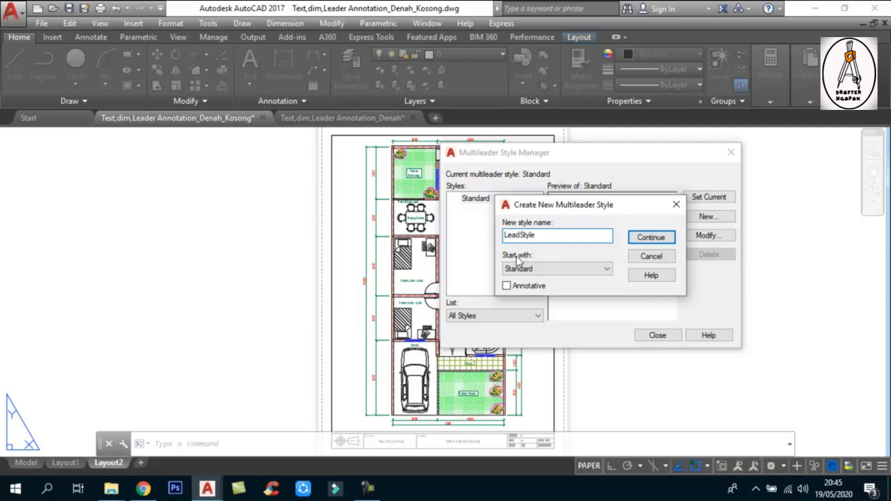
pyautogui.write('_Anno')
pyautogui.click(528, 287)
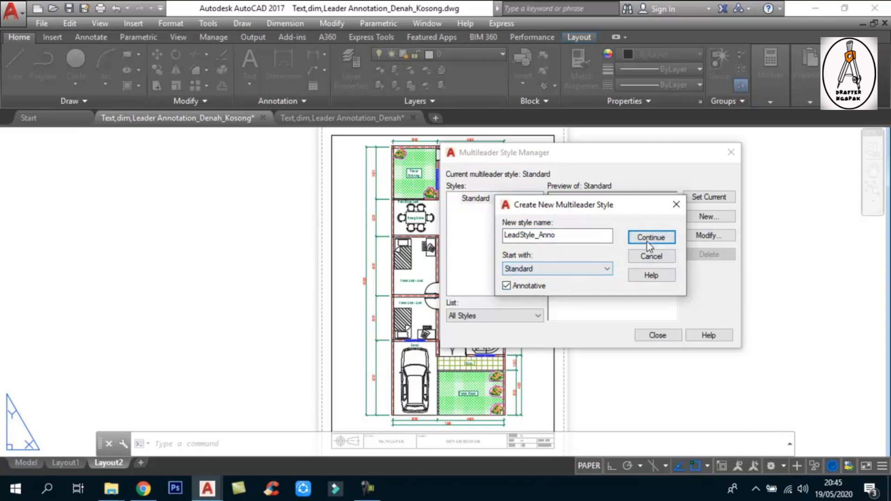
pyautogui.click(589, 266)
pyautogui.click(591, 265)
pyautogui.click(650, 237)
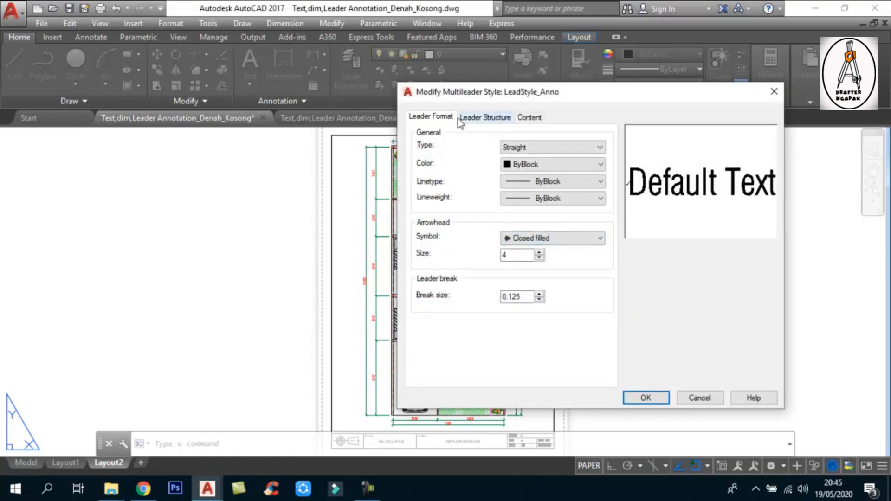
# Set the leader format to arrowhead size 2 with color, linetype and lineweight all ByLayer.
pyautogui.click(485, 122)
pyautogui.click(524, 118)
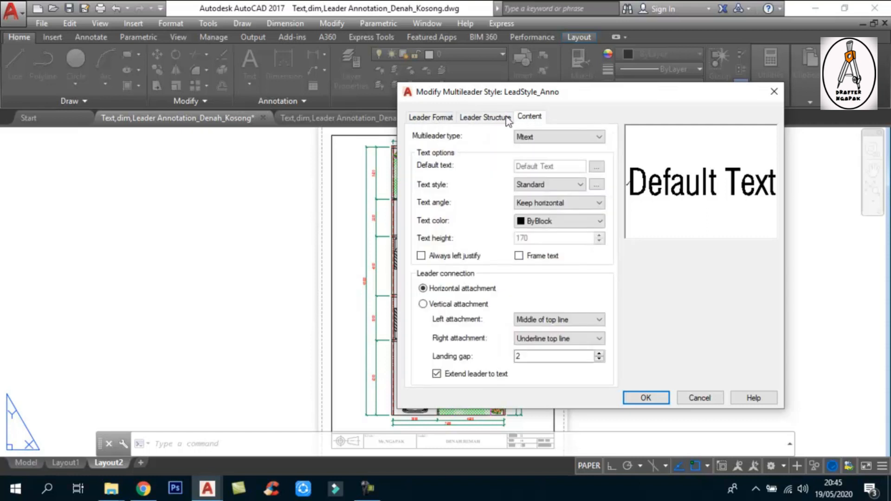
pyautogui.click(431, 117)
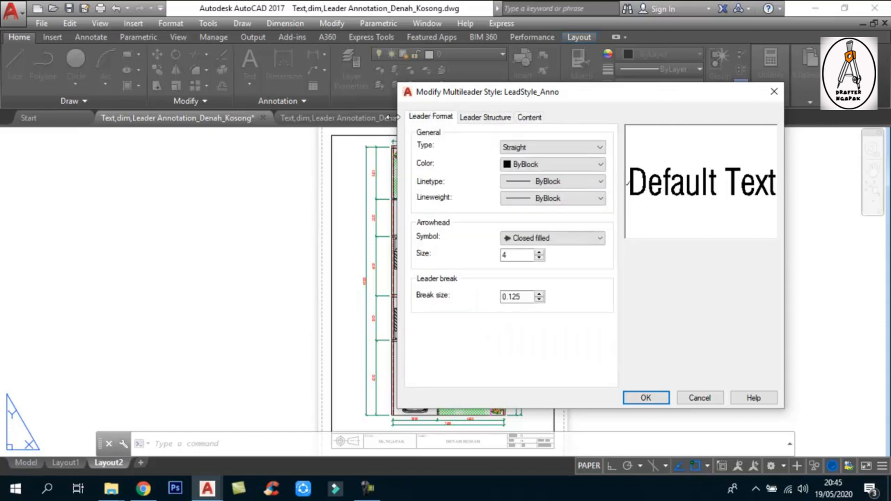
pyautogui.doubleClick(504, 255)
pyautogui.click(538, 164)
pyautogui.click(527, 186)
pyautogui.click(543, 181)
pyautogui.click(549, 194)
pyautogui.click(563, 199)
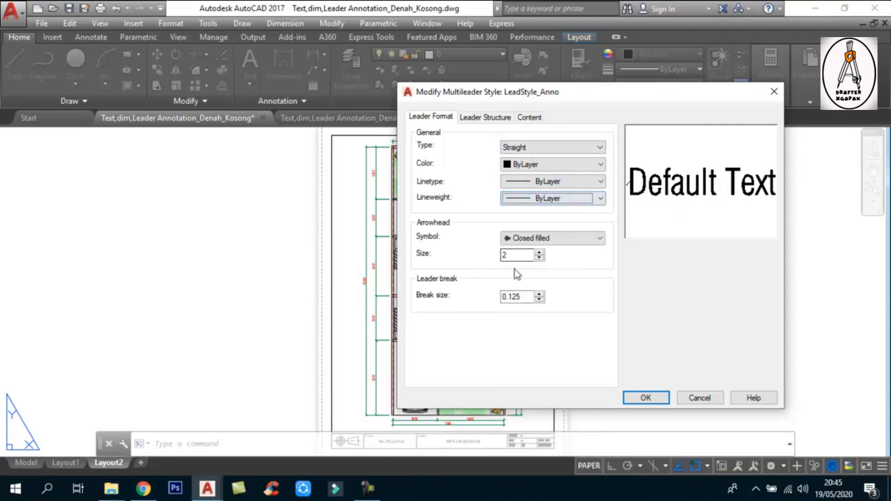
# Check the leader structure's annotative scale, and set the leader content to text style style1_Anno with text color ByLayer.
pyautogui.click(478, 116)
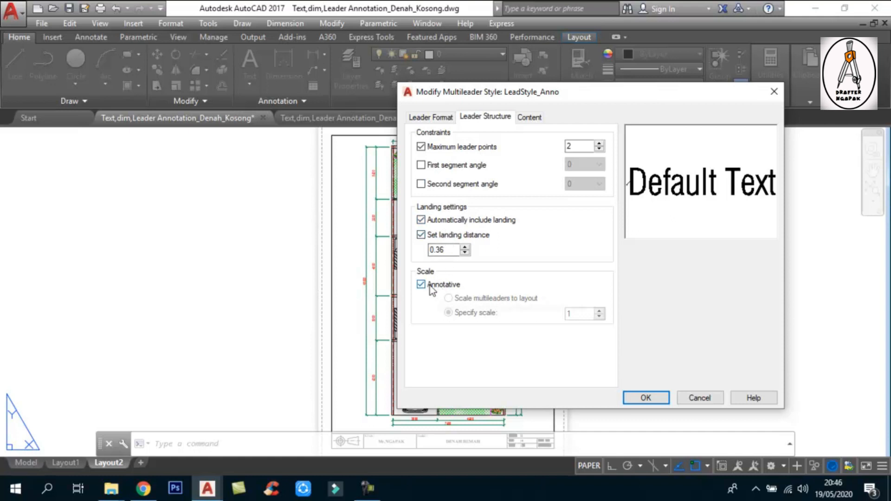
pyautogui.click(530, 118)
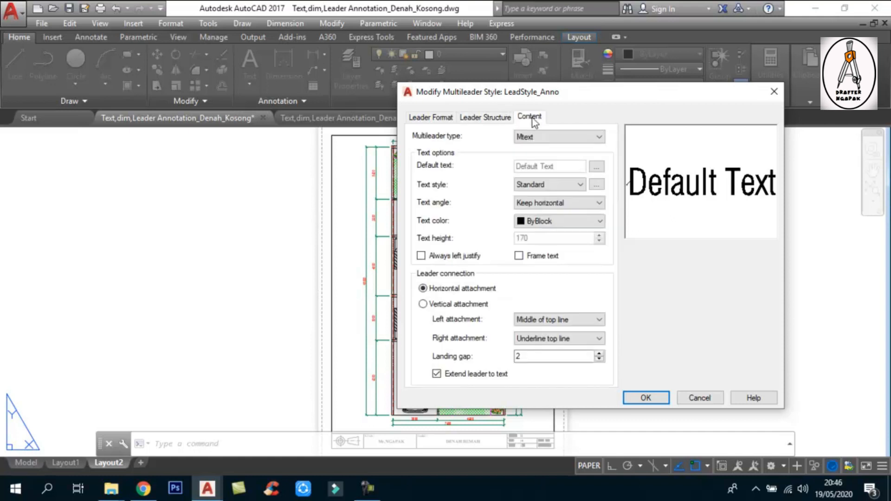
pyautogui.click(564, 184)
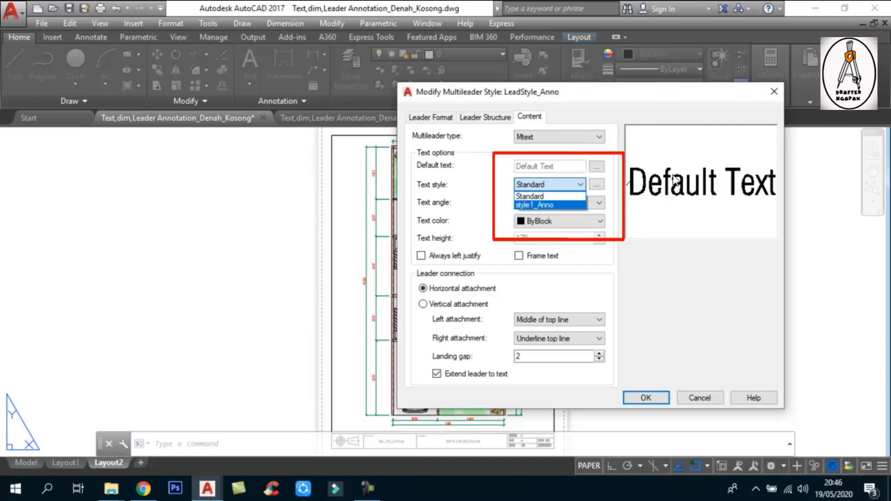
pyautogui.click(542, 205)
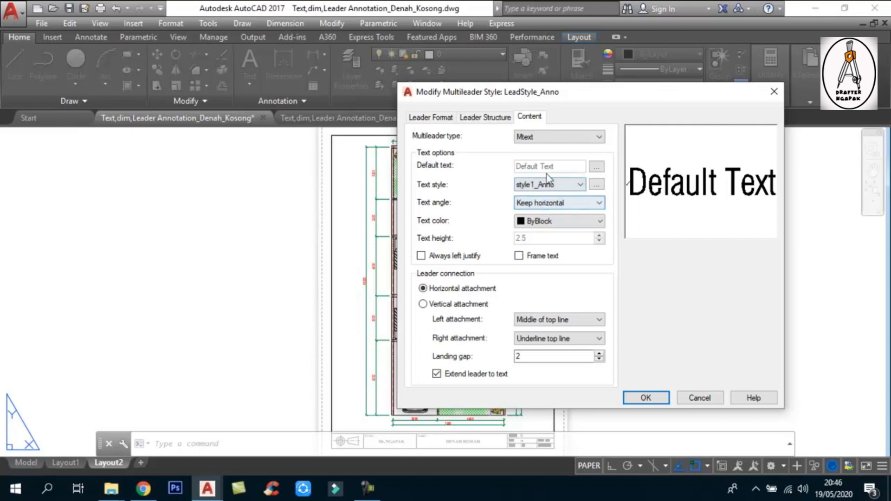
pyautogui.click(573, 223)
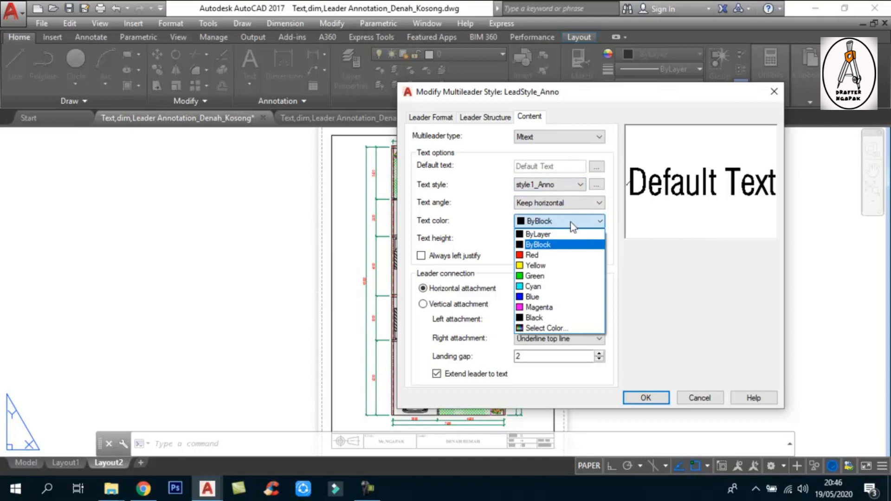
pyautogui.click(574, 235)
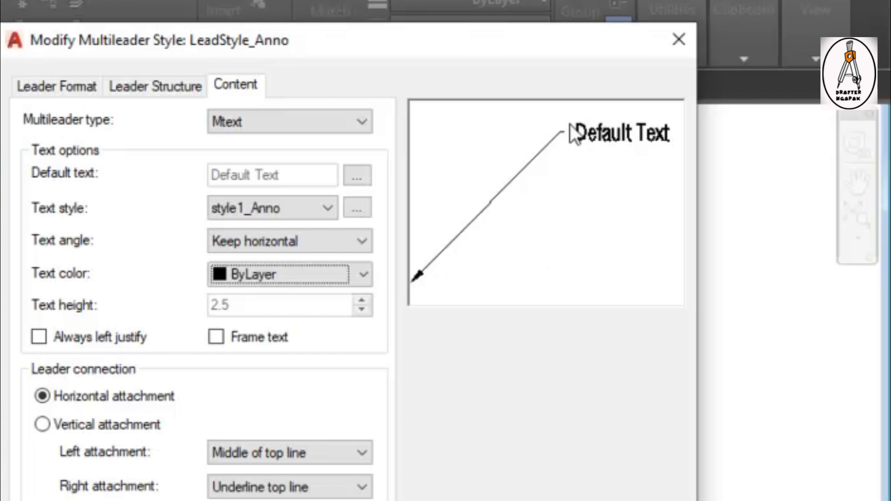
# Review the leader format and structure settings, and set the landing gap to 1 in the leader content.
pyautogui.click(190, 86)
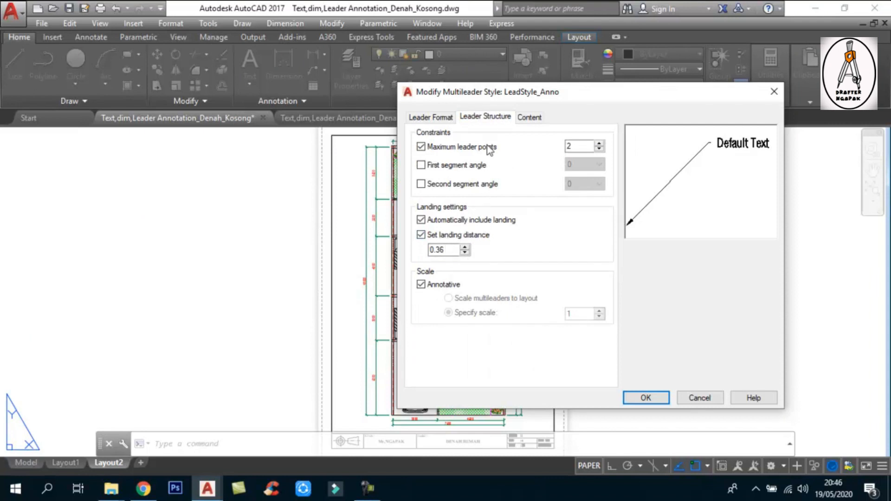
pyautogui.click(441, 119)
pyautogui.click(492, 118)
pyautogui.click(529, 117)
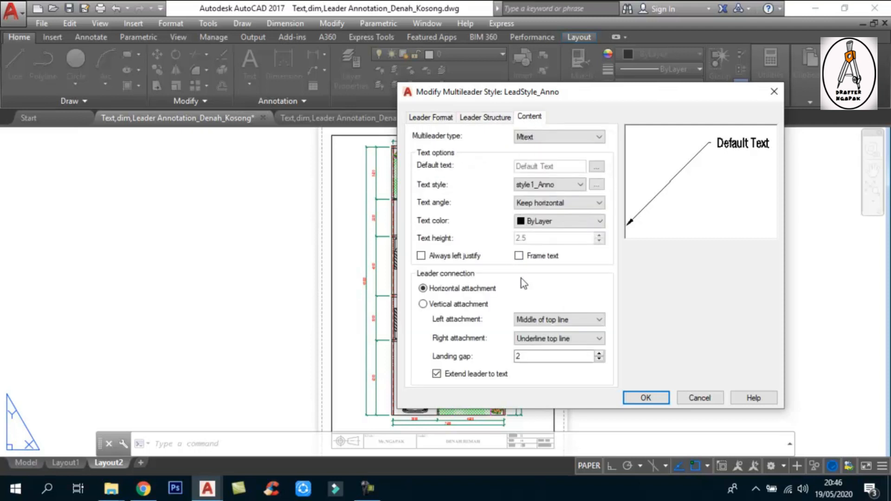
pyautogui.doubleClick(539, 356)
pyautogui.write('1')
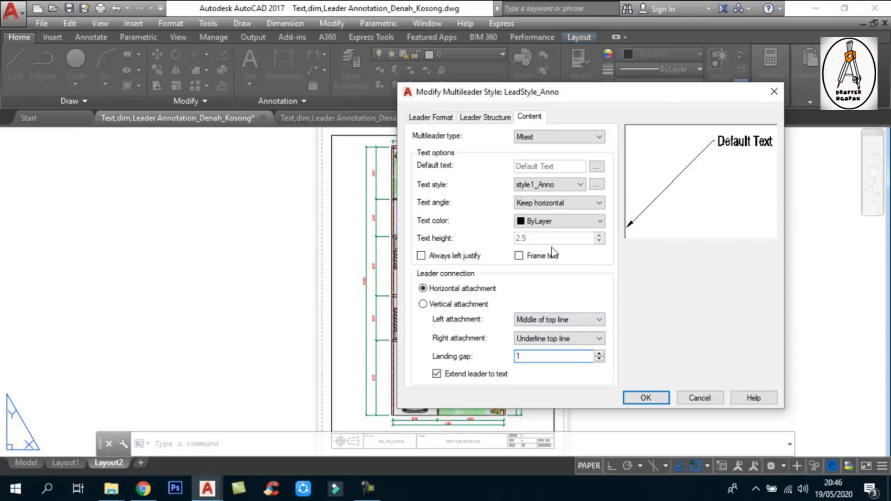
# Set the landing distance to 3 in the leader structure of LeadStyle_Anno.
pyautogui.click(485, 118)
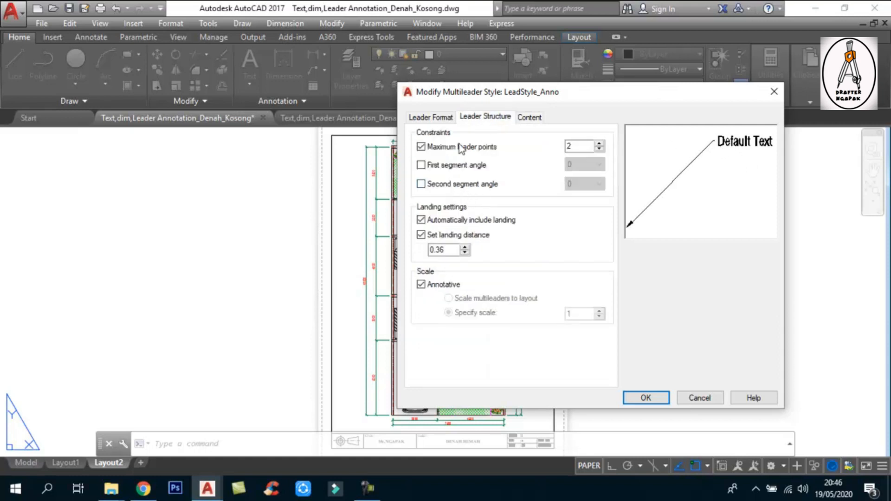
pyautogui.click(447, 250)
pyautogui.doubleClick(449, 250)
pyautogui.write('1')
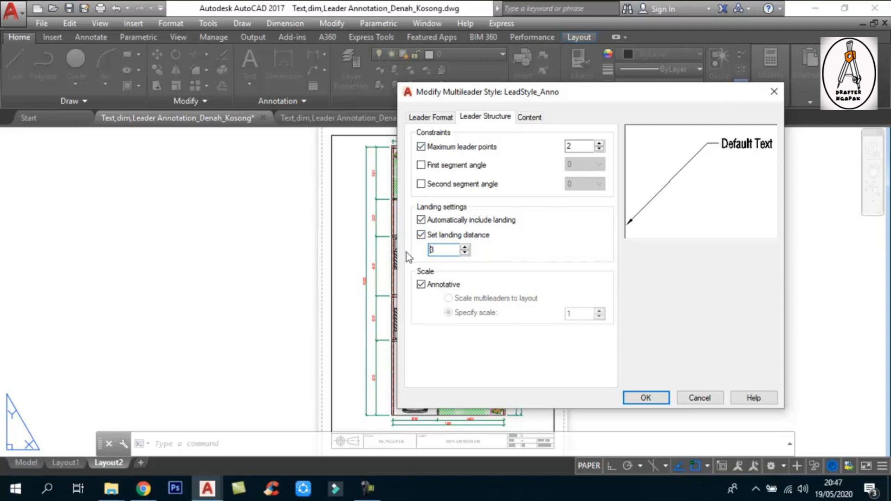
# Keep style1_Anno as the leader content's text style and accept the LeadStyle_Anno settings.
pyautogui.click(529, 117)
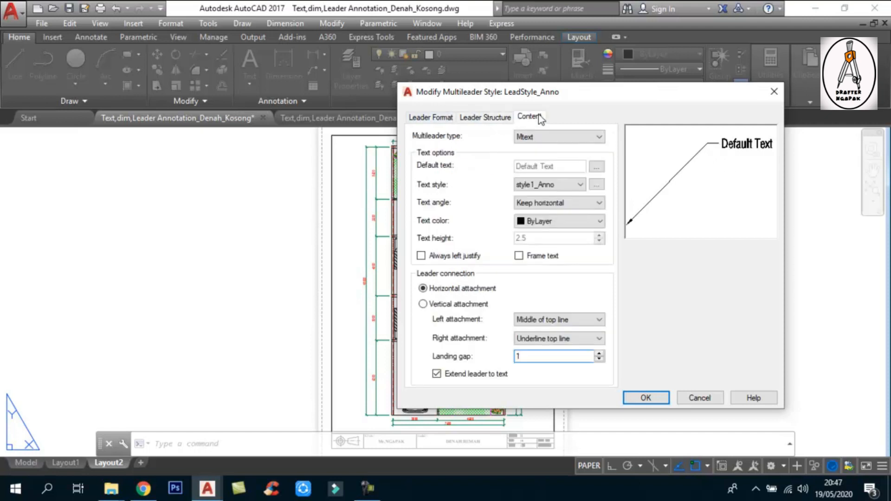
pyautogui.click(579, 185)
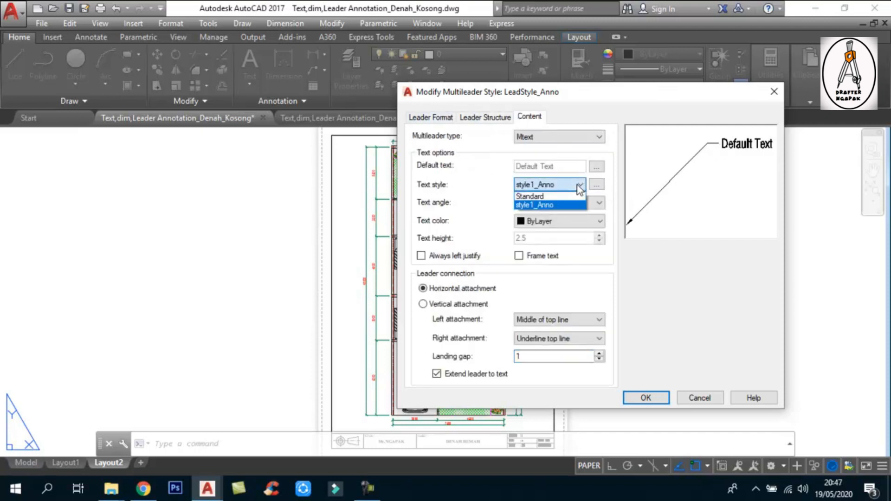
pyautogui.click(542, 203)
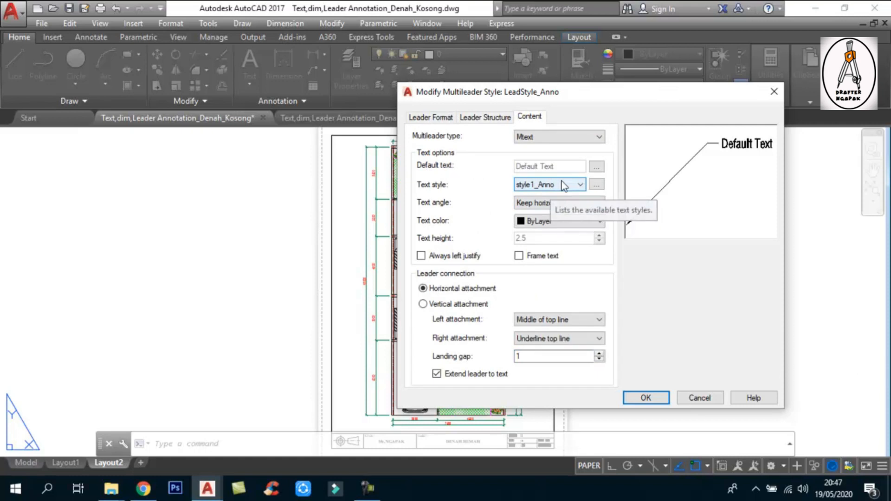
pyautogui.click(654, 397)
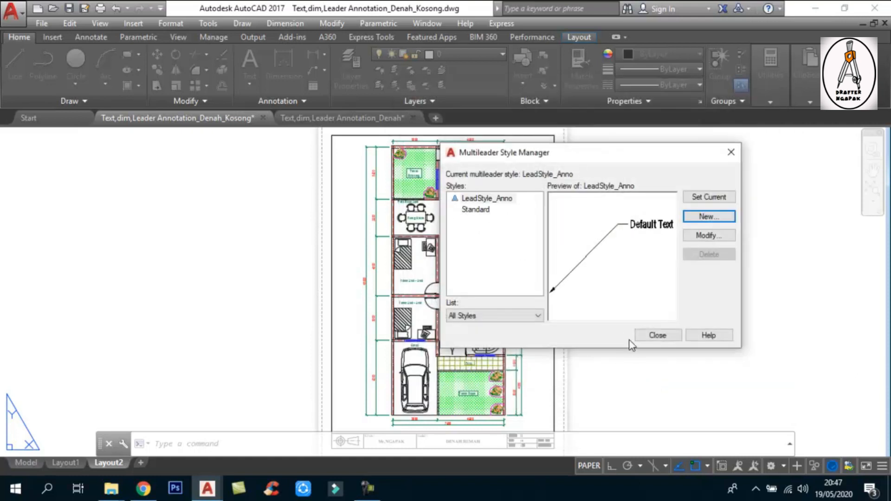
# Make LeadStyle_Anno the current multileader style and close the Multileader Style Manager.
pyautogui.click(499, 199)
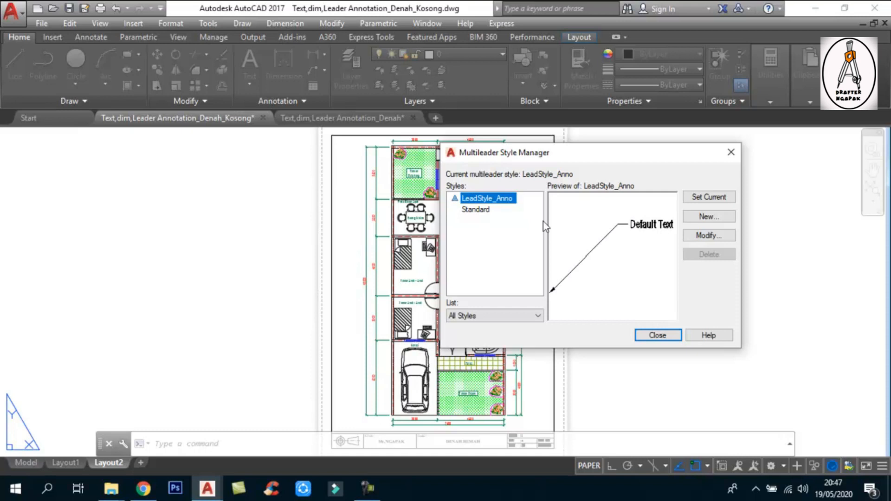
pyautogui.click(504, 198)
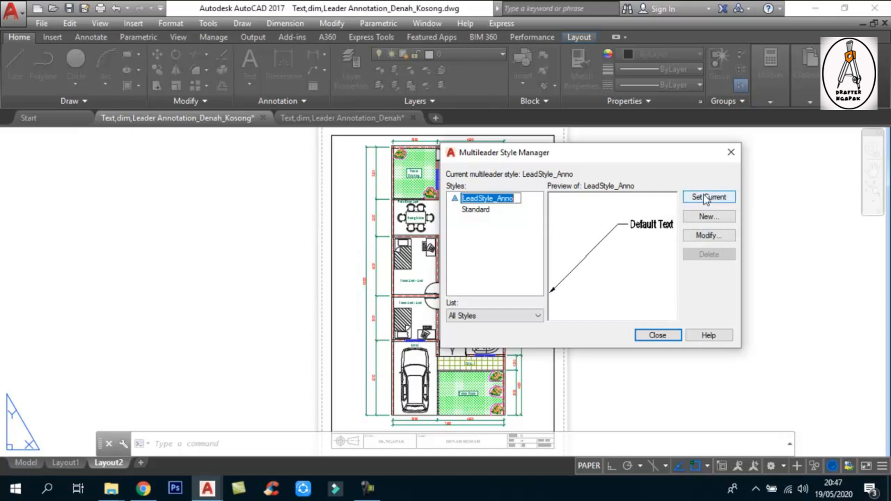
pyautogui.click(531, 221)
pyautogui.click(698, 198)
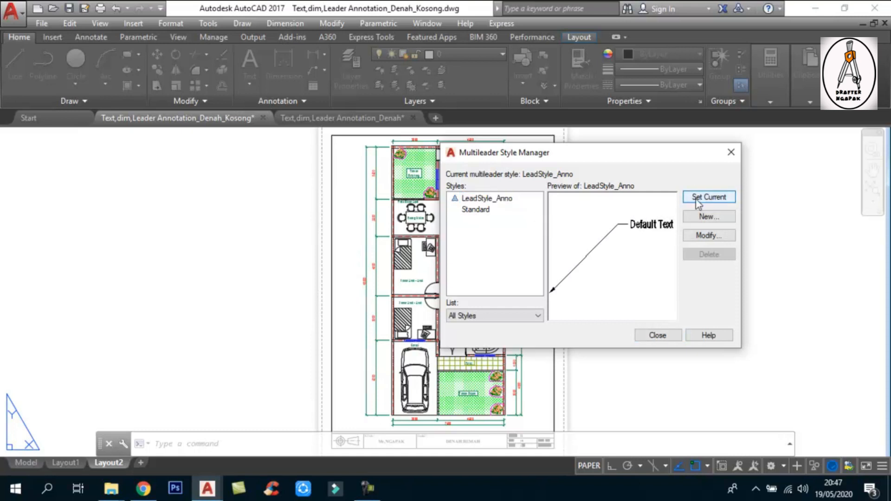
pyautogui.click(657, 334)
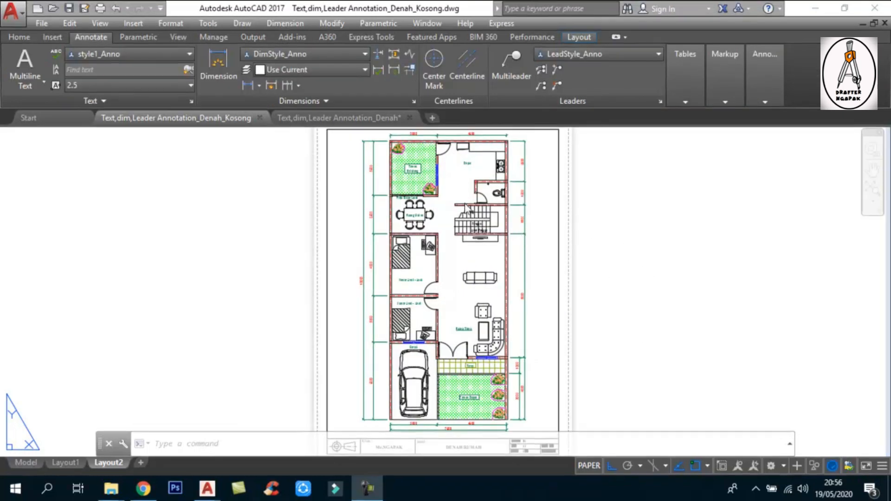
# Create a second rectangular viewport with MVIEW in the empty area to the right of the sheet on Layout2.
pyautogui.scroll(-2, 612, 232)
pyautogui.press('Escape')
pyautogui.scroll(2, 622, 232)
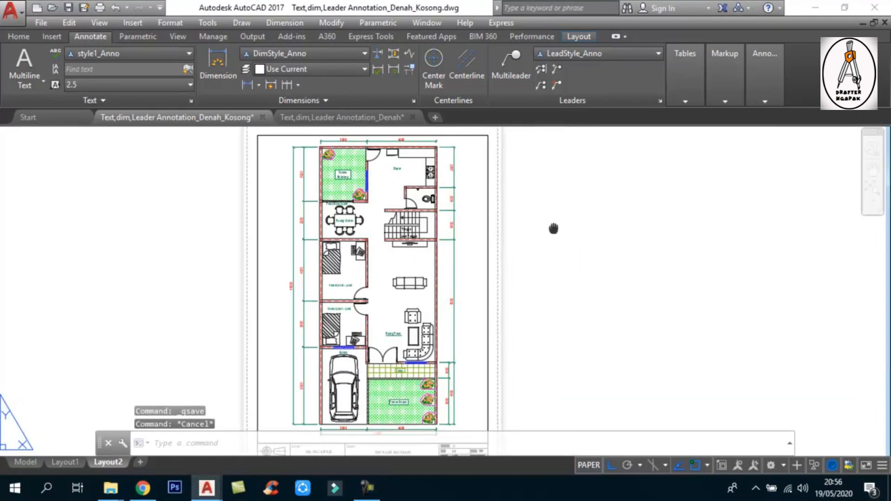
pyautogui.moveTo(553, 229); pyautogui.dragTo(501, 225, button='middle')
pyautogui.write('MV')
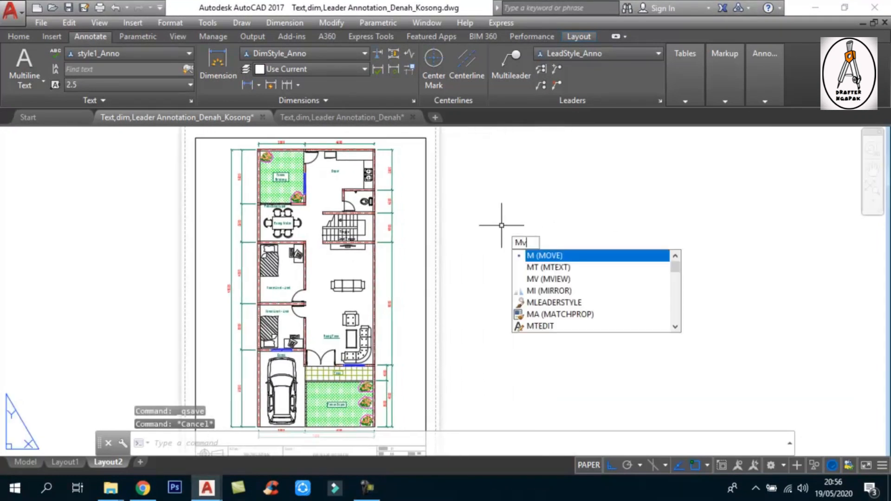
pyautogui.press('Return')
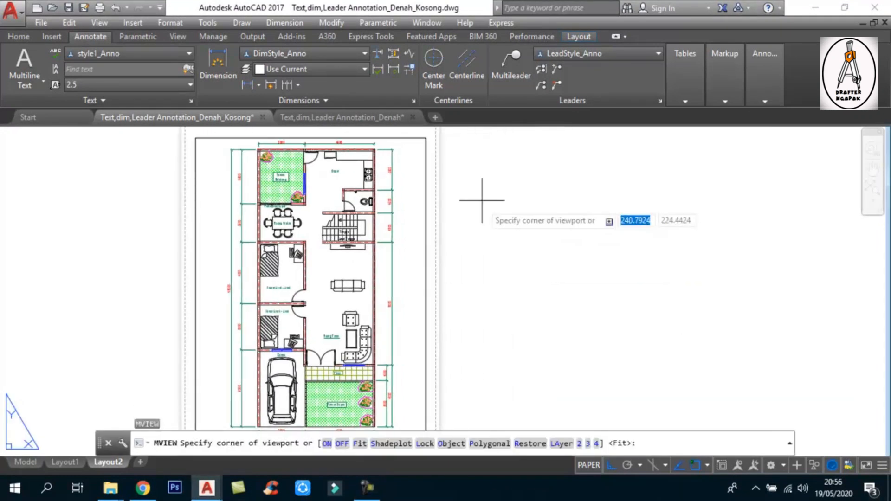
pyautogui.click(473, 152)
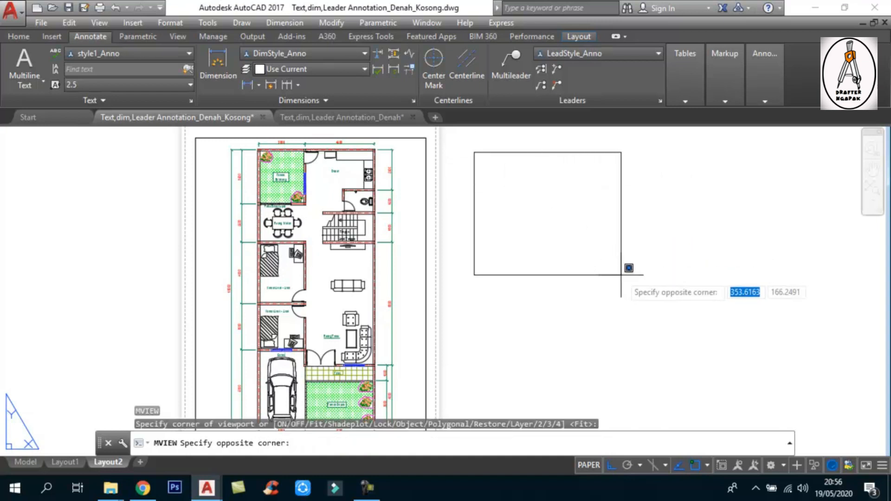
pyautogui.click(690, 347)
pyautogui.moveTo(540, 180); pyautogui.dragTo(532, 181, button='middle')
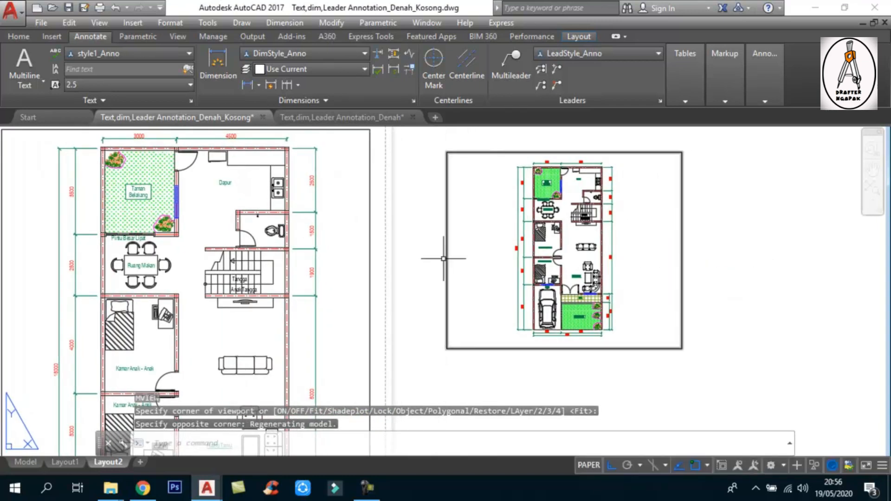
# Select the new viewport, enter its model space and return to paper space.
pyautogui.click(445, 216)
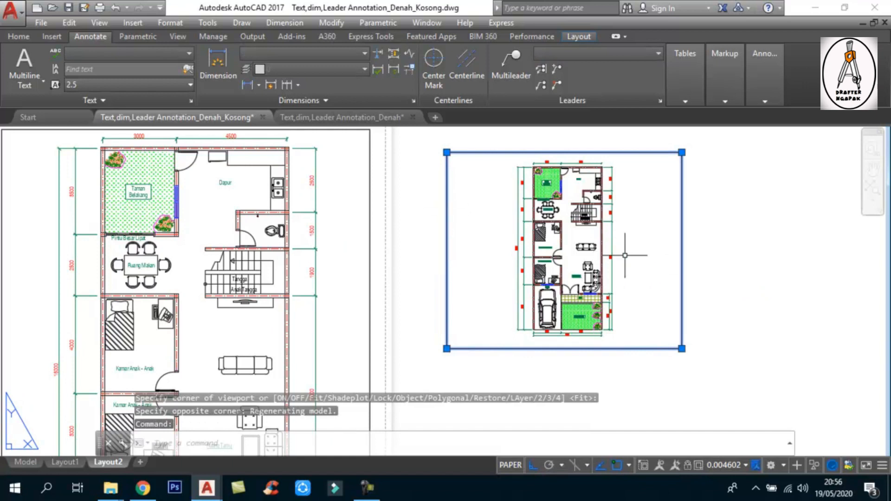
pyautogui.doubleClick(639, 238)
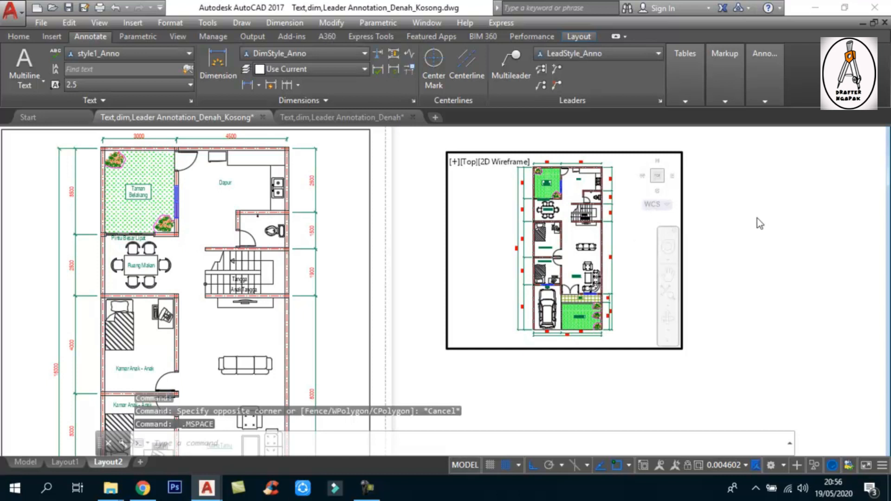
pyautogui.doubleClick(740, 213)
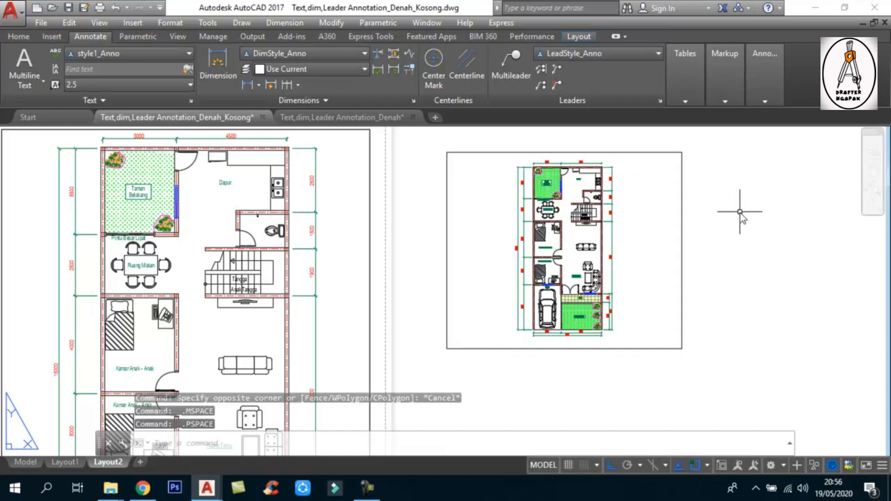
# Frame the staircase in the empty-side detail viewport, return to paper space and set the viewport scale to 1:30.
pyautogui.doubleClick(636, 225)
pyautogui.scroll(2, 596, 205)
pyautogui.scroll(5, 575, 209)
pyautogui.moveTo(550, 228); pyautogui.dragTo(547, 215, button='middle')
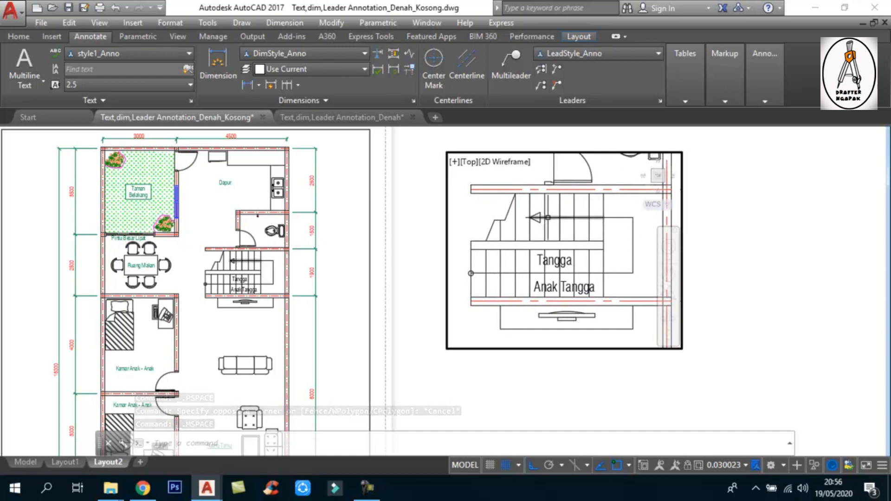
pyautogui.doubleClick(709, 246)
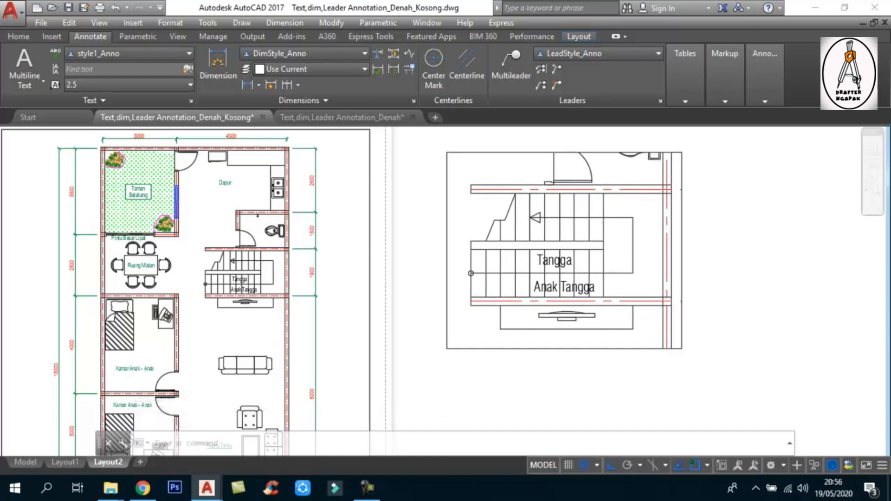
pyautogui.click(682, 200)
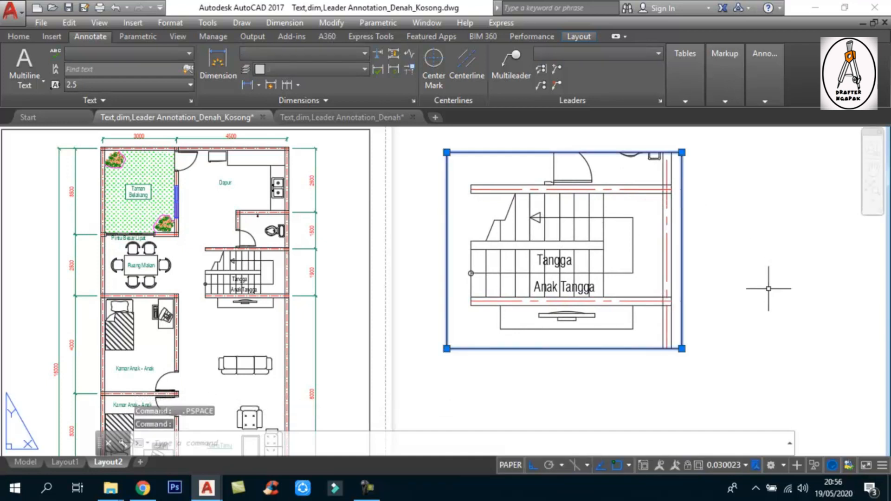
pyautogui.click(728, 463)
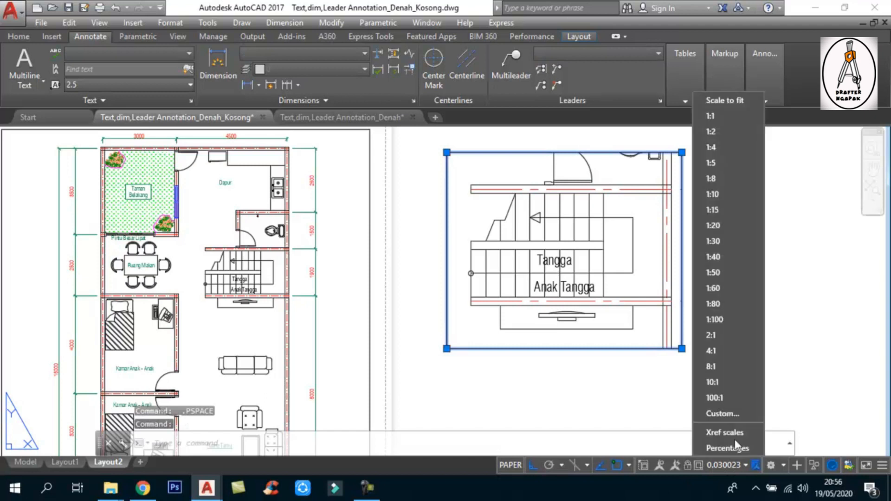
pyautogui.click(720, 240)
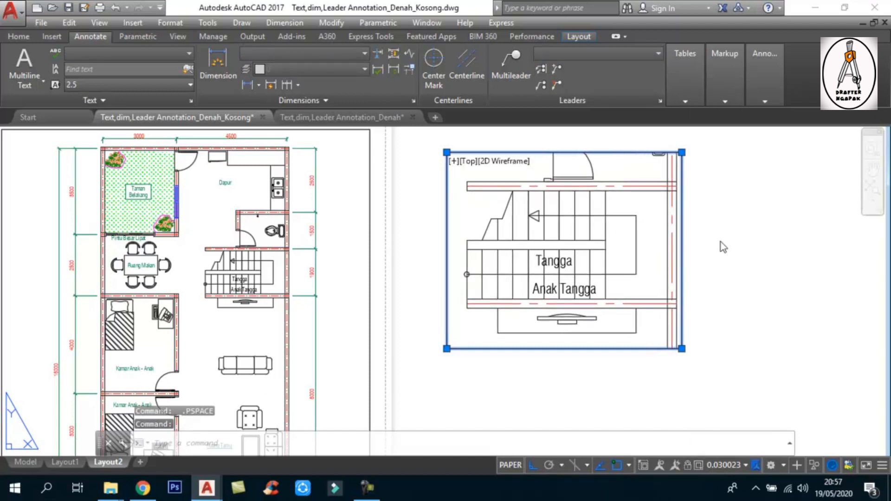
# Widen the staircase viewport by stretching its right edge and its left edge outward.
pyautogui.click(684, 349)
pyautogui.click(696, 349)
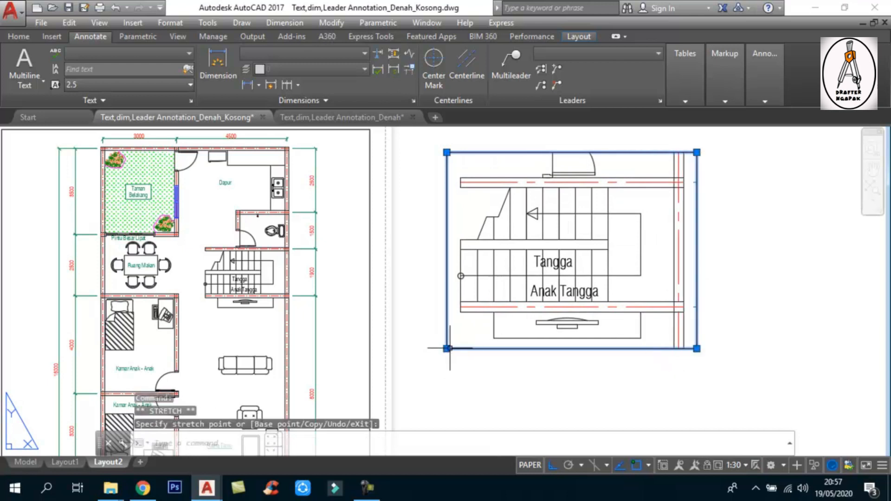
pyautogui.click(425, 348)
pyautogui.press('Escape')
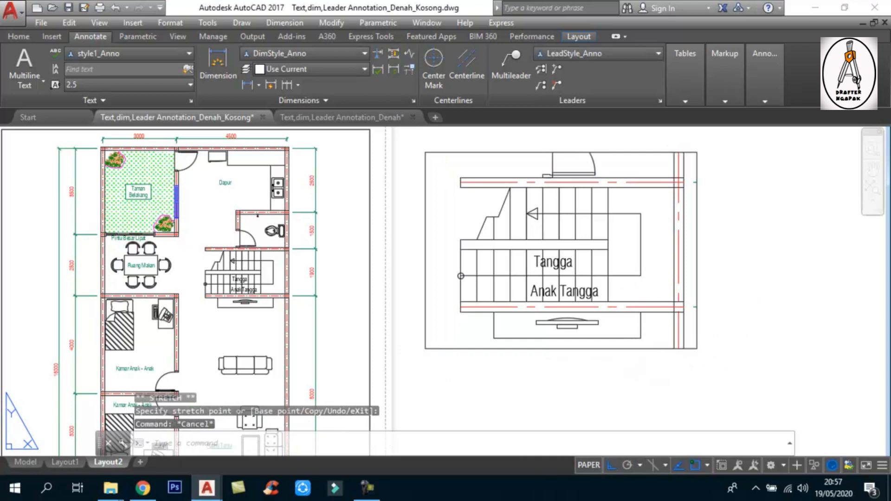
pyautogui.click(571, 348)
pyautogui.press('Escape')
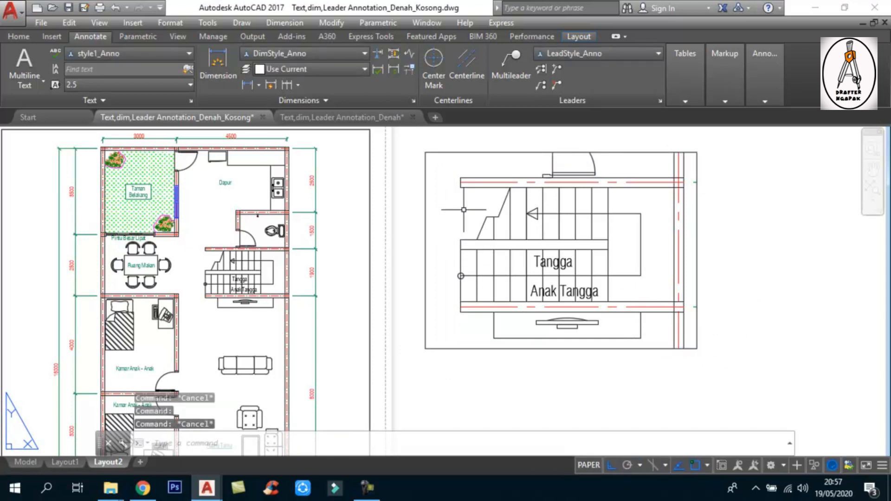
# Activate the staircase viewport and set the current styles to DimStyle_Anno, style1_Anno for text and LeadStyle_Anno for multileaders.
pyautogui.doubleClick(464, 210)
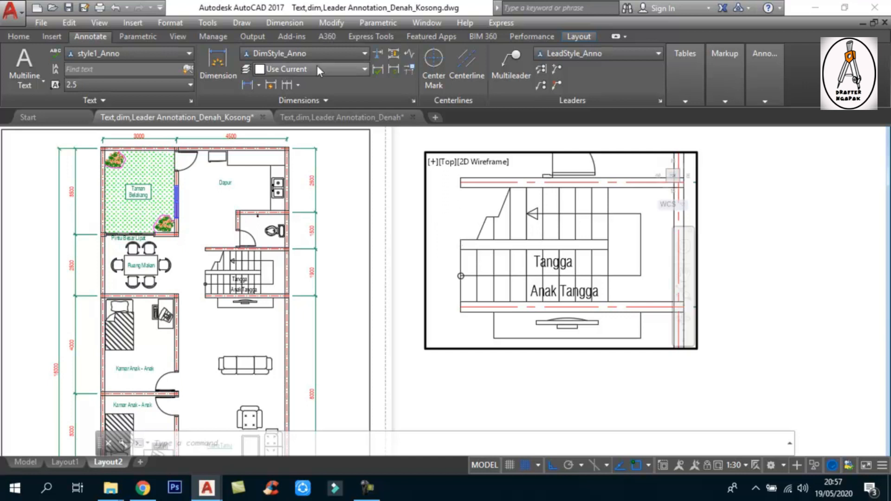
pyautogui.click(352, 55)
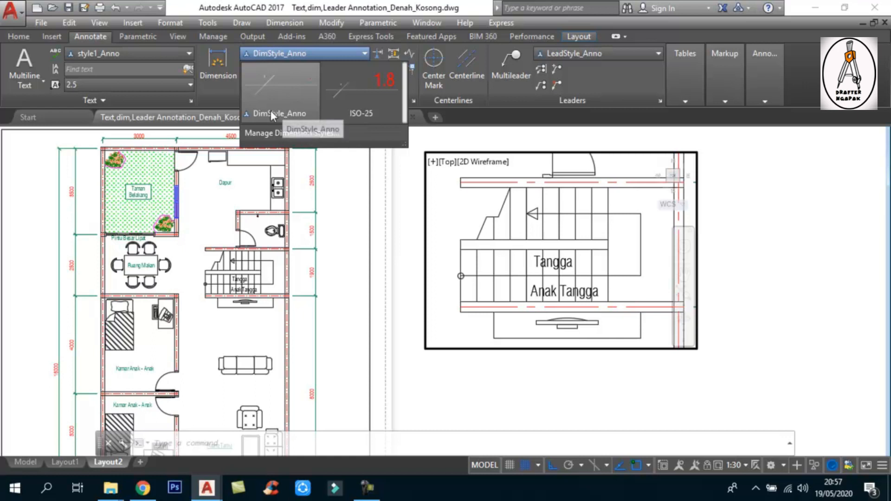
pyautogui.click(297, 110)
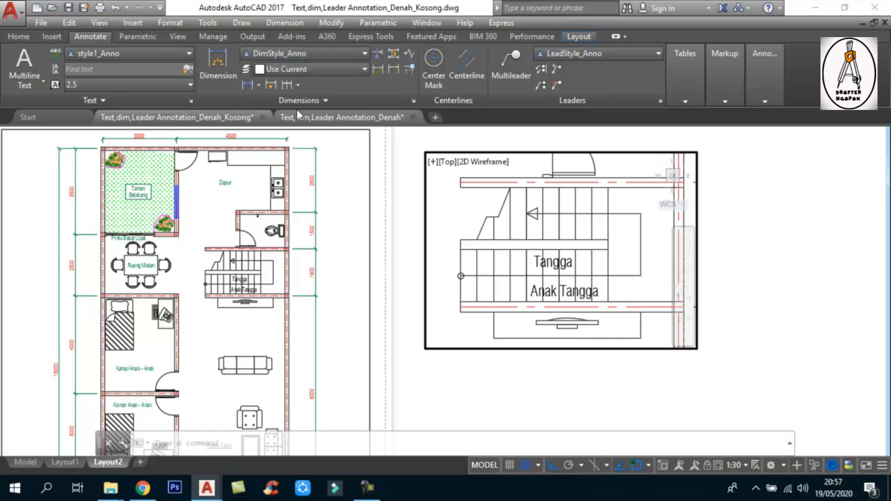
pyautogui.click(172, 54)
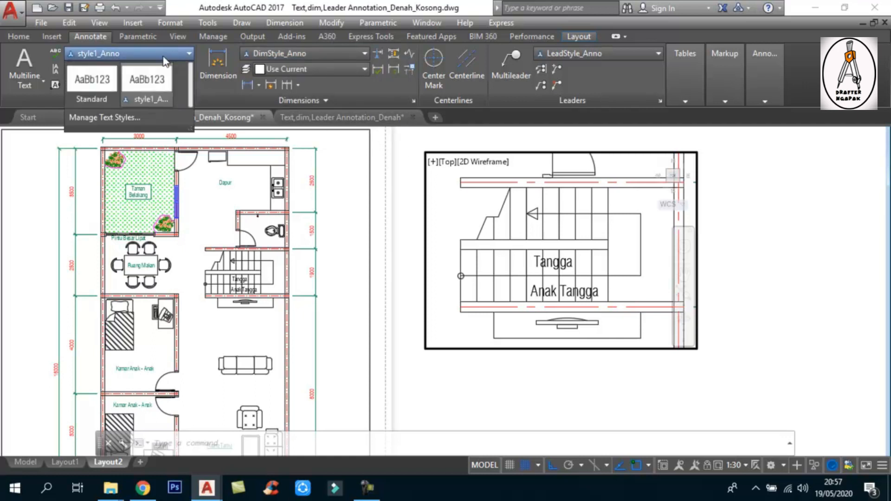
pyautogui.click(156, 100)
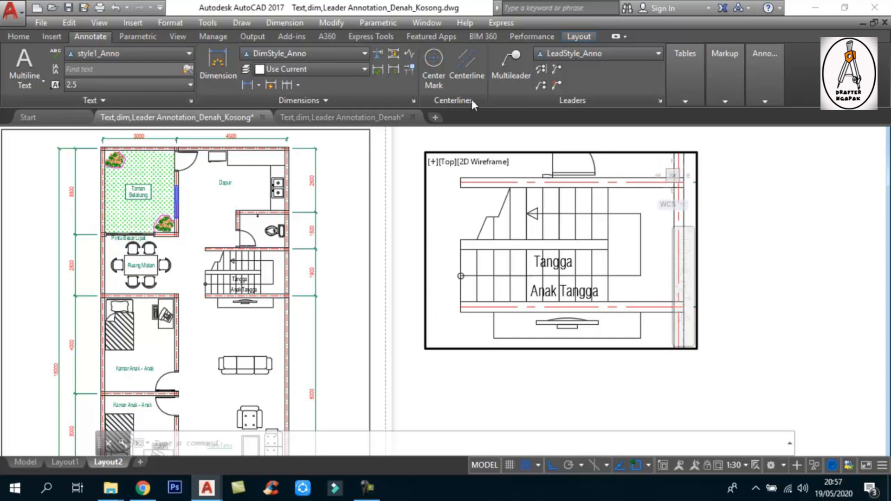
pyautogui.click(647, 53)
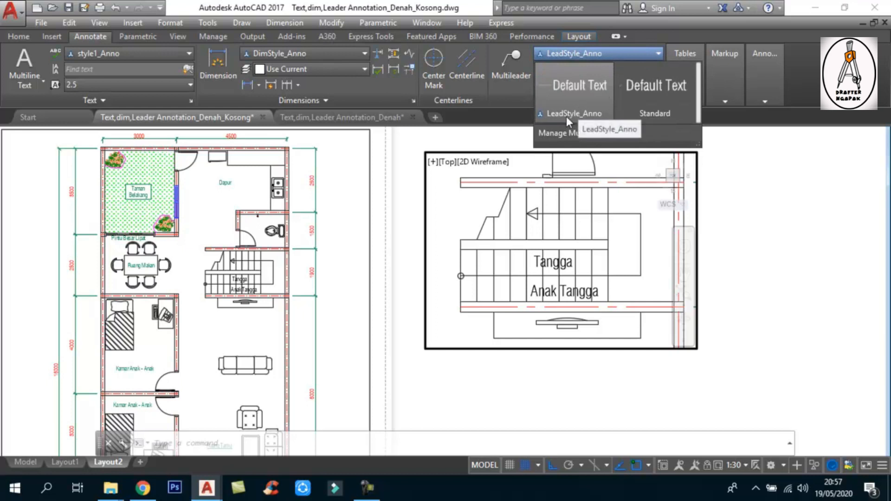
pyautogui.click(586, 116)
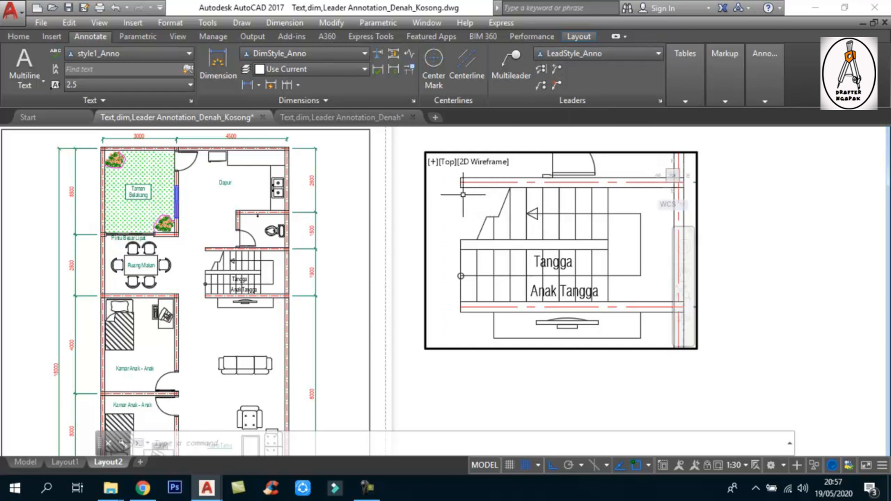
# Add a vertical linear dimension for the thickness of the wall below the staircase, at its left end.
pyautogui.click(247, 85)
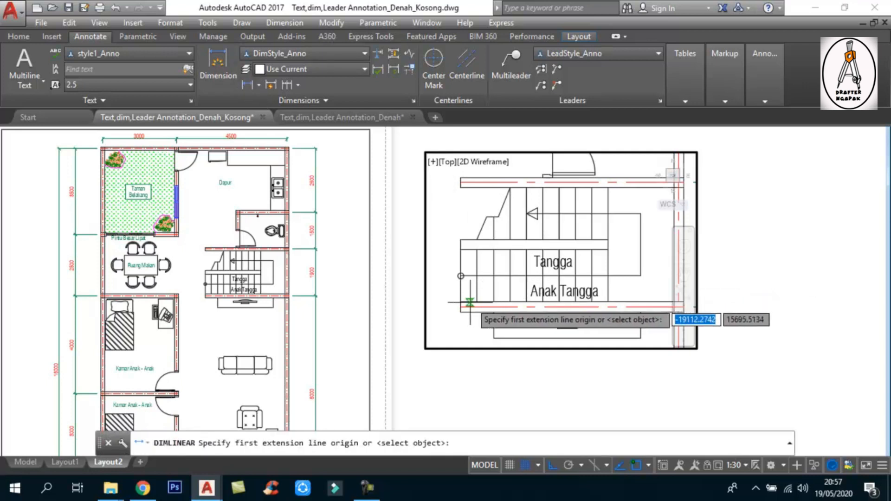
pyautogui.click(460, 312)
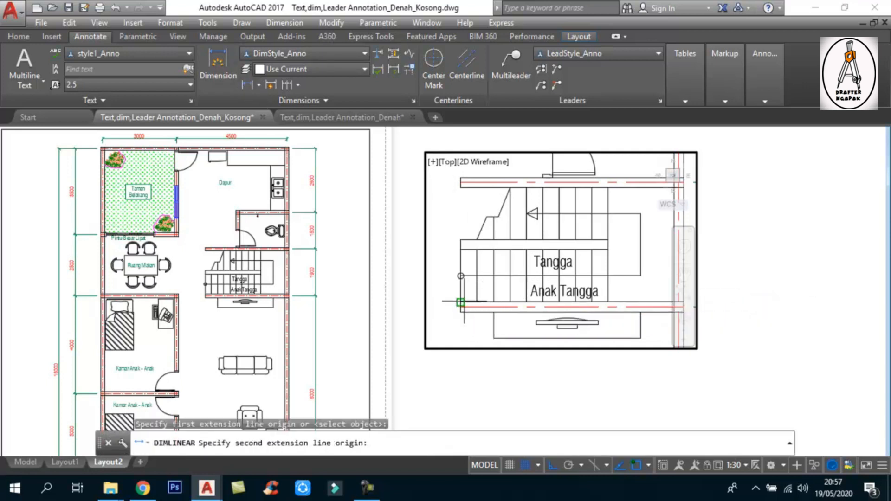
pyautogui.click(460, 306)
pyautogui.click(453, 306)
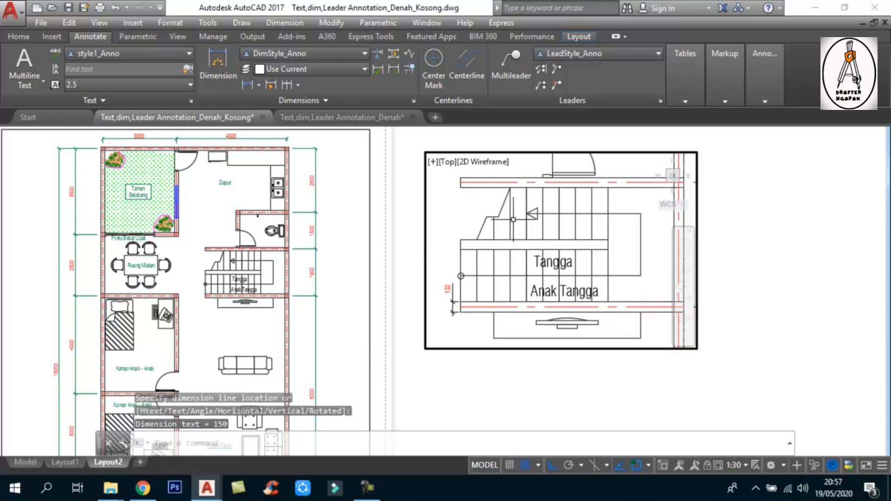
# Maximize the staircase viewport and move the lower wall dimension's text down so it sits centred beside its dimension line.
pyautogui.scroll(5, 475, 274)
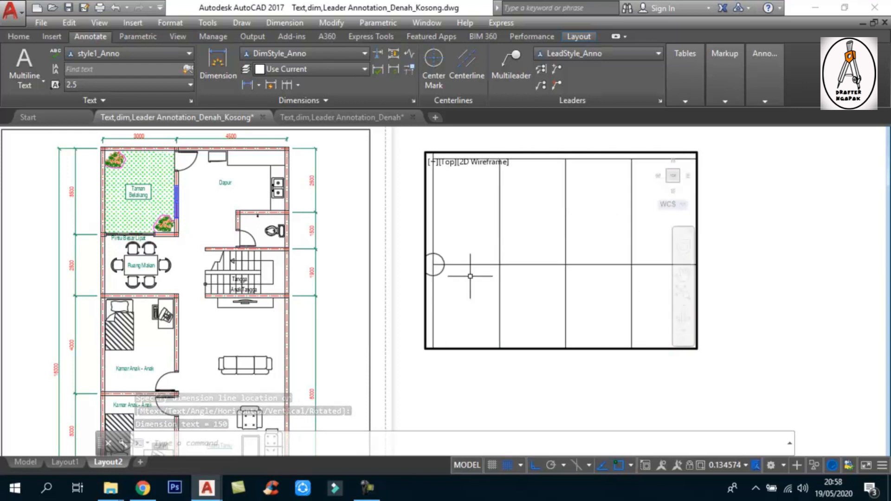
pyautogui.scroll(-3, 569, 244)
pyautogui.scroll(-3, 542, 253)
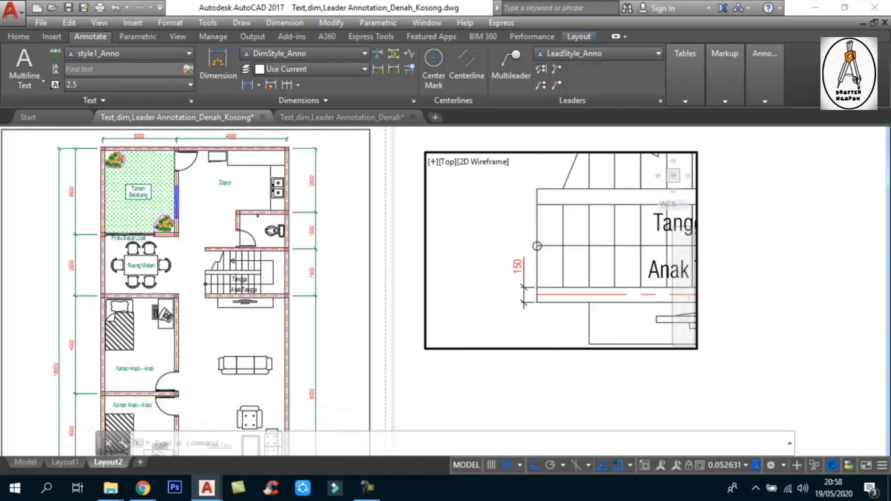
pyautogui.moveTo(579, 237); pyautogui.dragTo(496, 261, button='middle')
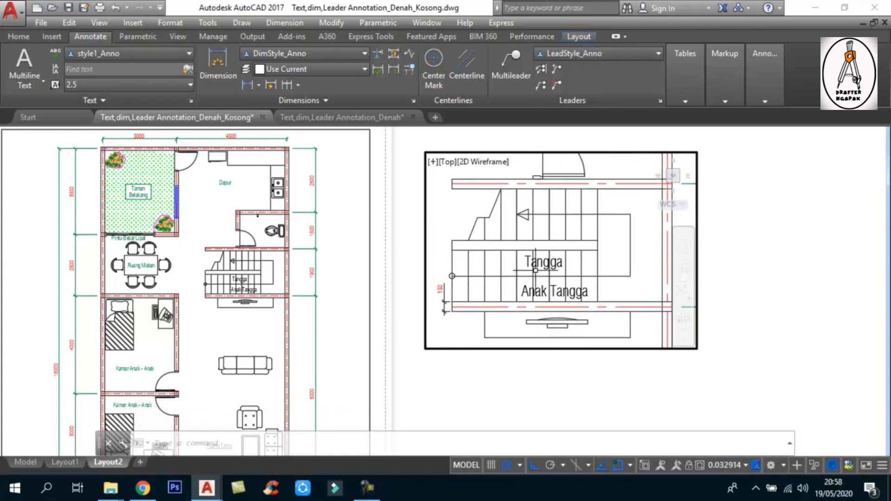
pyautogui.click(645, 464)
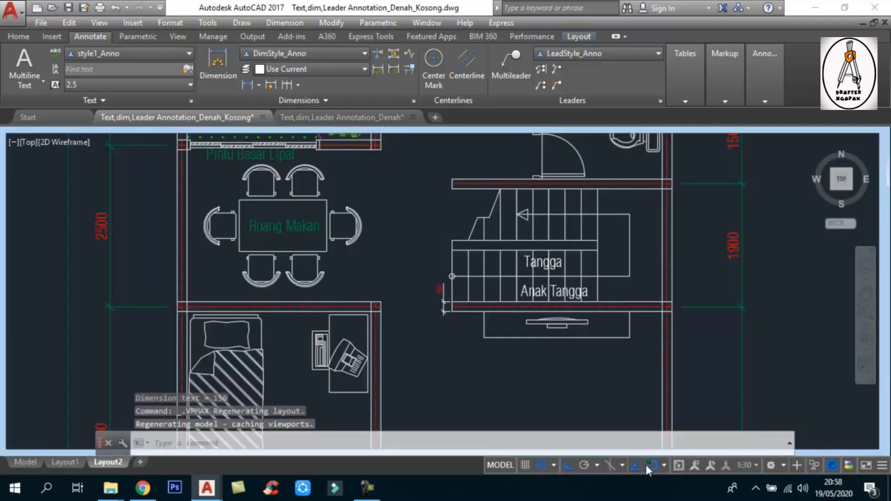
pyautogui.scroll(6, 443, 294)
pyautogui.click(423, 274)
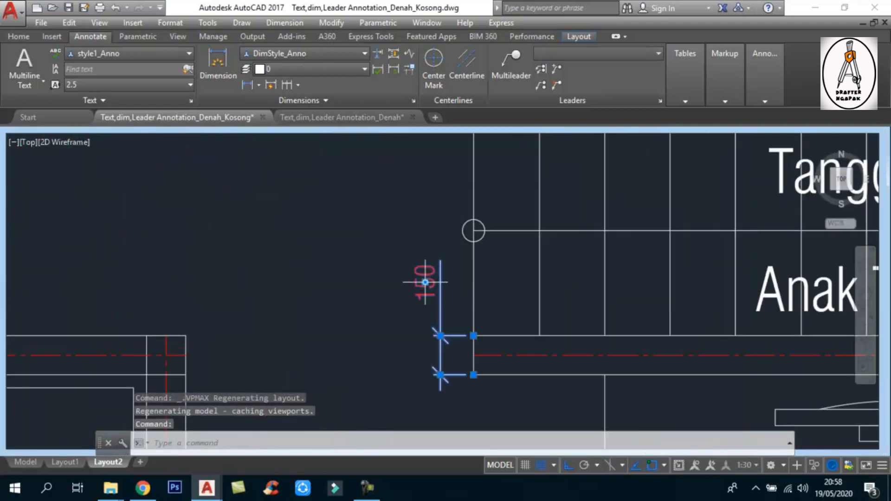
pyautogui.click(425, 281)
pyautogui.scroll(-2, 448, 321)
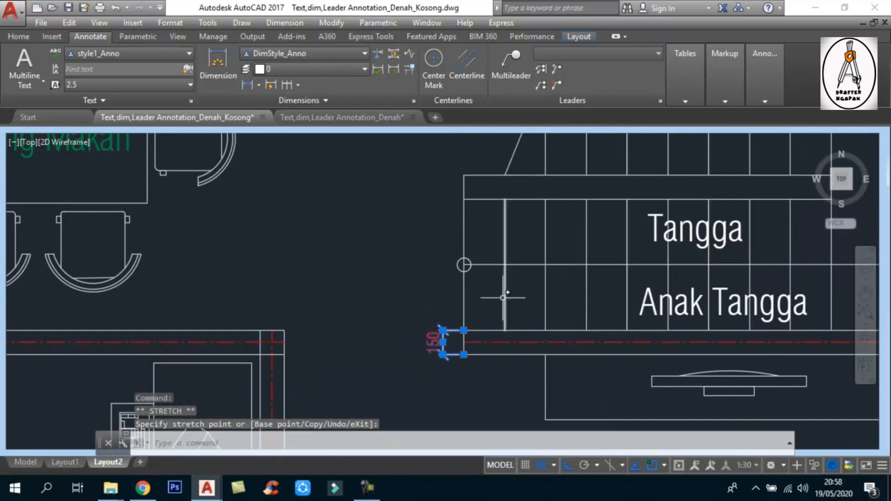
pyautogui.press('Escape')
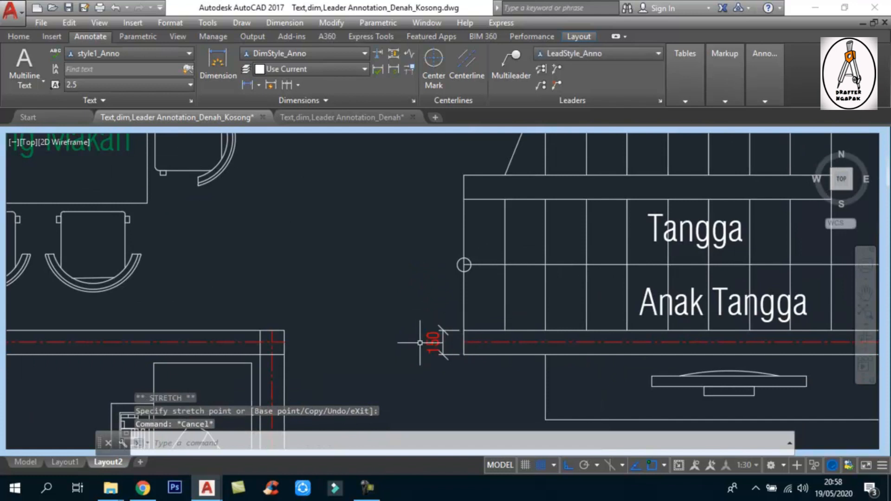
pyautogui.scroll(-2, 410, 343)
pyautogui.moveTo(447, 293); pyautogui.dragTo(432, 294, button='middle')
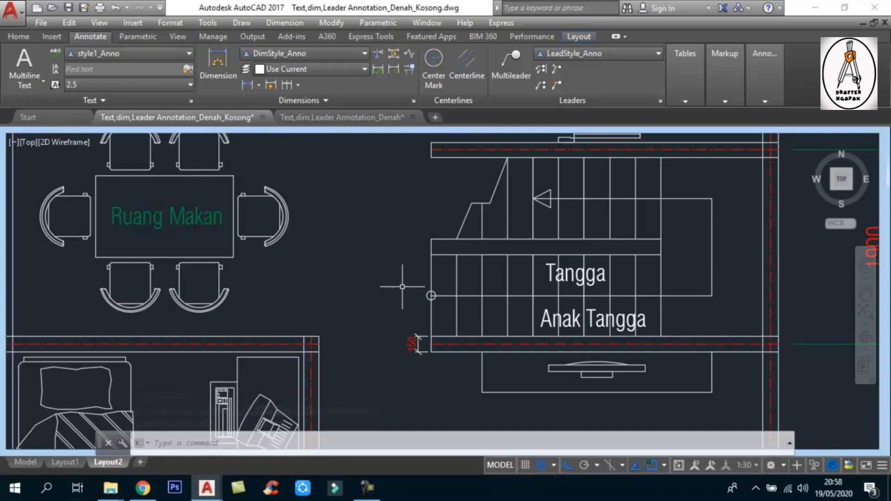
# Continue the dimension chain upward across the lower stair flight and the strip between the two flights.
pyautogui.click(288, 85)
pyautogui.click(431, 254)
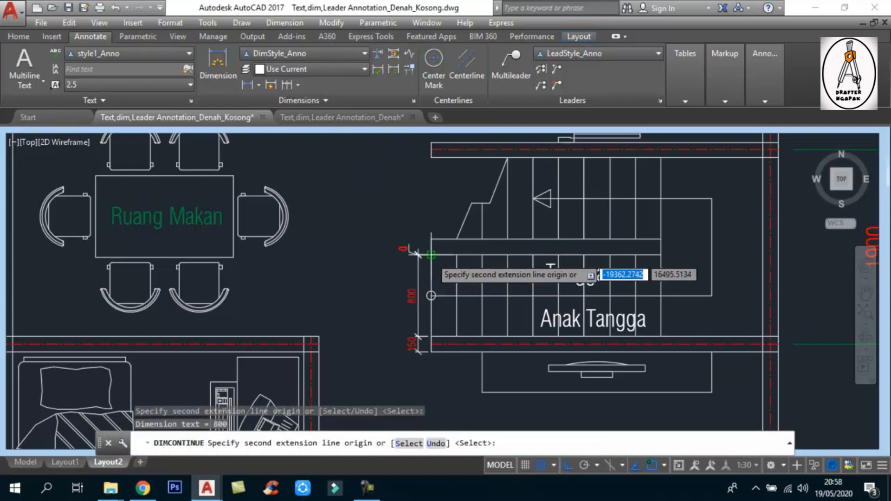
pyautogui.click(408, 239)
pyautogui.press('Escape')
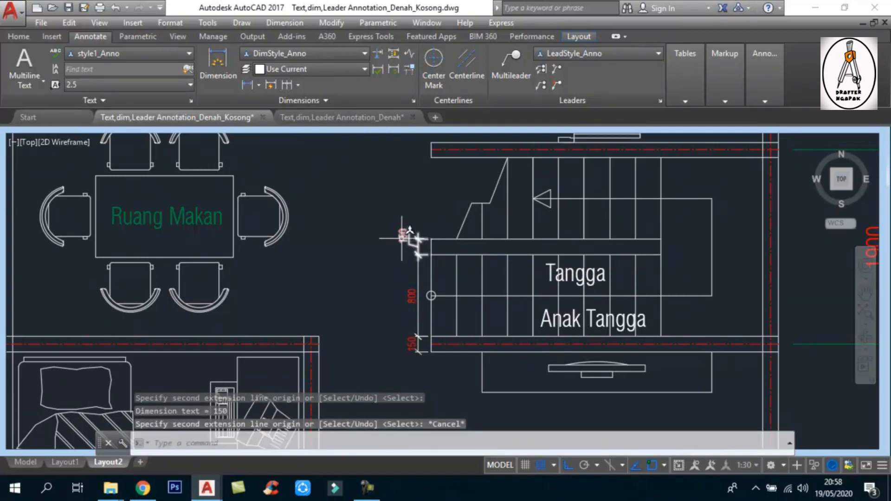
# Move the topmost dimension's text beside its dimension line at the strip between the flights, and restore the viewport to the layout.
pyautogui.scroll(2, 405, 238)
pyautogui.scroll(2, 403, 236)
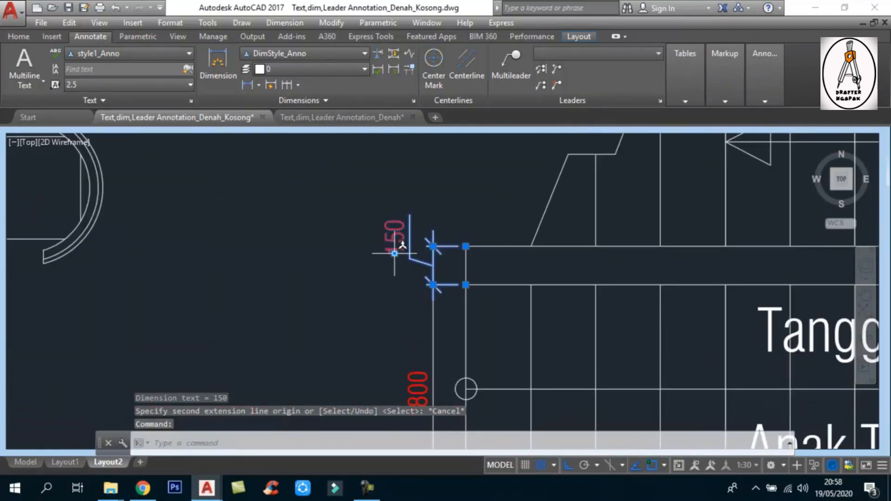
pyautogui.click(394, 250)
pyautogui.scroll(-4, 434, 249)
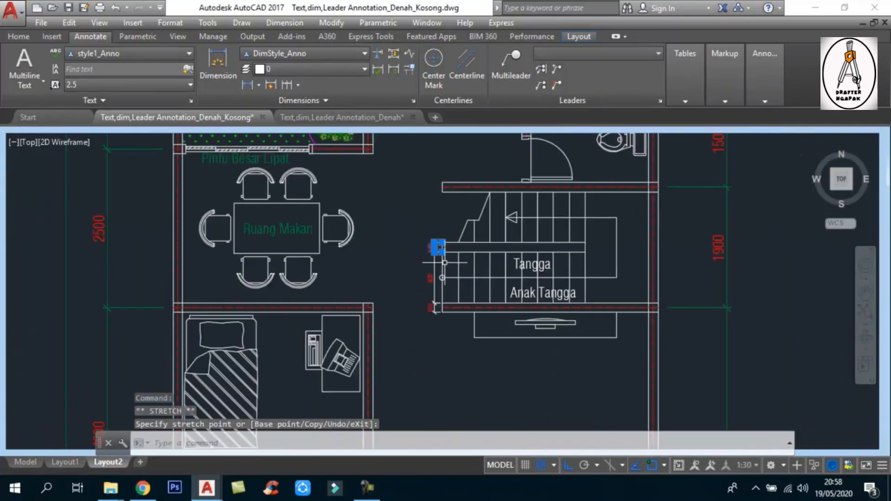
pyautogui.moveTo(438, 247); pyautogui.dragTo(421, 255, button='middle')
pyautogui.press('Escape')
pyautogui.press('Escape')
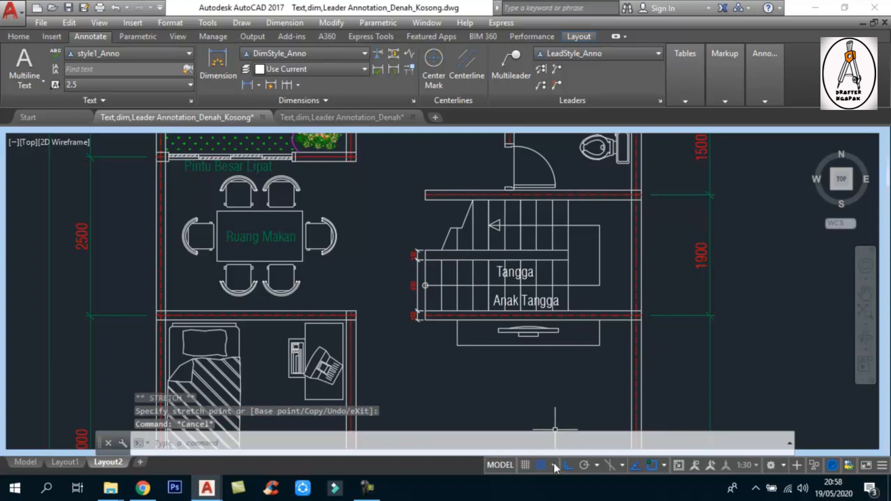
pyautogui.click(678, 465)
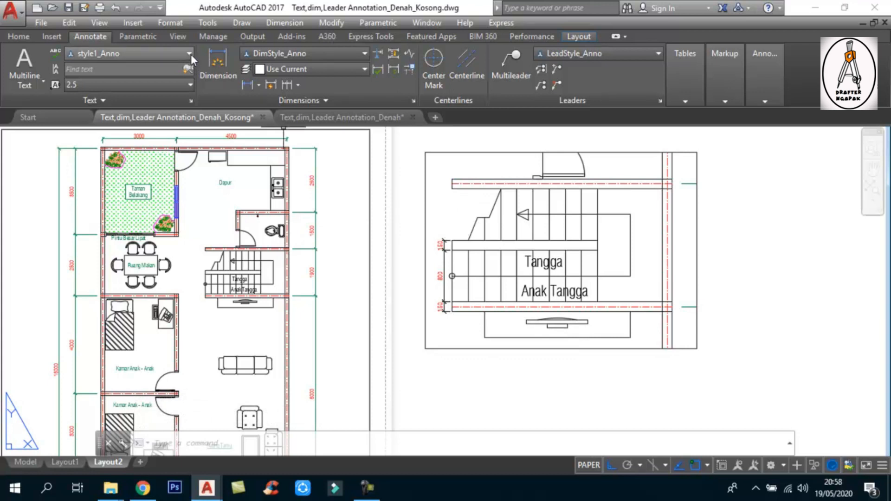
# Maximize the staircase viewport and add a vertical linear dimension across the upper stair flight, in line with the existing chain.
pyautogui.click(274, 54)
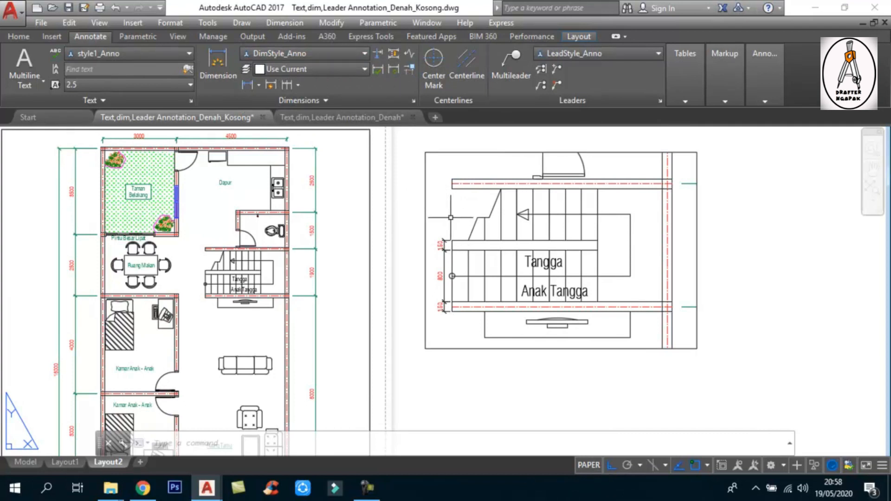
pyautogui.doubleClick(440, 217)
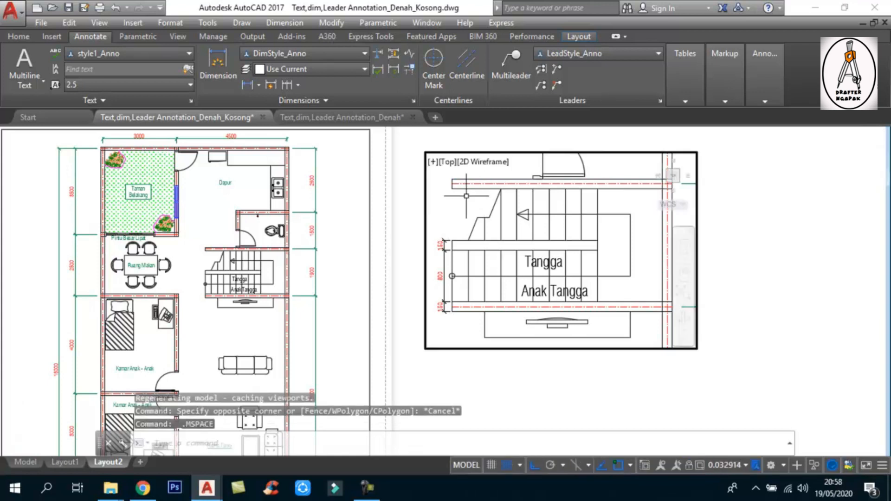
pyautogui.click(645, 466)
pyautogui.scroll(5, 459, 218)
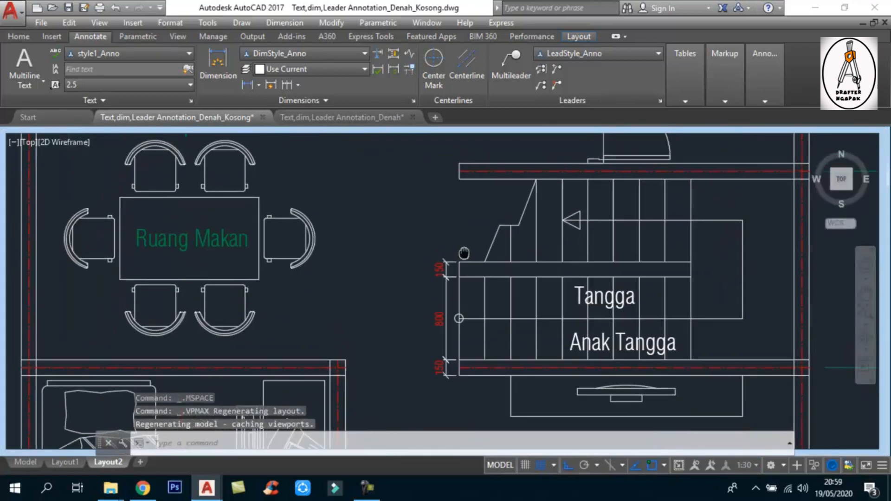
pyautogui.click(247, 84)
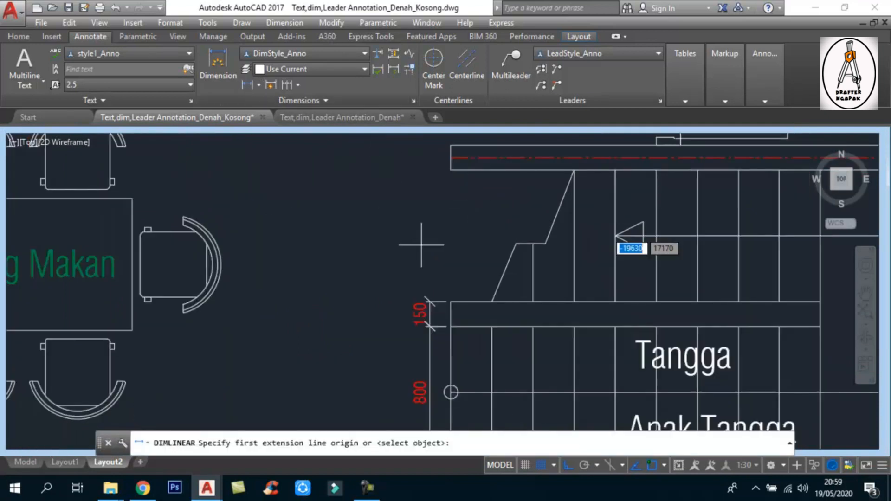
pyautogui.click(450, 302)
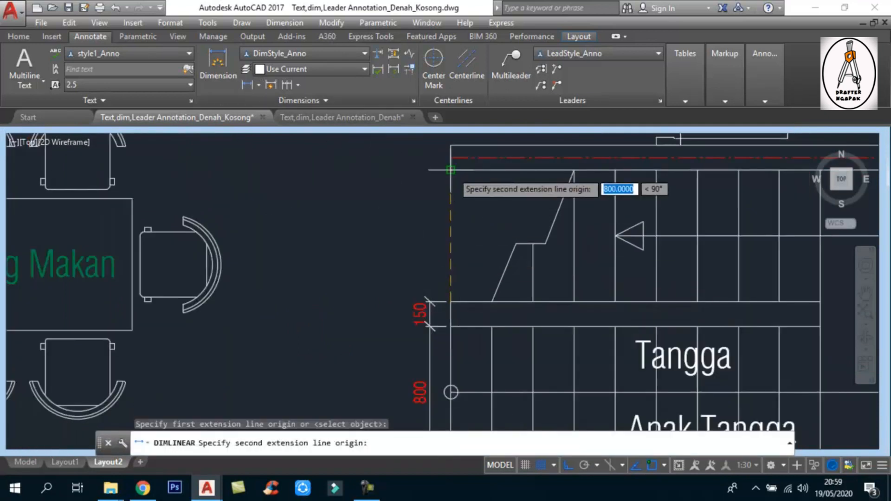
pyautogui.click(450, 170)
pyautogui.click(428, 302)
# Add a vertical linear dimension for the thickness of the wall above the staircase, at its left end.
pyautogui.press('Return')
pyautogui.click(450, 171)
pyautogui.click(450, 145)
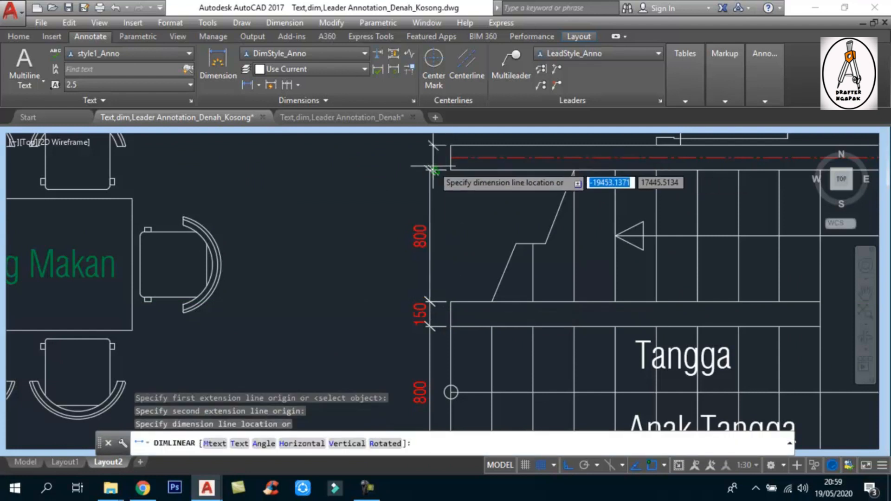
pyautogui.click(428, 179)
# Move the upper wall dimension's text down so it sits centred beside its dimension line.
pyautogui.moveTo(458, 181); pyautogui.dragTo(446, 254, button='middle')
pyautogui.scroll(2, 425, 212)
pyautogui.click(412, 191)
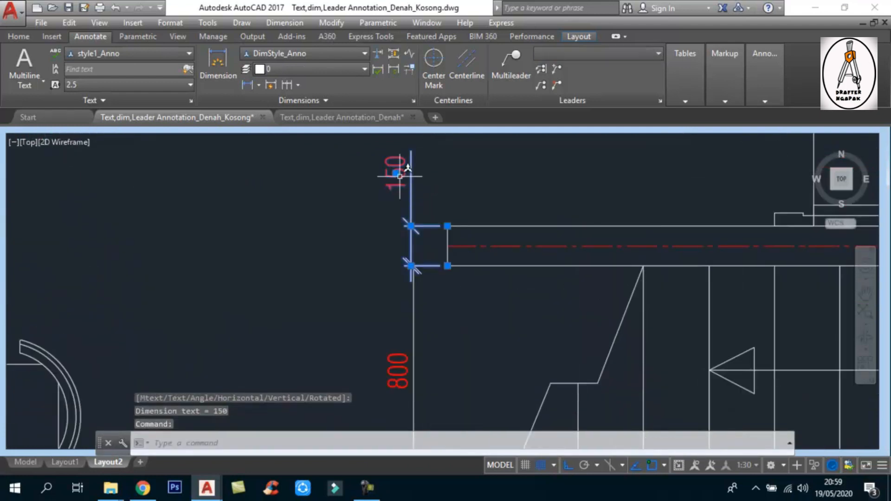
pyautogui.click(396, 174)
pyautogui.click(411, 246)
pyautogui.scroll(4, 418, 260)
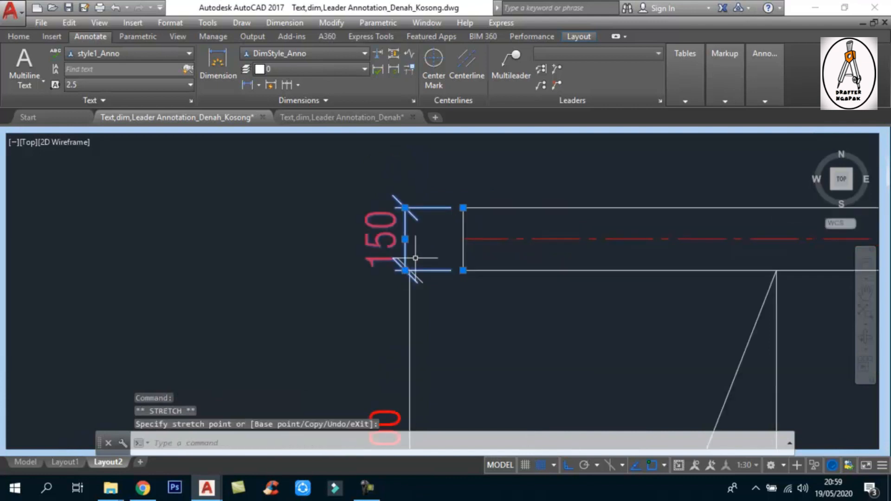
pyautogui.click(399, 275)
pyautogui.click(402, 276)
pyautogui.scroll(-5, 437, 240)
pyautogui.scroll(2, 436, 239)
pyautogui.press('Escape')
# Assign all the dimensions in the staircase's left chain to the DIN layer.
pyautogui.click(416, 175)
pyautogui.click(404, 328)
pyautogui.click(51, 36)
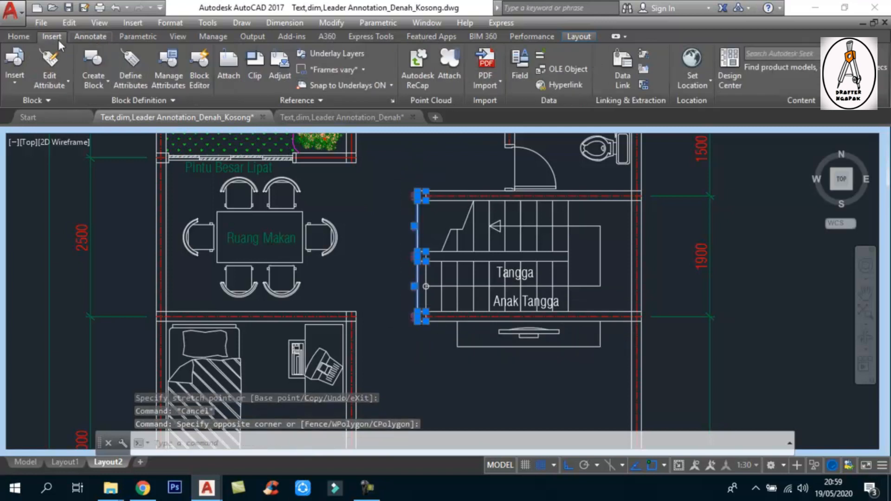
pyautogui.click(19, 37)
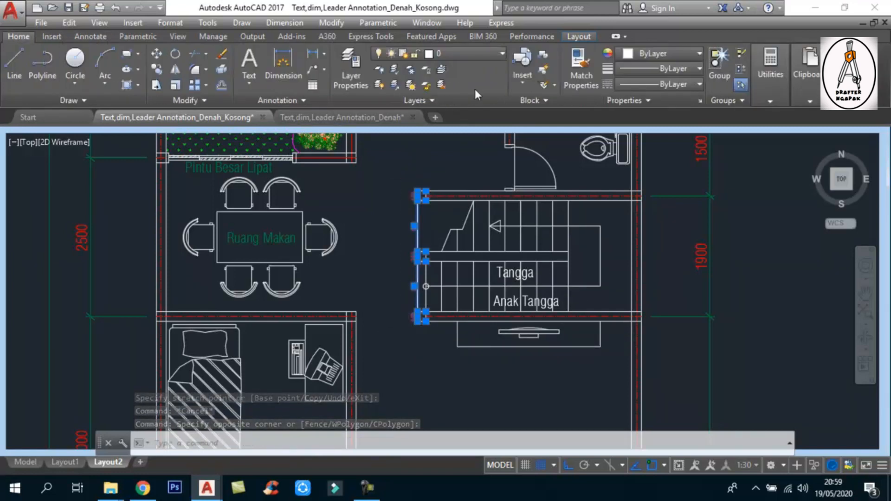
pyautogui.click(672, 55)
pyautogui.click(672, 55)
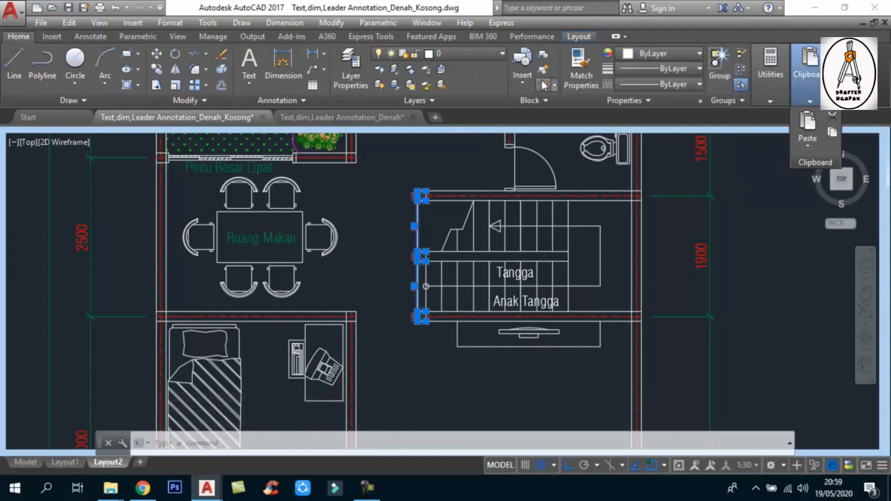
pyautogui.click(480, 53)
pyautogui.click(462, 164)
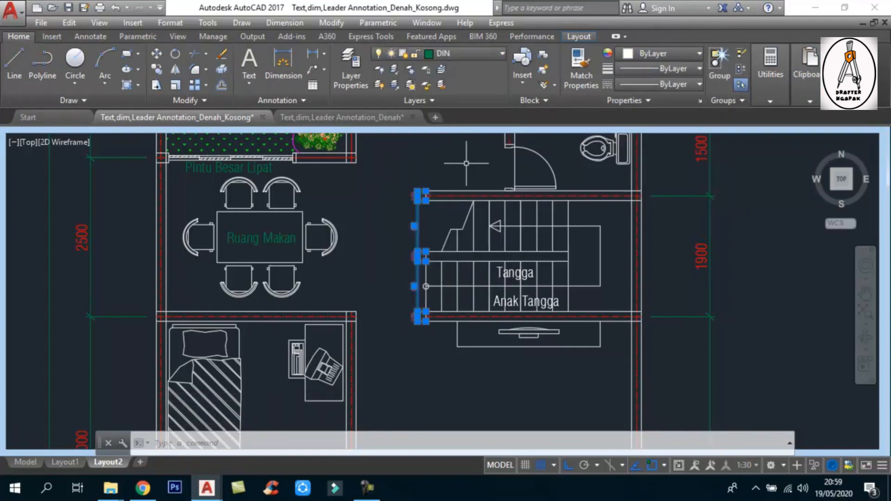
pyautogui.press('Escape')
pyautogui.scroll(2, 446, 262)
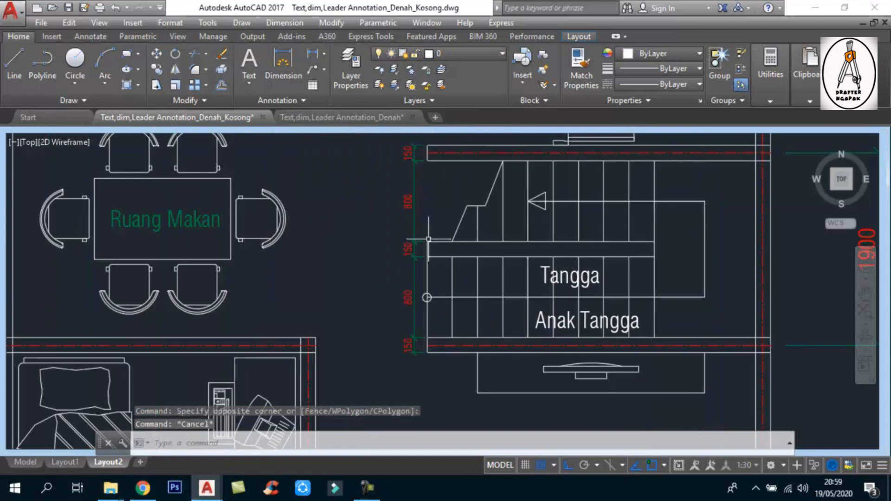
pyautogui.moveTo(431, 238); pyautogui.dragTo(435, 247, button='middle')
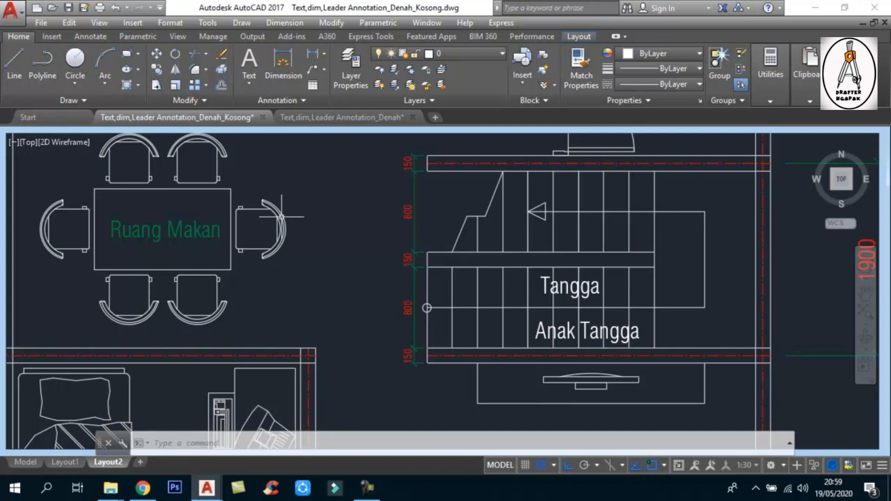
# Place the multiline text "1" in style1_Anno on the first tread of the lower stair flight.
pyautogui.click(87, 34)
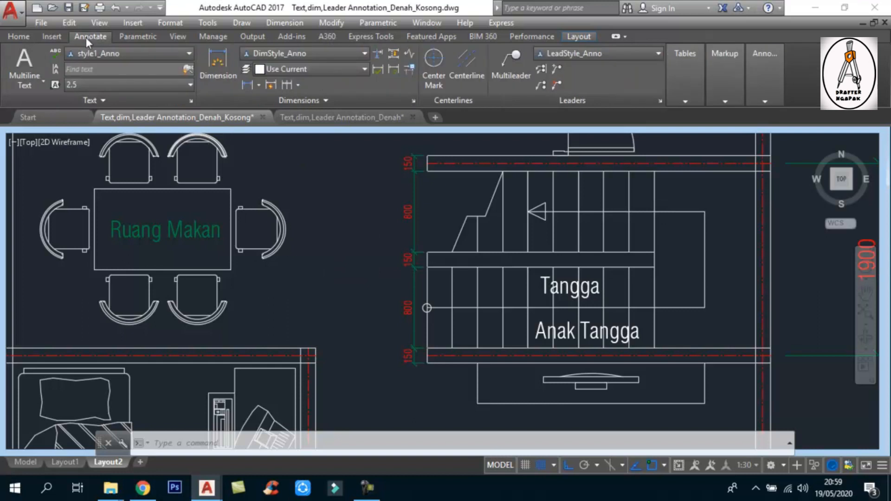
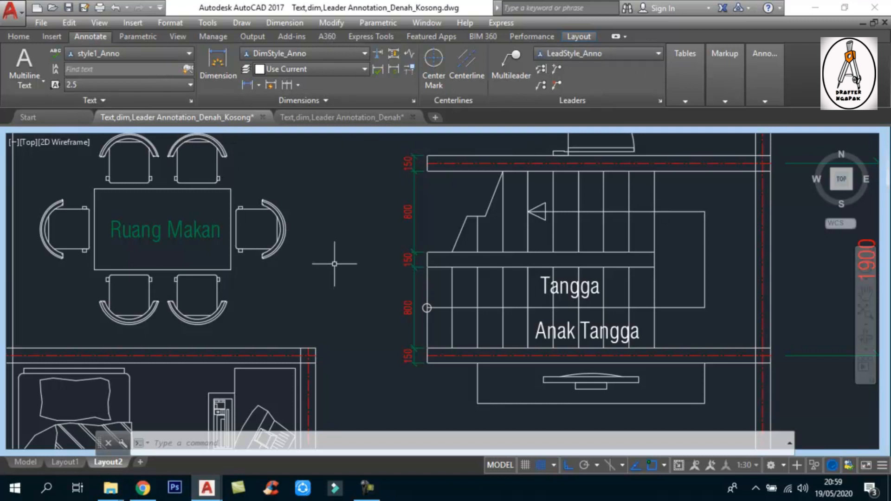
pyautogui.write('t')
pyautogui.press('Return')
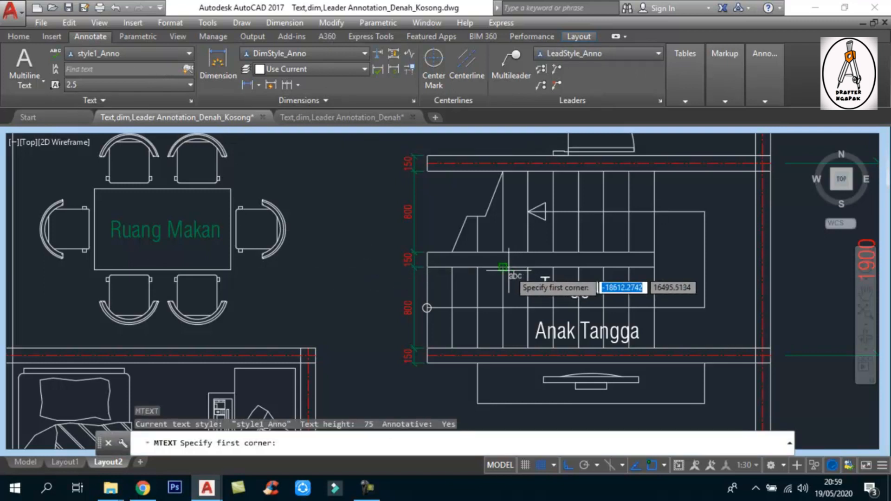
pyautogui.scroll(3, 519, 239)
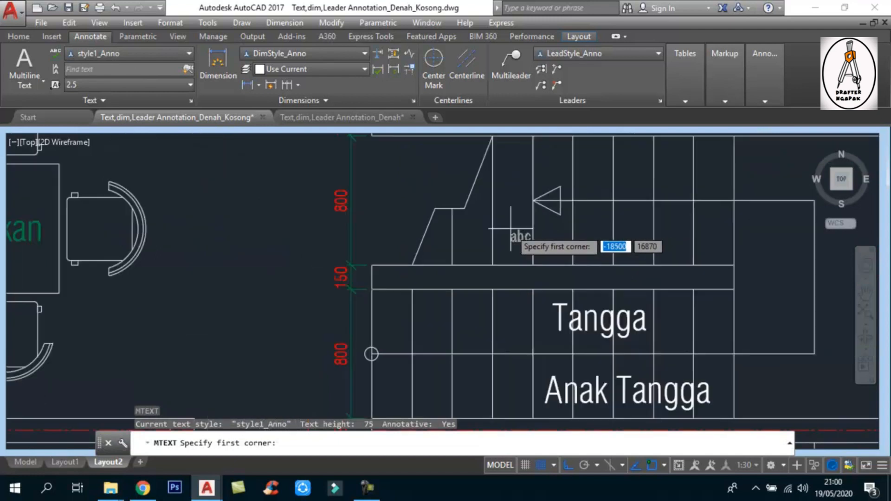
pyautogui.scroll(-3, 499, 245)
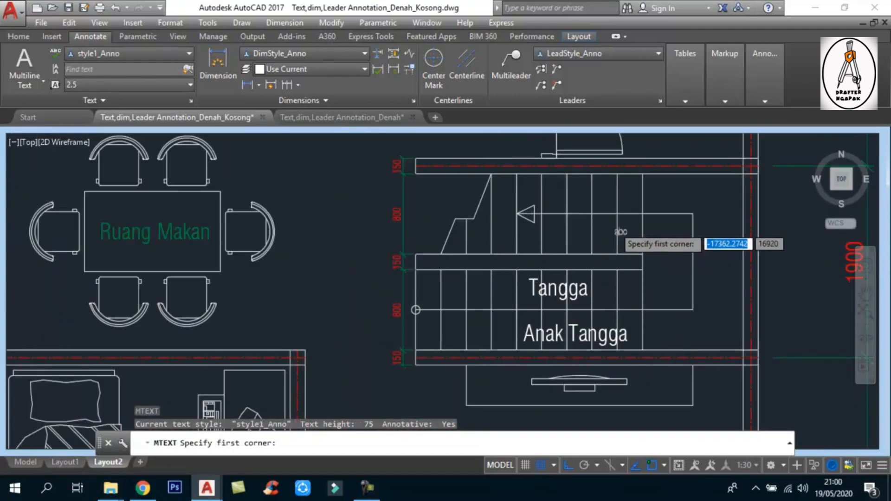
pyautogui.scroll(2, 614, 227)
pyautogui.scroll(-2, 537, 236)
pyautogui.scroll(2, 428, 297)
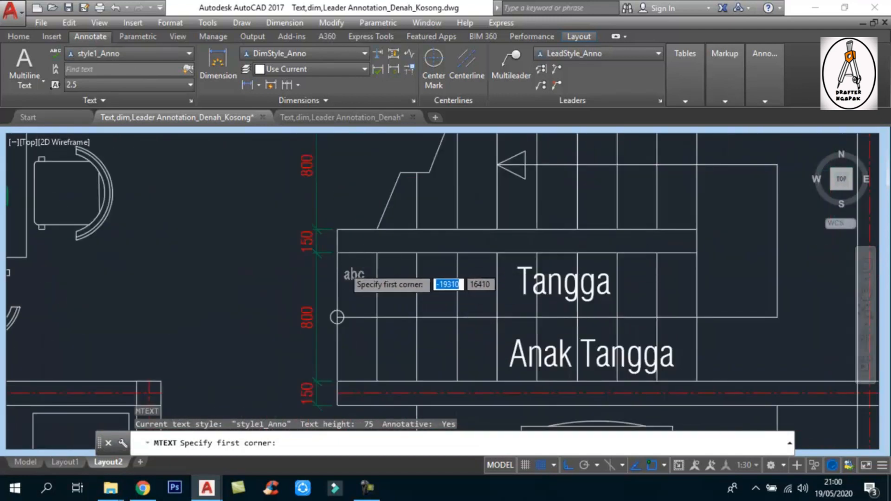
pyautogui.scroll(3, 342, 263)
pyautogui.click(342, 263)
pyautogui.click(381, 283)
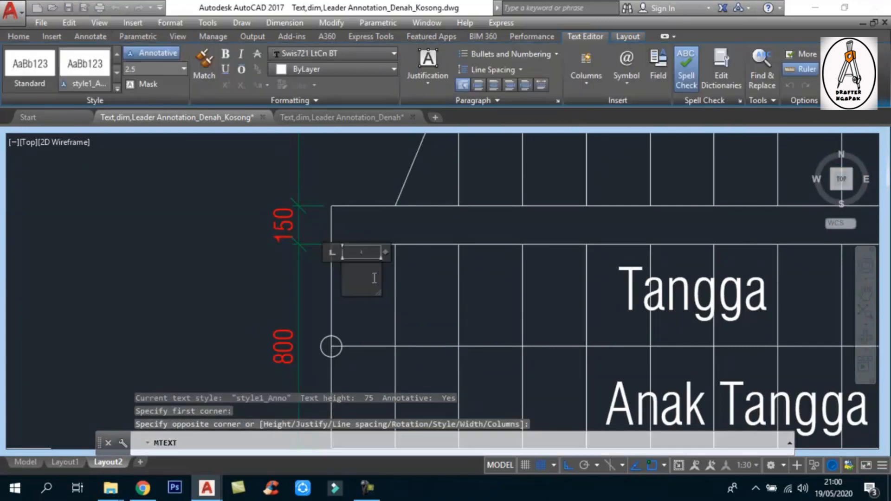
pyautogui.click(404, 232)
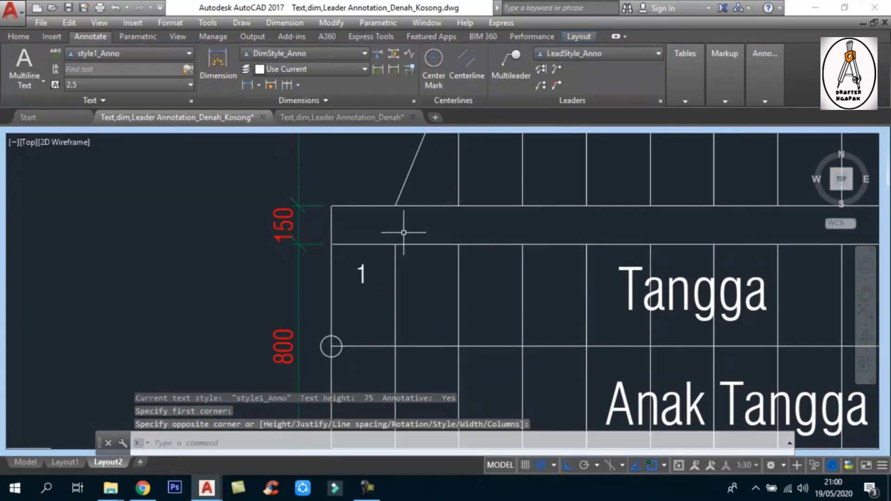
# Copy the tread number "1" horizontally onto the second, third and fourth treads of the lower flight.
pyautogui.scroll(-3, 403, 232)
pyautogui.scroll(1, 446, 259)
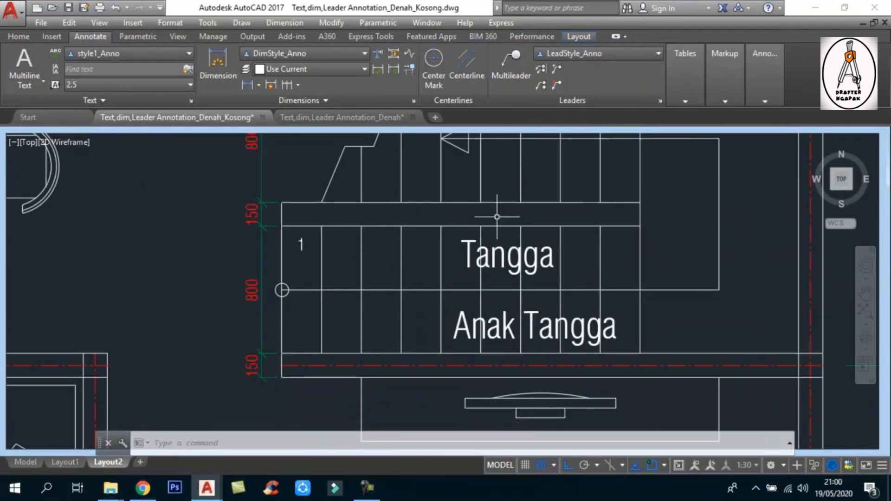
pyautogui.write('co')
pyautogui.press('Return')
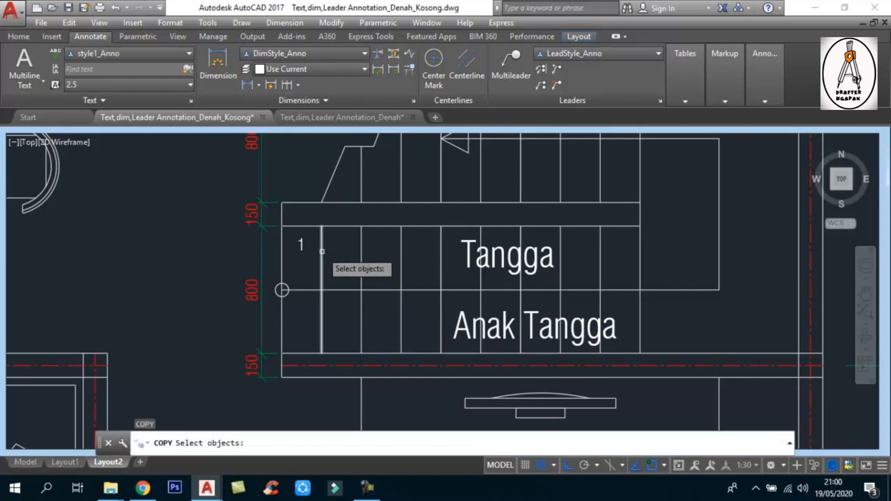
pyautogui.scroll(2, 310, 242)
pyautogui.click(297, 240)
pyautogui.click(287, 235)
pyautogui.click(300, 252)
pyautogui.press('Return')
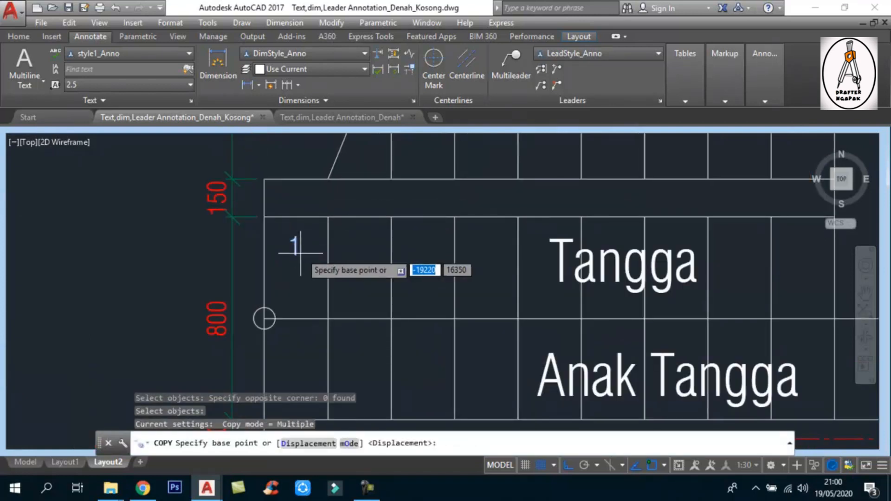
pyautogui.click(301, 253)
pyautogui.click(362, 253)
pyautogui.click(423, 253)
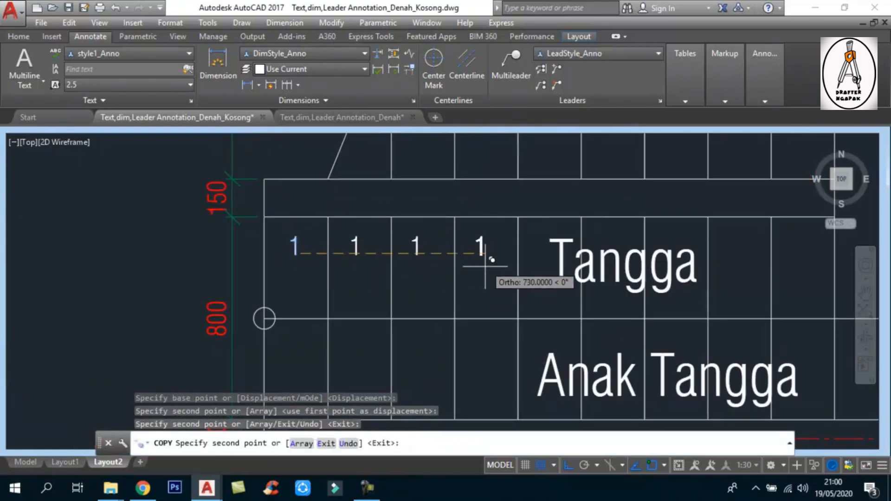
pyautogui.click(485, 265)
pyautogui.press('Escape')
# Edit the three copied tread numbers to read 2, 3 and 4 in order.
pyautogui.doubleClick(362, 241)
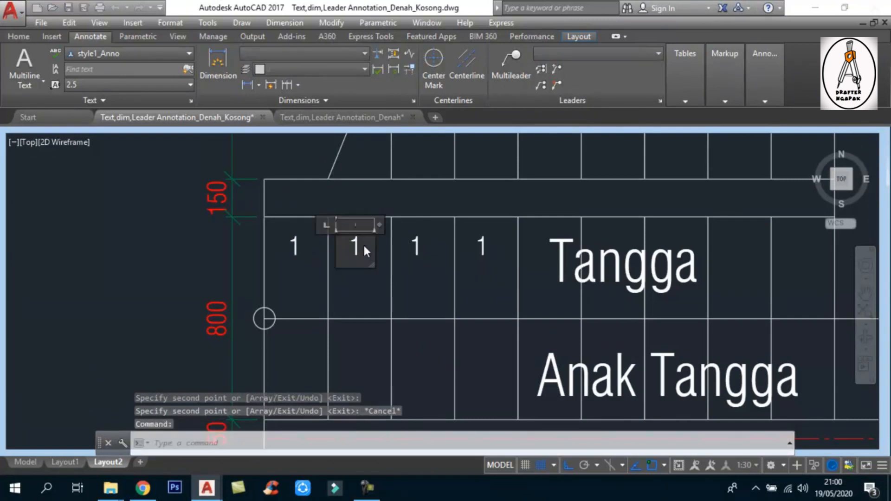
pyautogui.write('2')
pyautogui.click(418, 239)
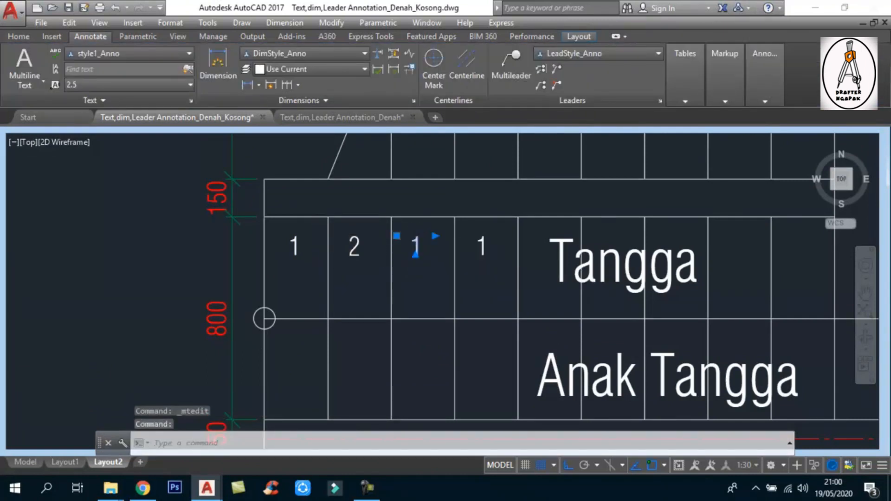
pyautogui.doubleClick(411, 246)
pyautogui.click(483, 241)
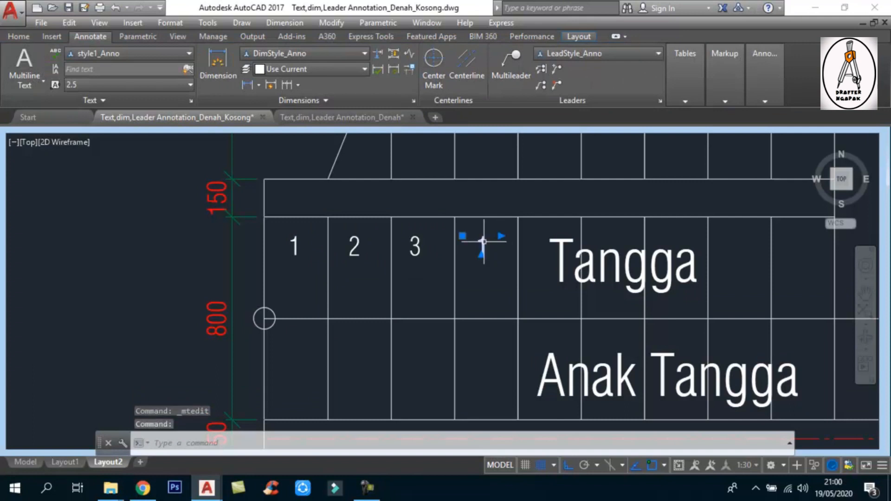
pyautogui.doubleClick(482, 246)
pyautogui.write('4')
pyautogui.click(471, 311)
pyautogui.scroll(-5, 471, 310)
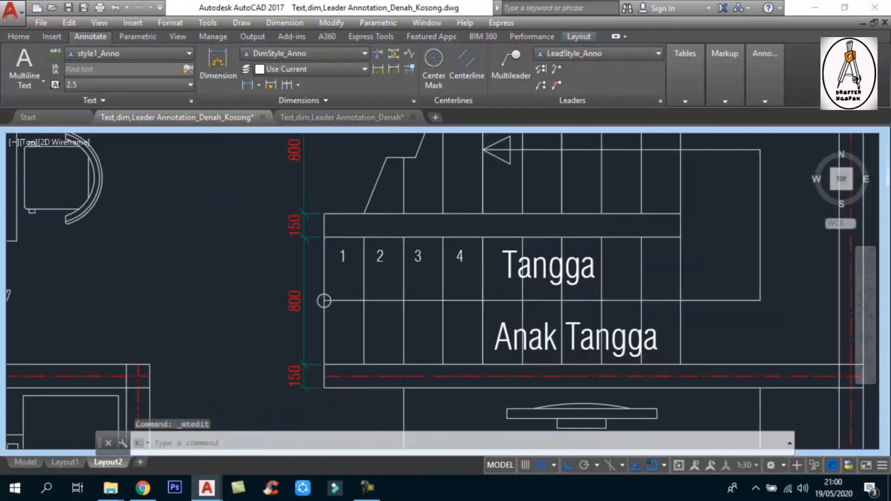
# Add the multiline text "Ini Televisi" in style1_Anno below the television symbol and centre-align it.
pyautogui.scroll(6, 495, 338)
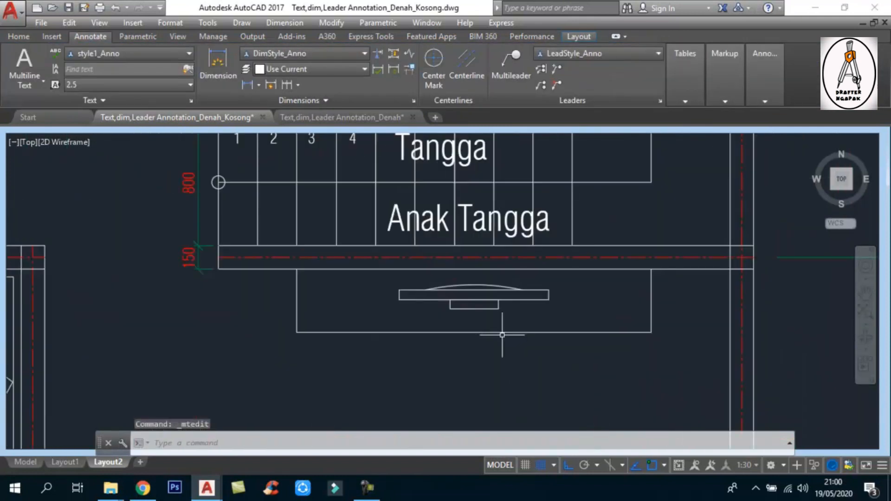
pyautogui.write('t')
pyautogui.press('Return')
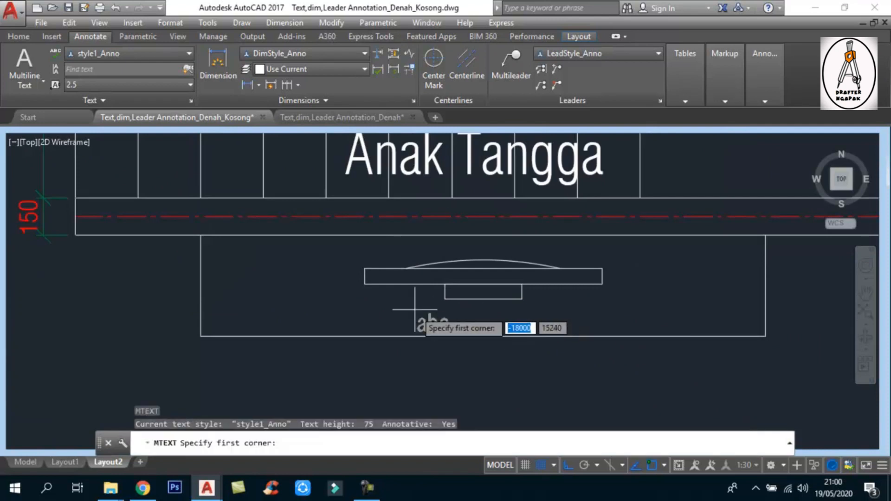
pyautogui.click(378, 309)
pyautogui.click(599, 328)
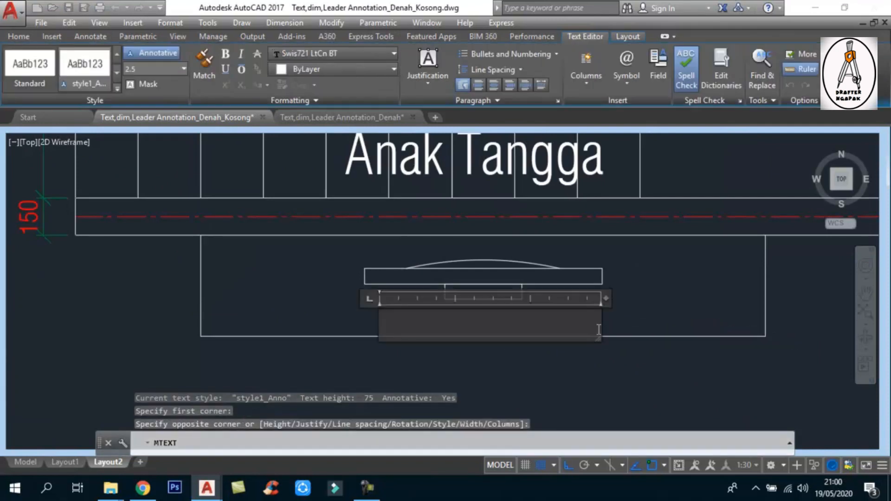
pyautogui.write('Ini Televisi')
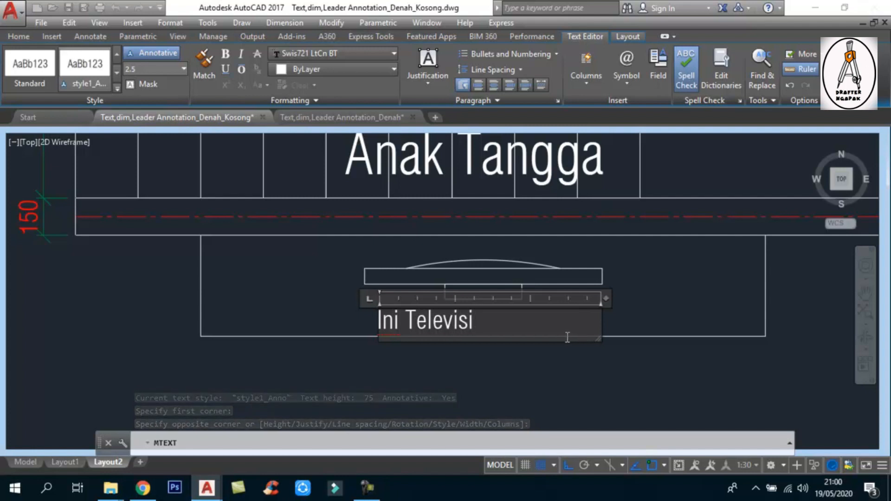
pyautogui.hotkey('ctrl', 'a')
pyautogui.click(500, 86)
pyautogui.click(710, 285)
pyautogui.scroll(-4, 553, 312)
pyautogui.moveTo(525, 230); pyautogui.dragTo(517, 288, button='middle')
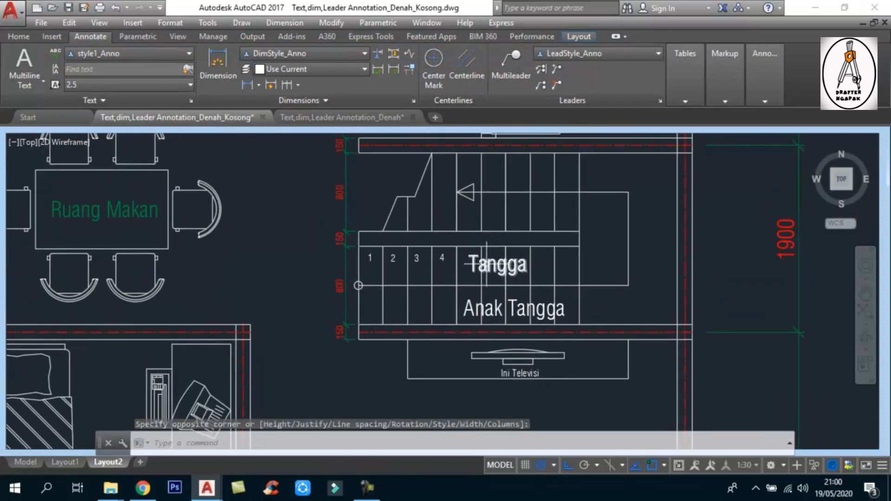
# Add a LeadStyle_Anno multileader pointing to the front edge of the lower flight's first tread, with the text "Anak Tangga".
pyautogui.moveTo(460, 236); pyautogui.dragTo(448, 251, button='middle')
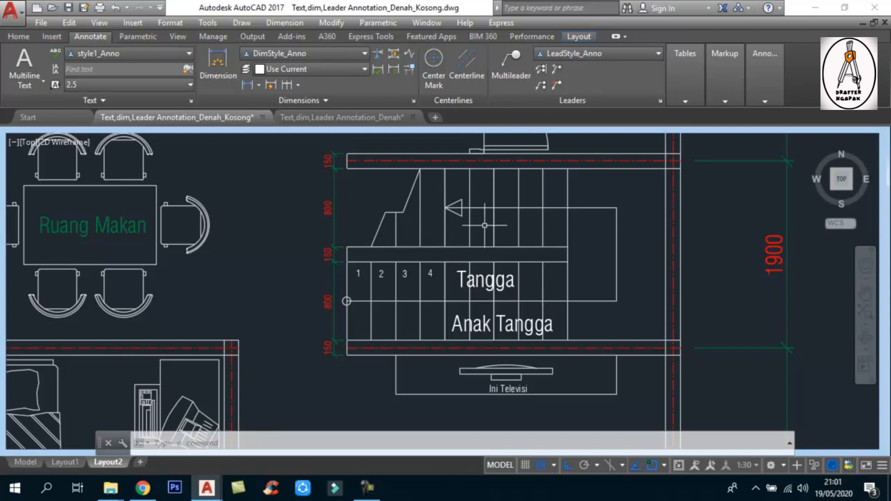
pyautogui.scroll(-2, 484, 225)
pyautogui.scroll(3, 400, 190)
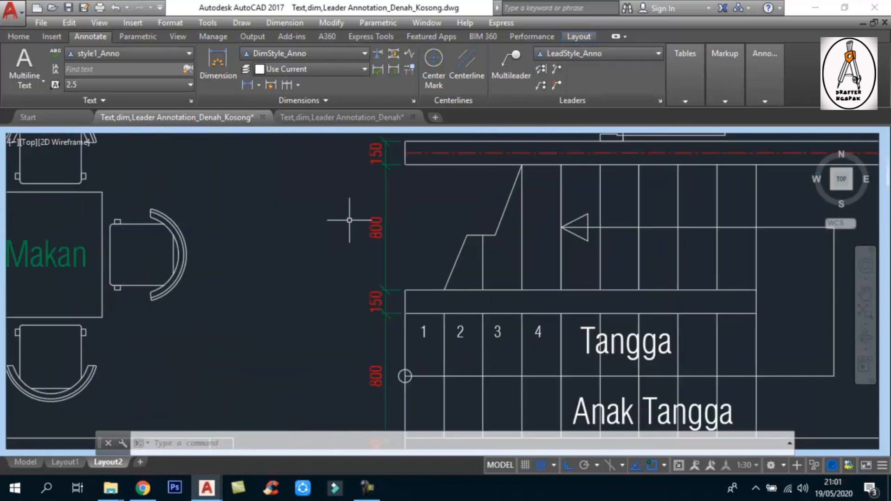
pyautogui.scroll(-1, 397, 193)
pyautogui.scroll(2, 431, 222)
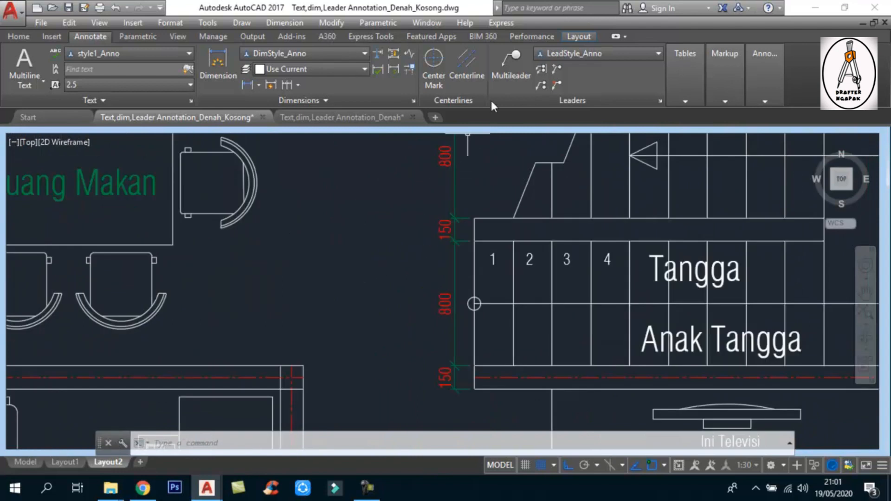
pyautogui.click(504, 60)
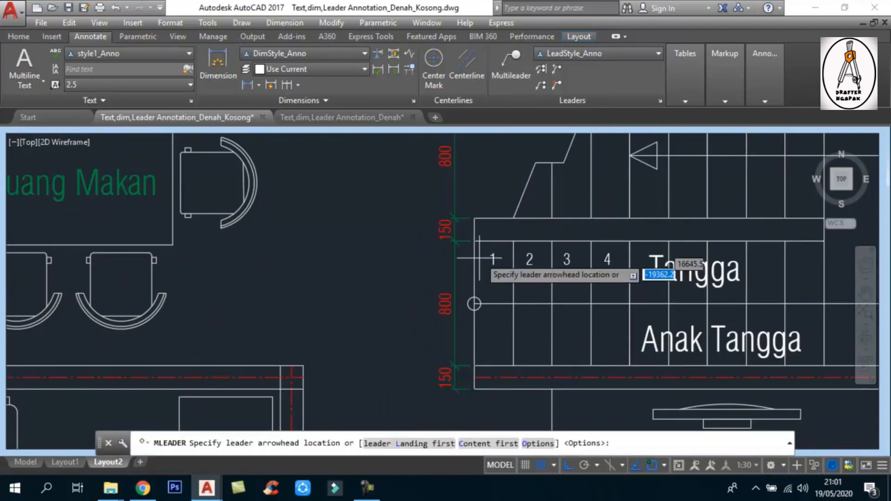
pyautogui.click(473, 304)
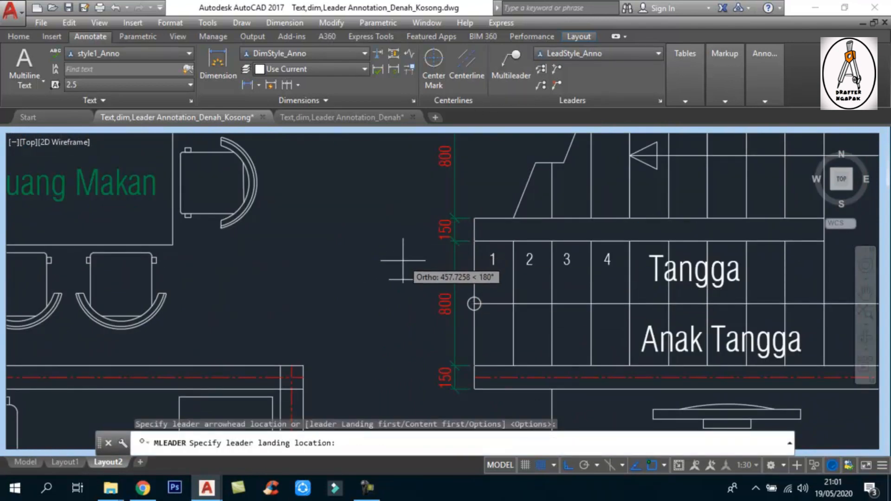
pyautogui.press('F8')
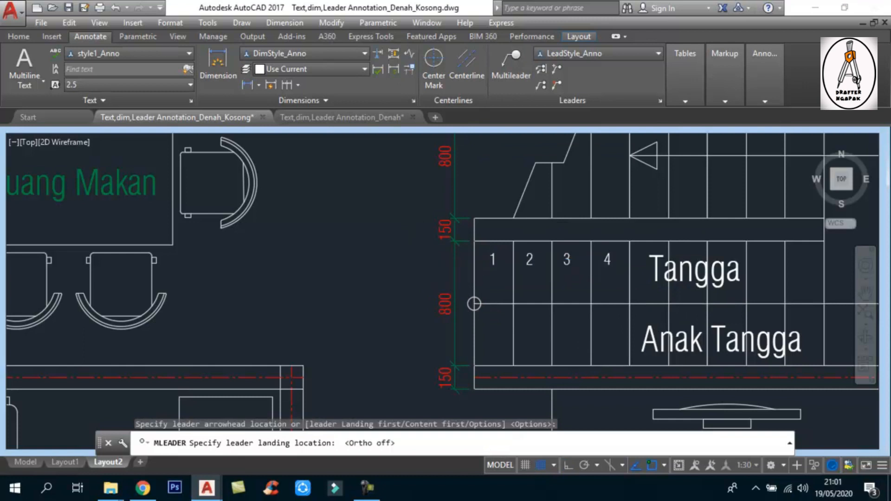
pyautogui.write('Anak')
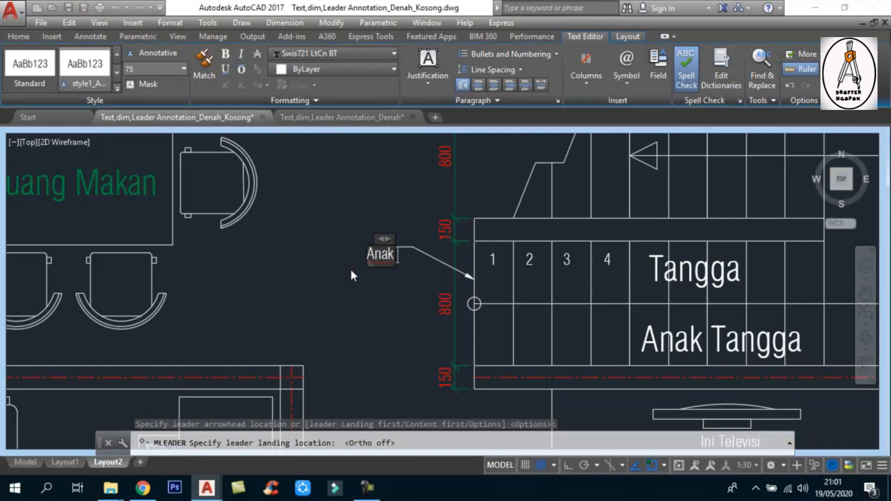
pyautogui.write(' Tangga')
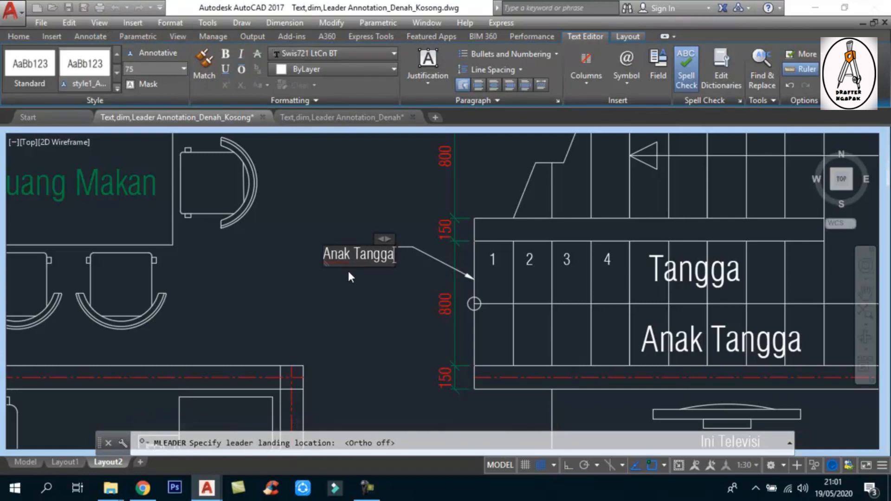
pyautogui.click(371, 293)
# Assign the "Anak Tangga" leader to the DIN layer.
pyautogui.click(400, 264)
pyautogui.click(381, 243)
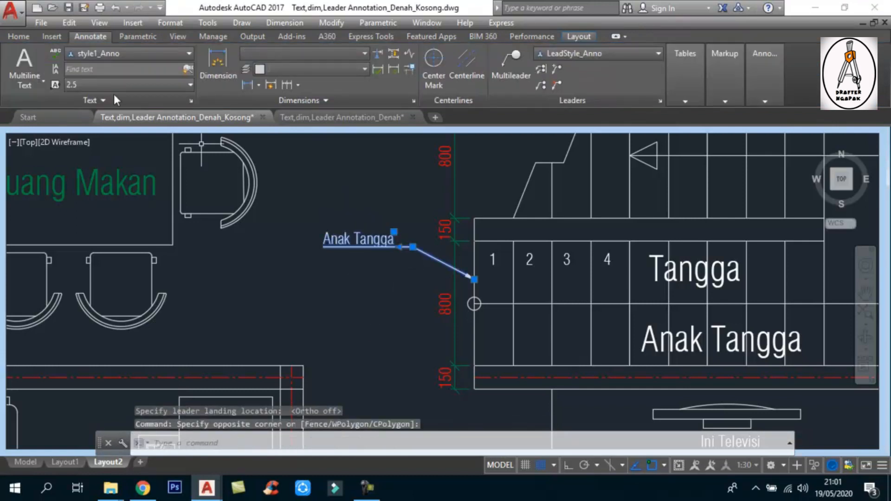
pyautogui.click(19, 36)
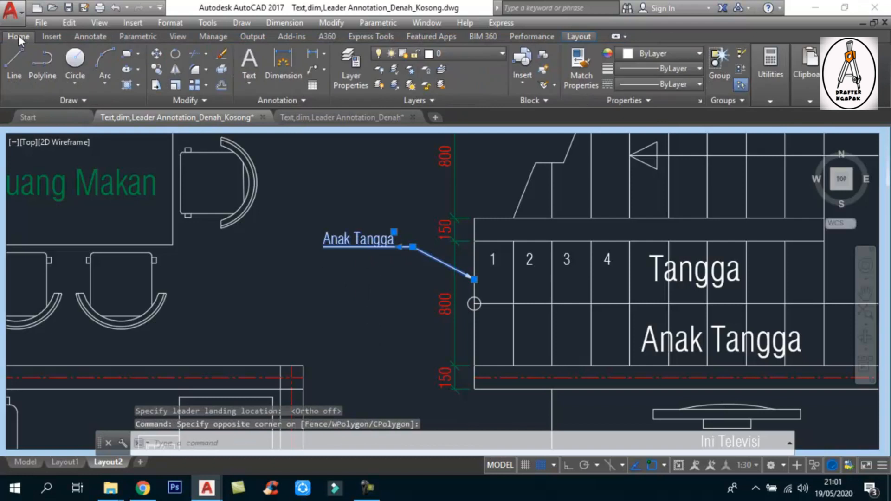
pyautogui.click(454, 53)
pyautogui.click(459, 163)
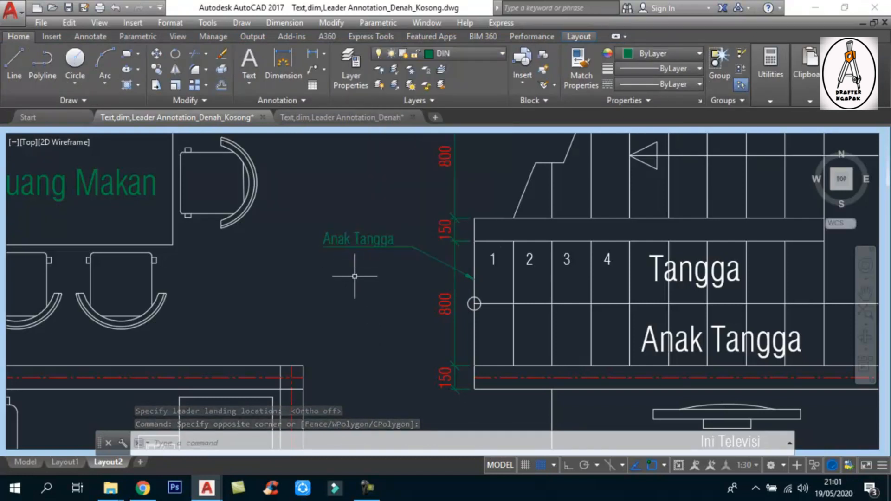
pyautogui.press('Escape')
# Return to paper space and move the staircase detail viewport horizontally about 28 units away from the main plan sheet.
pyautogui.scroll(-2, 348, 271)
pyautogui.scroll(-2, 342, 278)
pyautogui.scroll(2, 473, 252)
pyautogui.moveTo(473, 252)
pyautogui.mouseDown(button='middle')
pyautogui.moveTo(453, 257)
pyautogui.moveTo(463, 249)
pyautogui.mouseUp(button='middle')
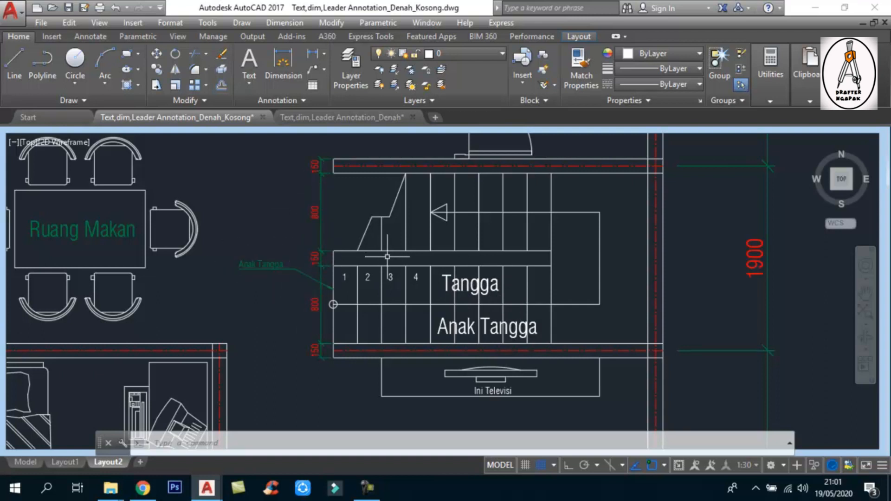
pyautogui.moveTo(492, 243); pyautogui.dragTo(480, 254, button='middle')
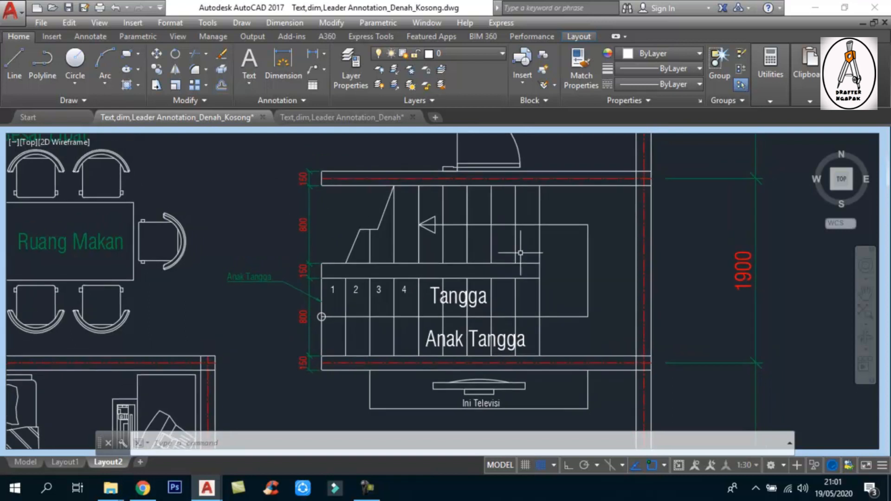
pyautogui.click(678, 465)
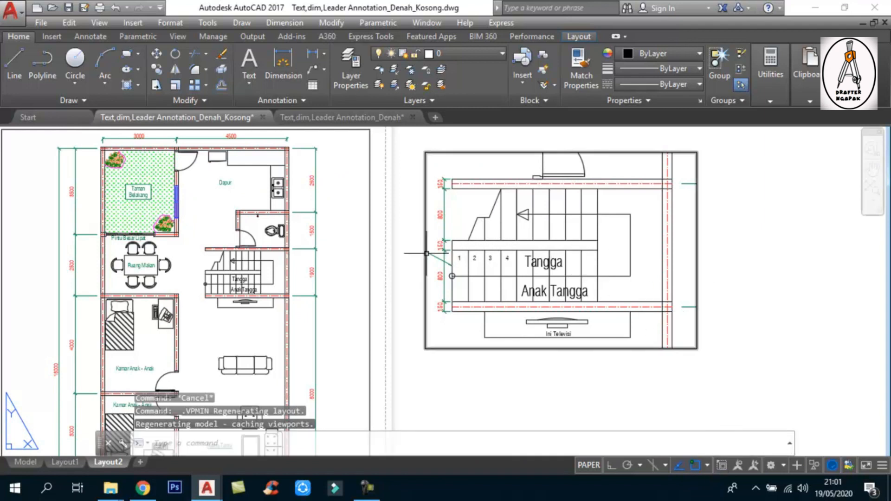
pyautogui.click(738, 381)
pyautogui.click(421, 139)
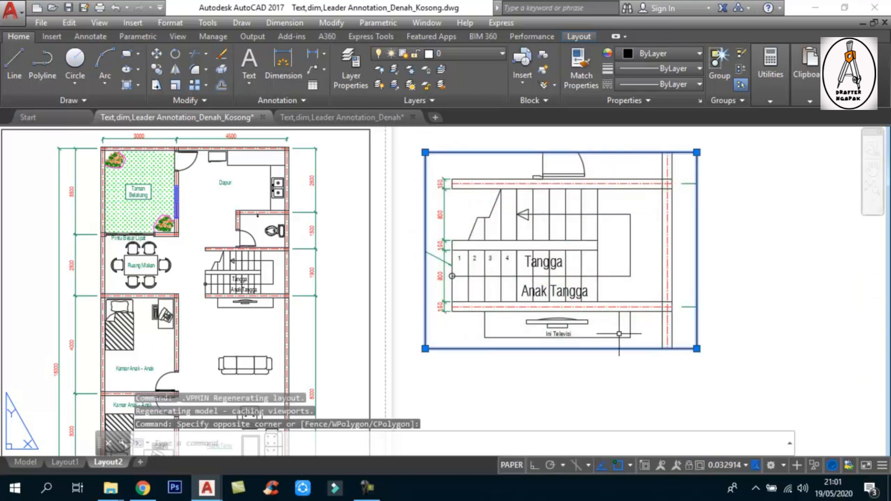
pyautogui.write('m')
pyautogui.press('Return')
pyautogui.click(602, 366)
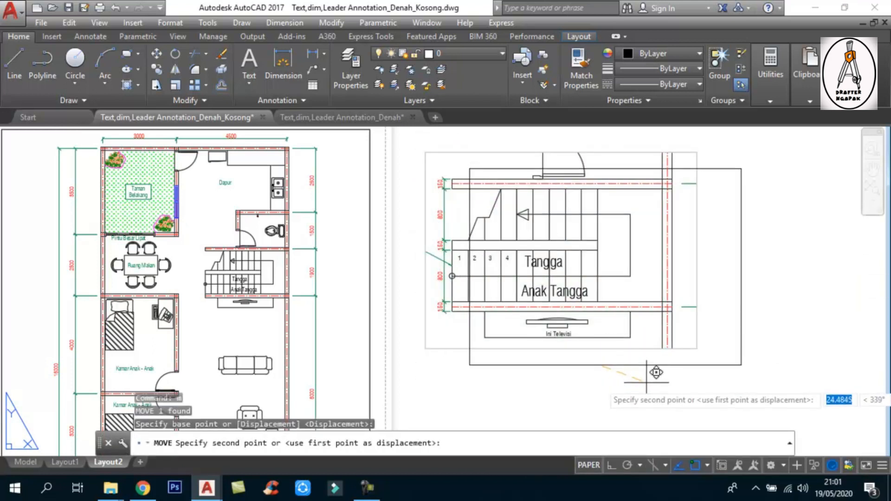
pyautogui.press('F8')
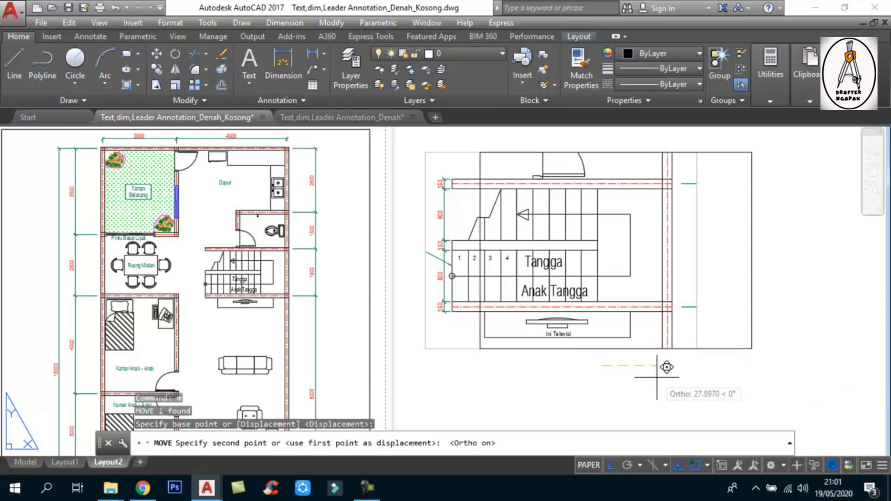
pyautogui.click(658, 372)
# Stretch the staircase viewport's left edge outward so the frame just encloses the "Anak Tangga" leader text.
pyautogui.click(505, 338)
pyautogui.click(460, 329)
pyautogui.click(480, 149)
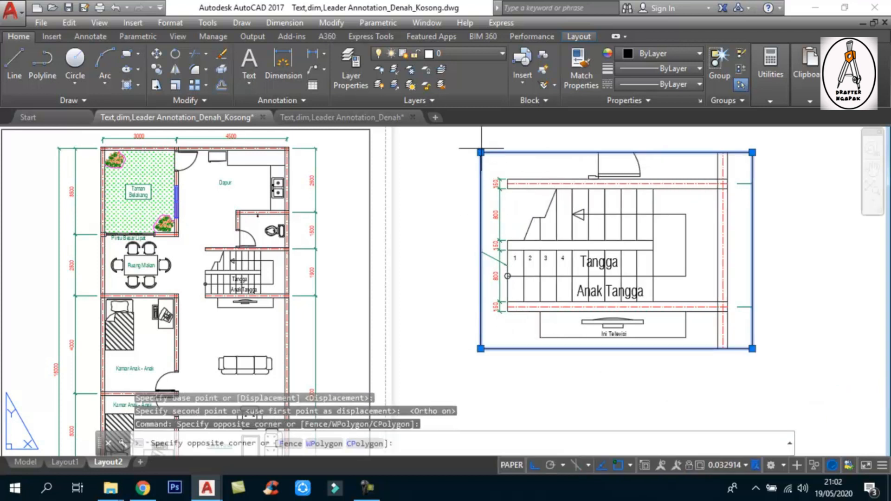
pyautogui.click(473, 154)
pyautogui.click(480, 152)
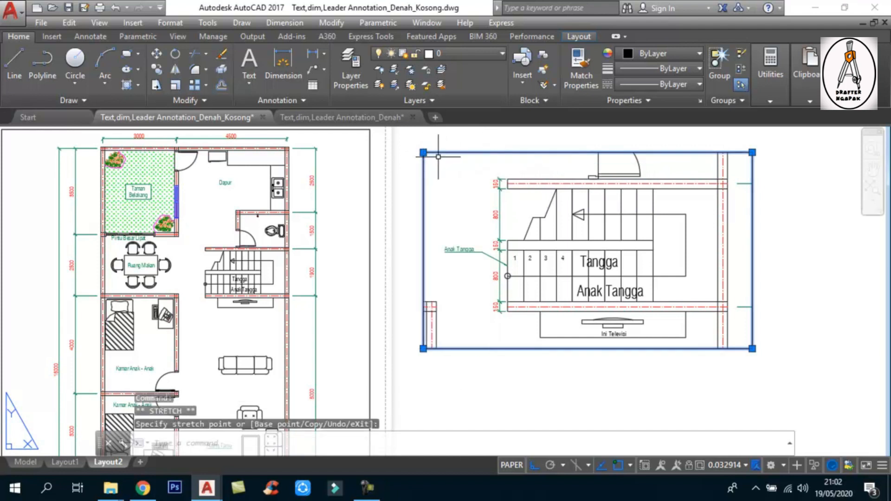
pyautogui.click(423, 152)
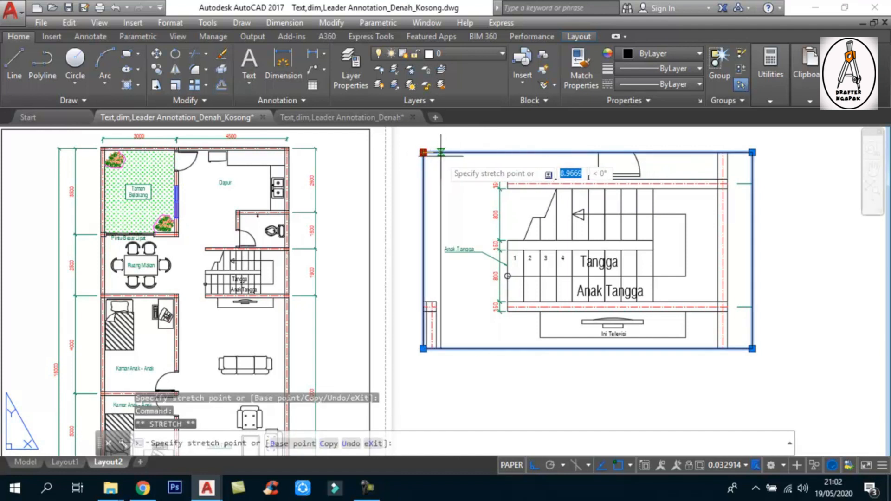
pyautogui.press('Escape')
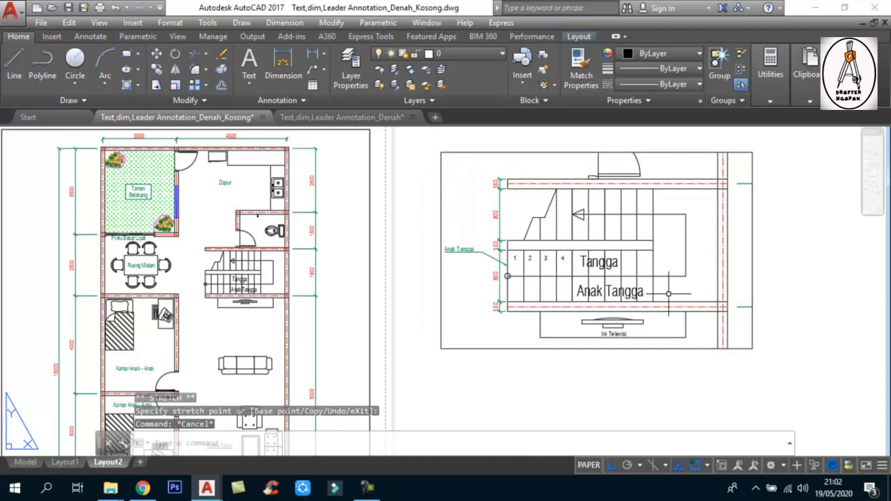
# Stretch the staircase viewport's right edge inward to sit just outside the vertical wall beside the stairs.
pyautogui.scroll(2, 730, 229)
pyautogui.scroll(-2, 737, 256)
pyautogui.scroll(2, 741, 251)
pyautogui.click(742, 249)
pyautogui.click(721, 246)
pyautogui.scroll(-2, 722, 252)
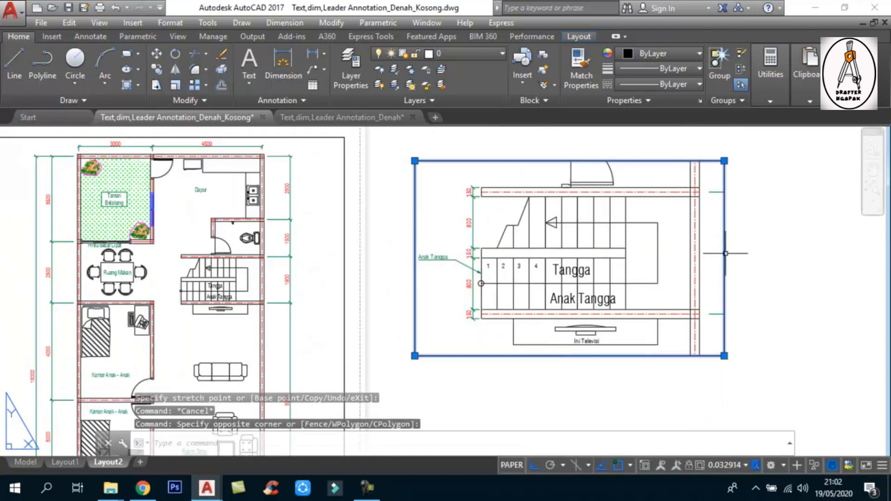
pyautogui.click(724, 355)
pyautogui.click(707, 356)
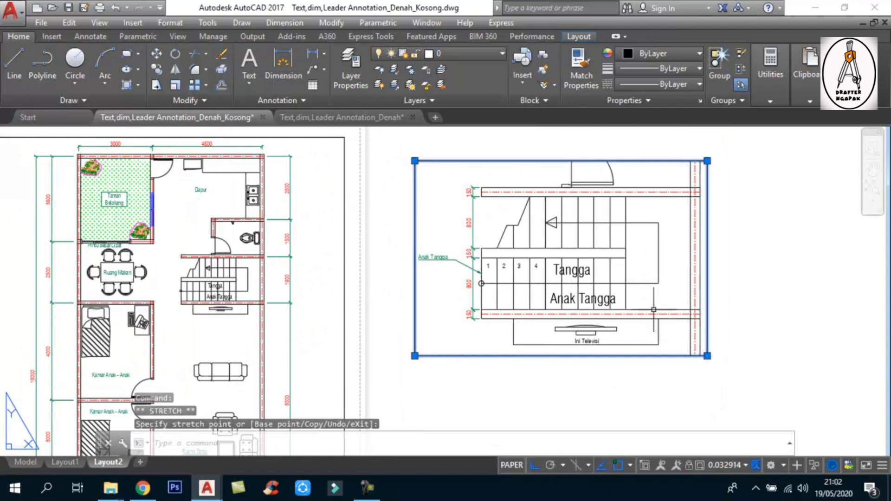
# Maximize the staircase viewport, delete the large "Tangga" and "Anak Tangga" texts on the lower flight, and return to paper space.
pyautogui.doubleClick(659, 295)
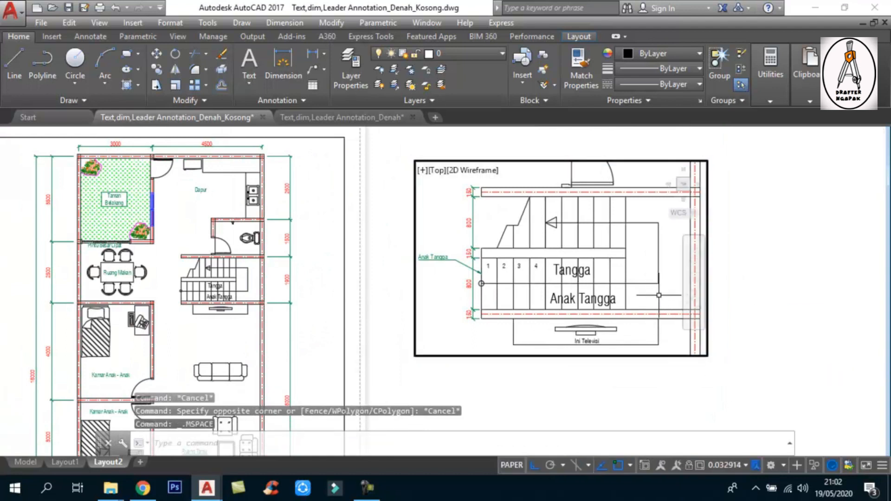
pyautogui.click(644, 466)
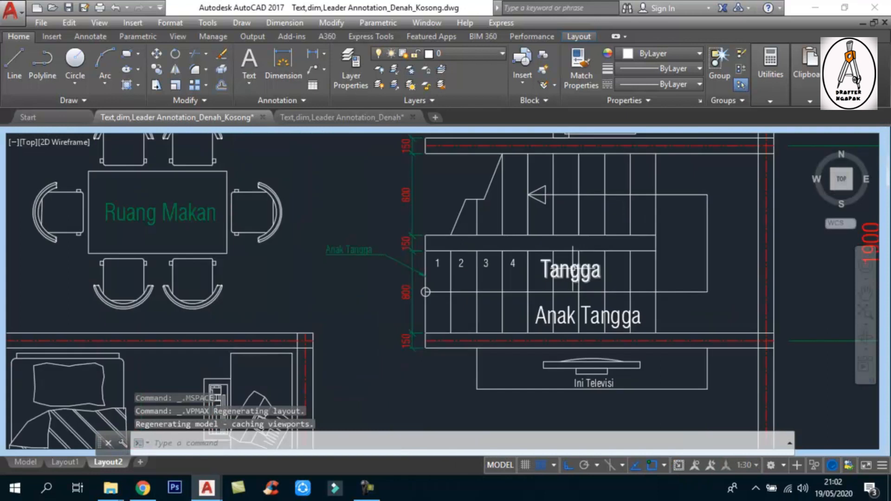
pyautogui.click(572, 269)
pyautogui.click(567, 319)
pyautogui.press('Delete')
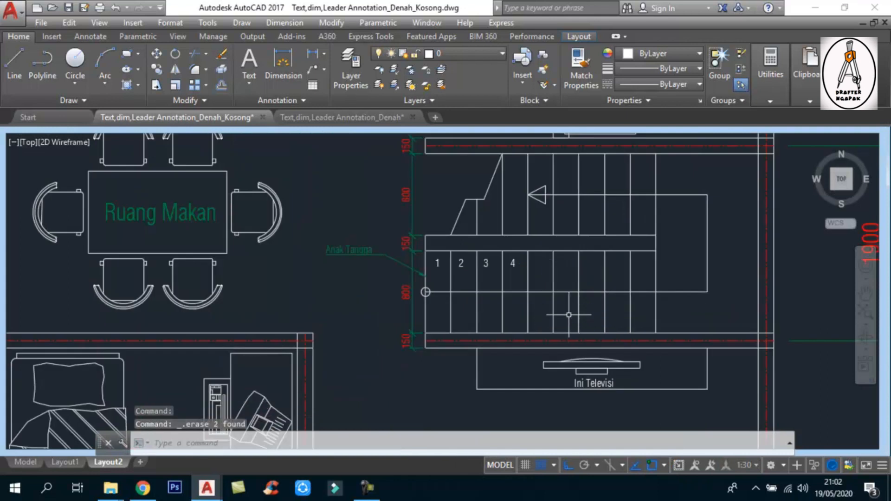
pyautogui.moveTo(572, 286); pyautogui.dragTo(553, 288, button='middle')
pyautogui.scroll(-2, 553, 288)
pyautogui.scroll(2, 575, 304)
pyautogui.scroll(-2, 575, 305)
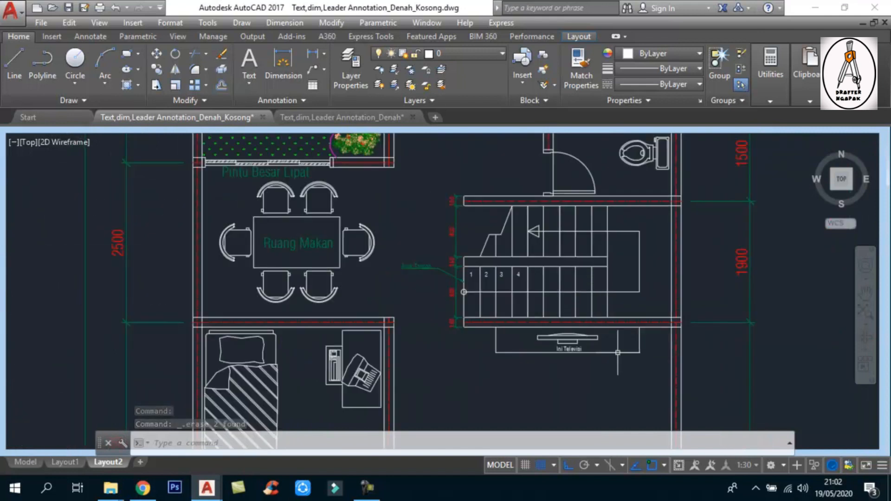
pyautogui.click(679, 465)
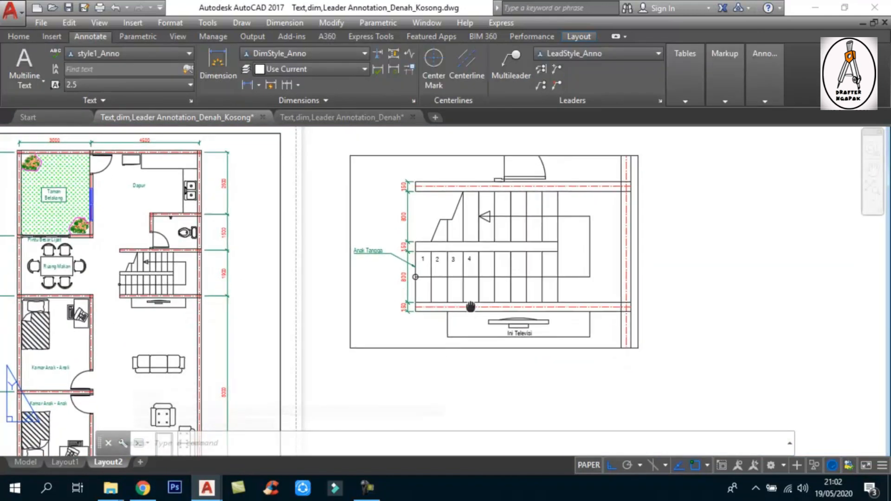
# Add multiline text below the staircase viewport in style1_Anno reading "DETAIL TANGGA" and "SKALA 1 : 30" on two lines.
pyautogui.scroll(2, 471, 306)
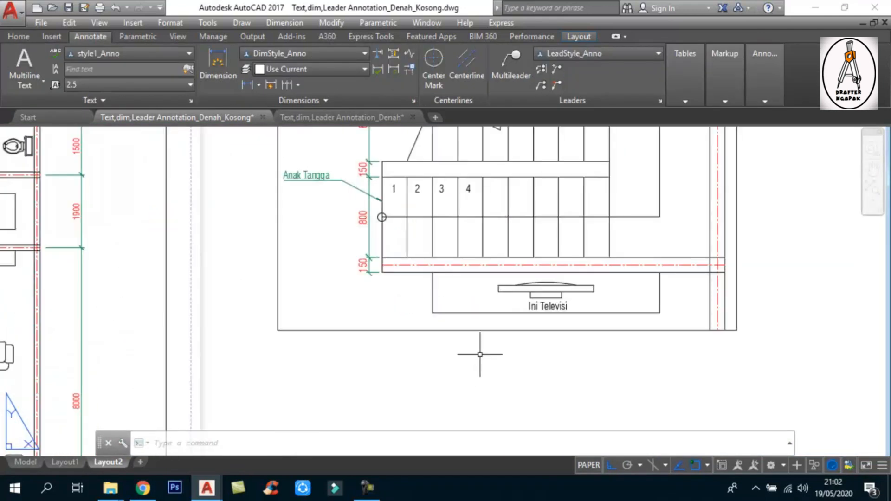
pyautogui.write('mt')
pyautogui.press('Return')
pyautogui.click(417, 348)
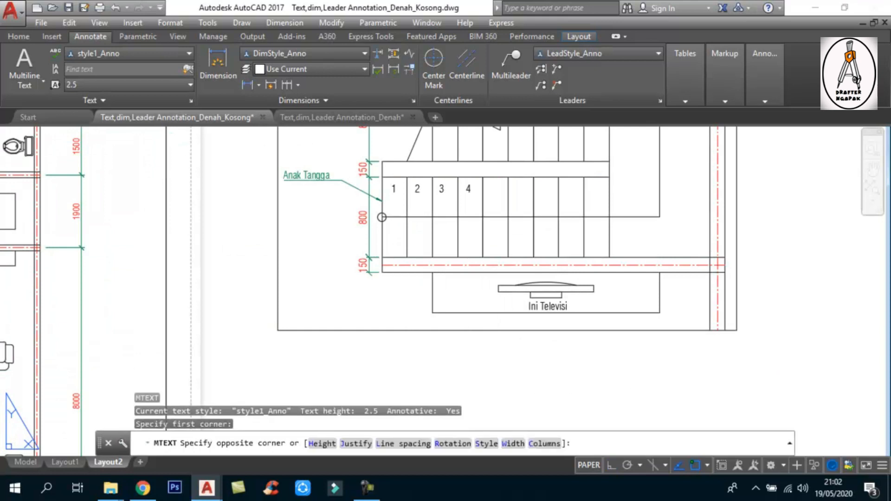
pyautogui.click(621, 367)
pyautogui.write('DETAIL TANGG')
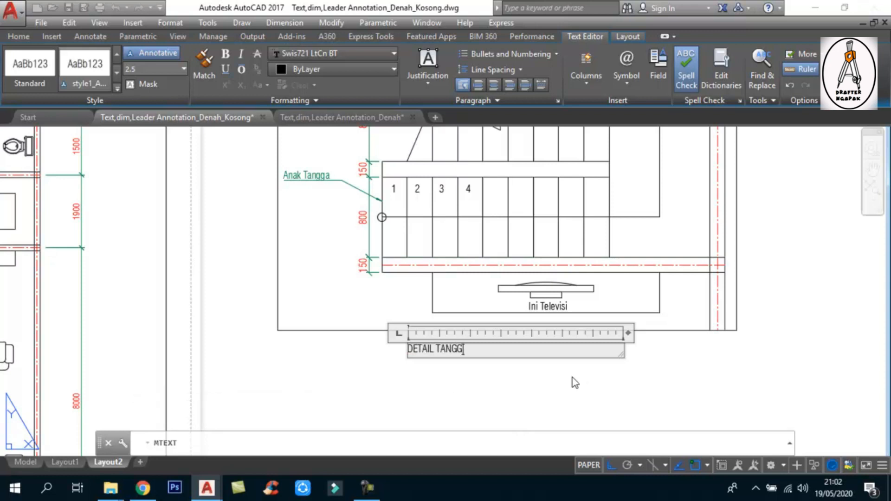
pyautogui.write('A')
pyautogui.press('Return')
pyautogui.write('SAKAL')
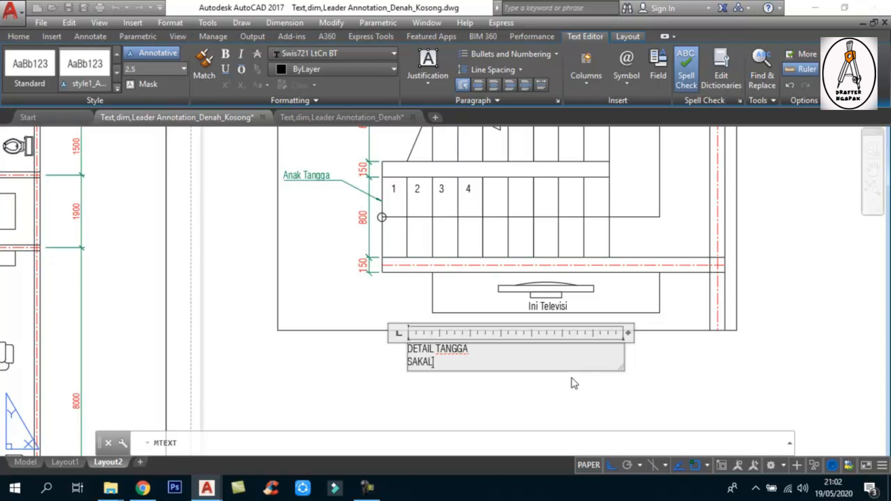
pyautogui.press('BackSpace')
pyautogui.press('BackSpace')
pyautogui.write('KALA 1 : 30')
# Center both lines of the staircase title text and underline "DETAIL TANGGA".
pyautogui.hotkey('ctrl', 'a')
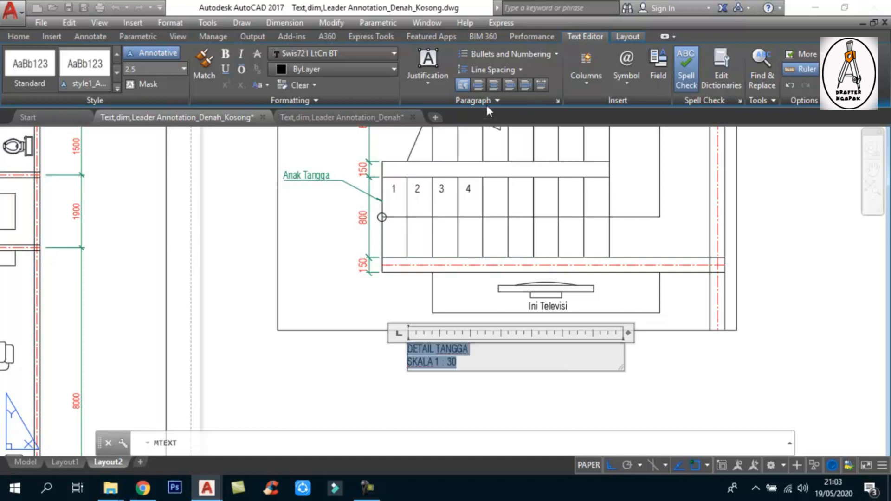
pyautogui.click(493, 84)
pyautogui.moveTo(551, 349); pyautogui.dragTo(470, 349)
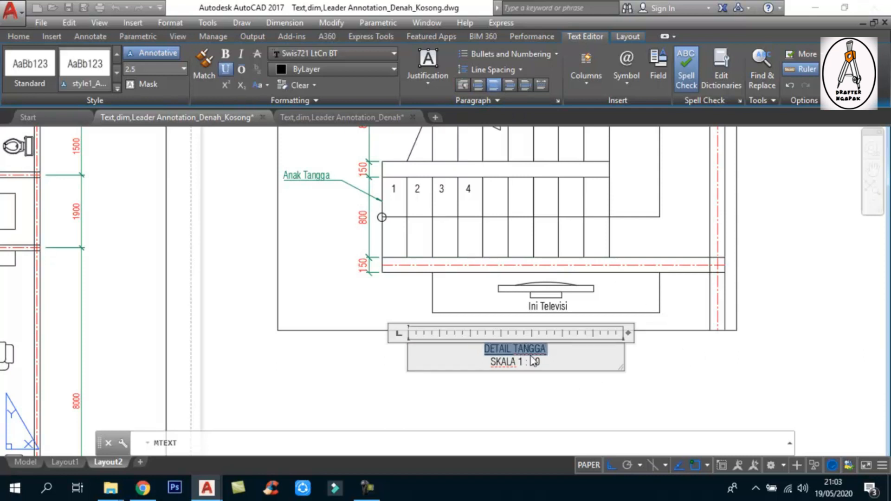
# Set the text height of both staircase title lines to 10 and finish editing the text.
pyautogui.moveTo(540, 362); pyautogui.dragTo(436, 318)
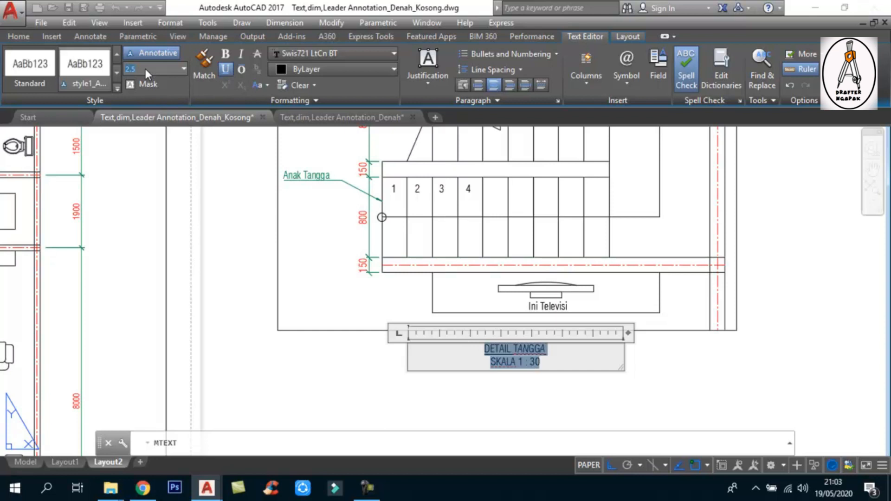
pyautogui.write('10')
pyautogui.press('Return')
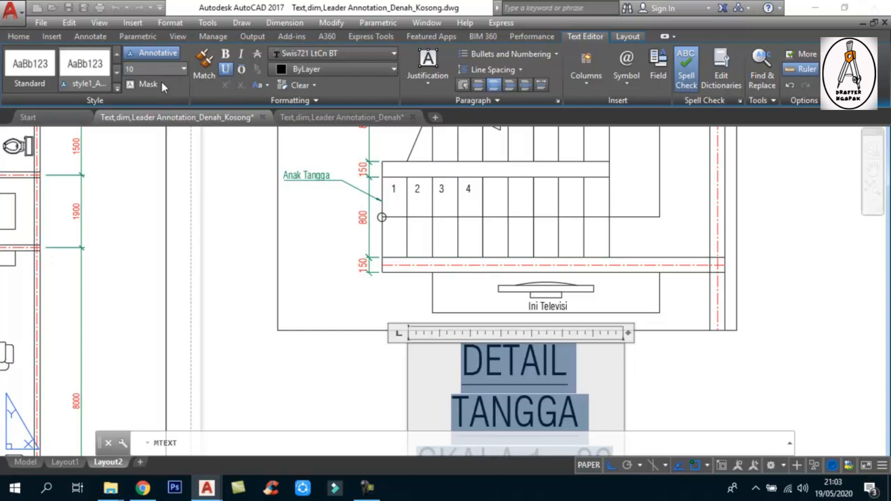
pyautogui.click(324, 326)
pyautogui.scroll(-2, 523, 266)
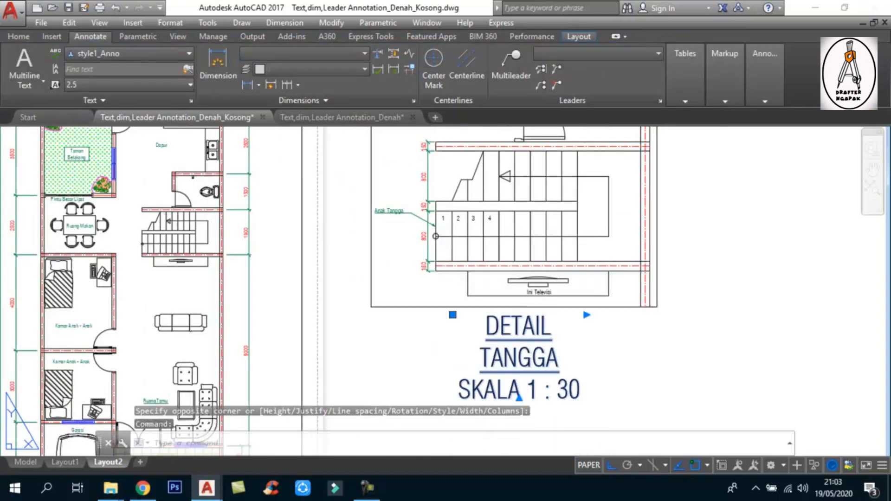
# Reopen the staircase title text and set the height of all its lines to 3.
pyautogui.doubleClick(522, 327)
pyautogui.moveTo(486, 327); pyautogui.dragTo(594, 397)
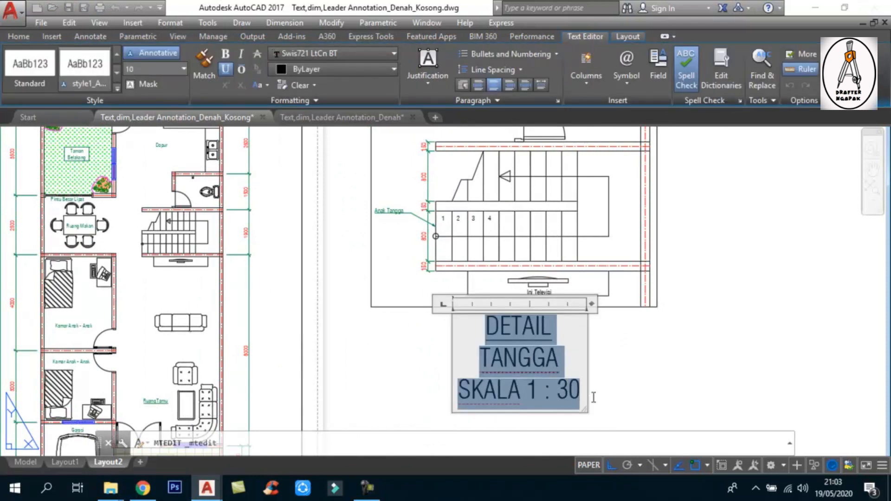
pyautogui.click(146, 67)
pyautogui.write('3')
pyautogui.press('Return')
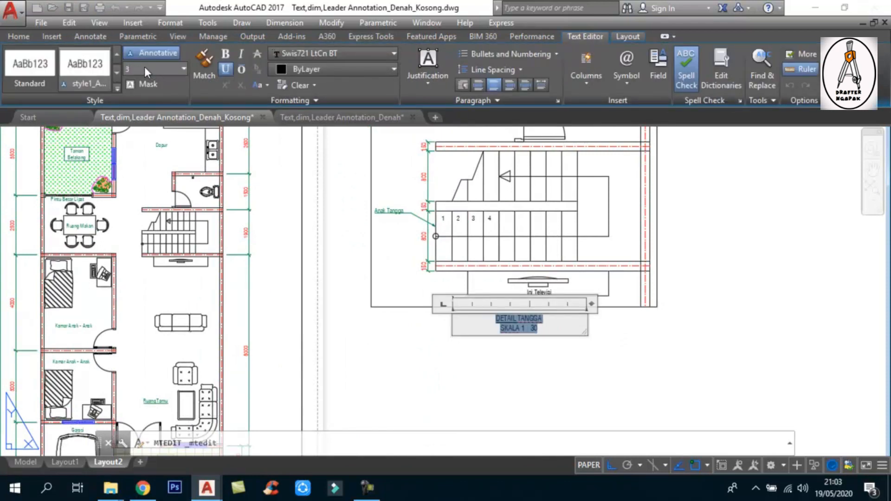
pyautogui.click(574, 419)
pyautogui.scroll(-2, 557, 343)
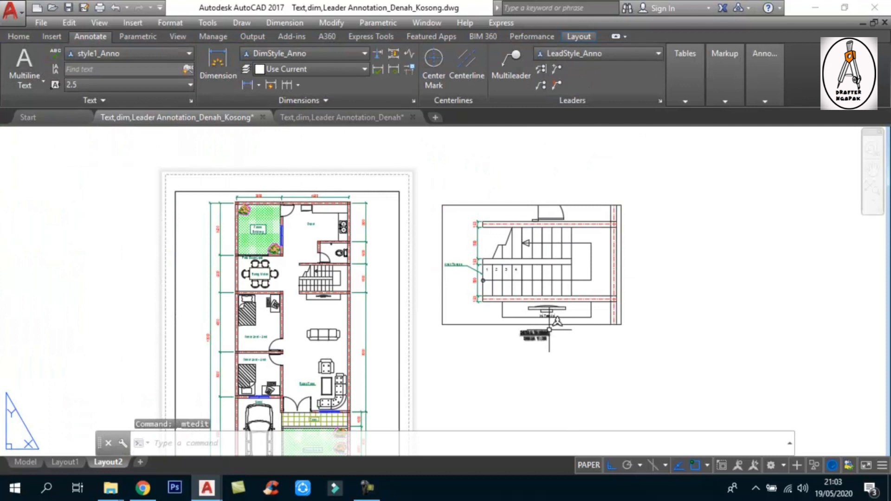
pyautogui.scroll(2, 529, 270)
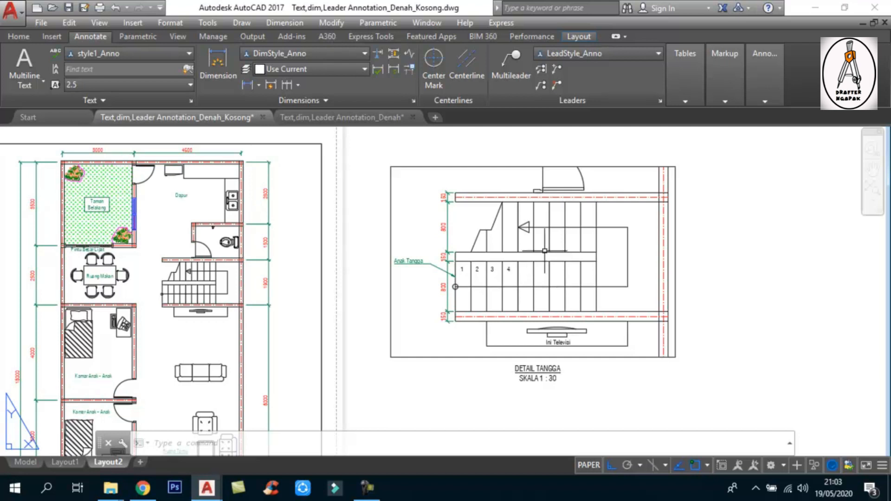
# Create a rectangular viewport below the "DETAIL TANGGA" title, about as wide as the staircase viewport above it.
pyautogui.middleClick(615, 323)
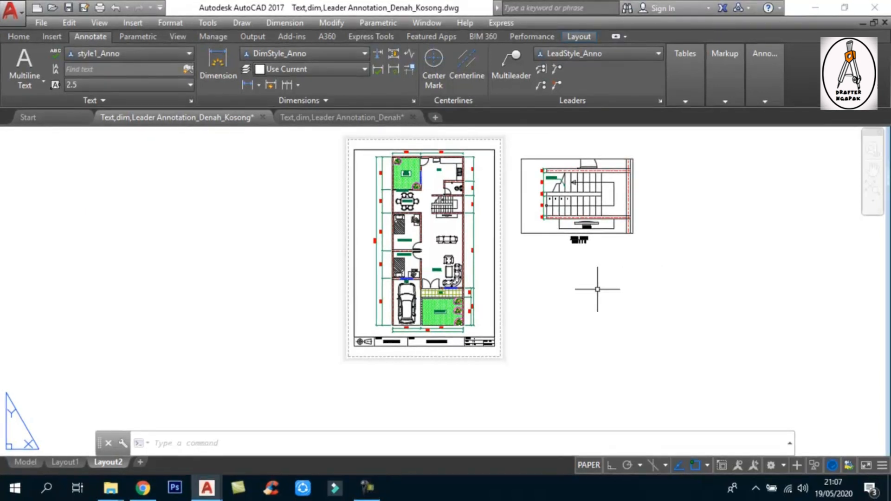
pyautogui.write('V')
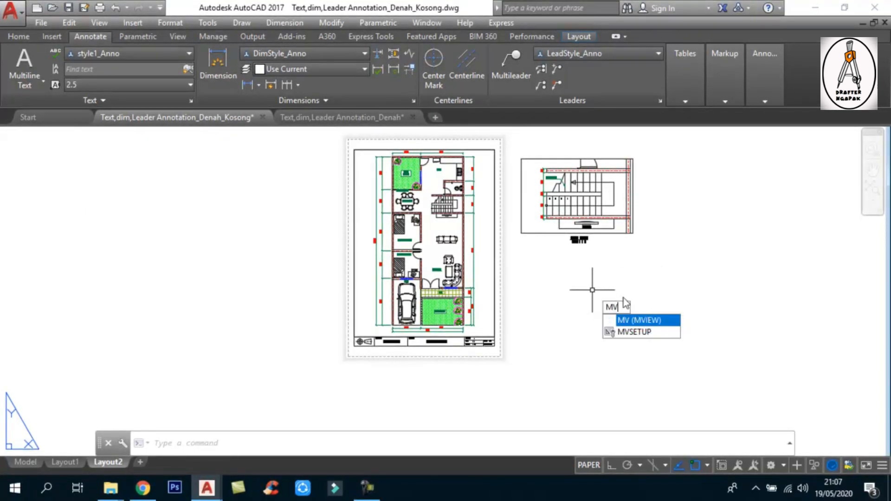
pyautogui.click(626, 320)
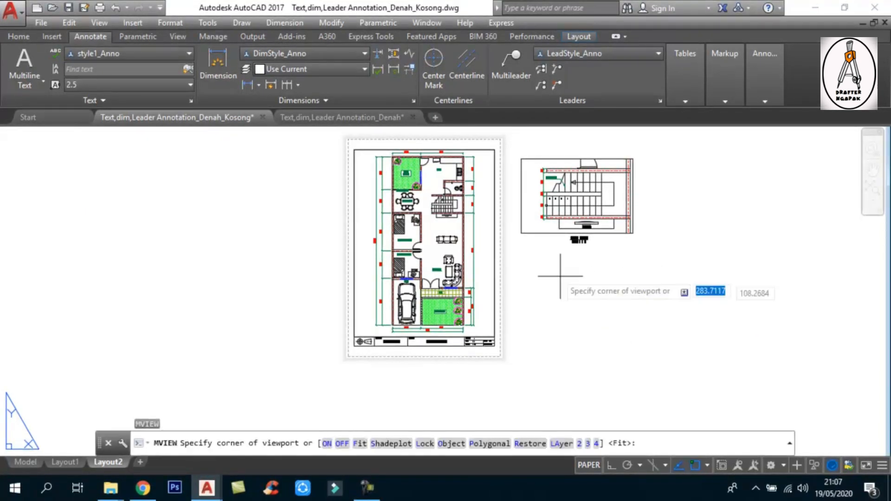
pyautogui.click(523, 245)
pyautogui.click(635, 318)
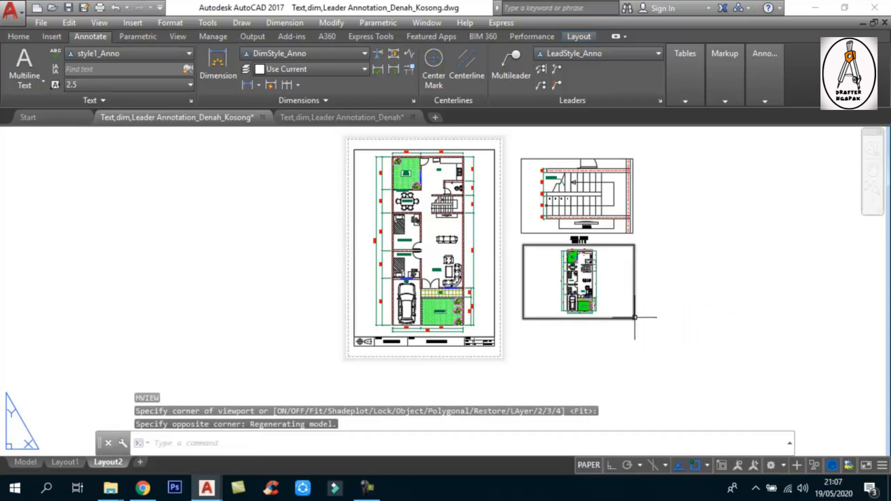
# Frame the dining area around the "Ruang Makan" table inside the new viewport and return to paper space.
pyautogui.scroll(4, 599, 286)
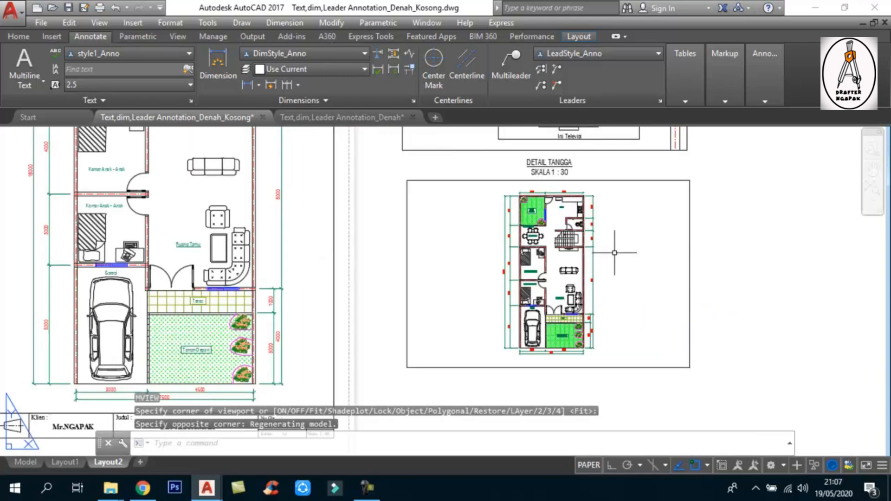
pyautogui.doubleClick(614, 253)
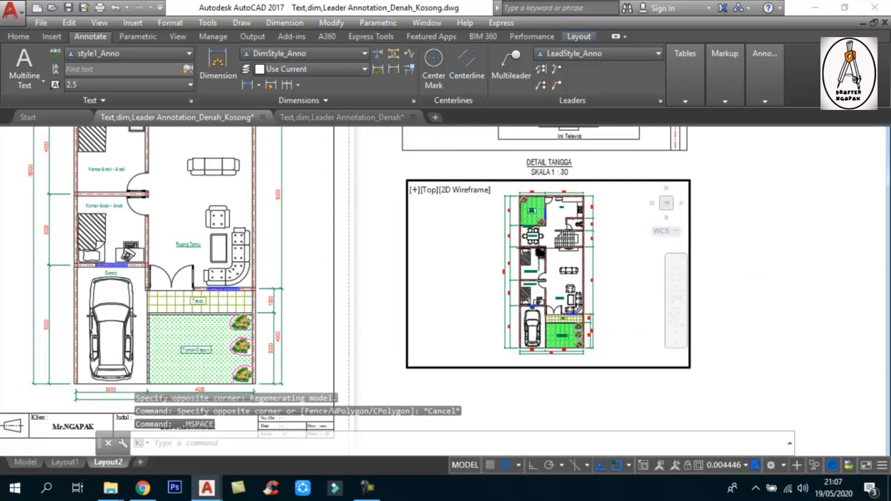
pyautogui.scroll(4, 534, 229)
pyautogui.scroll(4, 532, 222)
pyautogui.moveTo(544, 246); pyautogui.dragTo(545, 249, button='middle')
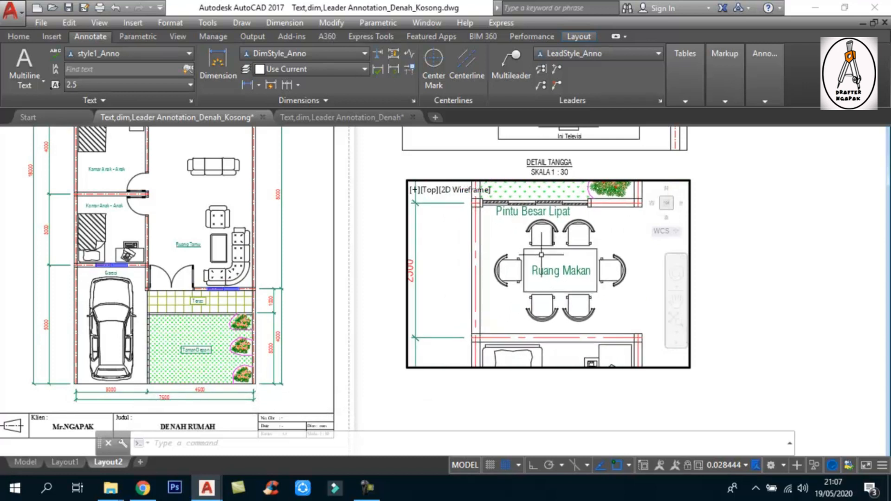
pyautogui.doubleClick(725, 240)
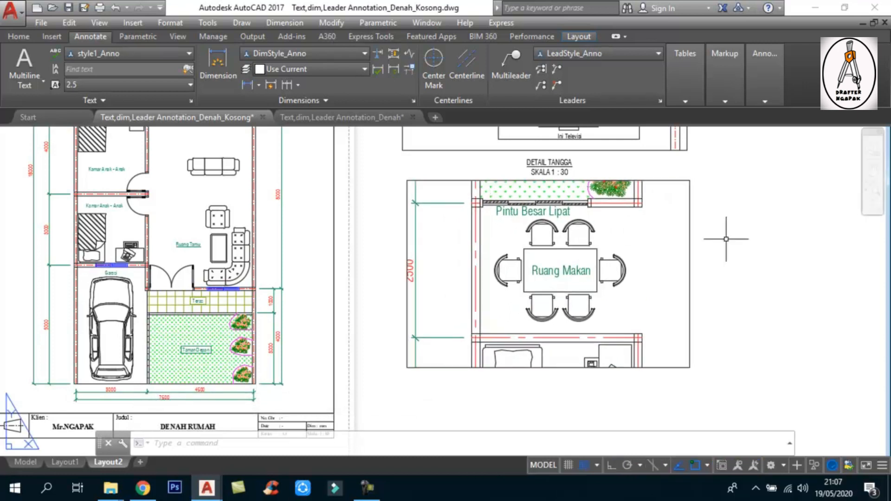
# Set the dining-area viewport's scale to 1:30 and deselect it.
pyautogui.click(689, 214)
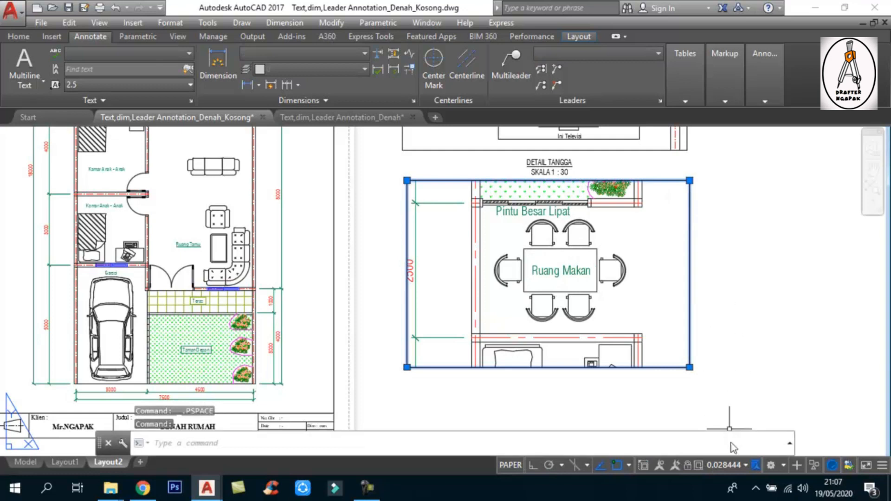
pyautogui.click(733, 465)
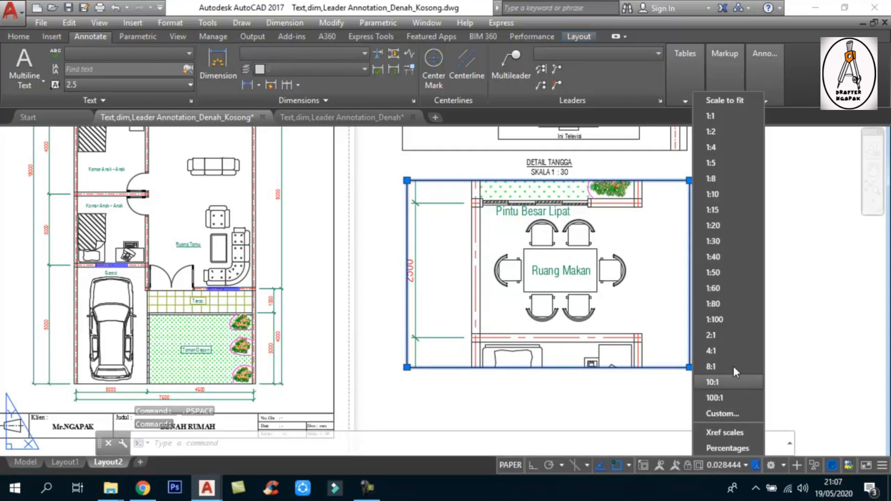
pyautogui.click(726, 241)
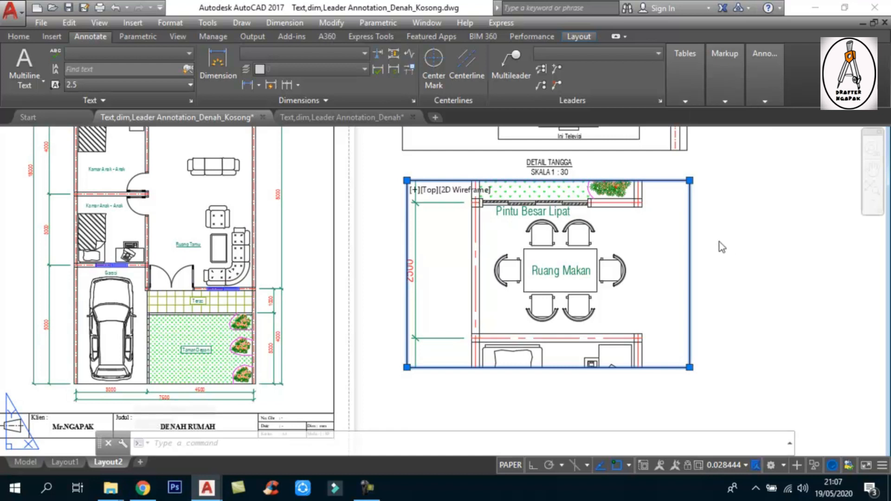
pyautogui.press('Escape')
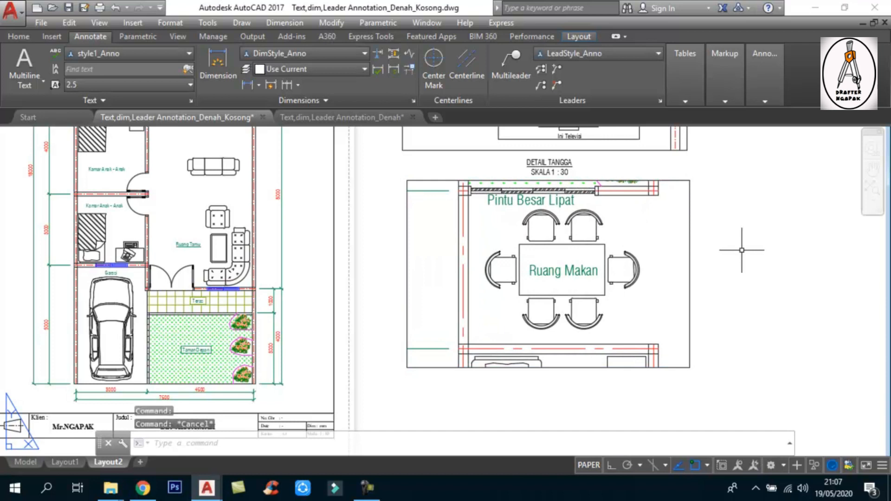
pyautogui.doubleClick(645, 230)
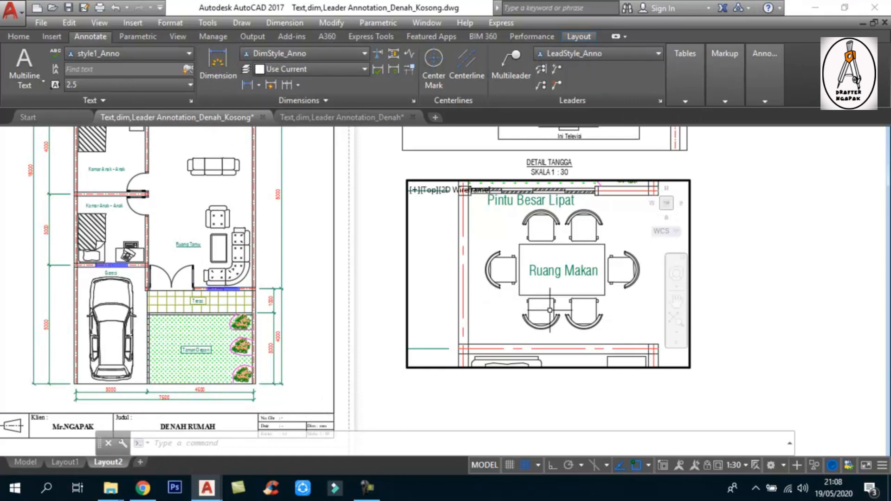
pyautogui.doubleClick(739, 296)
pyautogui.scroll(3, 691, 279)
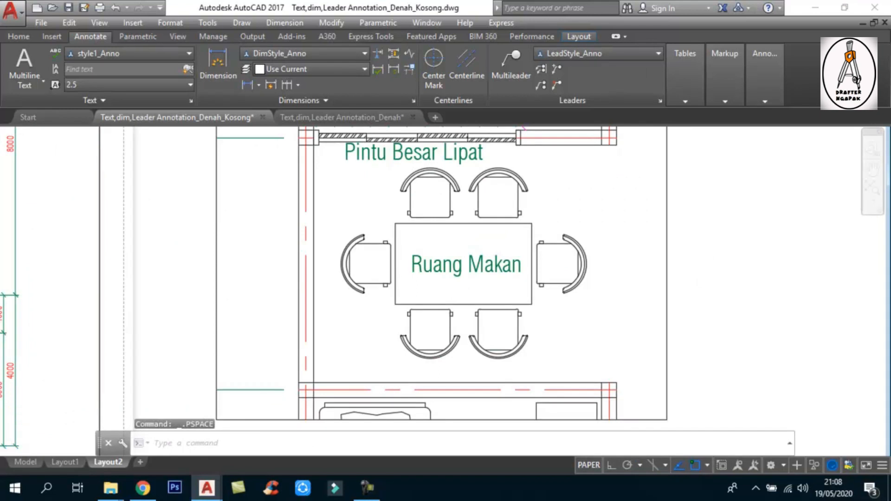
pyautogui.scroll(-3, 696, 283)
# Activate the dining-area viewport and maximize it for editing around the "Ruang Makan" table.
pyautogui.doubleClick(642, 222)
pyautogui.click(645, 226)
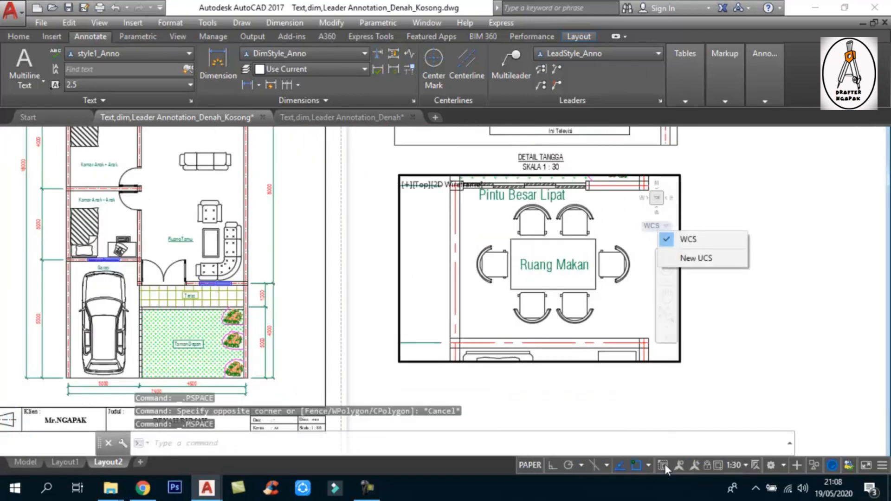
pyautogui.click(663, 465)
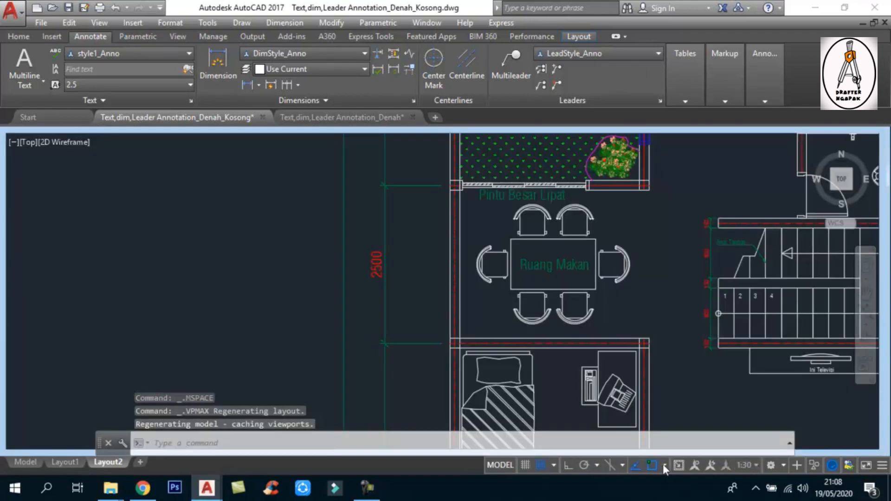
pyautogui.scroll(1, 570, 264)
pyautogui.scroll(1, 571, 263)
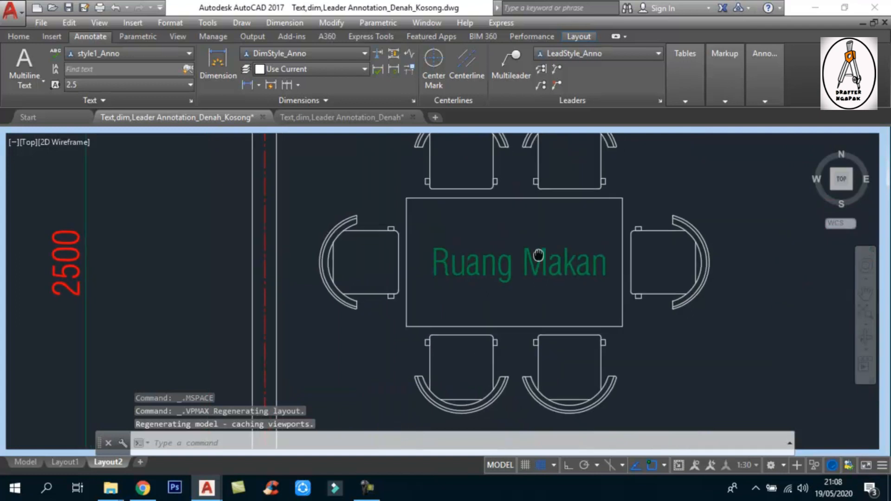
pyautogui.scroll(-1, 529, 276)
pyautogui.scroll(3, 476, 327)
# Add multiline text in style1_Anno reading "Kursi" on the left chair below the dining table.
pyautogui.write('mt')
pyautogui.press('Return')
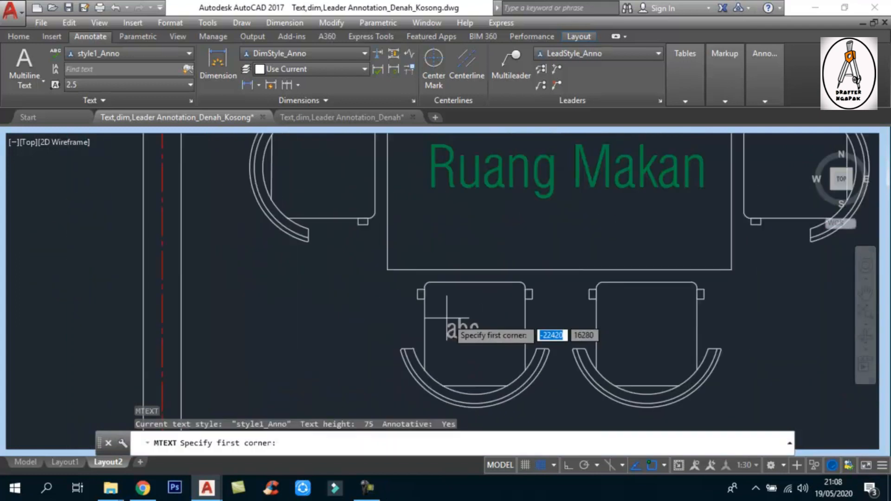
pyautogui.click(440, 318)
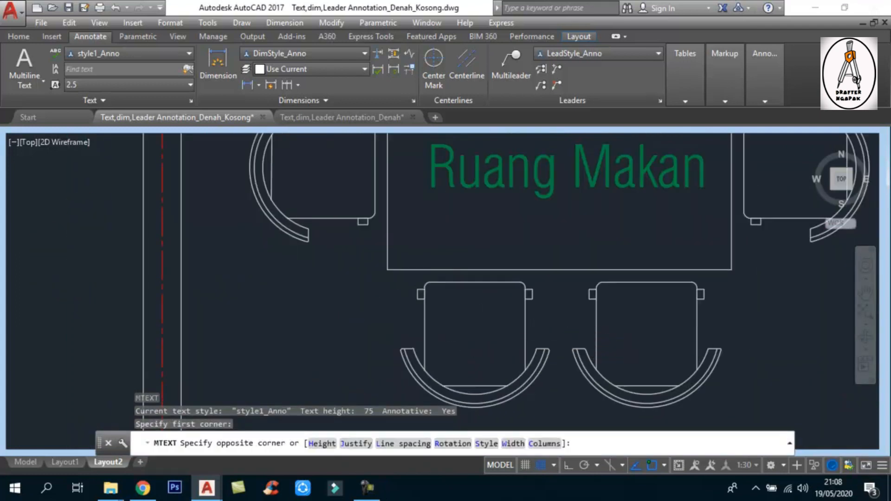
pyautogui.click(511, 335)
pyautogui.write('kURSI')
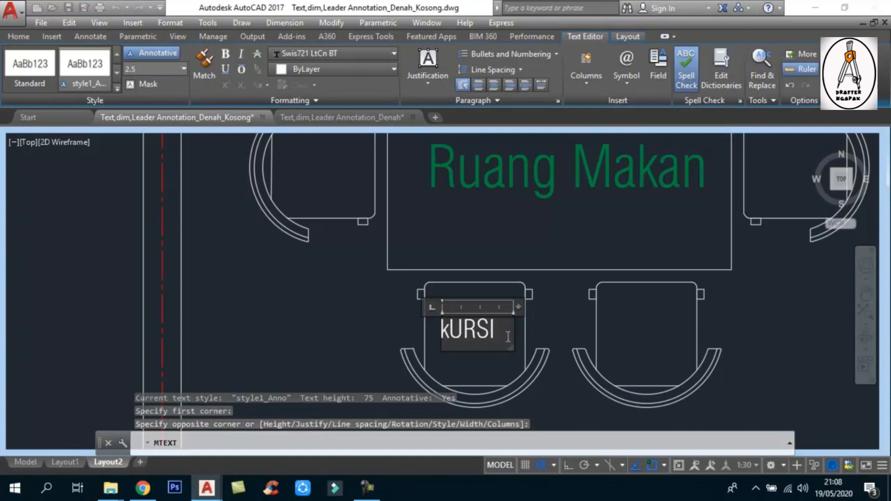
pyautogui.press('BackSpace')
pyautogui.press('BackSpace')
pyautogui.press('BackSpace')
pyautogui.write('Kursi')
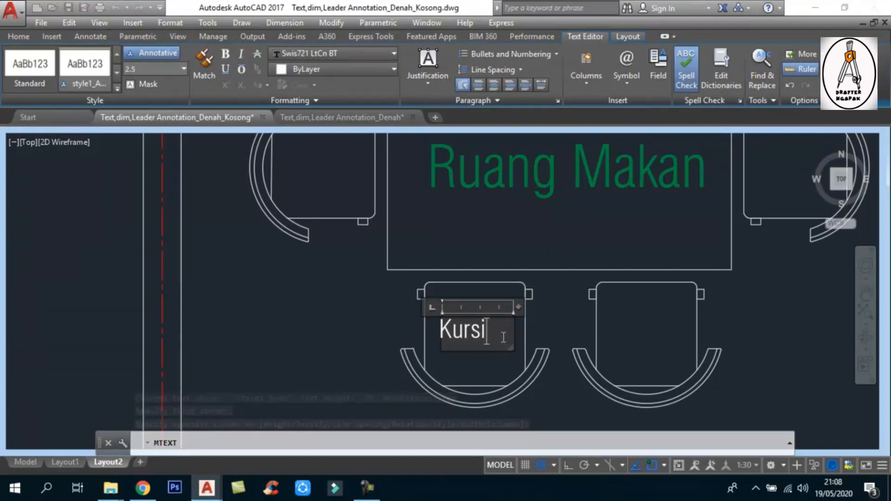
# Center the "Kursi" text within its text box and finish editing it.
pyautogui.hotkey('ctrl', 'a')
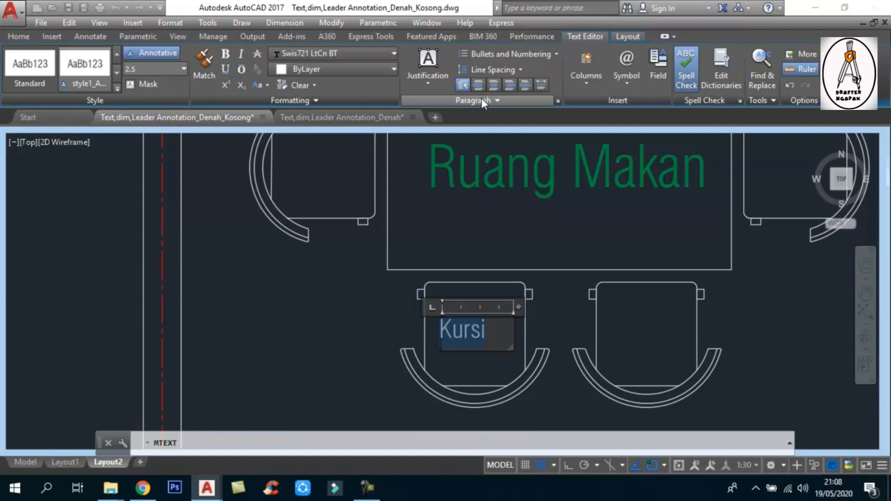
pyautogui.click(494, 89)
pyautogui.click(563, 287)
pyautogui.click(489, 325)
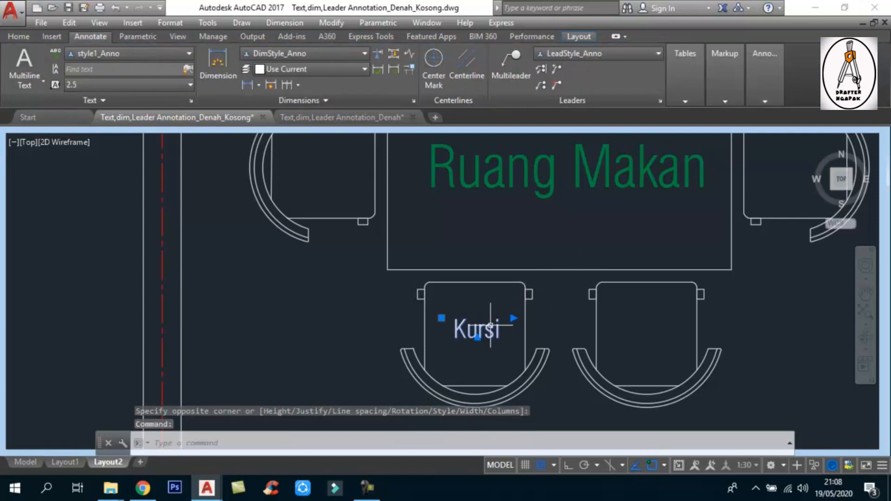
pyautogui.press('Escape')
# Add multiline text in style1_Anno reading "Meja Makan" near the dining table's lower edge and center it in its box.
pyautogui.scroll(-2, 488, 282)
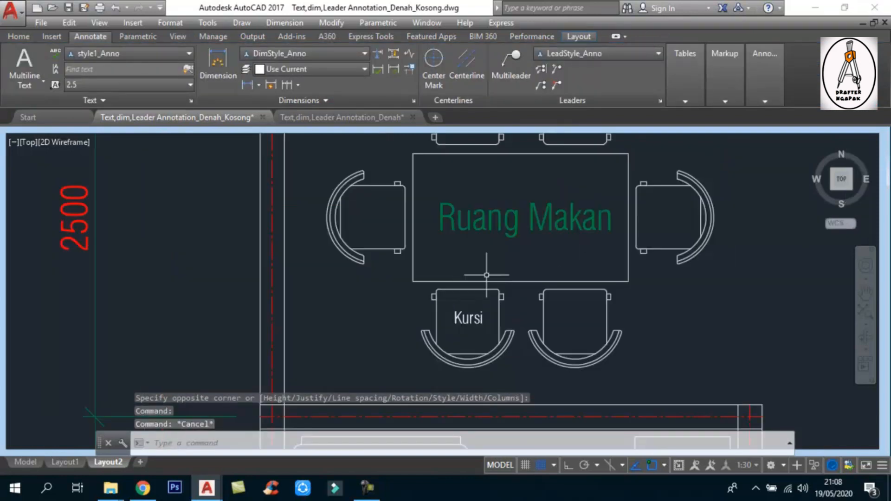
pyautogui.scroll(2, 511, 241)
pyautogui.write('t')
pyautogui.press('space')
pyautogui.click(456, 271)
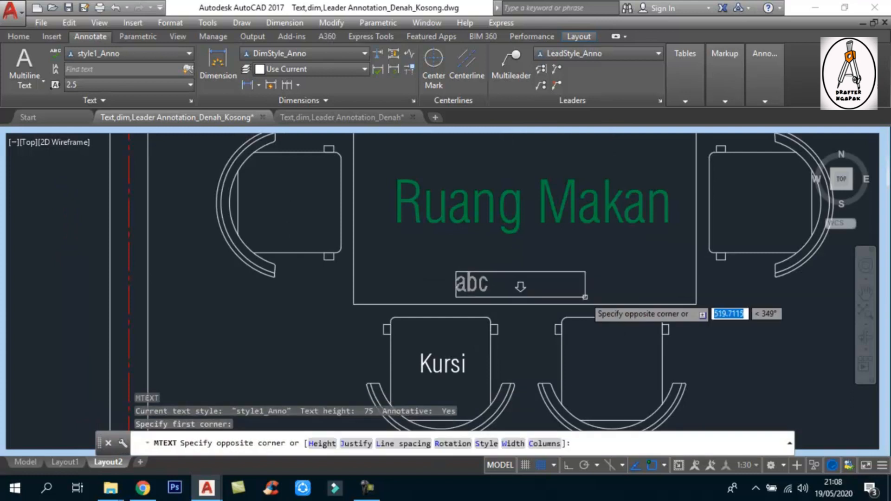
pyautogui.click(597, 284)
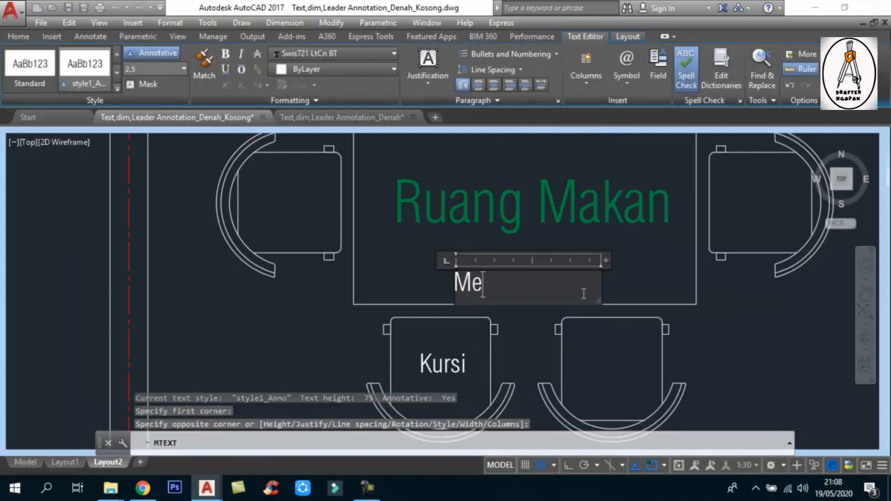
pyautogui.write('Meja Makan')
pyautogui.hotkey('ctrl', 'a')
pyautogui.click(495, 85)
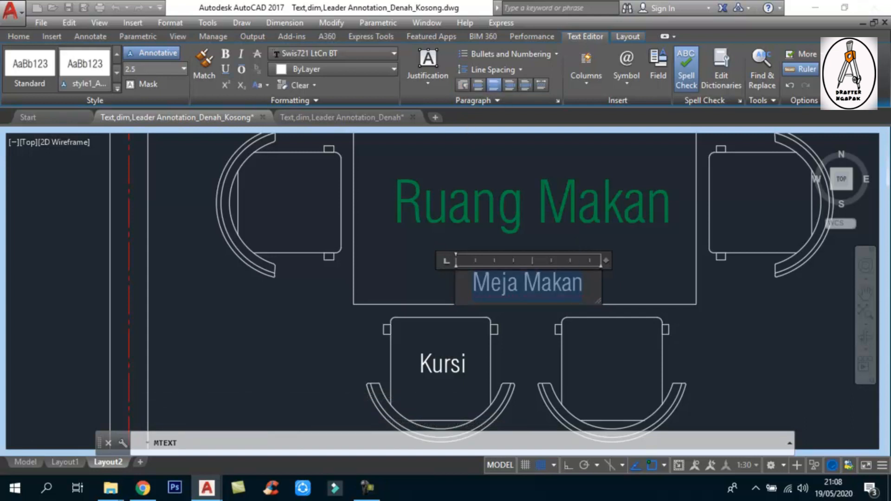
pyautogui.click(591, 202)
# Move the "Meja Makan" text slightly up and to the left within the dining table.
pyautogui.write('m')
pyautogui.press('space')
pyautogui.click(542, 279)
pyautogui.press('space')
pyautogui.click(542, 279)
pyautogui.click(533, 268)
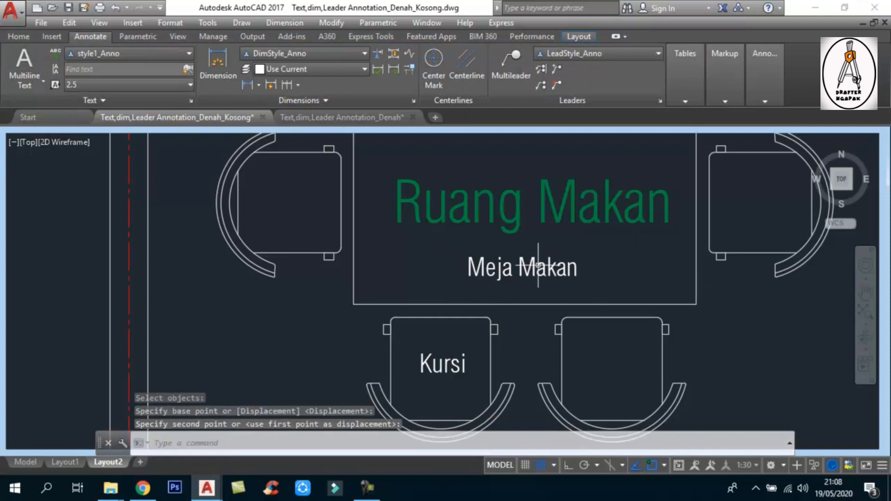
# Minimize the maximized dining-area viewport to return to the layout.
pyautogui.scroll(-4, 533, 268)
pyautogui.scroll(1, 466, 267)
pyautogui.moveTo(515, 257)
pyautogui.mouseDown(button='middle')
pyautogui.moveTo(512, 231)
pyautogui.moveTo(505, 249)
pyautogui.moveTo(518, 248)
pyautogui.moveTo(506, 265)
pyautogui.moveTo(537, 263)
pyautogui.moveTo(516, 252)
pyautogui.mouseUp(button='middle')
pyautogui.click(677, 465)
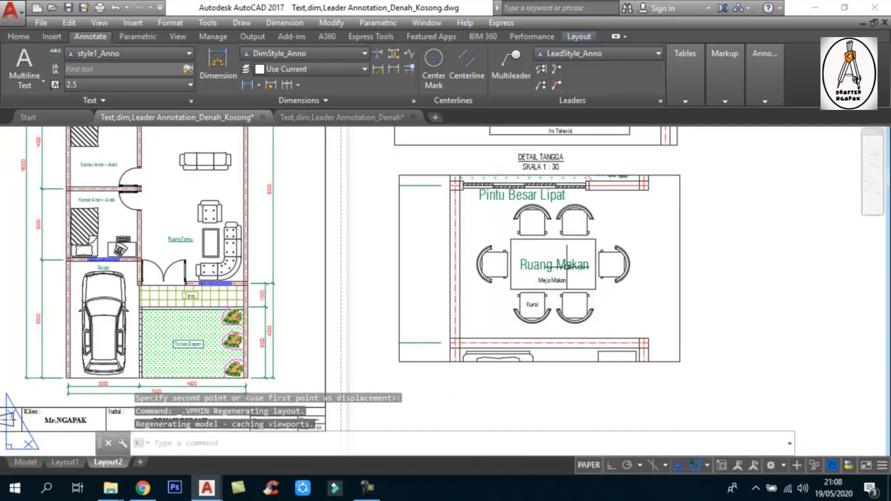
# Activate the dining-area viewport and change the "Ruang Makan" text to the style1_Anno text style.
pyautogui.scroll(2, 553, 230)
pyautogui.doubleClick(603, 279)
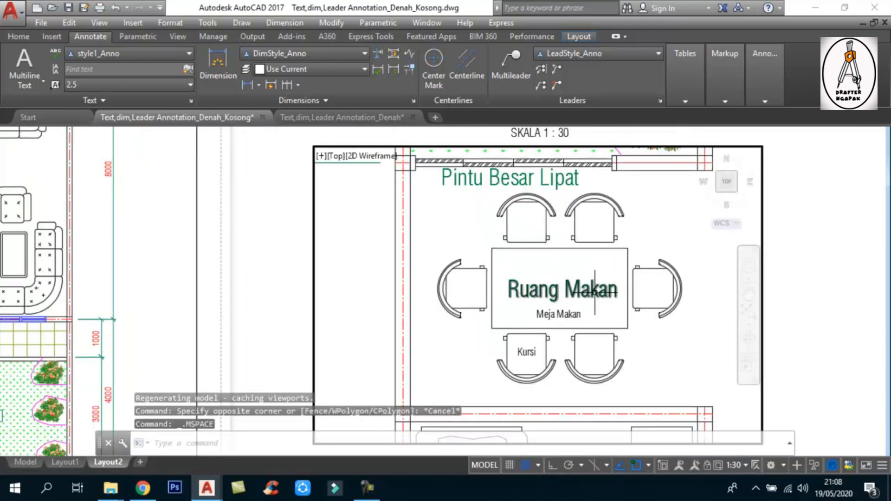
pyautogui.click(594, 290)
pyautogui.doubleClick(596, 292)
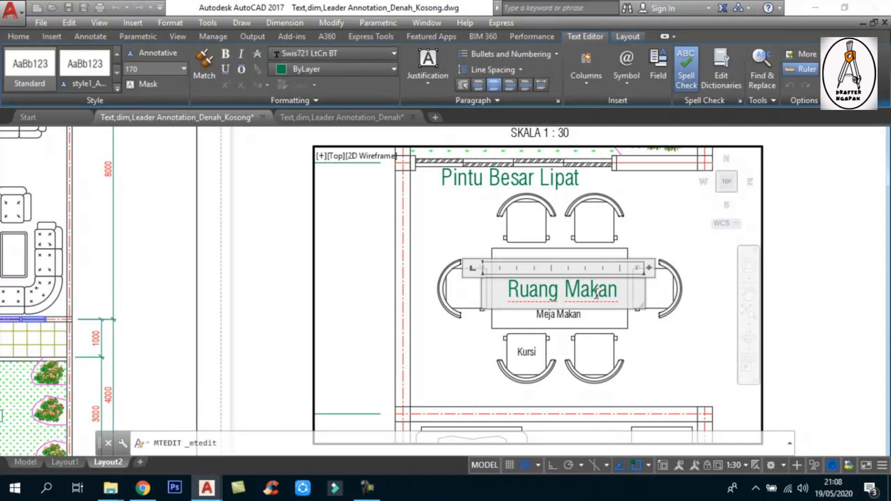
pyautogui.moveTo(623, 291); pyautogui.dragTo(493, 286)
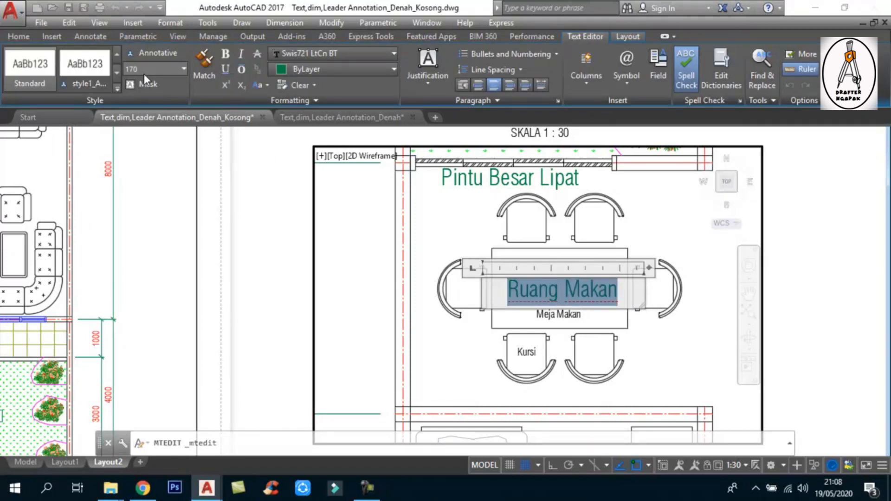
pyautogui.click(90, 37)
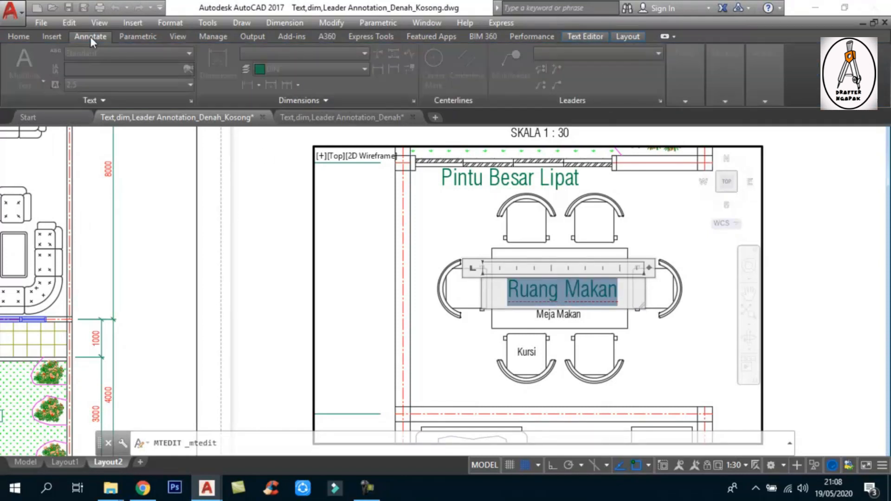
pyautogui.click(605, 346)
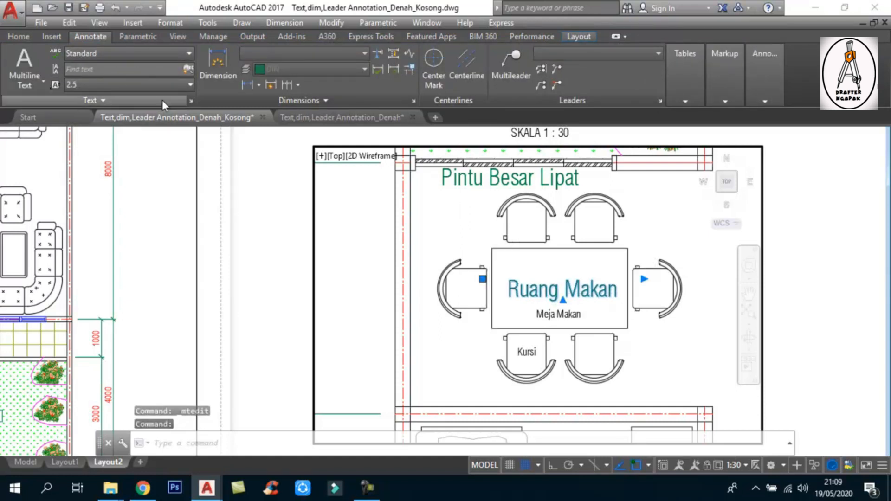
pyautogui.click(132, 55)
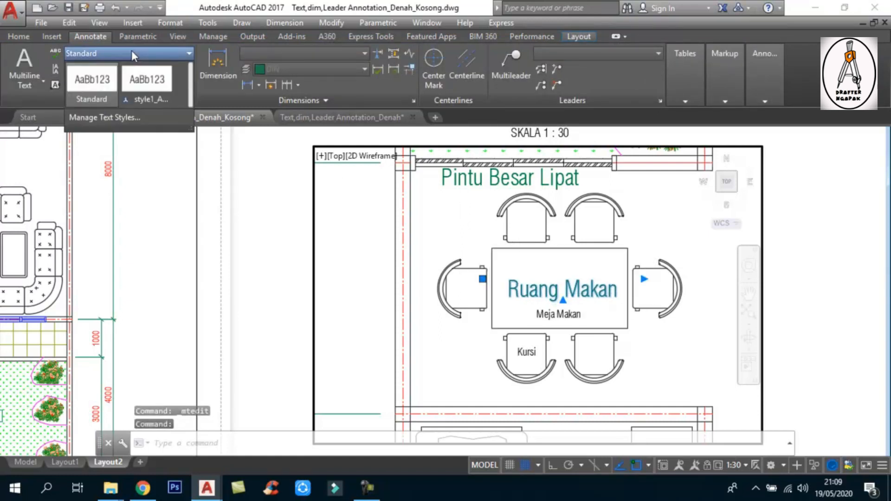
pyautogui.click(149, 95)
pyautogui.press('Escape')
pyautogui.press('Escape')
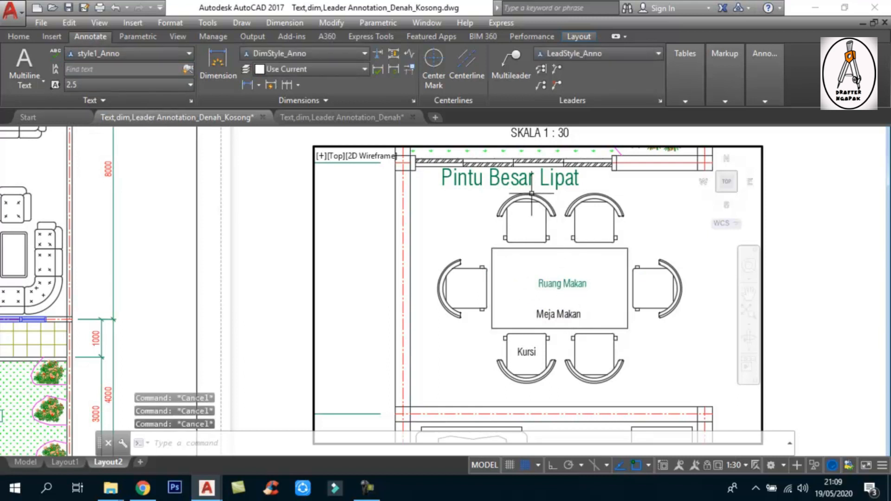
# Change the "Pintu Besar Lipat" text to the style1_Anno text style.
pyautogui.click(521, 180)
pyautogui.doubleClick(510, 178)
pyautogui.press('Escape')
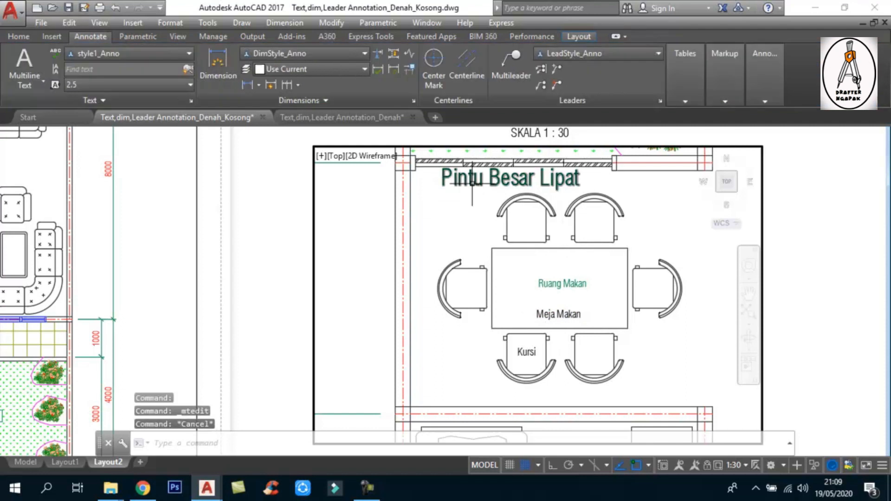
pyautogui.click(119, 53)
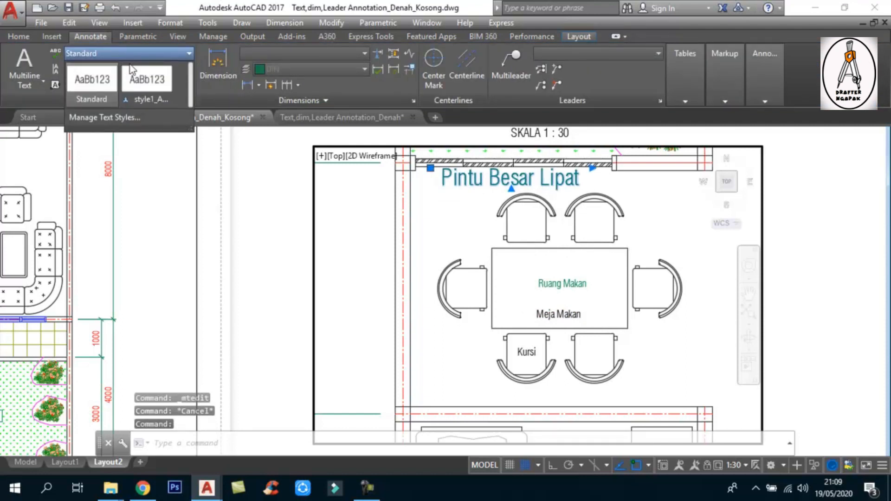
pyautogui.click(148, 86)
pyautogui.press('Escape')
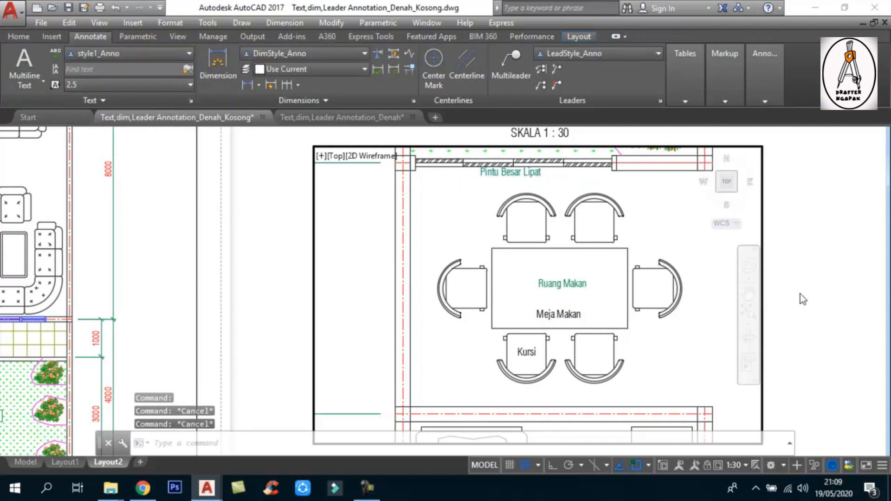
# Return to paper space and narrow the dining-area viewport by moving its left edge closer to the wall.
pyautogui.doubleClick(828, 300)
pyautogui.scroll(-2, 477, 237)
pyautogui.click(375, 241)
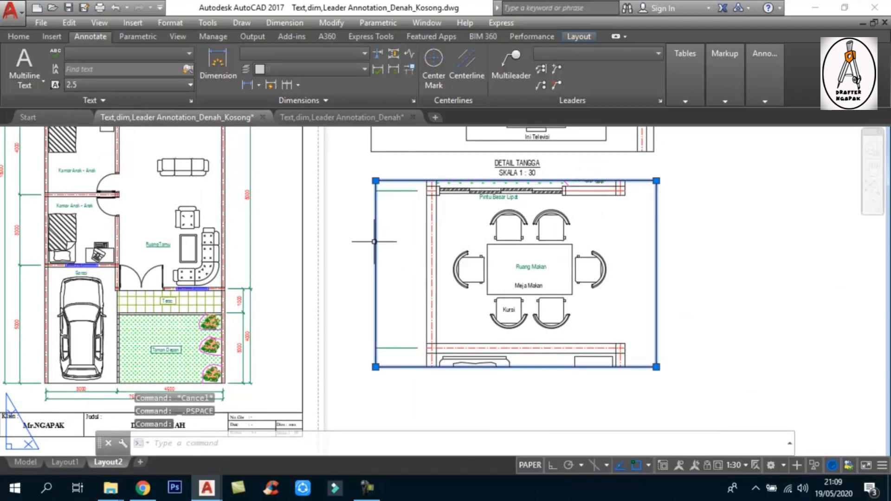
pyautogui.click(376, 367)
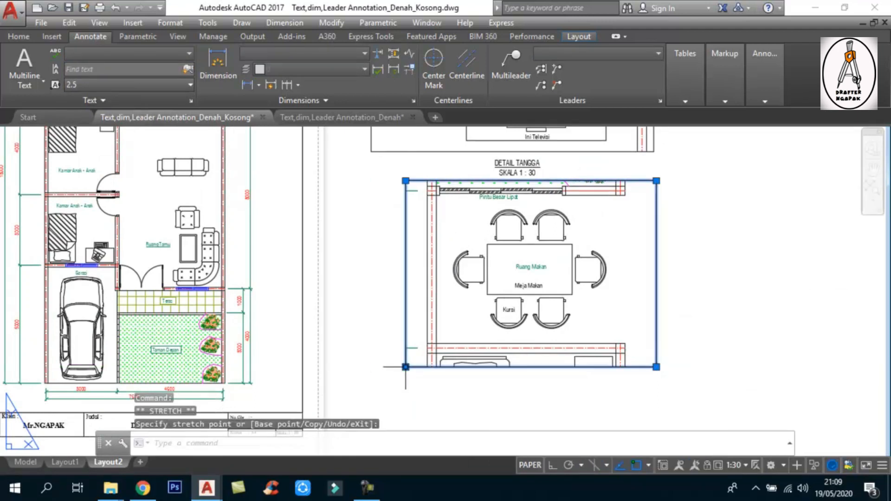
pyautogui.press('Escape')
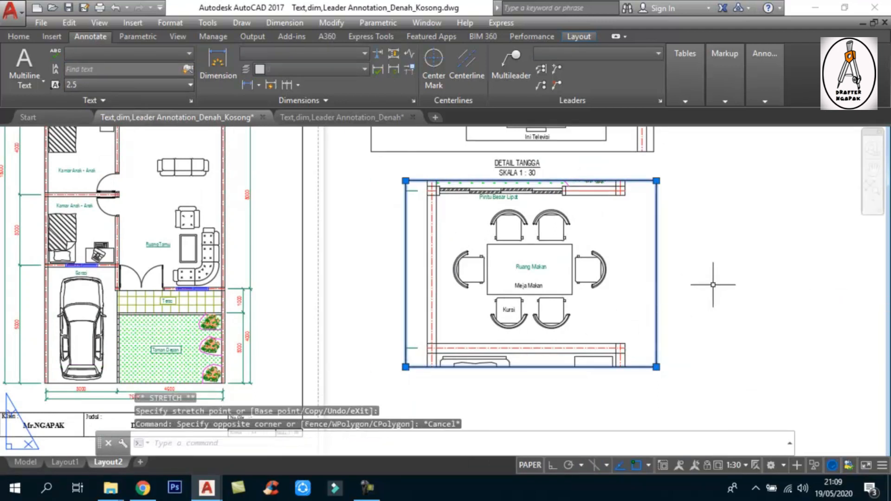
pyautogui.doubleClick(700, 267)
pyautogui.click(642, 230)
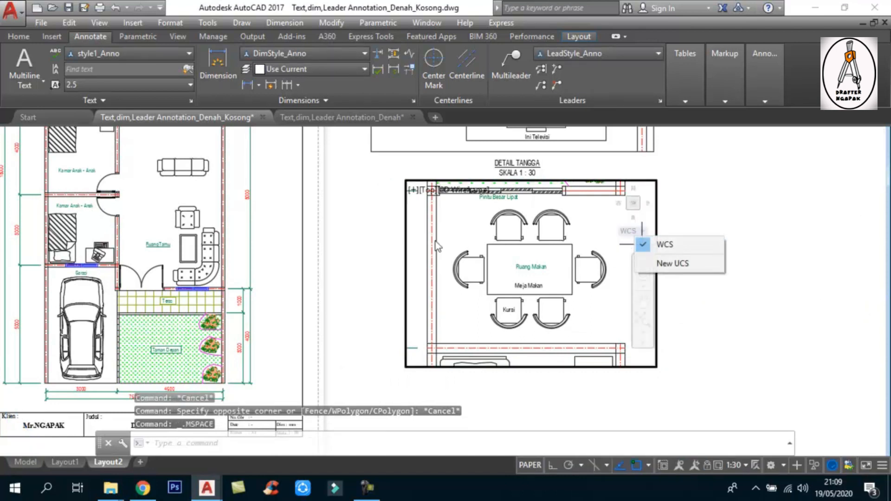
pyautogui.press('Escape')
pyautogui.press('Escape')
pyautogui.press('Escape')
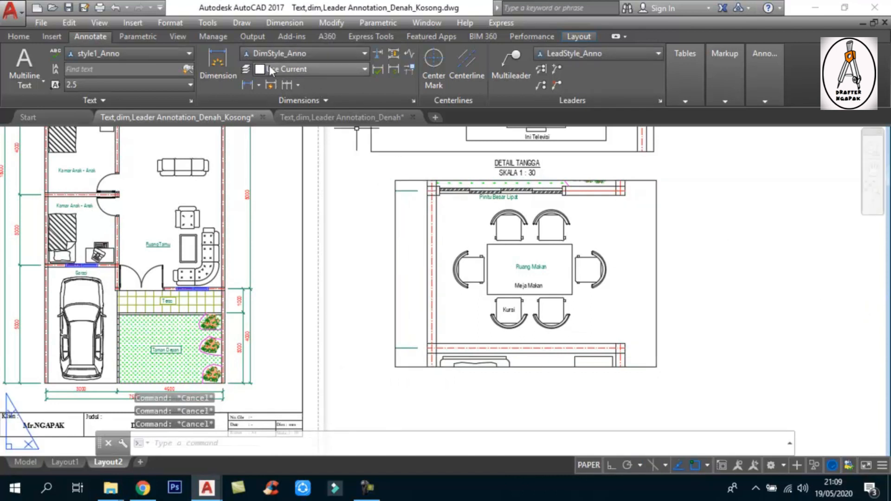
# Activate the dining-area viewport and maximize it around the dining table for dimensioning.
pyautogui.press('space')
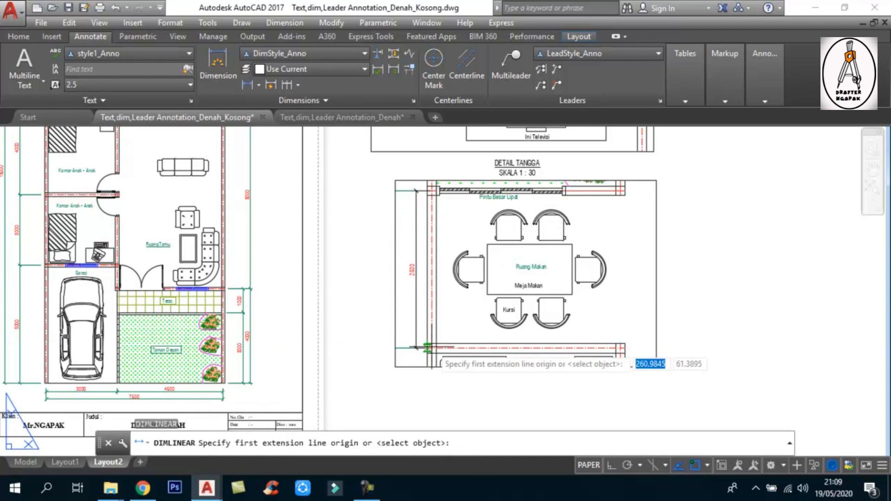
pyautogui.press('Escape')
pyautogui.doubleClick(595, 323)
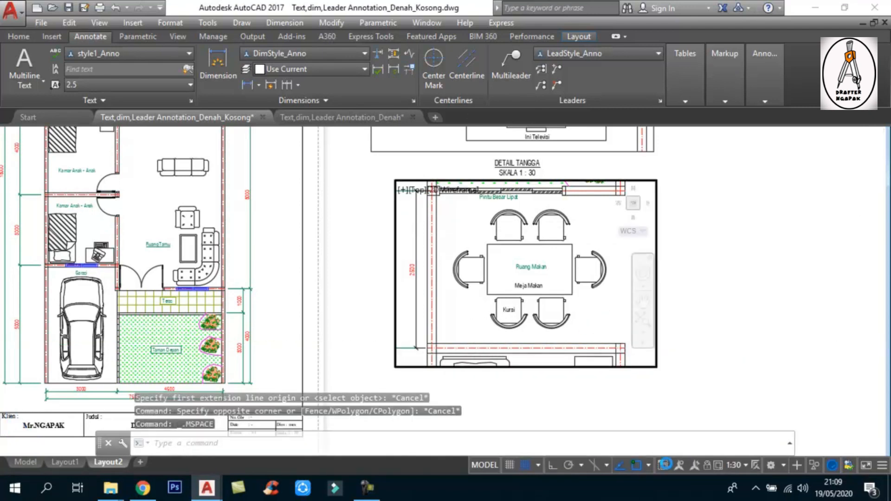
pyautogui.click(664, 464)
pyautogui.scroll(5, 475, 335)
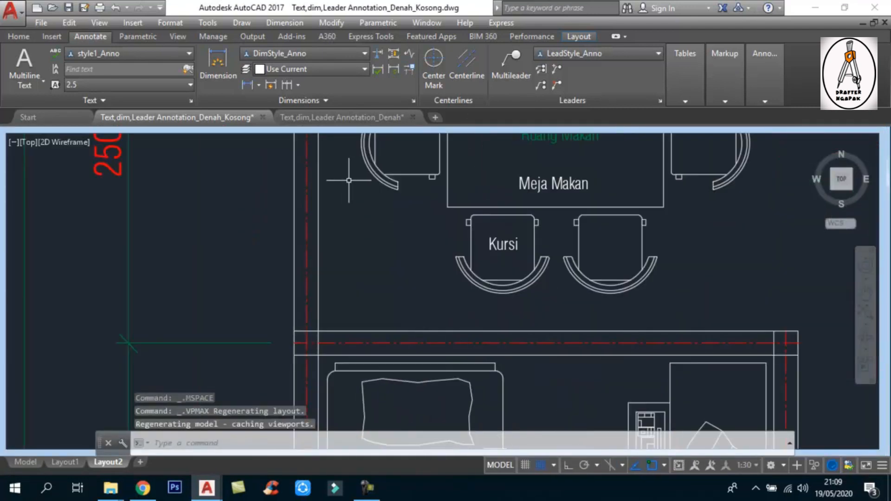
pyautogui.scroll(-6, 438, 277)
pyautogui.scroll(2, 398, 195)
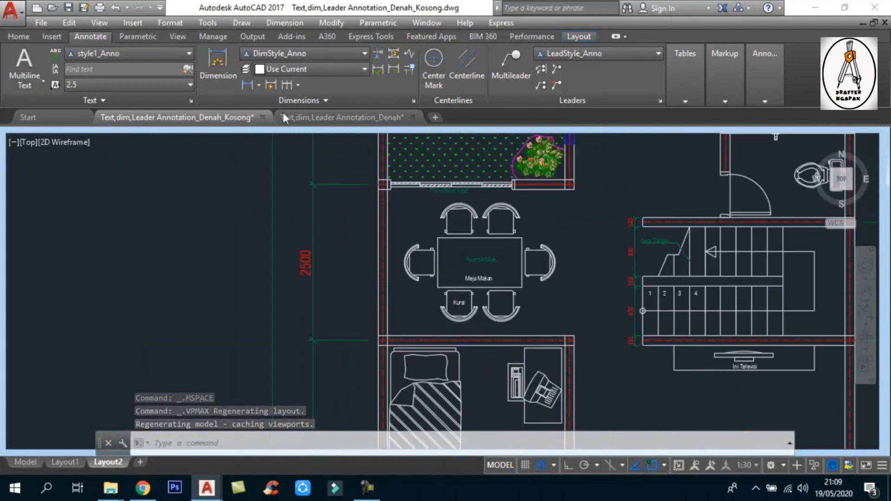
pyautogui.click(247, 84)
pyautogui.scroll(2, 388, 312)
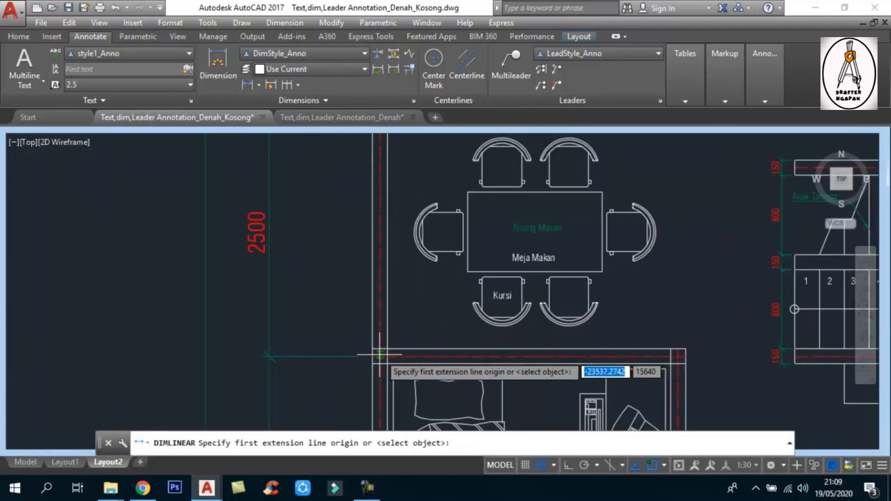
pyautogui.click(379, 356)
pyautogui.moveTo(387, 288); pyautogui.dragTo(389, 330, button='middle')
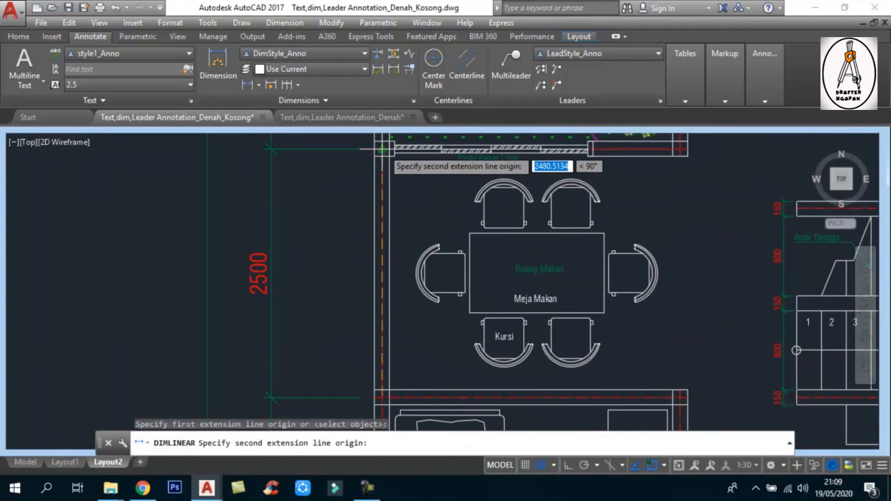
pyautogui.click(382, 148)
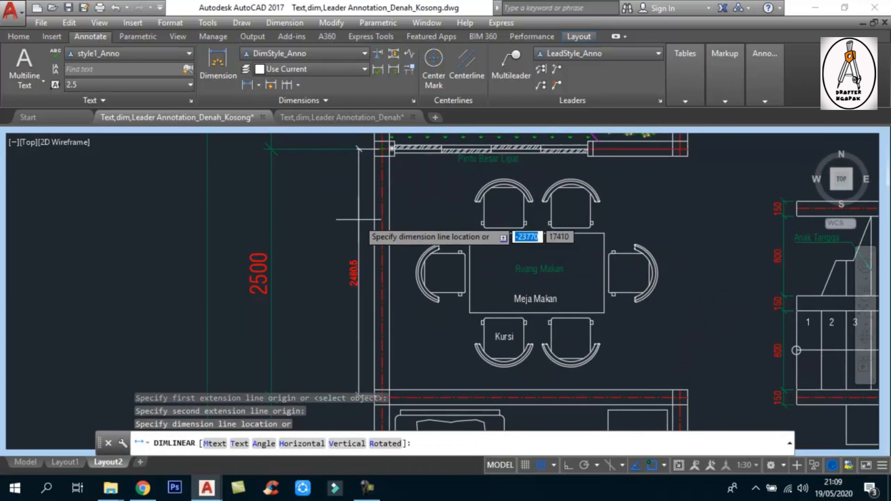
pyautogui.press('Escape')
pyautogui.scroll(-2, 374, 237)
pyautogui.scroll(10, 389, 342)
pyautogui.keyDown('shift'); pyautogui.rightClick(369, 266); pyautogui.keyUp('shift')
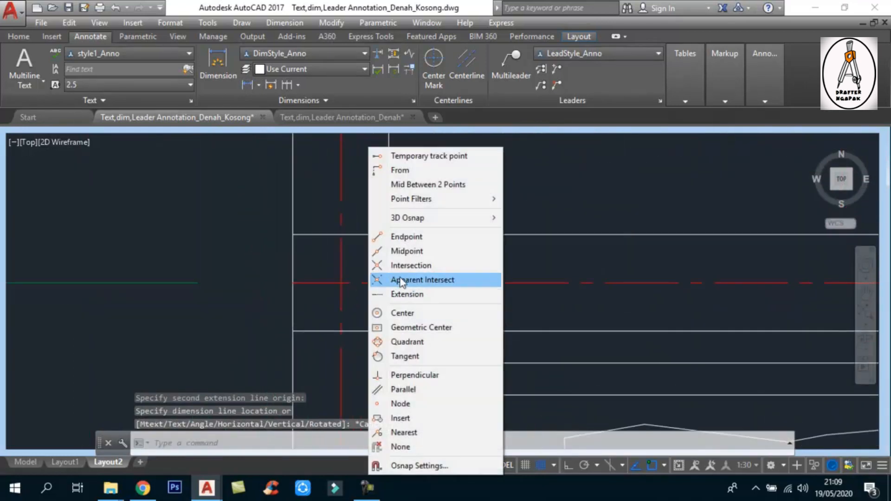
pyautogui.click(403, 236)
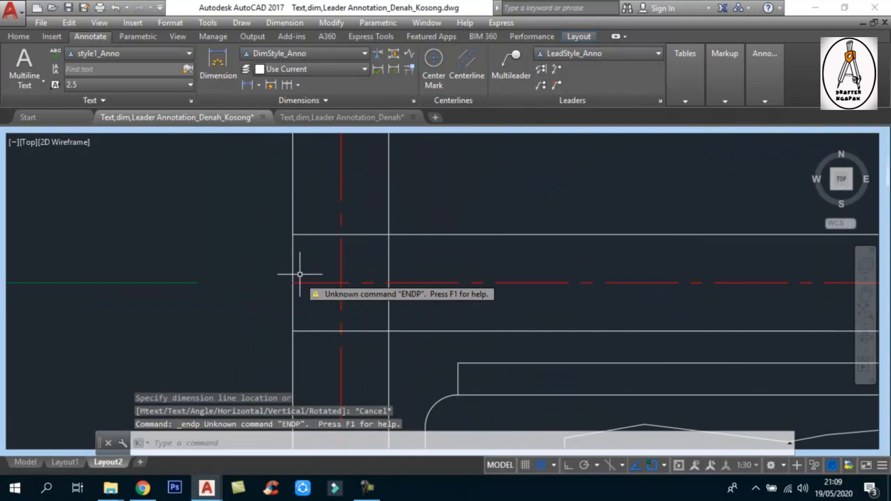
# Add a vertical linear dimension in DimStyle_Anno between the centerline ends of the dining area's lower and upper walls, outside the left wall.
pyautogui.click(248, 84)
pyautogui.click(300, 283)
pyautogui.scroll(-4, 320, 260)
pyautogui.scroll(8, 348, 181)
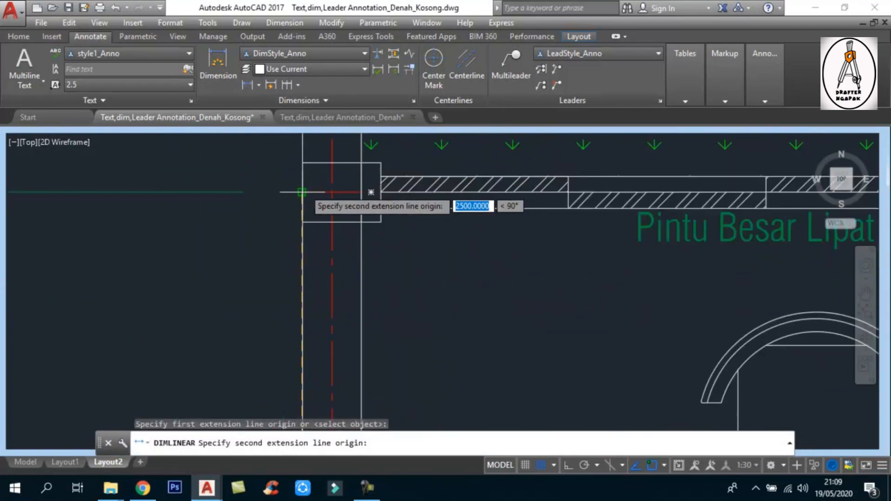
pyautogui.click(302, 192)
pyautogui.scroll(-6, 316, 190)
pyautogui.click(295, 241)
# Add a horizontal linear dimension between the left and right wall centerlines, placed just above the dining area's lower wall.
pyautogui.scroll(-2, 328, 224)
pyautogui.scroll(8, 323, 347)
pyautogui.press('Return')
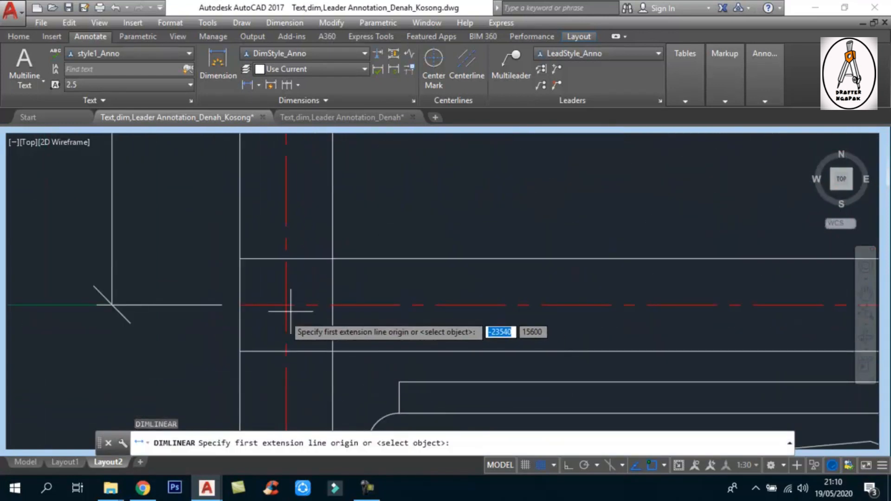
pyautogui.click(260, 307)
pyautogui.scroll(-5, 265, 313)
pyautogui.scroll(5, 741, 299)
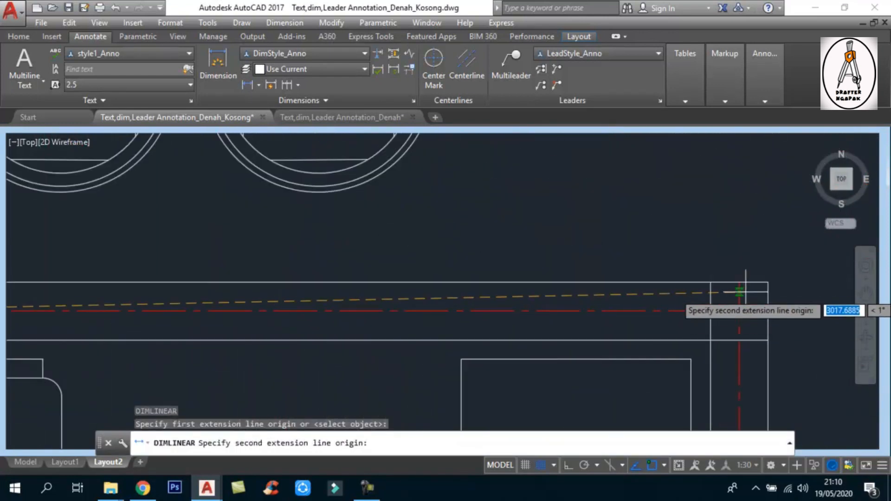
pyautogui.click(738, 288)
pyautogui.scroll(-3, 724, 283)
pyautogui.click(637, 275)
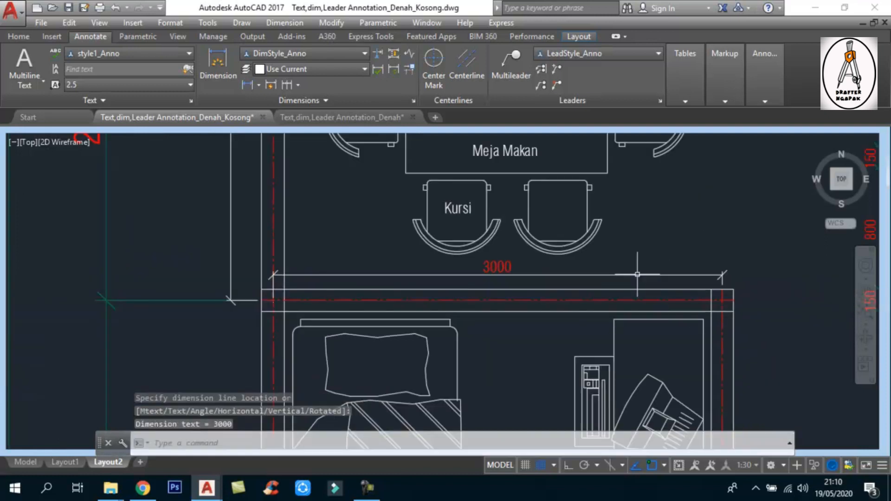
# Assign the Kursi text and the new vertical and horizontal dining-area dimensions to the DIN layer.
pyautogui.scroll(-4, 637, 274)
pyautogui.scroll(2, 496, 282)
pyautogui.click(473, 288)
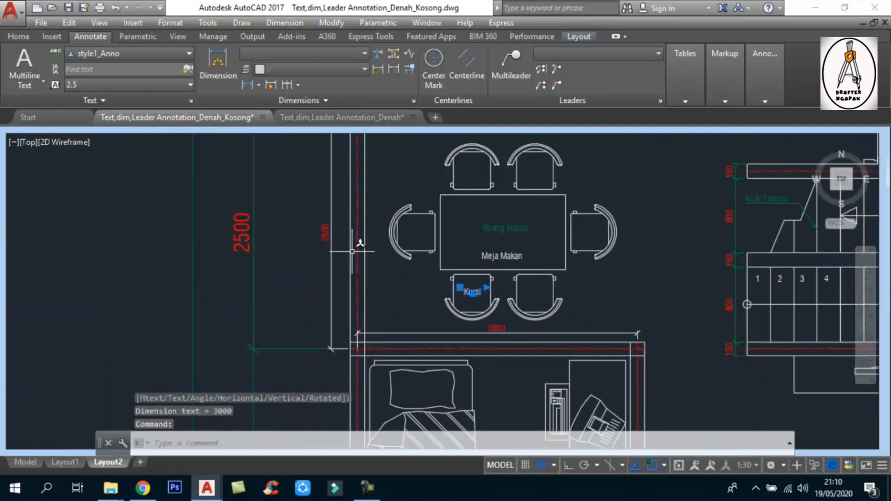
pyautogui.click(330, 233)
pyautogui.click(464, 333)
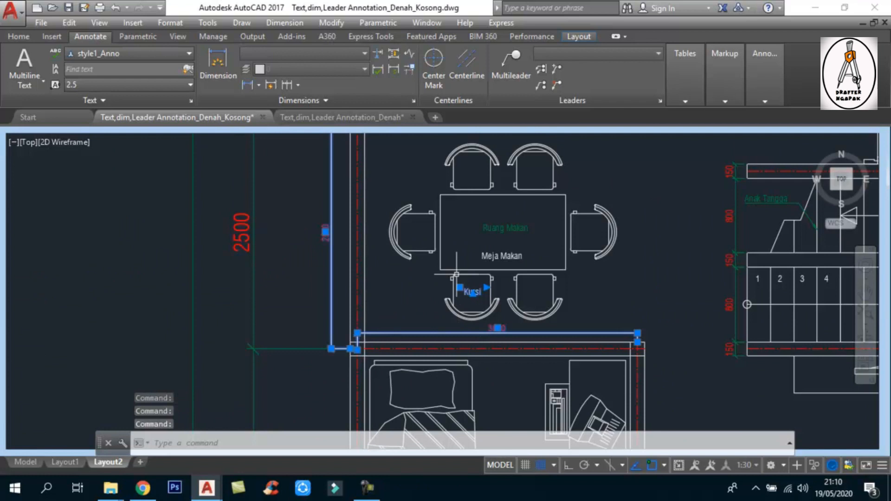
pyautogui.click(29, 37)
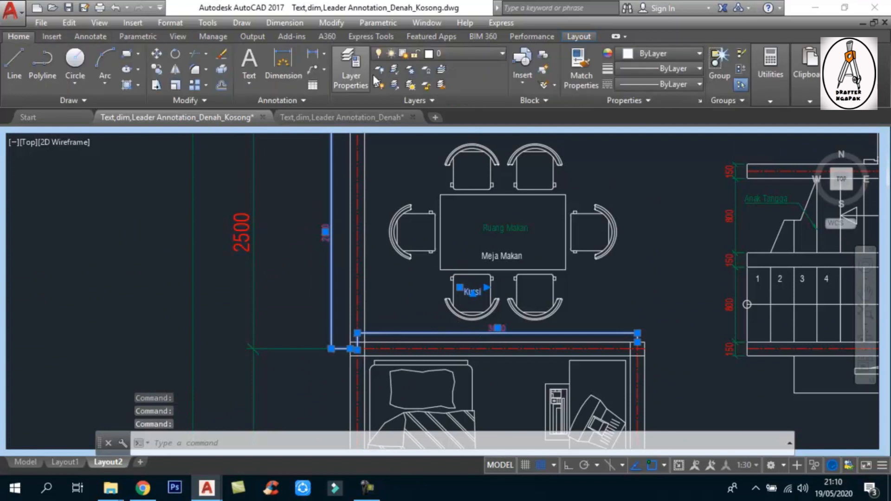
pyautogui.click(472, 55)
pyautogui.click(477, 163)
pyautogui.press('Escape')
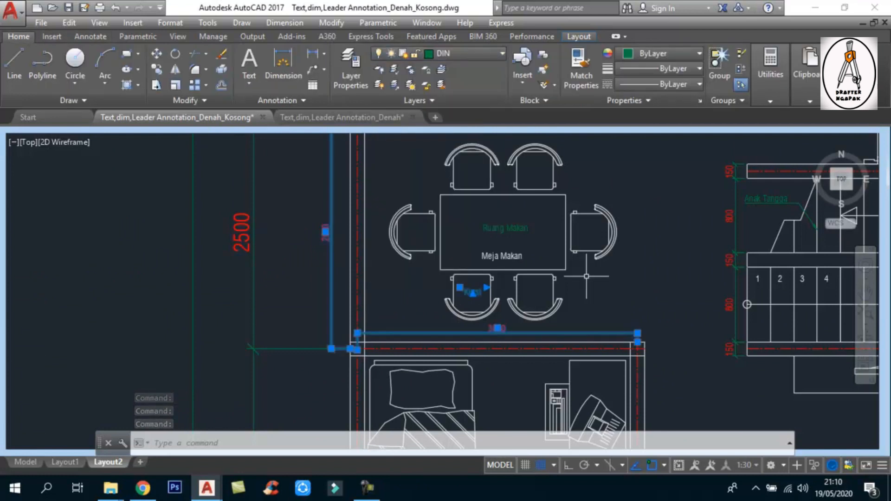
pyautogui.moveTo(613, 274); pyautogui.dragTo(579, 293, button='middle')
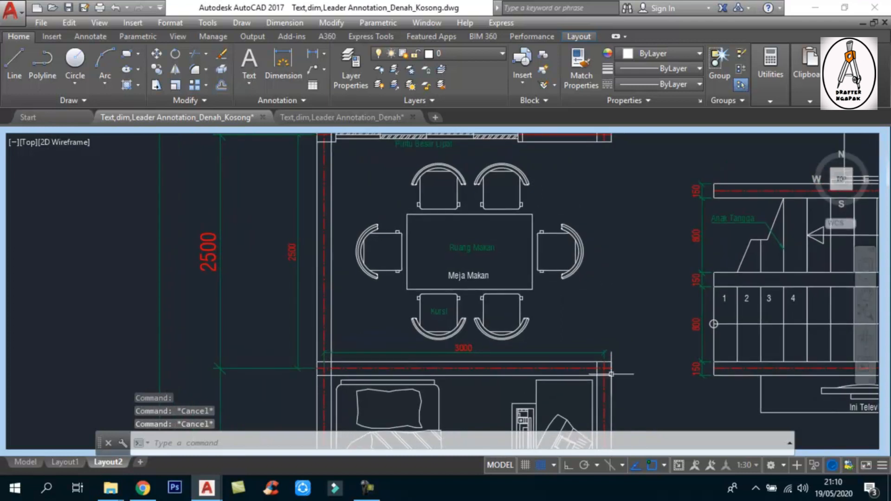
# Return to paper space and delete the duplicate vertical dimension overlapping the one beside the dining area's left wall.
pyautogui.click(678, 465)
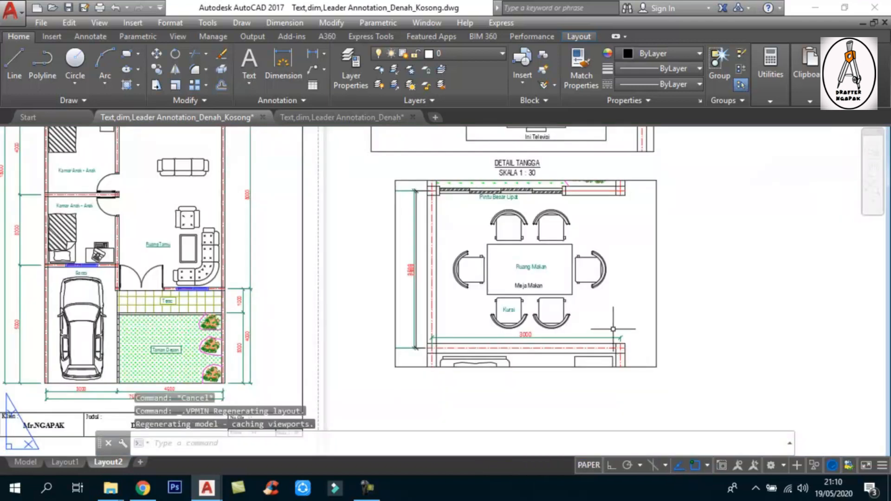
pyautogui.scroll(2, 455, 204)
pyautogui.click(391, 232)
pyautogui.press('Delete')
# Move the dining-area viewport slightly to the left so it sits beneath the staircase detail.
pyautogui.scroll(-4, 343, 214)
pyautogui.moveTo(369, 217); pyautogui.dragTo(419, 229, button='middle')
pyautogui.write('m')
pyautogui.press('Return')
pyautogui.click(366, 202)
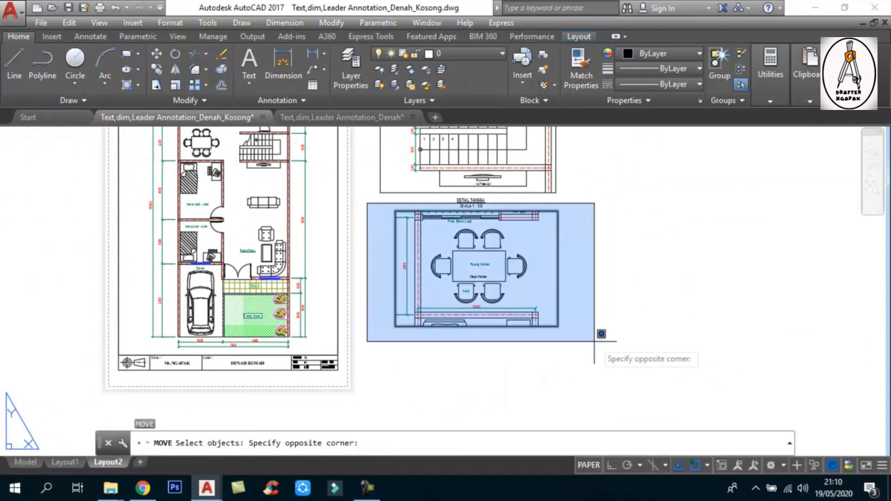
pyautogui.click(605, 332)
pyautogui.press('Return')
pyautogui.click(696, 309)
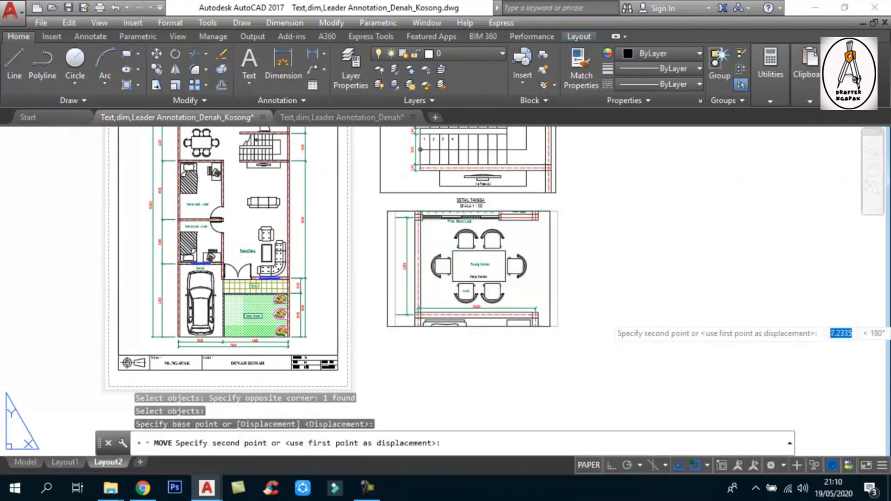
pyautogui.click(687, 309)
# Copy the DETAIL TANGGA SKALA 1 : 30 title straight down to just below the dining-area viewport, with Ortho on.
pyautogui.scroll(-2, 596, 310)
pyautogui.scroll(4, 537, 266)
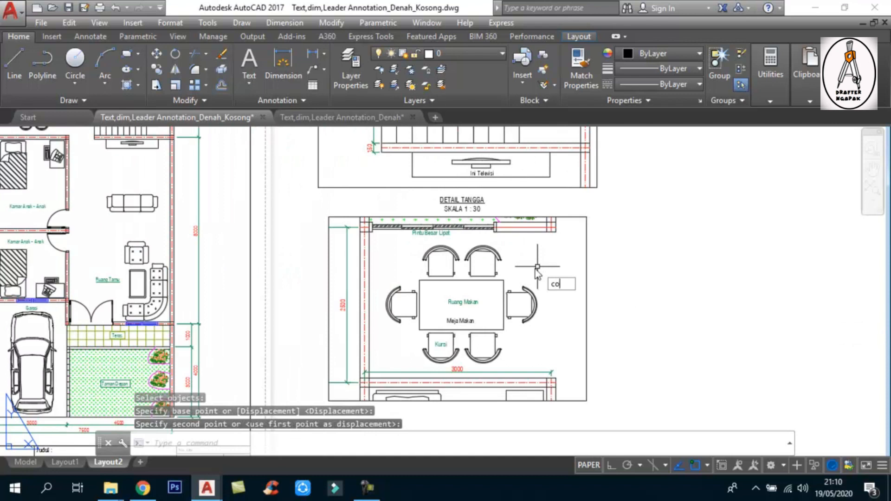
pyautogui.press('Return')
pyautogui.scroll(2, 492, 199)
pyautogui.click(504, 216)
pyautogui.click(452, 196)
pyautogui.press('Return')
pyautogui.scroll(-4, 488, 196)
pyautogui.click(586, 192)
pyautogui.scroll(3, 579, 264)
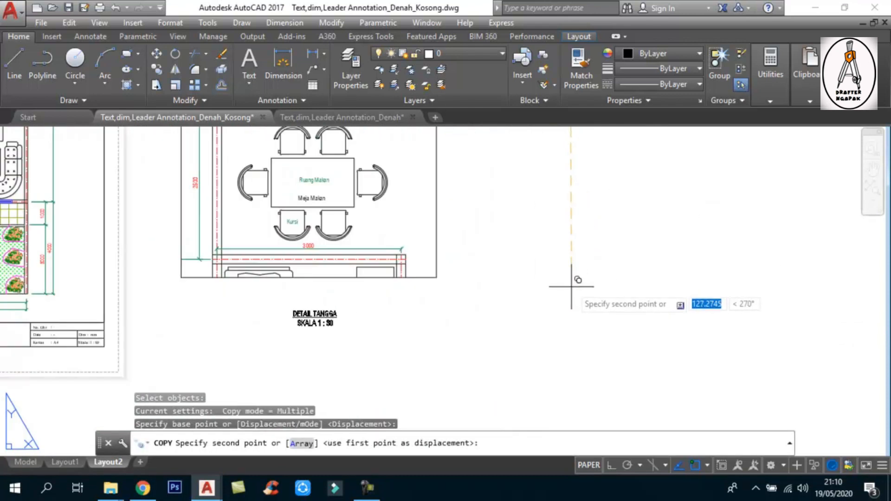
pyautogui.press('F8')
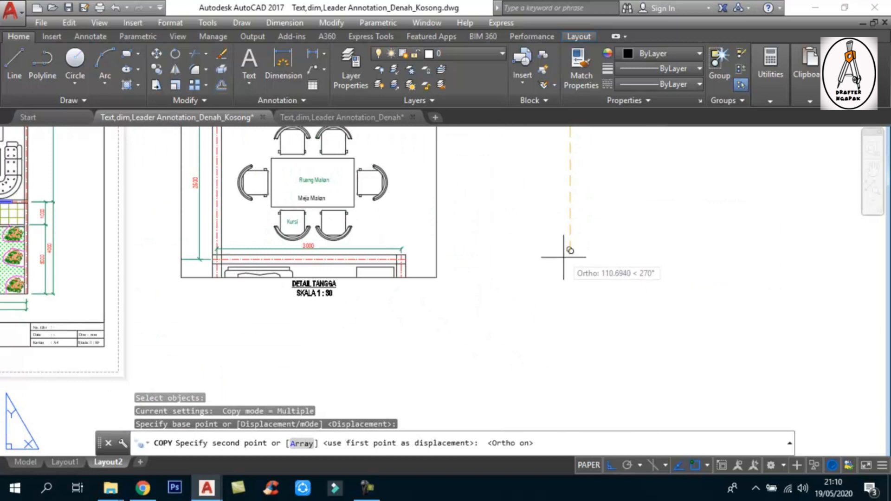
pyautogui.click(563, 260)
pyautogui.press('Escape')
# Change the first line of the copied title to DETAIL RUANG MAKAN.
pyautogui.scroll(6, 294, 288)
pyautogui.click(403, 286)
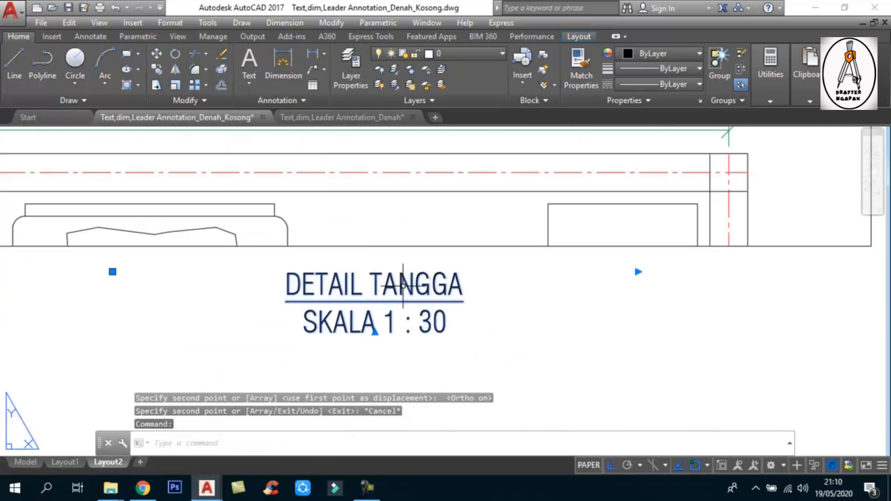
pyautogui.doubleClick(402, 286)
pyautogui.moveTo(370, 284); pyautogui.dragTo(512, 283)
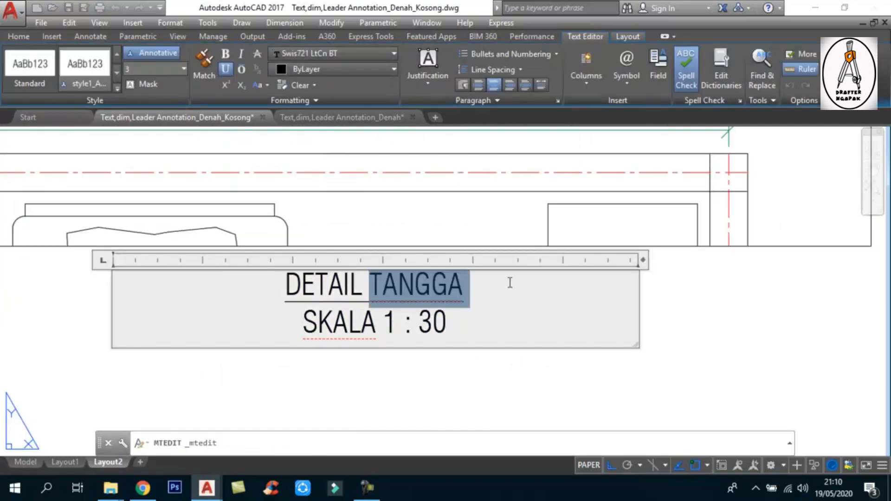
pyautogui.write('r')
pyautogui.press('Return')
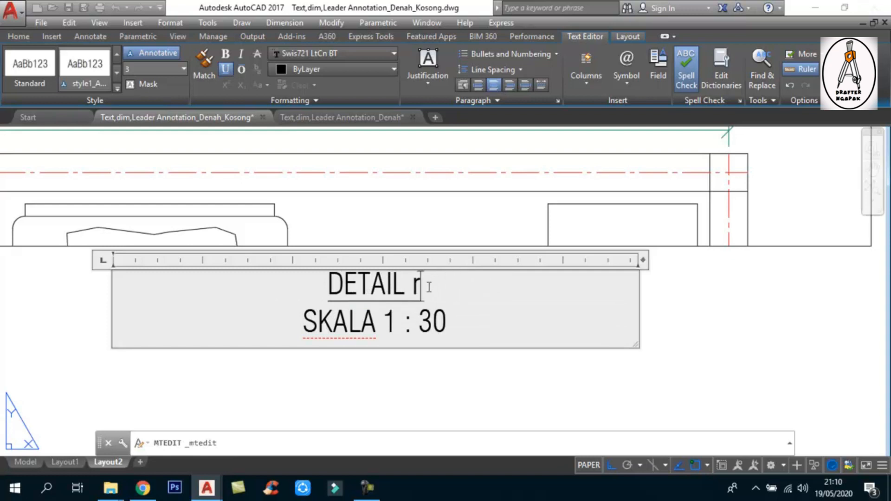
pyautogui.press('BackSpace')
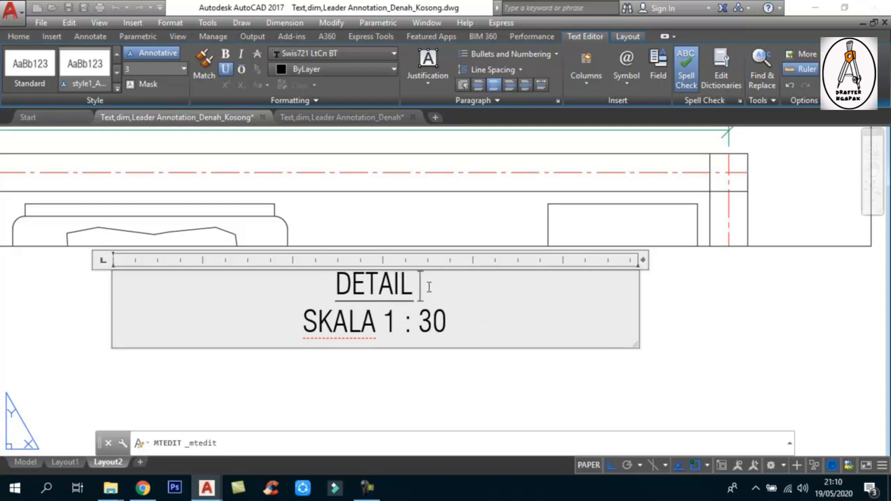
pyautogui.write('r')
pyautogui.press('BackSpace')
pyautogui.write('RUANG')
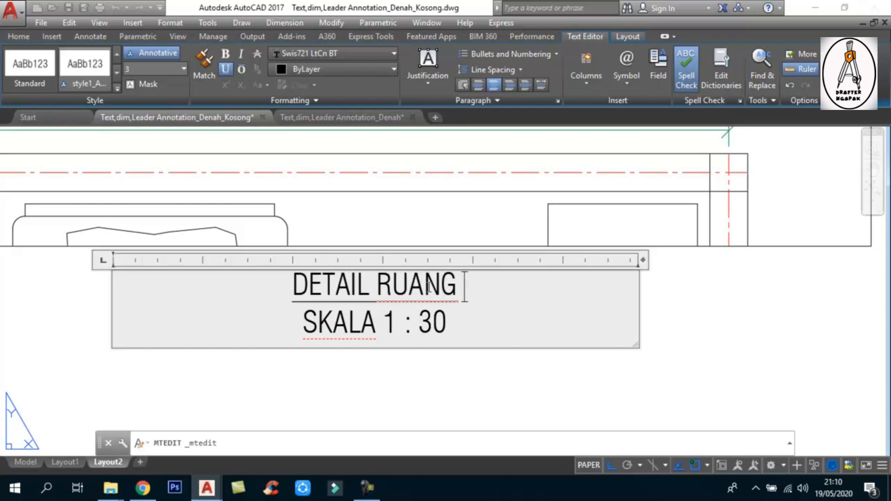
pyautogui.write(' MAKAN')
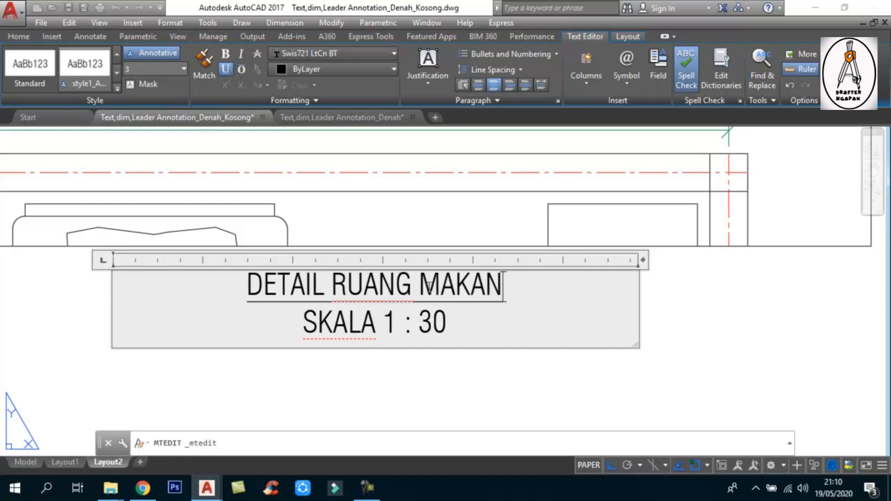
pyautogui.click(434, 384)
# Check the scale assigned to the dining-area viewport and review the arrangement of both details.
pyautogui.scroll(-3, 408, 334)
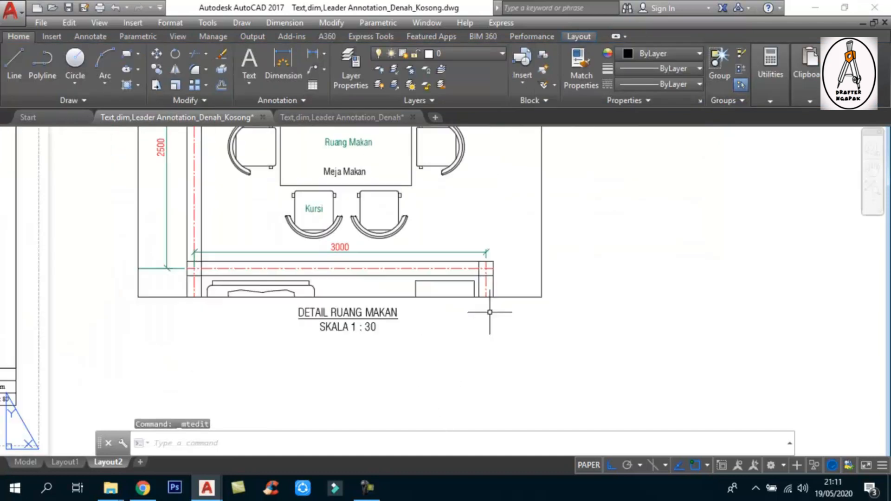
pyautogui.click(518, 298)
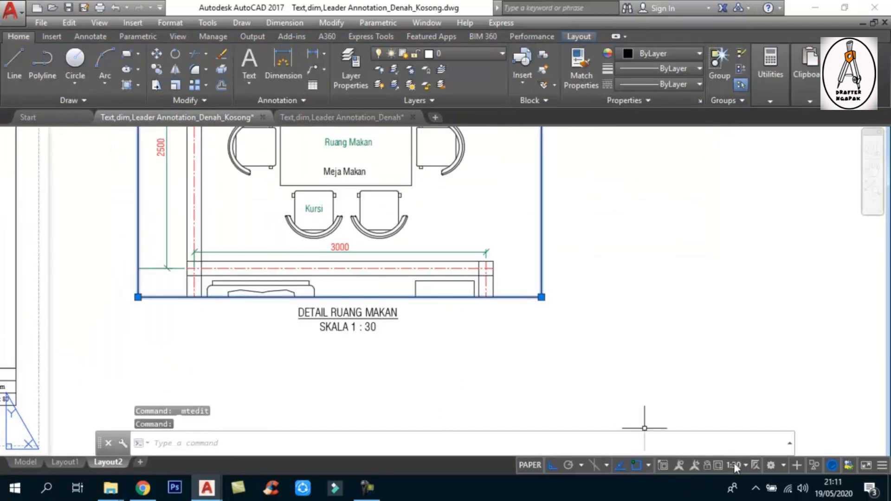
pyautogui.scroll(-3, 589, 374)
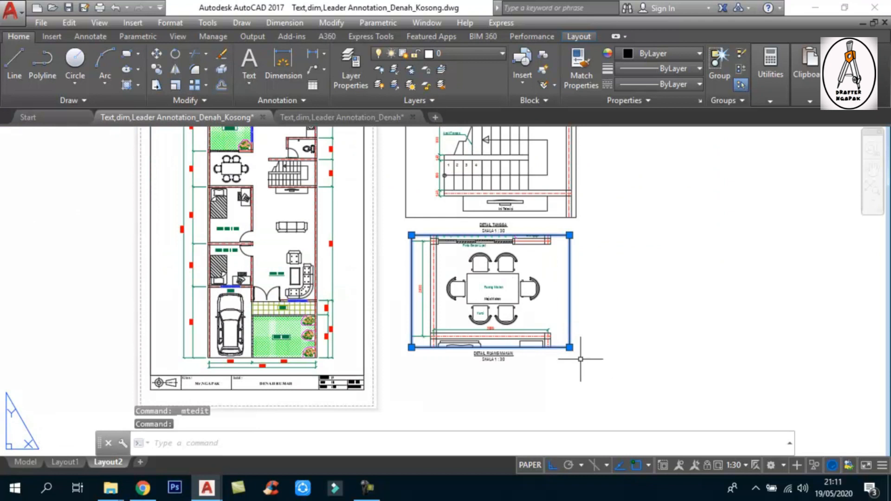
pyautogui.scroll(-3, 561, 346)
pyautogui.press('Escape')
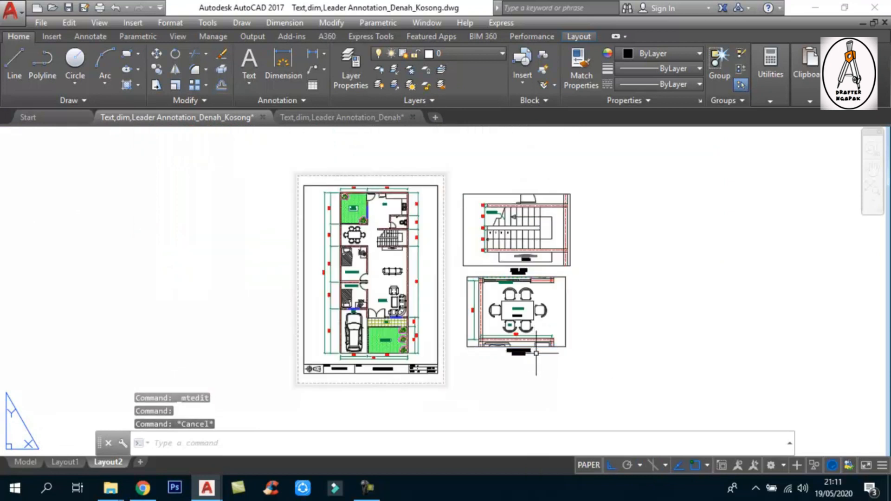
# Narrow the staircase detail viewport by stretching its left edge inward.
pyautogui.scroll(2, 488, 255)
pyautogui.click(442, 195)
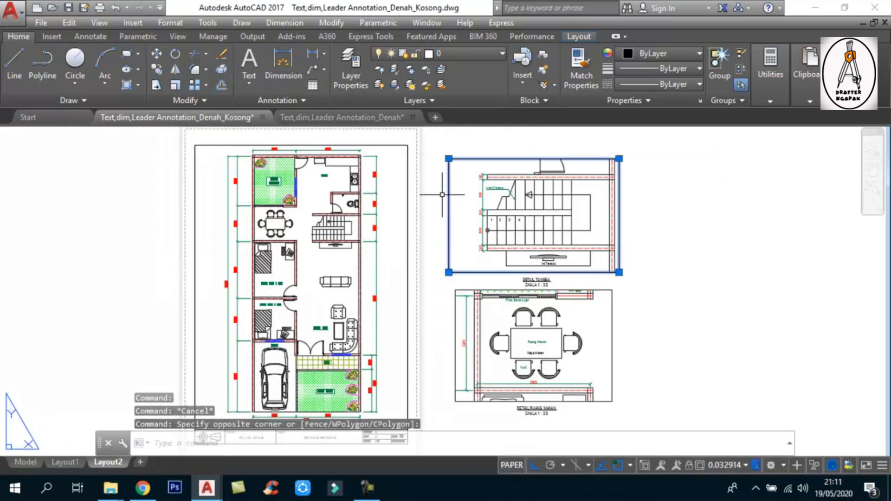
pyautogui.click(449, 158)
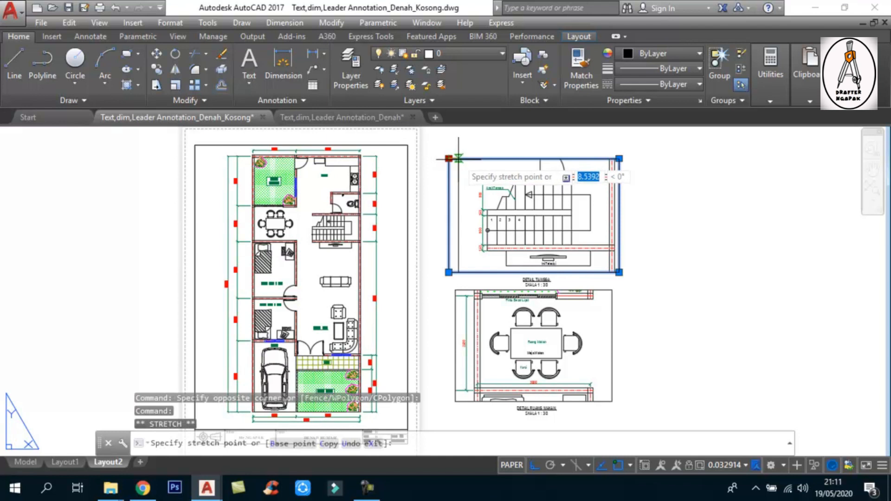
pyautogui.click(463, 158)
pyautogui.press('Escape')
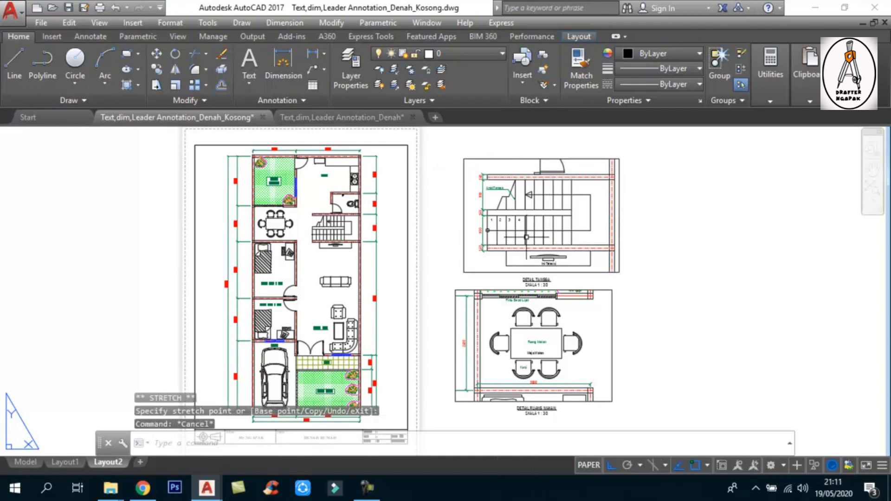
# Copy the floor plan's sheet border and title block horizontally to the right so they frame both detail viewports.
pyautogui.scroll(-2, 430, 267)
pyautogui.scroll(2, 396, 387)
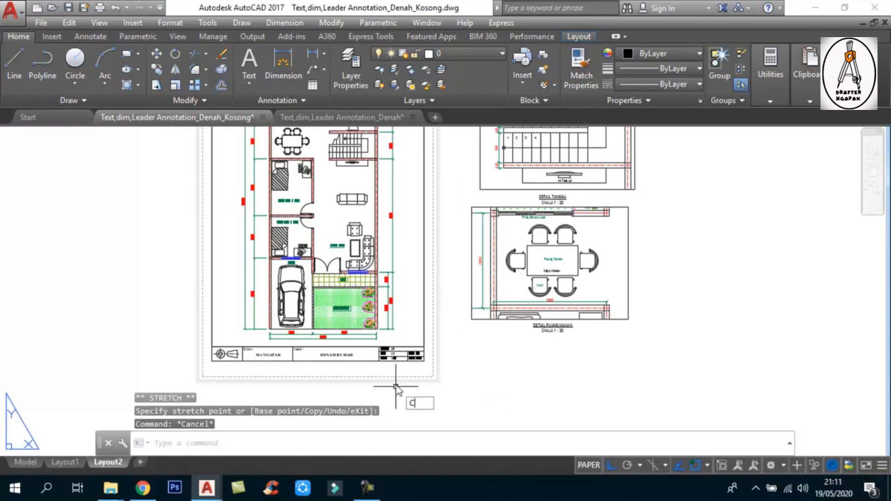
pyautogui.press('Return')
pyautogui.scroll(2, 276, 368)
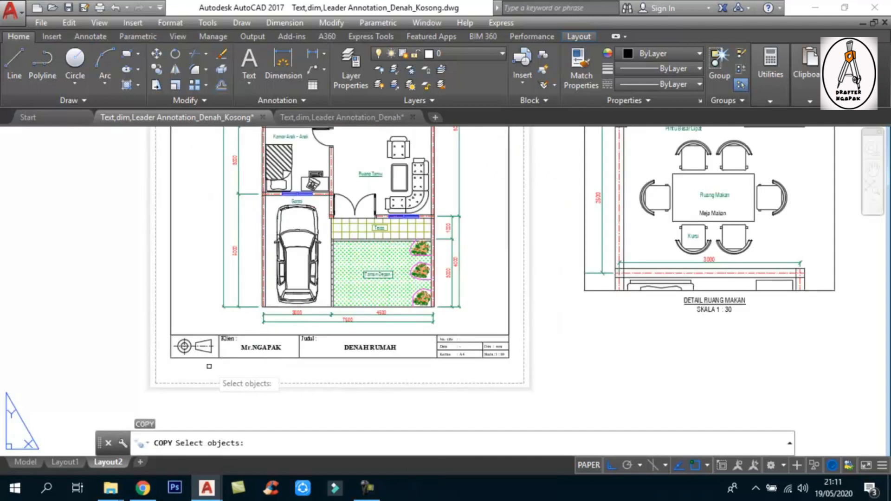
pyautogui.click(171, 331)
pyautogui.click(564, 409)
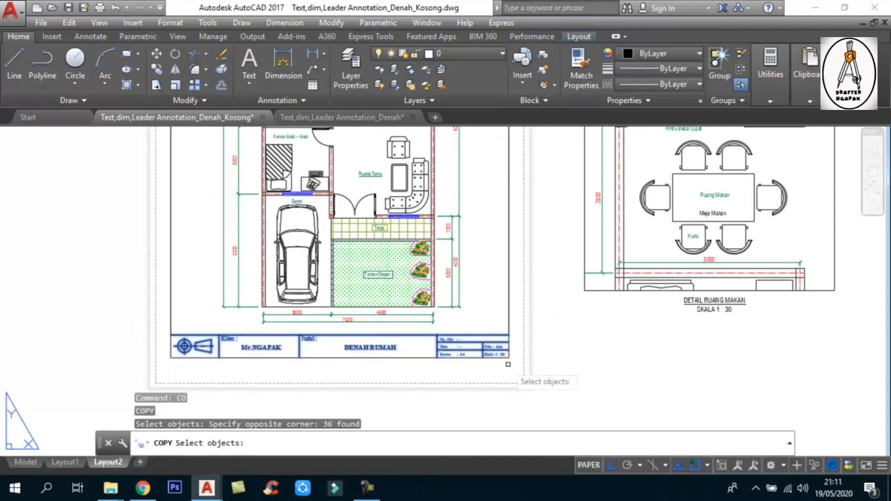
pyautogui.click(434, 367)
pyautogui.click(414, 349)
pyautogui.scroll(-4, 406, 353)
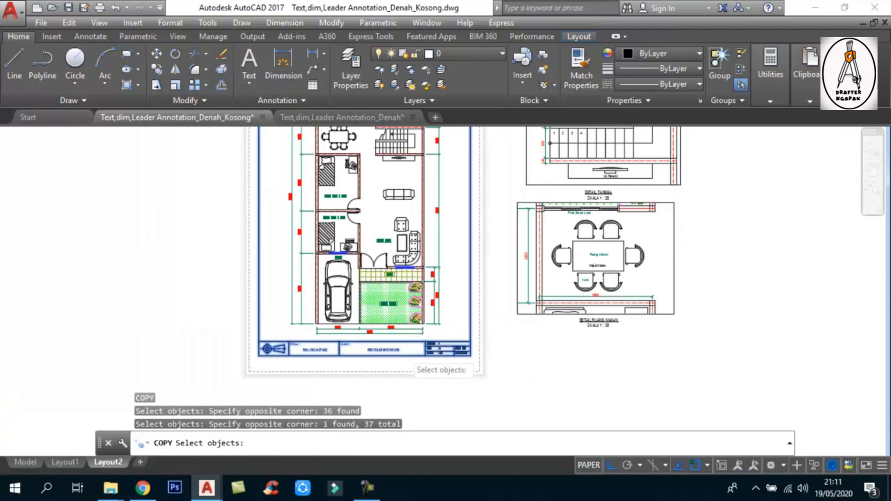
pyautogui.press('Return')
pyautogui.click(408, 379)
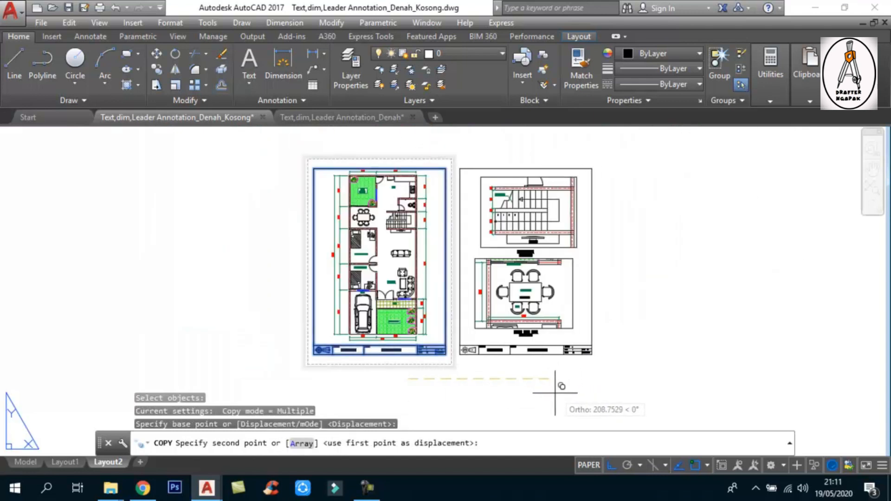
pyautogui.click(556, 393)
pyautogui.press('Escape')
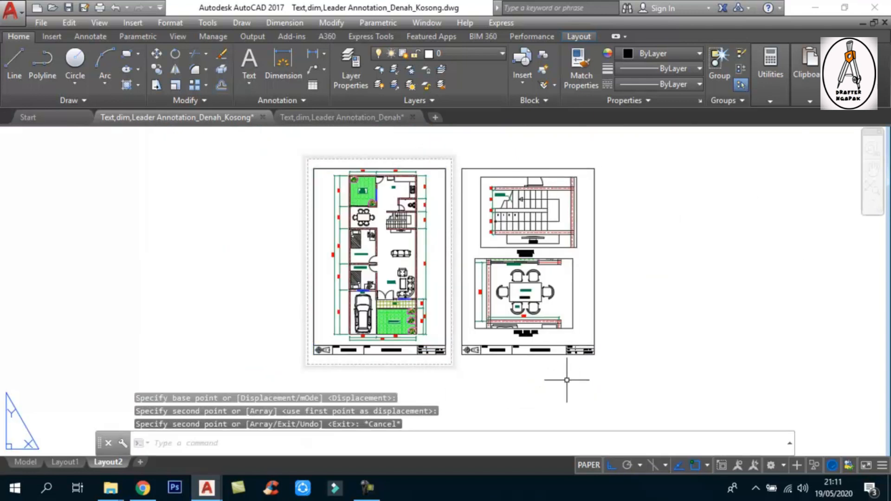
# Toggle the display of annotative objects at all scales to compare the floor plan with the detail viewports.
pyautogui.scroll(3, 570, 366)
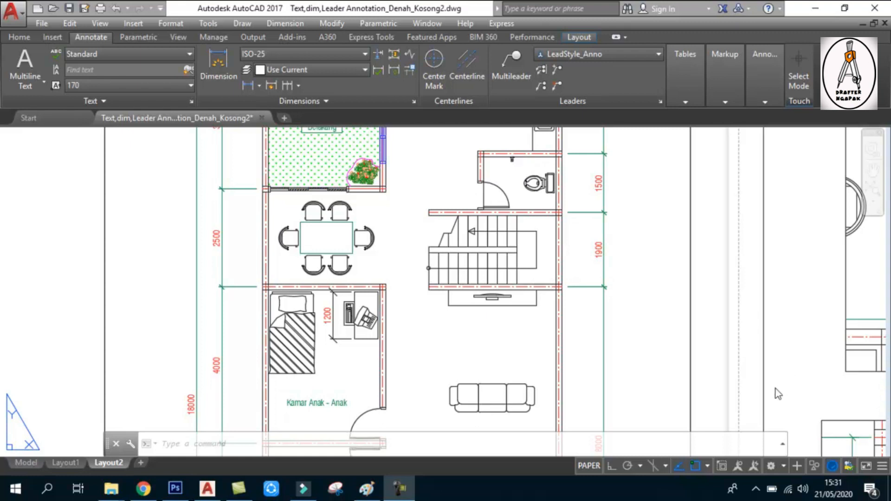
pyautogui.click(739, 466)
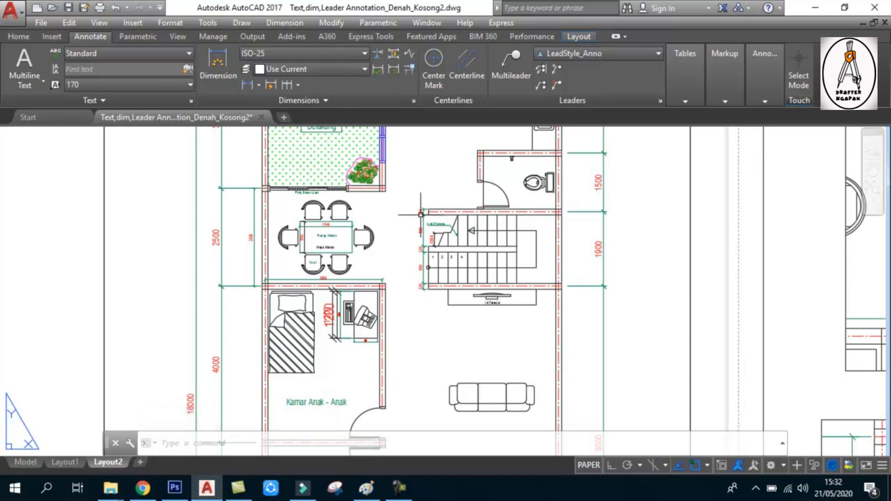
pyautogui.click(738, 465)
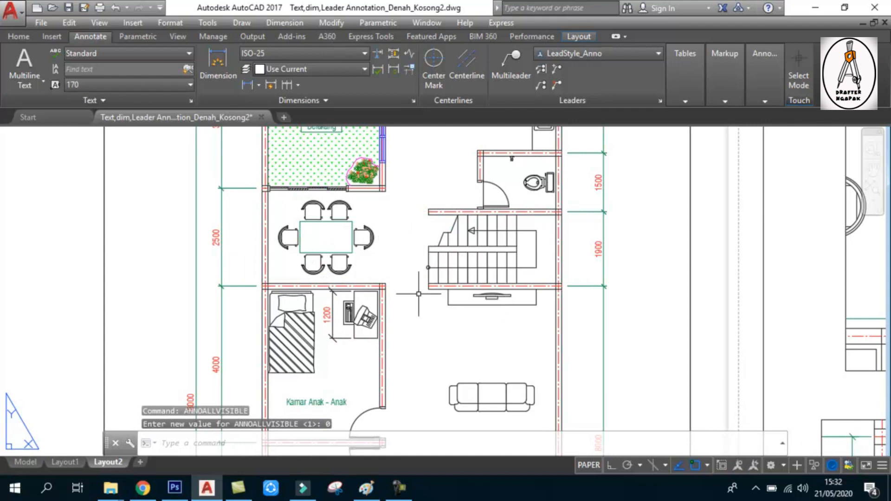
pyautogui.scroll(-5, 314, 281)
pyautogui.scroll(2, 531, 218)
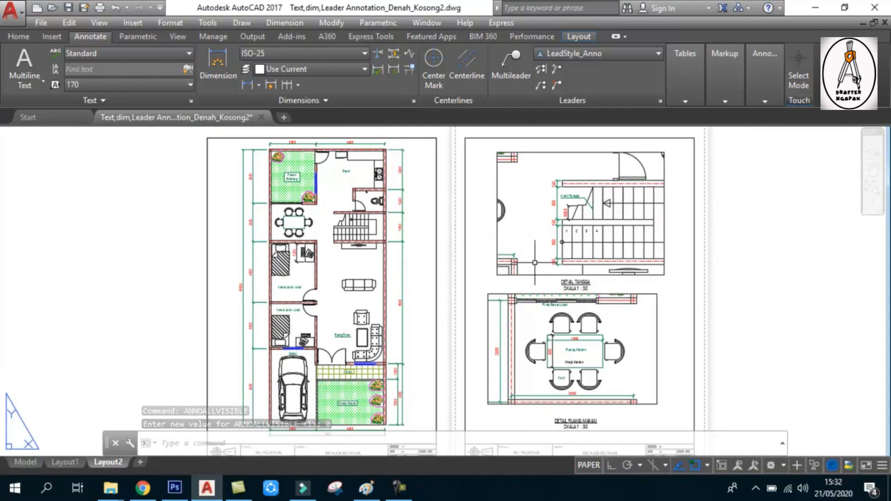
pyautogui.click(738, 466)
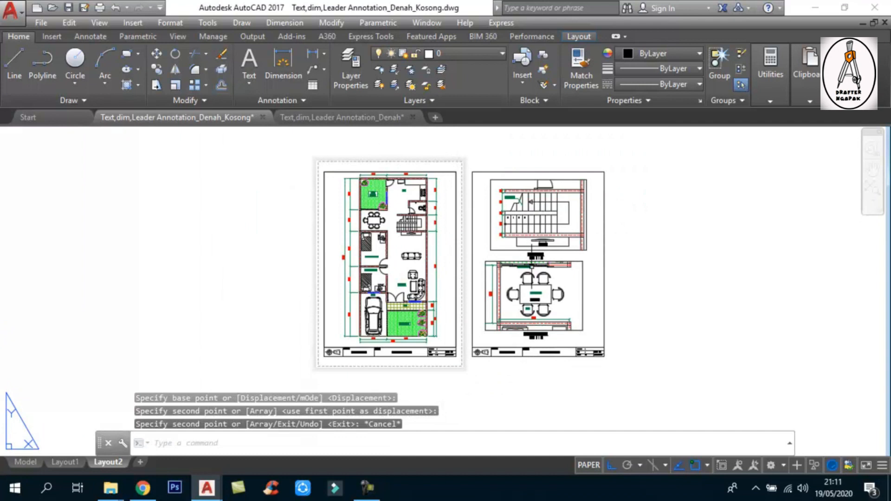
# Create a new page setup named "page 2" based on the Layout2 settings.
pyautogui.click(41, 23)
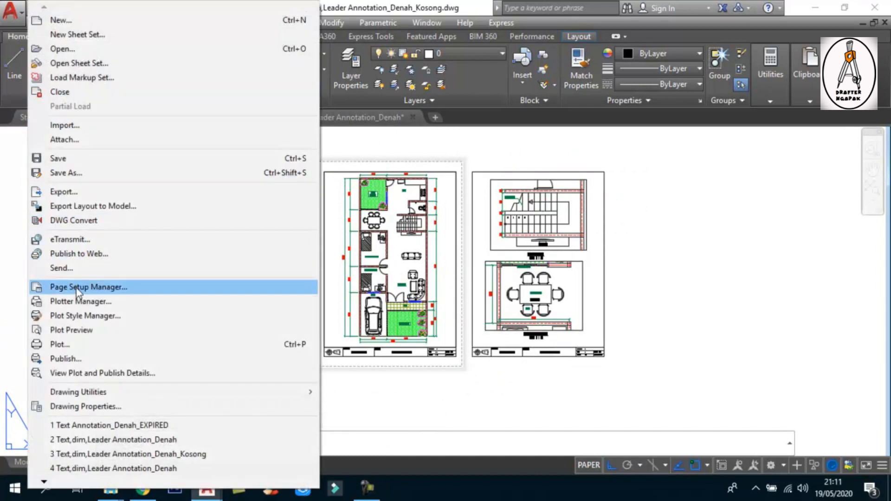
pyautogui.click(88, 287)
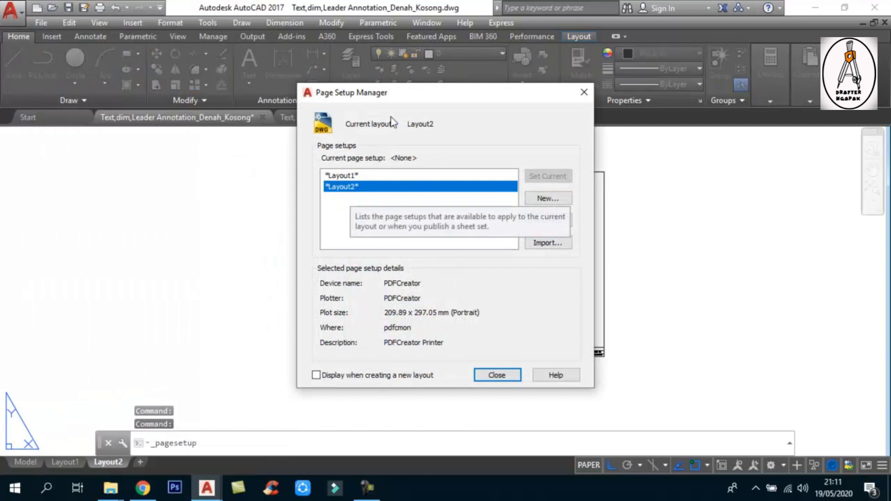
pyautogui.moveTo(406, 97); pyautogui.dragTo(600, 109)
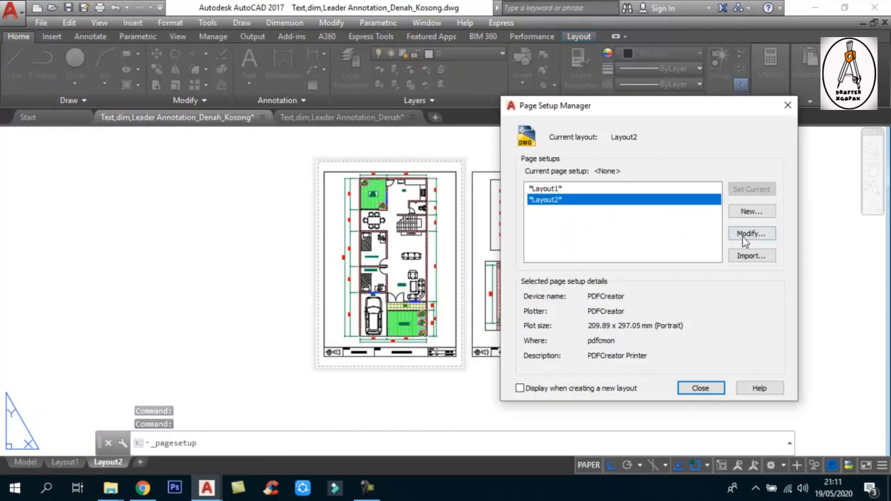
pyautogui.click(750, 212)
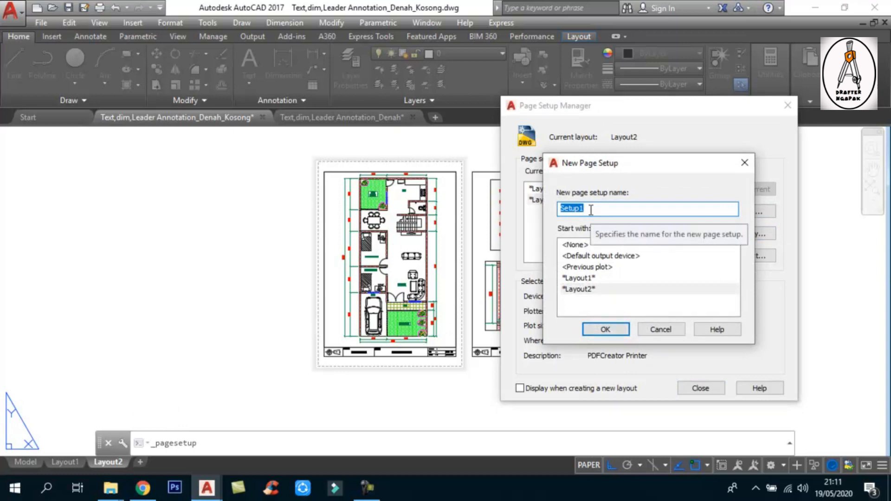
pyautogui.write('pAGE')
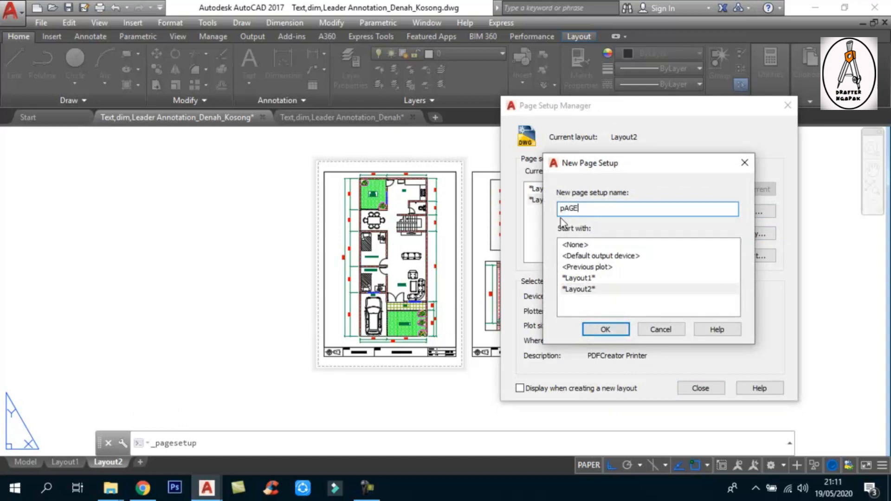
pyautogui.press('BackSpace')
pyautogui.press('BackSpace')
pyautogui.press('BackSpace')
pyautogui.press('BackSpace')
pyautogui.write('page 2')
pyautogui.click(605, 329)
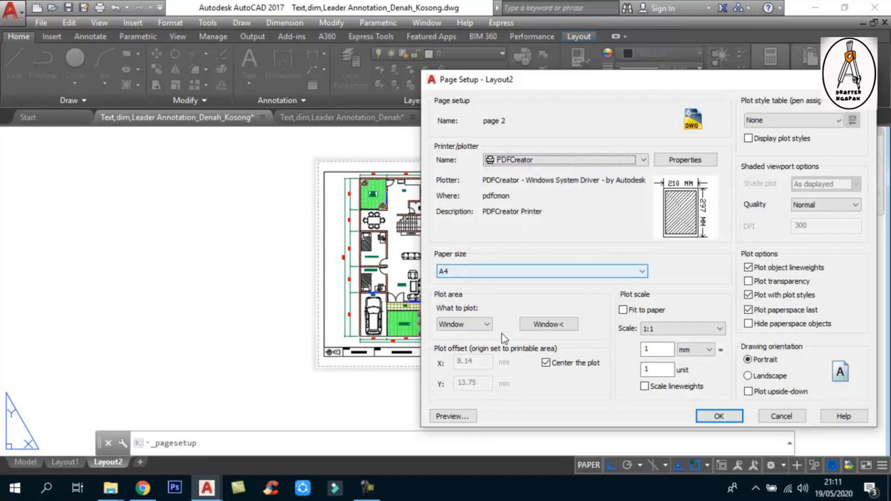
# Define the plot window of the page 2 setup from corner to corner of the detail sheet's border.
pyautogui.click(538, 323)
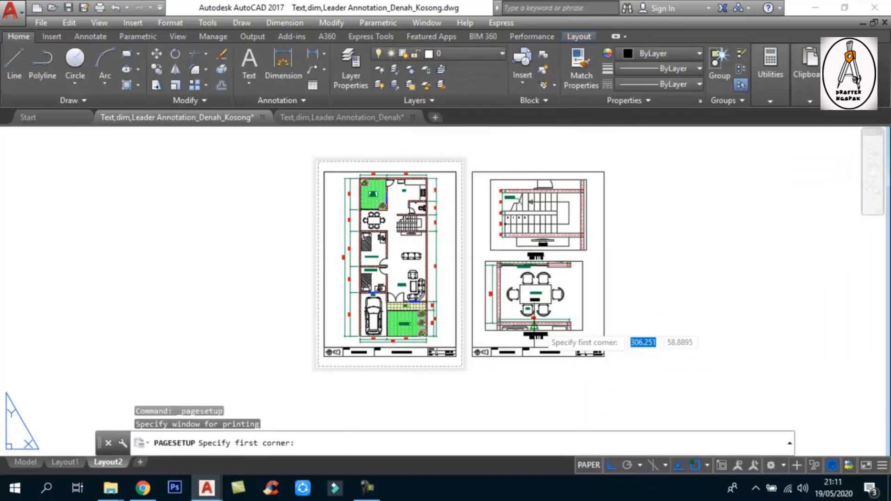
pyautogui.click(473, 172)
pyautogui.scroll(2, 605, 366)
pyautogui.scroll(3, 605, 366)
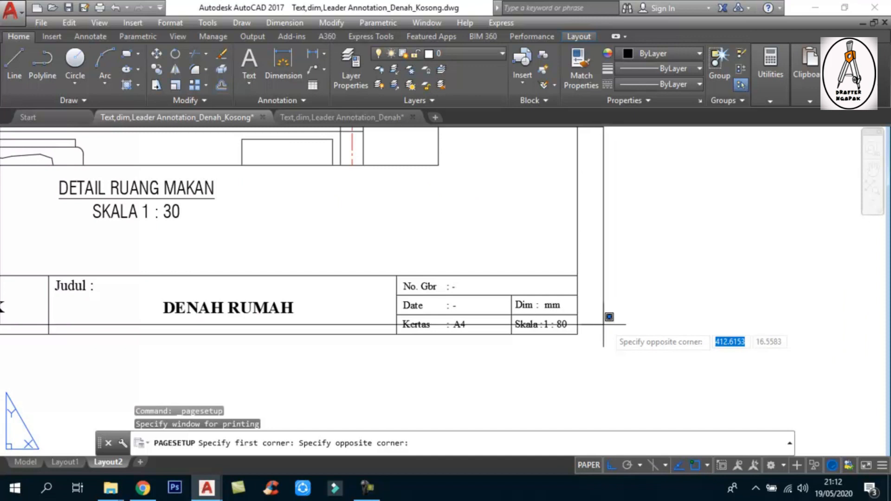
pyautogui.click(577, 364)
# Preview the plot and examine the staircase and dining-area details, their annotations and the title block.
pyautogui.click(448, 416)
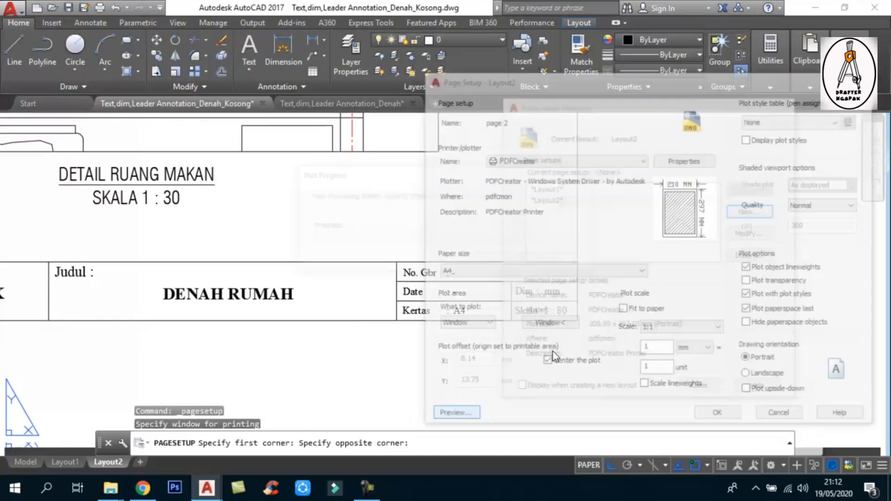
pyautogui.scroll(2, 394, 289)
pyautogui.scroll(-2, 462, 292)
pyautogui.scroll(2, 430, 306)
pyautogui.scroll(-2, 480, 289)
pyautogui.scroll(2, 480, 289)
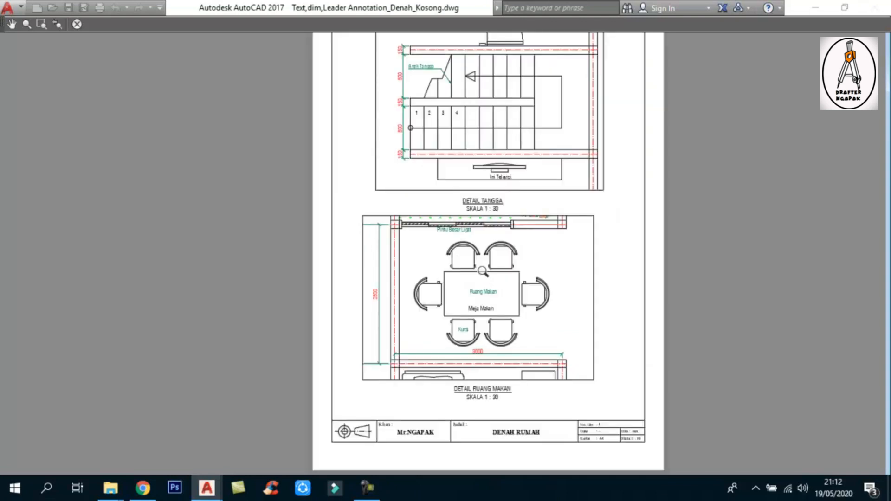
pyautogui.moveTo(515, 266)
pyautogui.mouseDown(button='middle')
pyautogui.moveTo(513, 242)
pyautogui.moveTo(524, 277)
pyautogui.moveTo(523, 265)
pyautogui.mouseUp(button='middle')
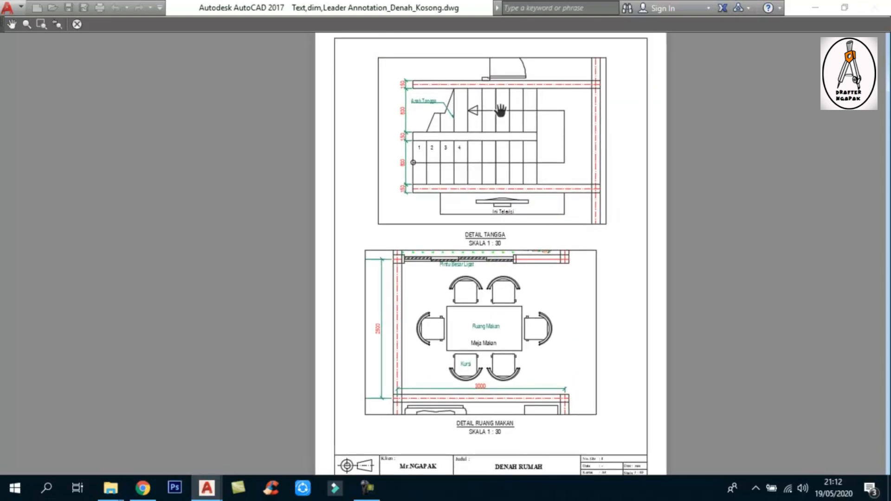
pyautogui.scroll(2, 497, 111)
pyautogui.moveTo(514, 216); pyautogui.dragTo(505, 239, button='middle')
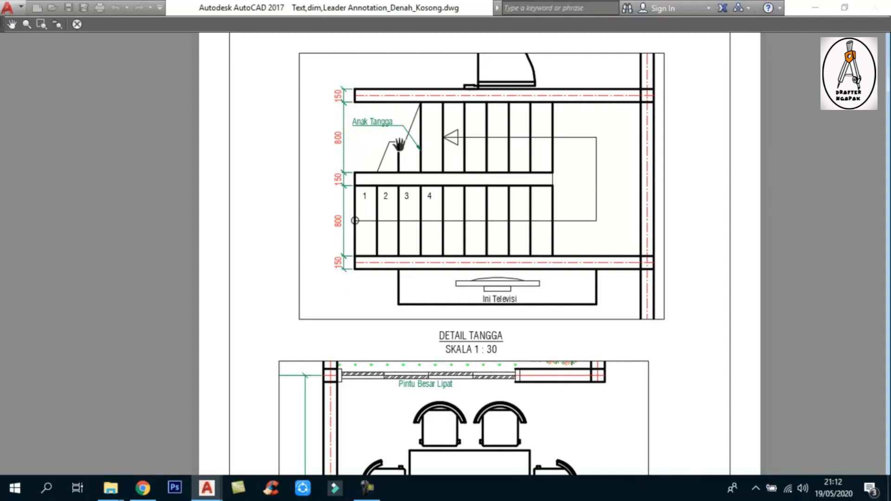
pyautogui.scroll(-4, 486, 210)
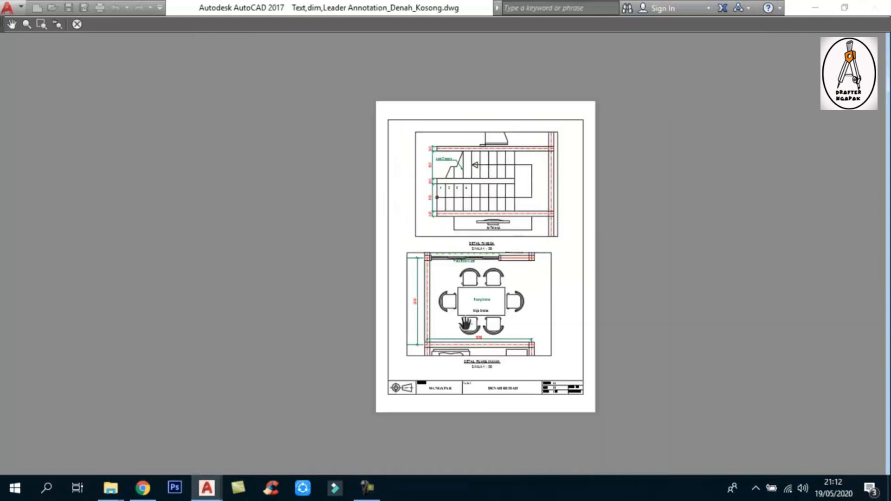
pyautogui.scroll(2, 478, 302)
pyautogui.scroll(2, 485, 357)
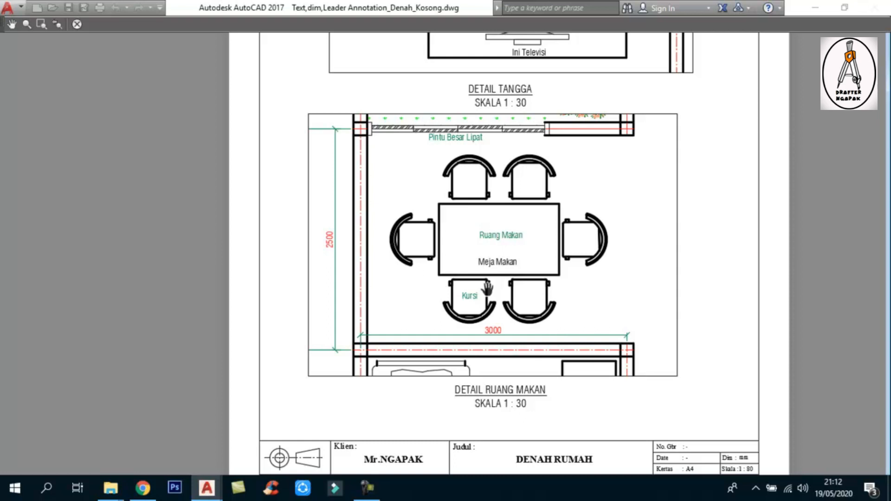
pyautogui.scroll(-4, 472, 321)
pyautogui.scroll(2, 495, 309)
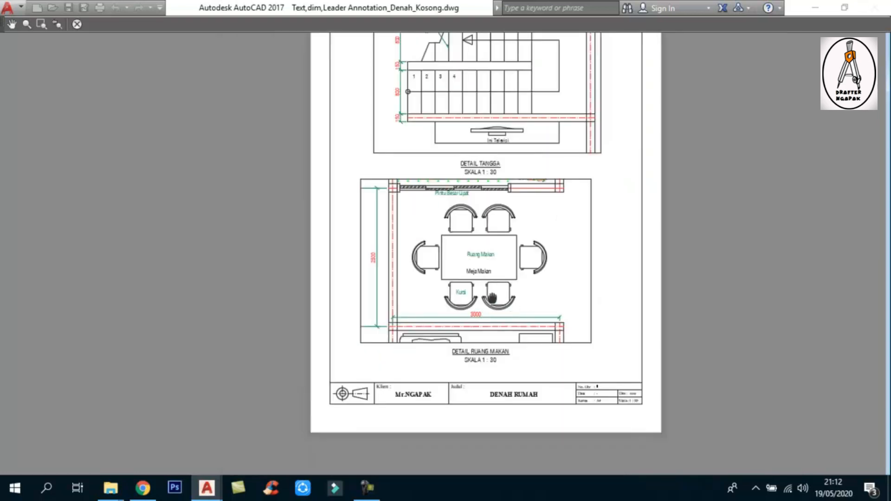
pyautogui.moveTo(492, 299); pyautogui.dragTo(494, 316)
pyautogui.press('Escape')
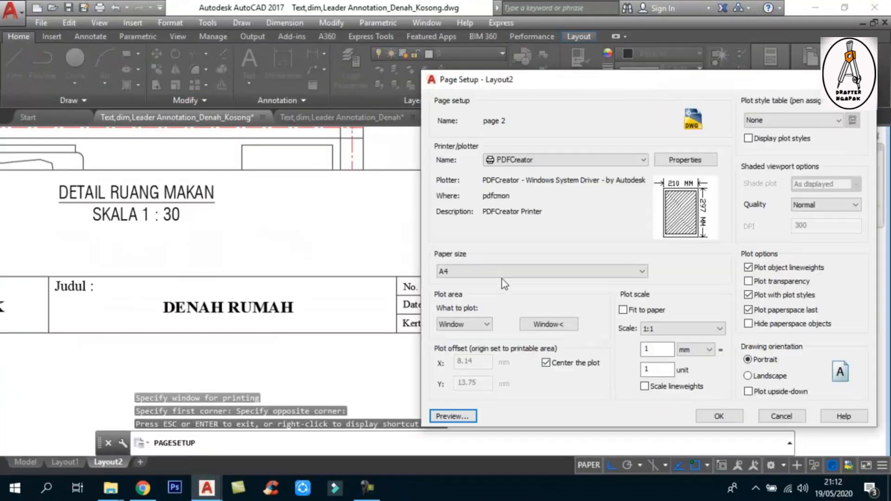
# Accept the page 2 setup and make it current for Layout2.
pyautogui.click(718, 416)
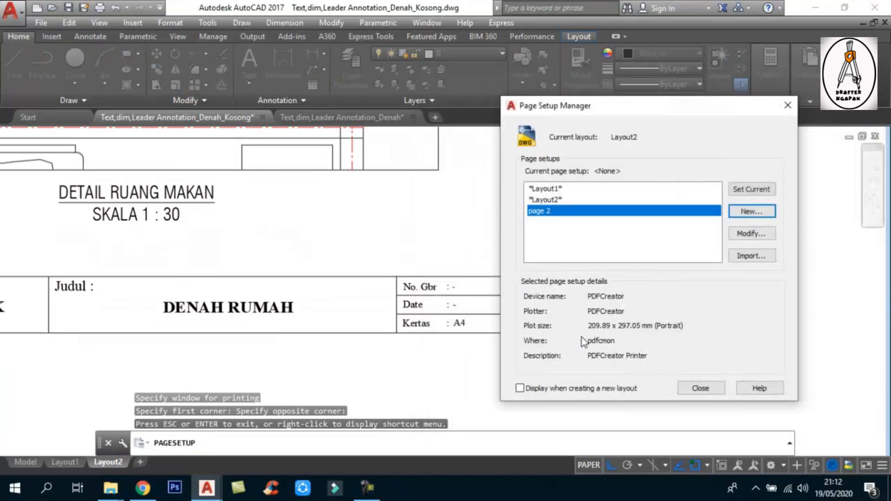
pyautogui.click(748, 190)
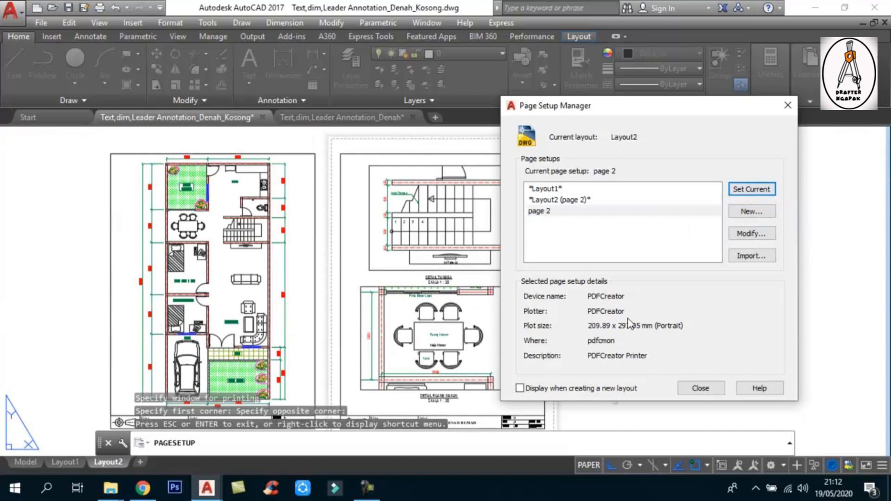
pyautogui.click(700, 387)
# Save the drawing with both sheets arranged side by side on the layout.
pyautogui.scroll(-3, 584, 250)
pyautogui.moveTo(452, 288); pyautogui.dragTo(485, 281, button='middle')
pyautogui.hotkey('ctrl', 's')
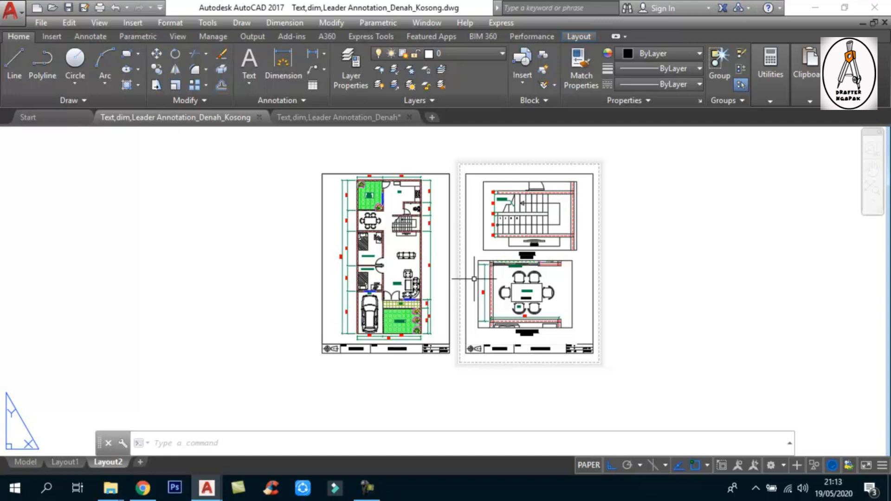
pyautogui.scroll(2, 462, 250)
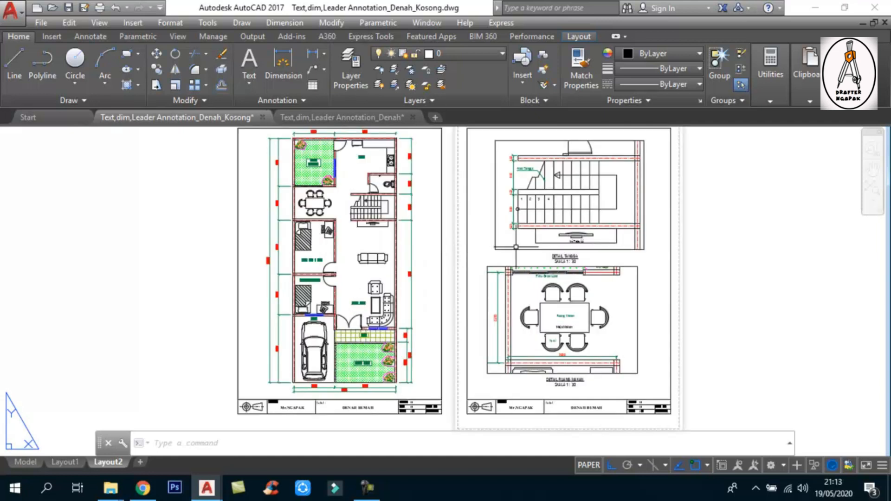